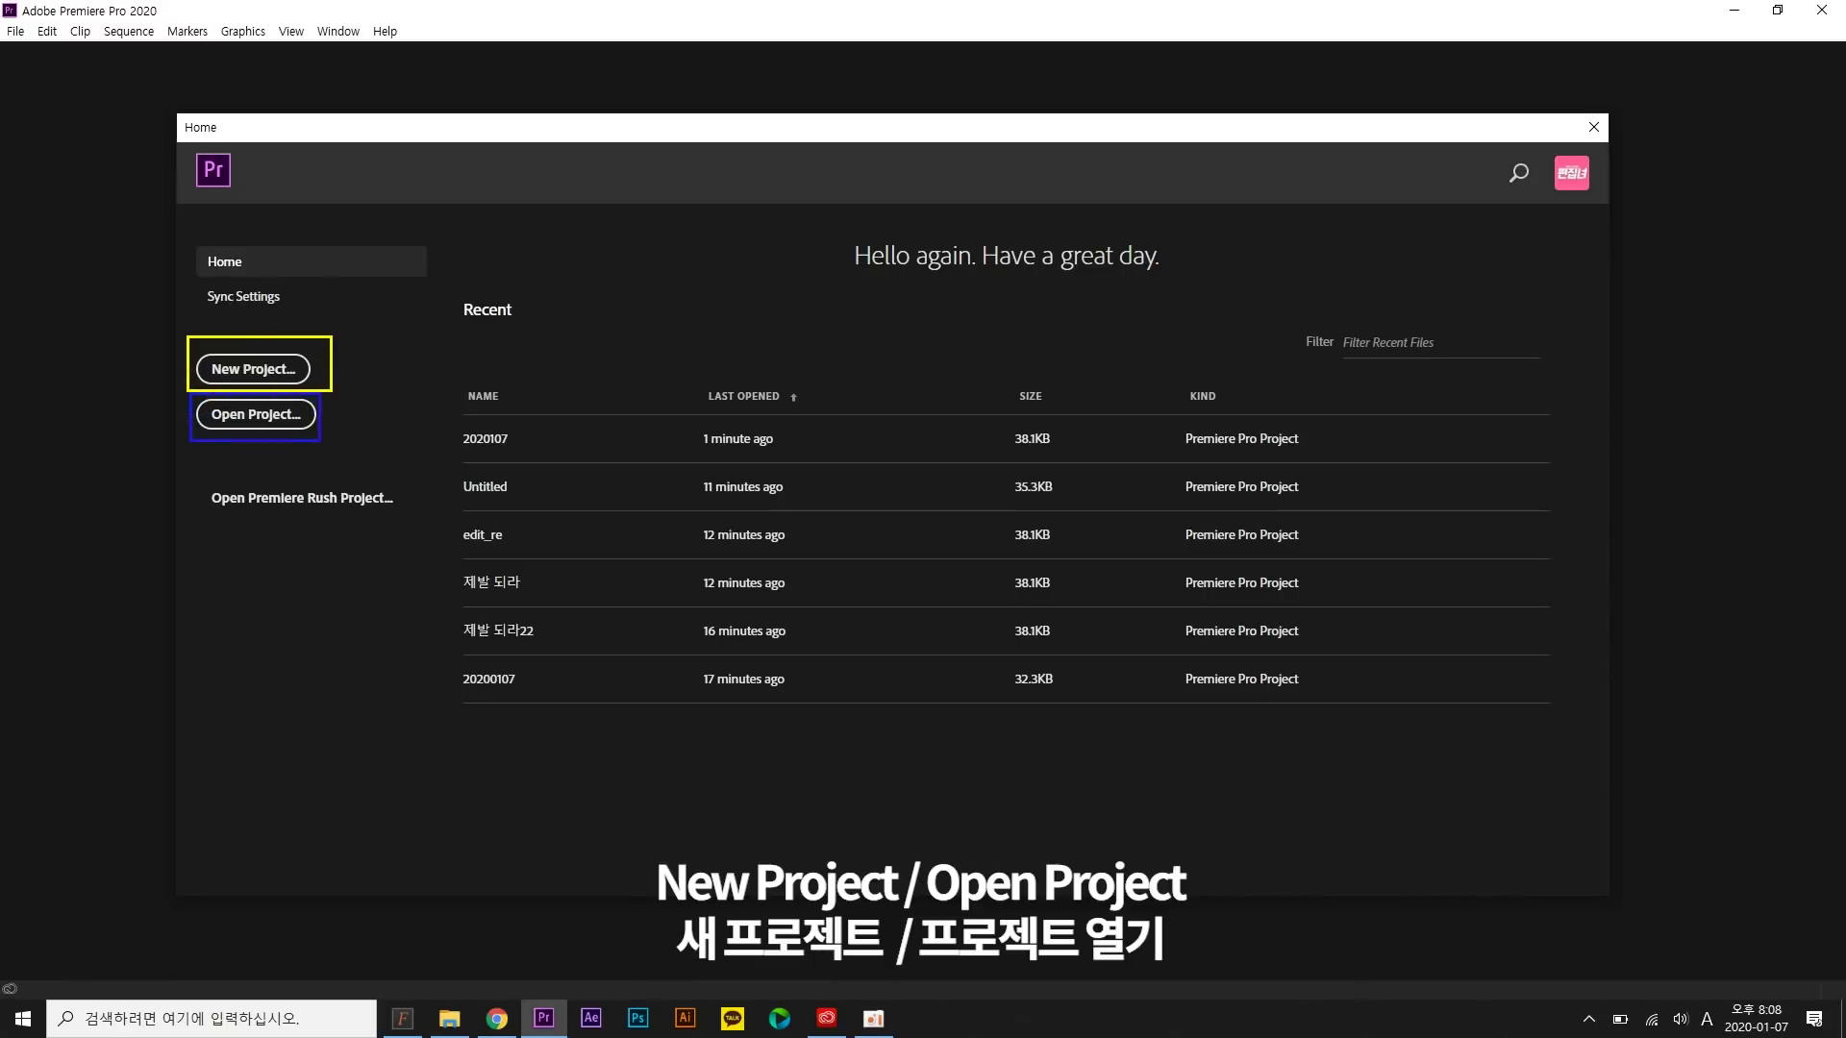
pyautogui.moveTo(443, 360); pyautogui.dragTo(1414, 728)
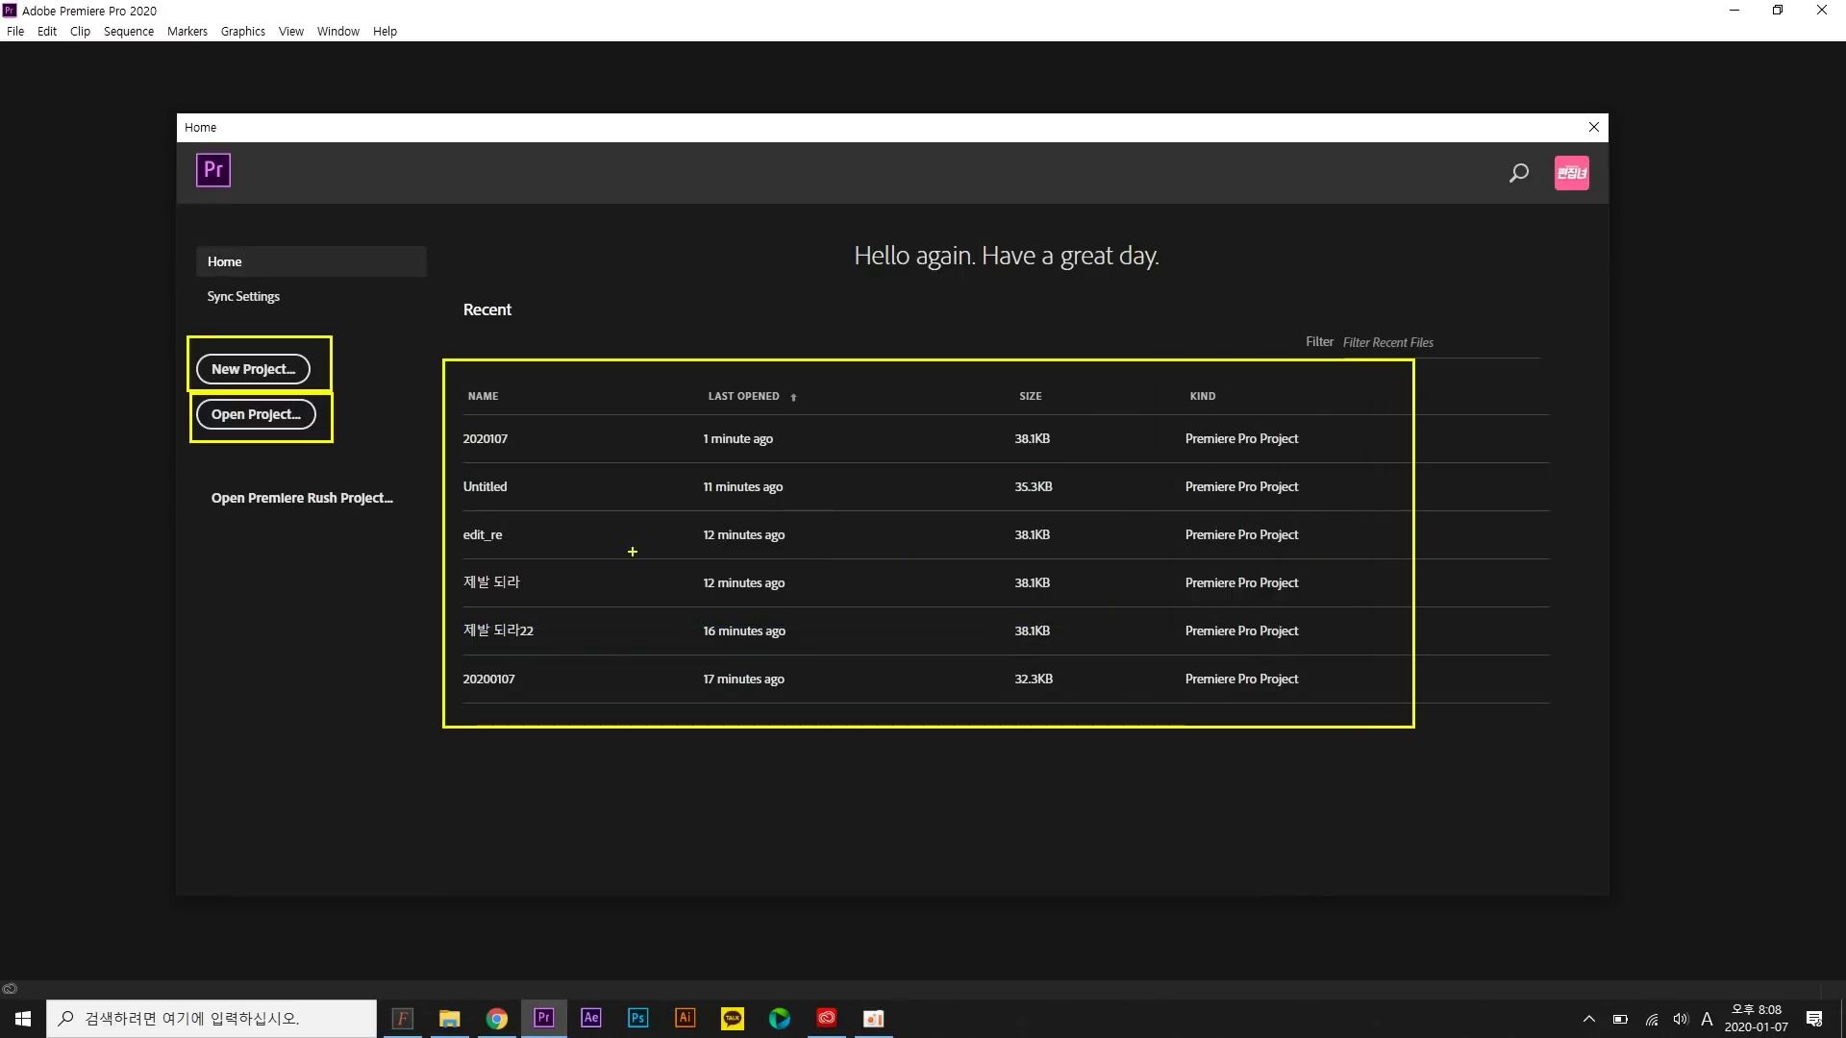
pyautogui.moveTo(554, 424); pyautogui.dragTo(622, 445)
pyautogui.press('Escape')
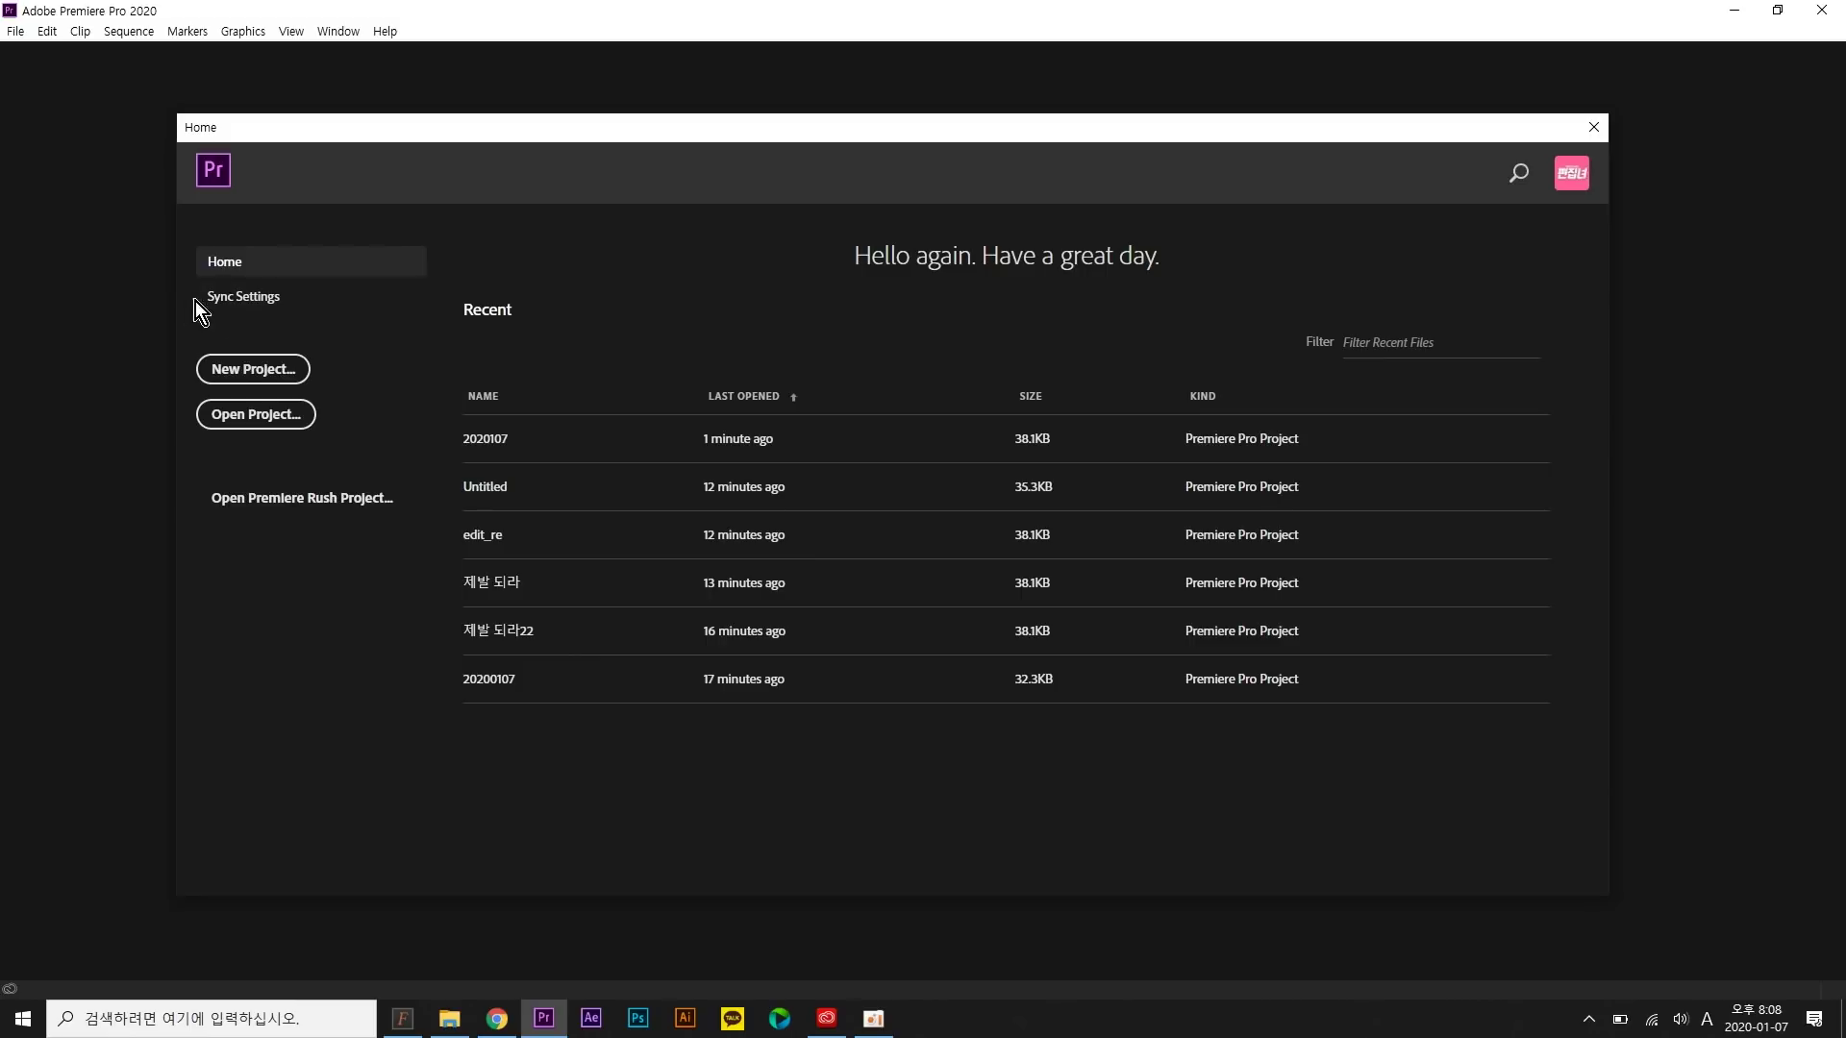
# Create a new project named 20200107, stored in the 자료 folder on the desktop.
pyautogui.click(273, 371)
pyautogui.click(739, 221)
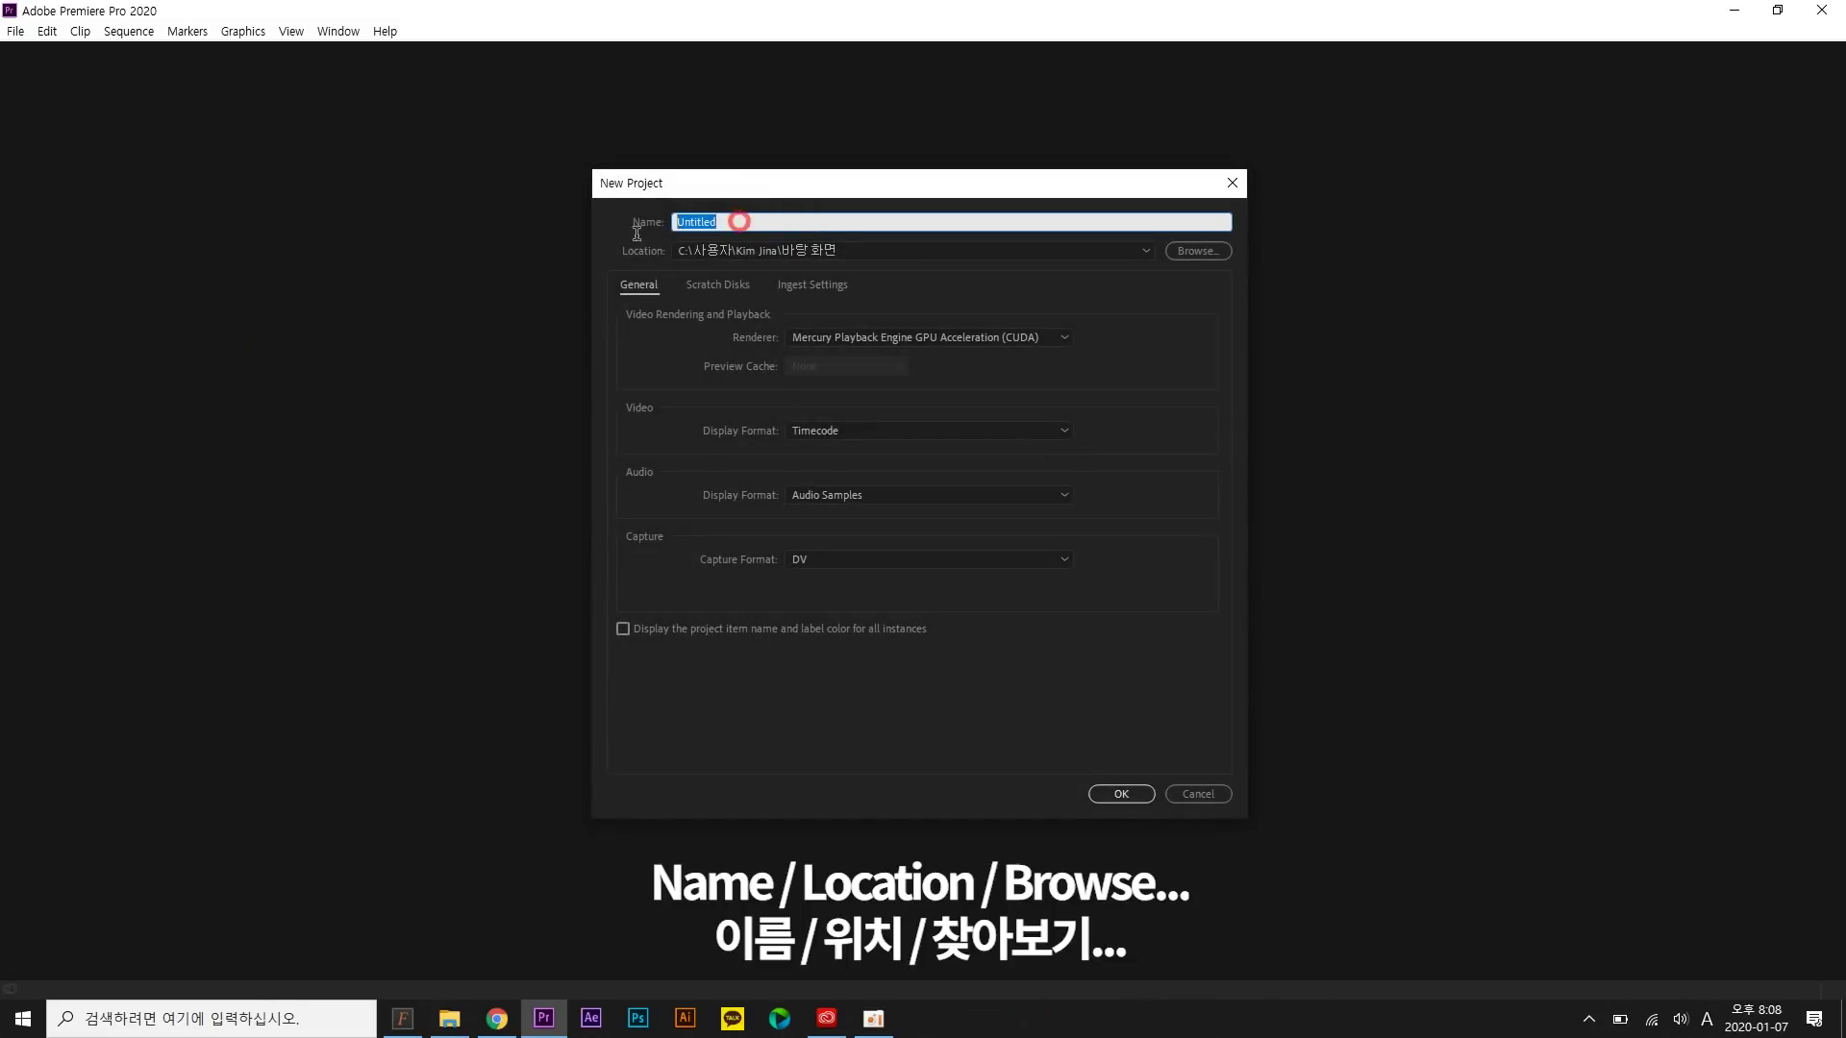
pyautogui.write('20200107')
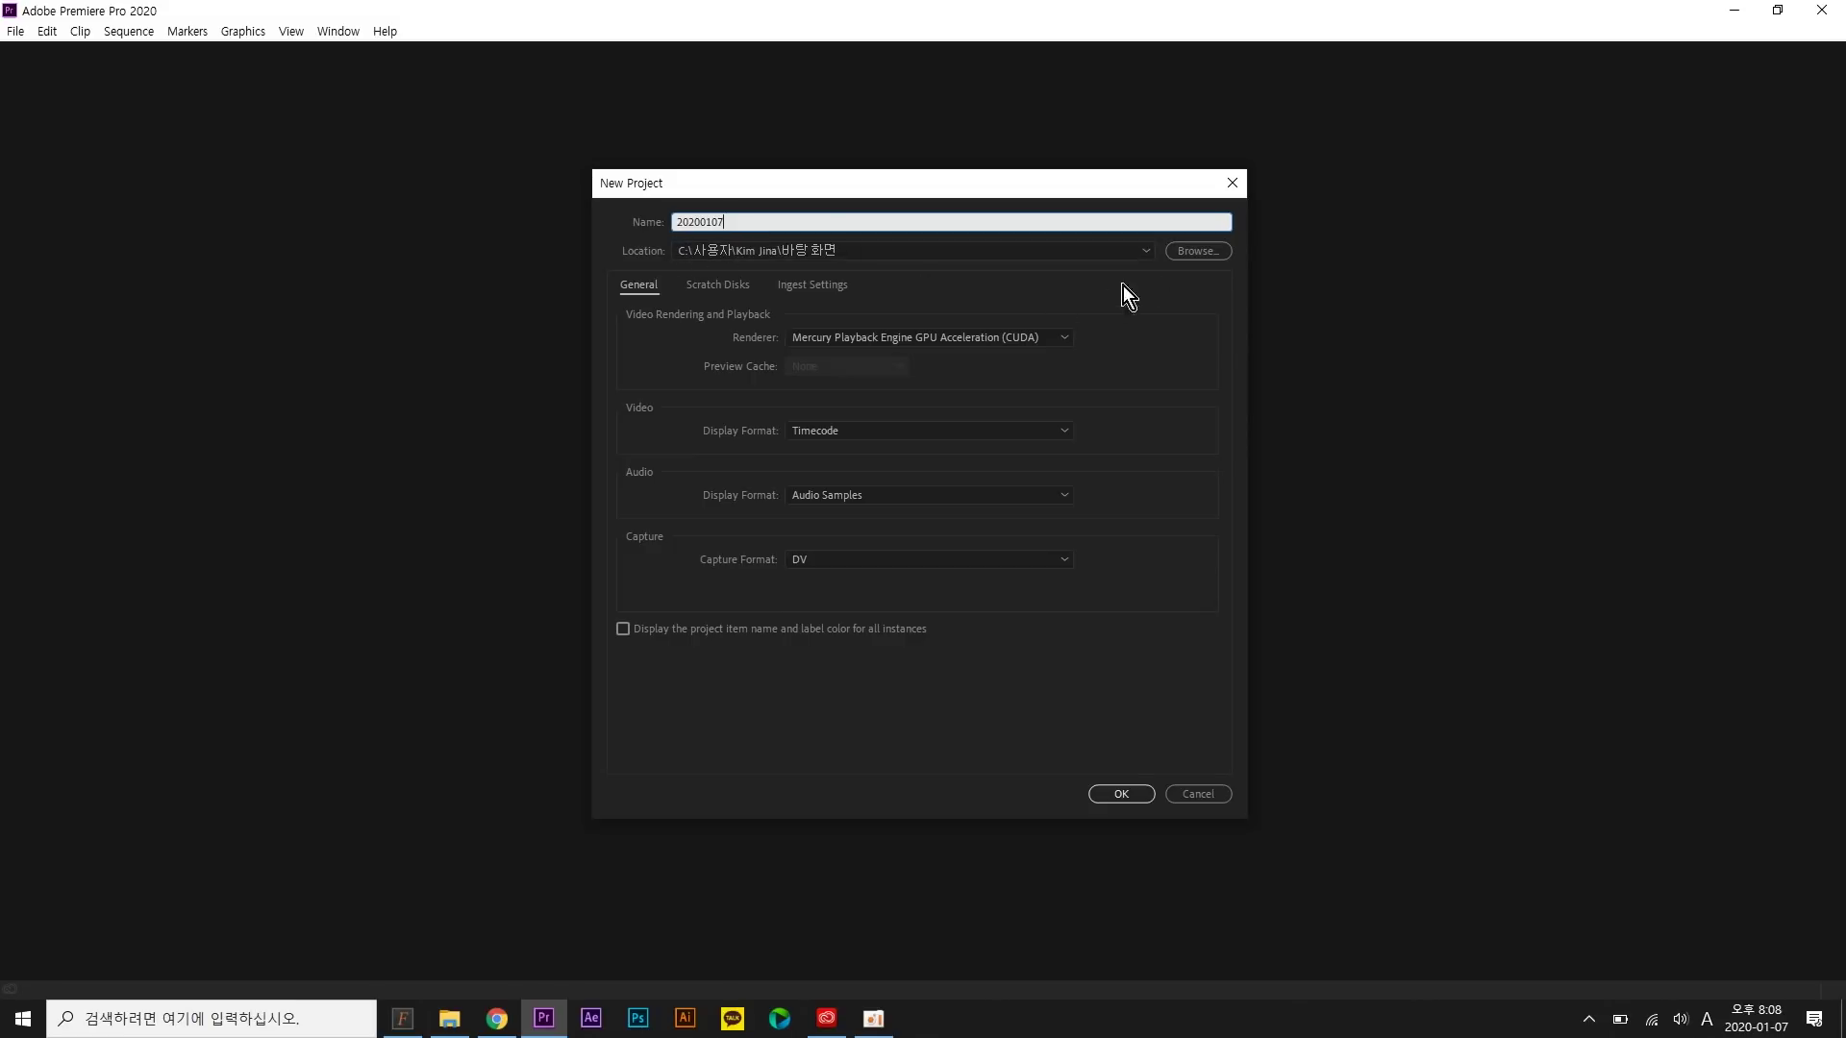
pyautogui.click(1207, 252)
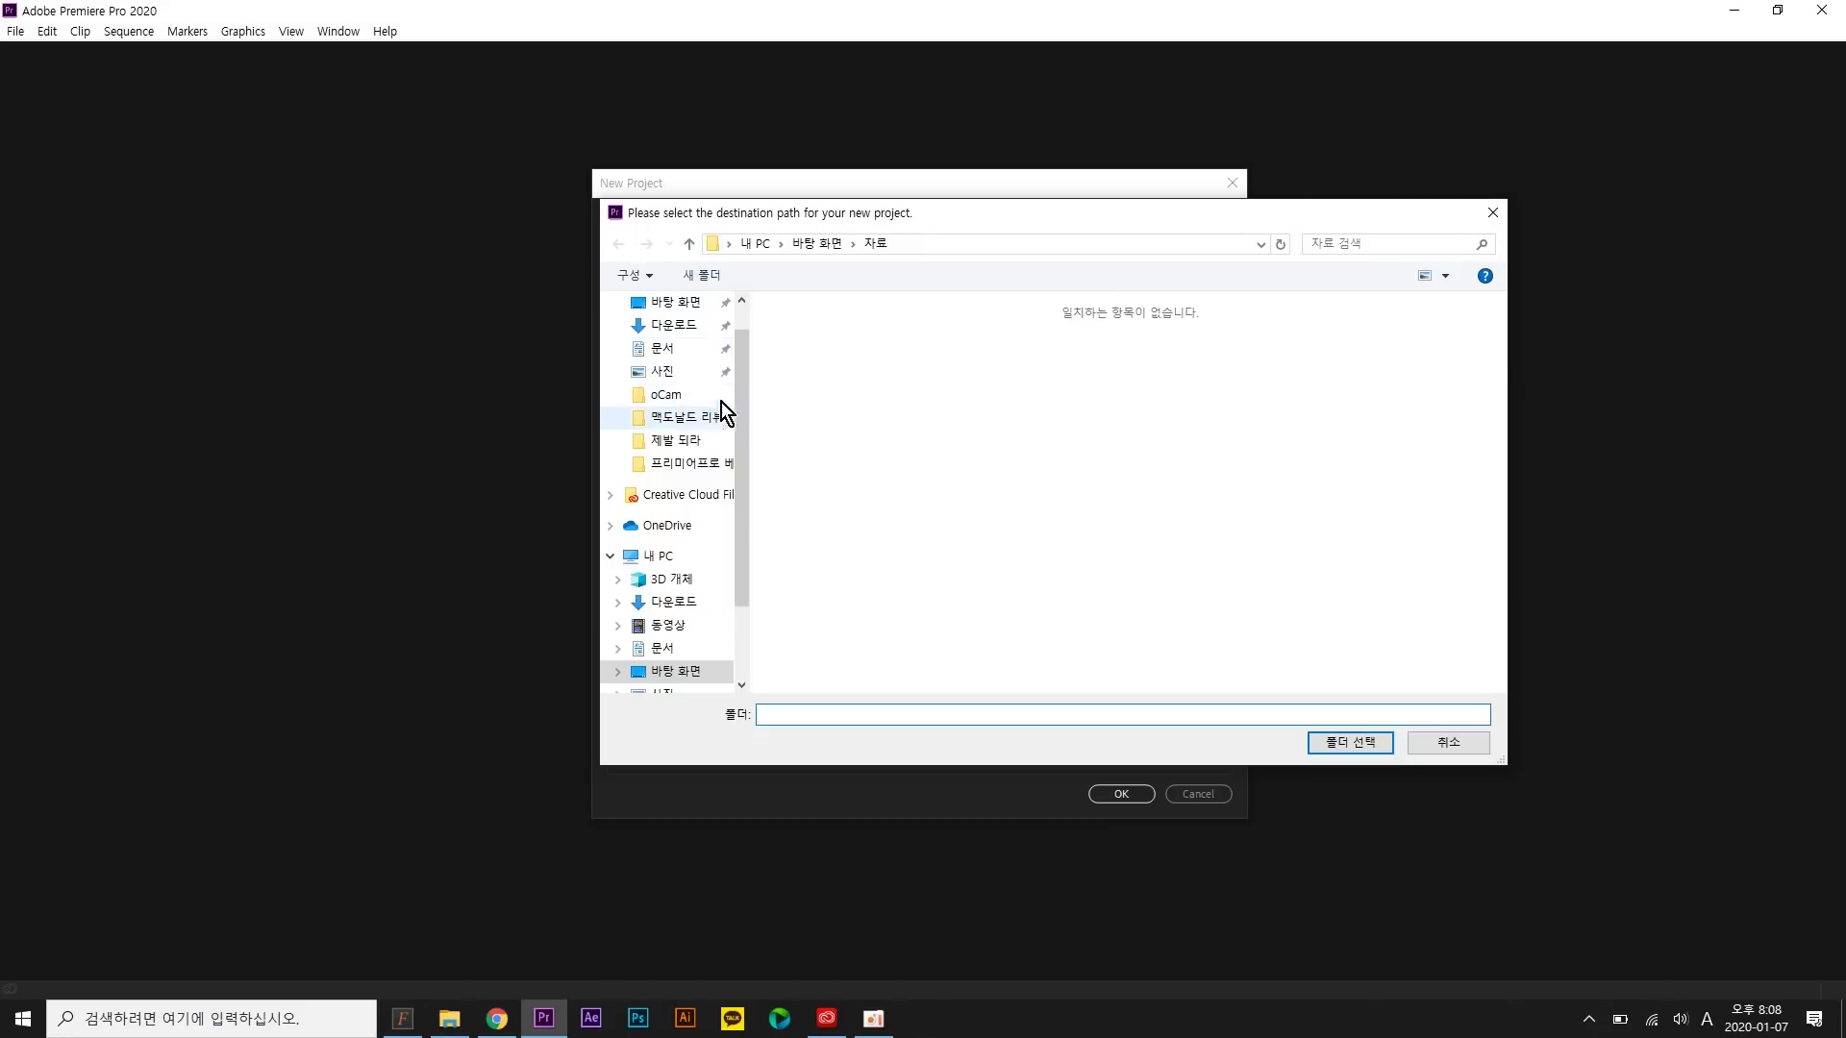
pyautogui.click(1346, 741)
pyautogui.click(1121, 797)
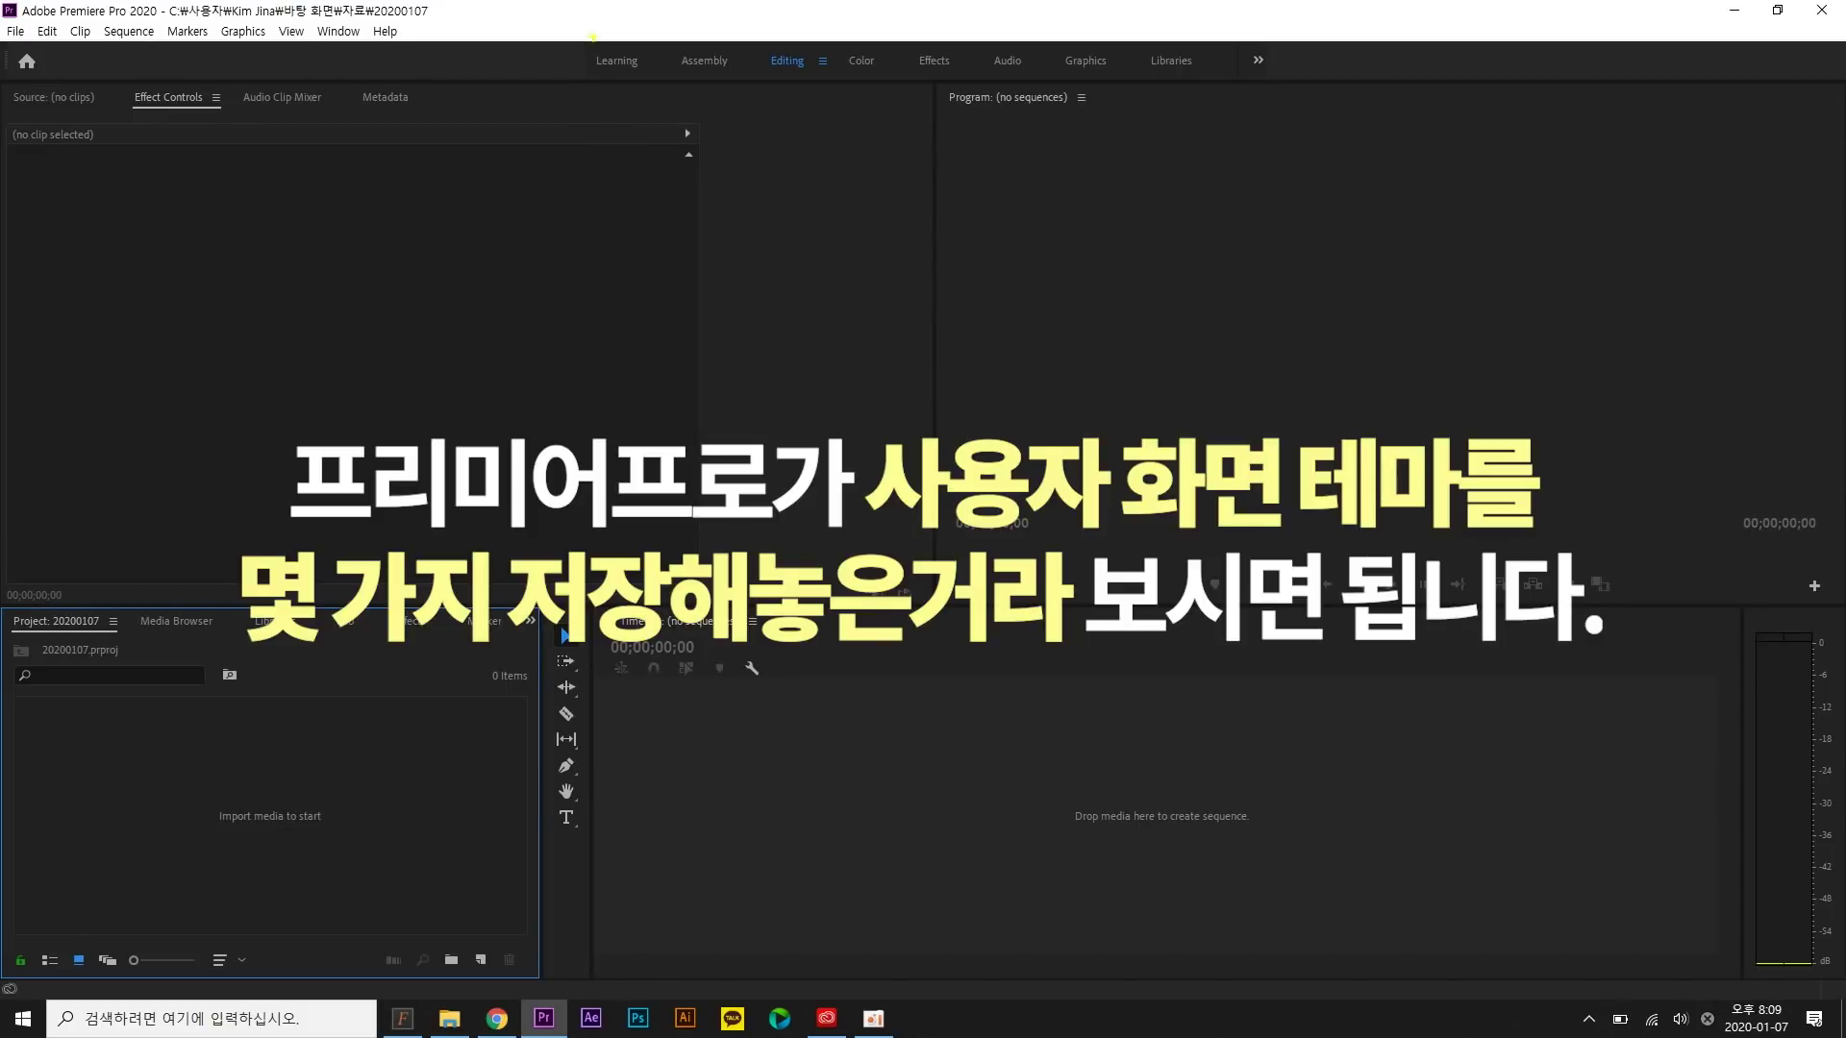
pyautogui.moveTo(578, 27); pyautogui.dragTo(1206, 99)
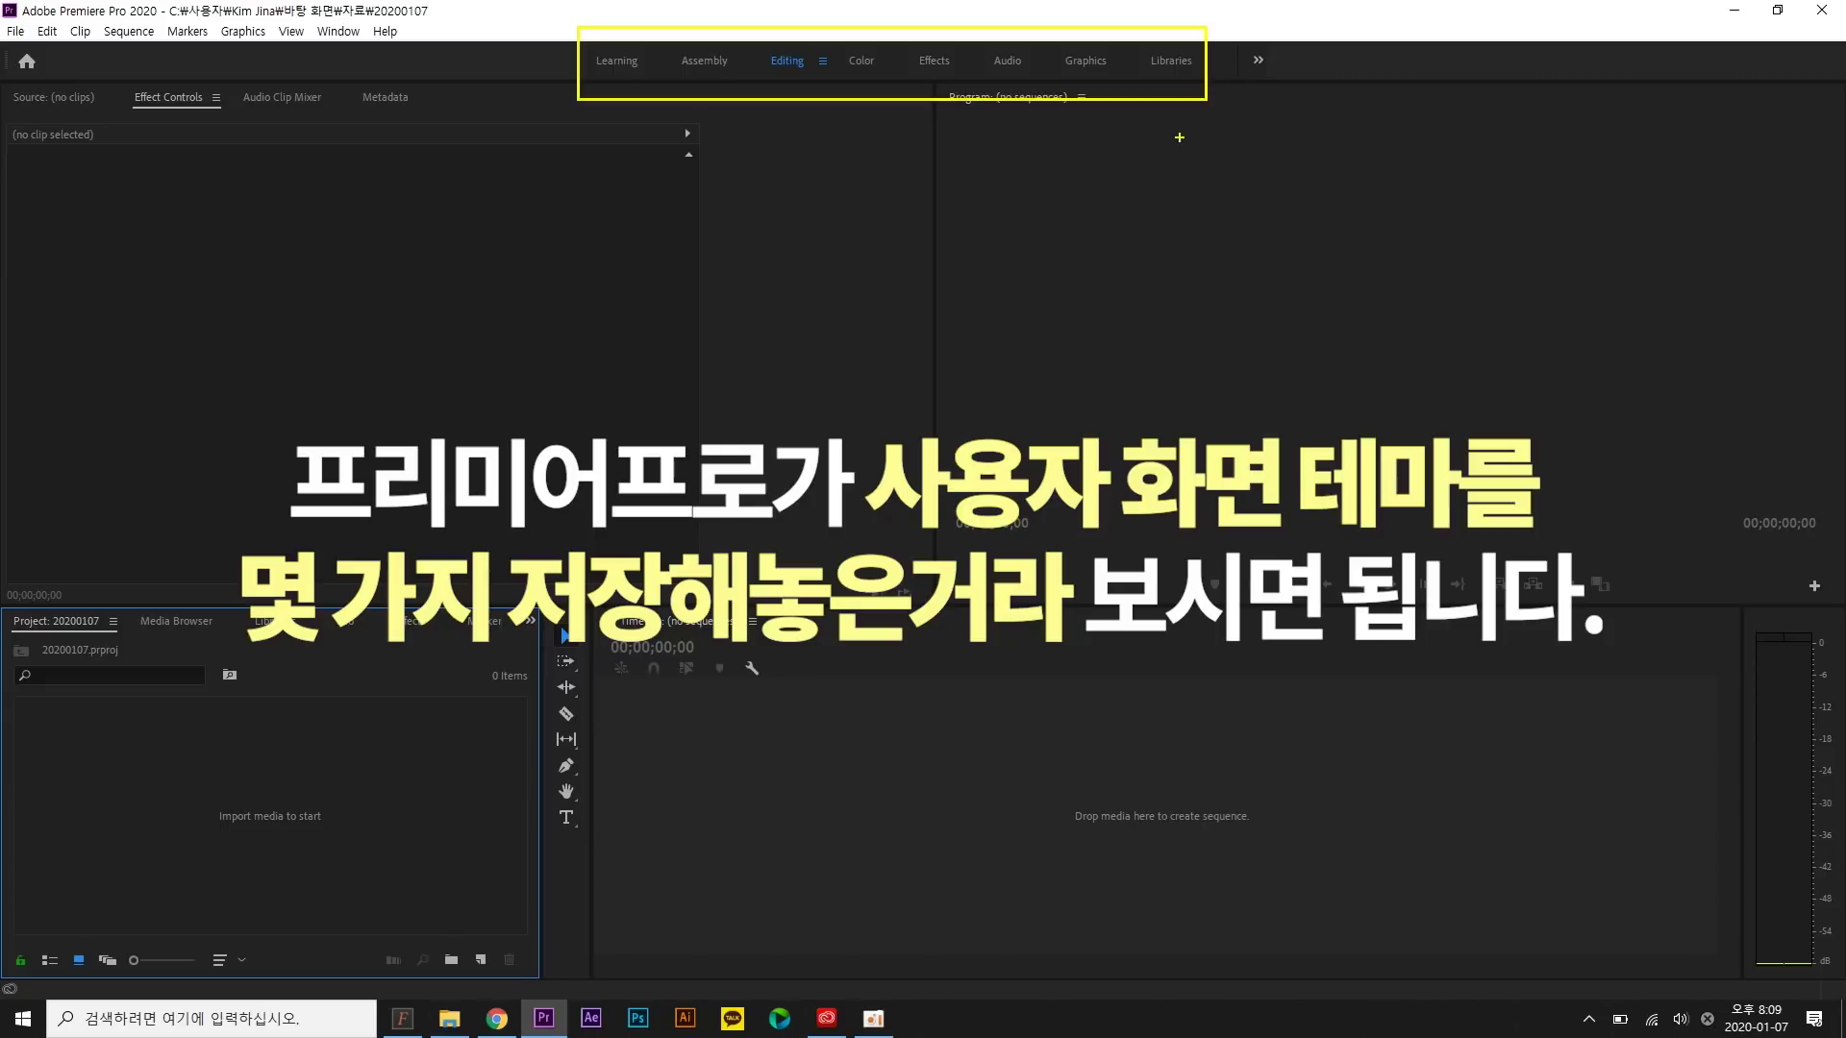
pyautogui.press('Escape')
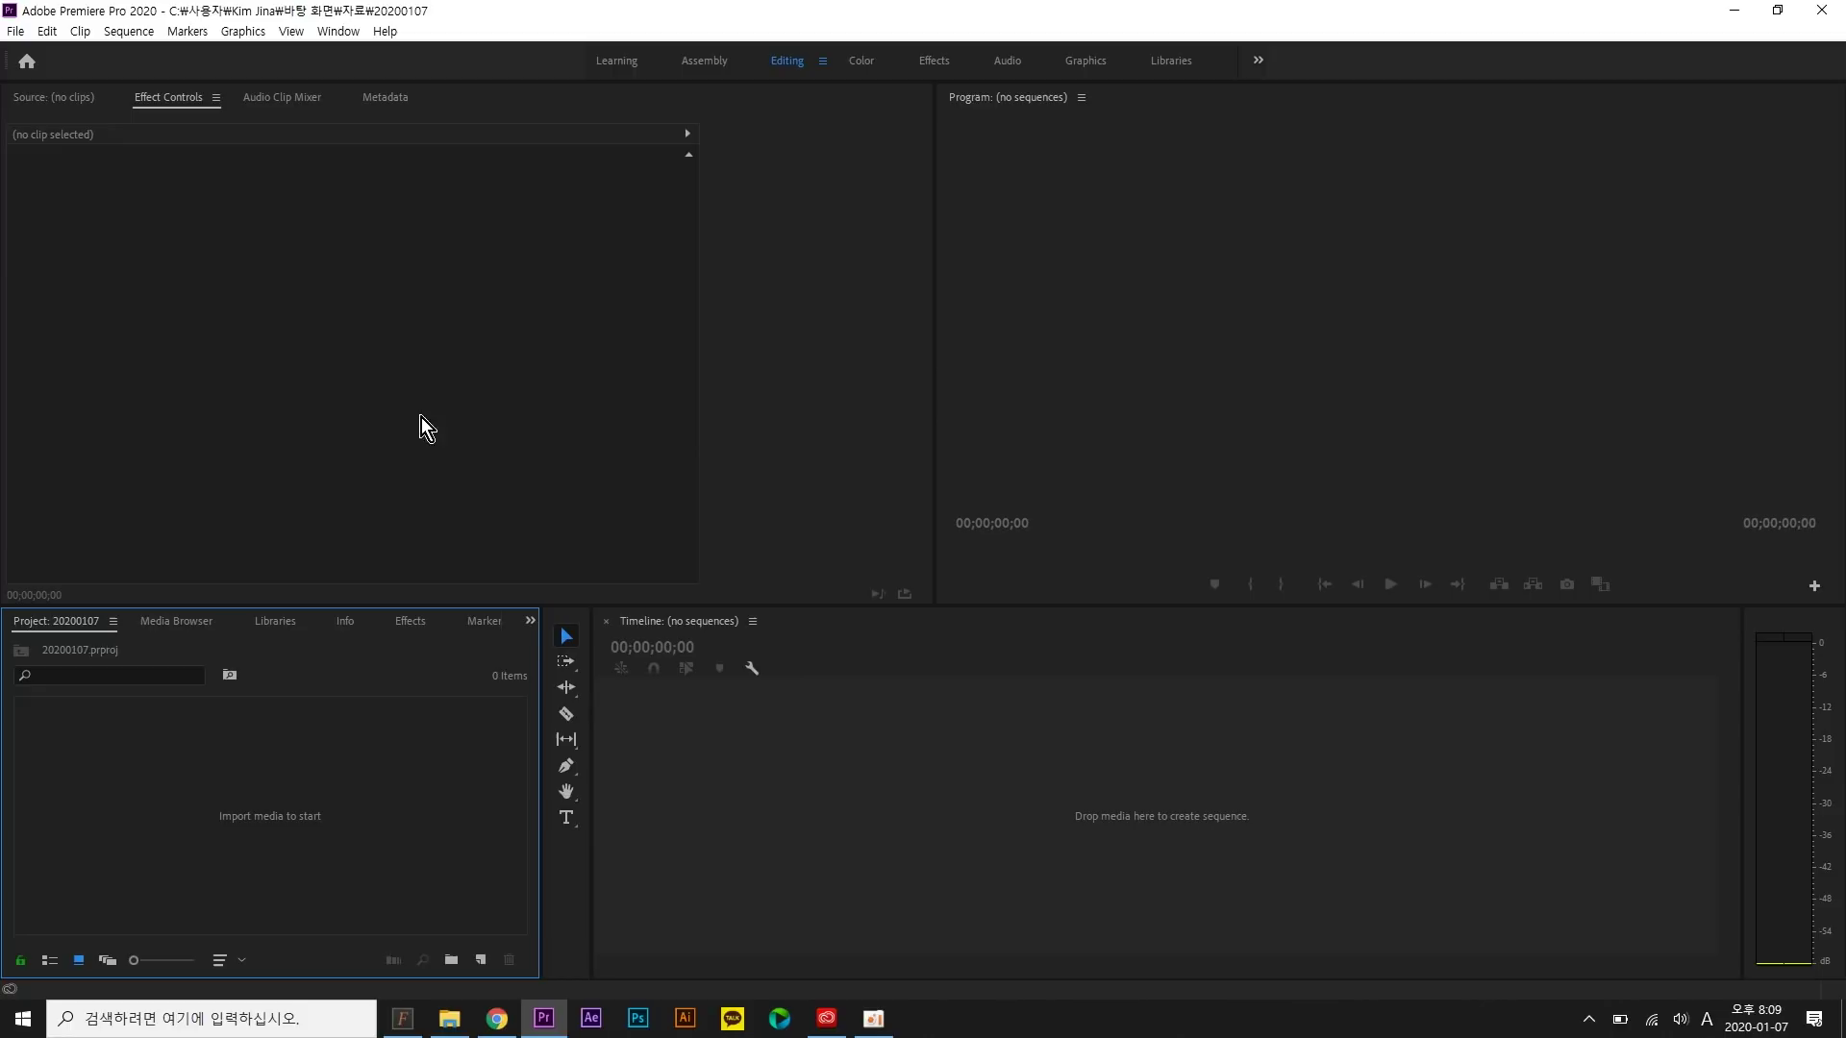
# Import the Bongo_Madness audio and the C0105, C0126, C0144 and C0207 video files from the 자료 folder.
pyautogui.click(15, 31)
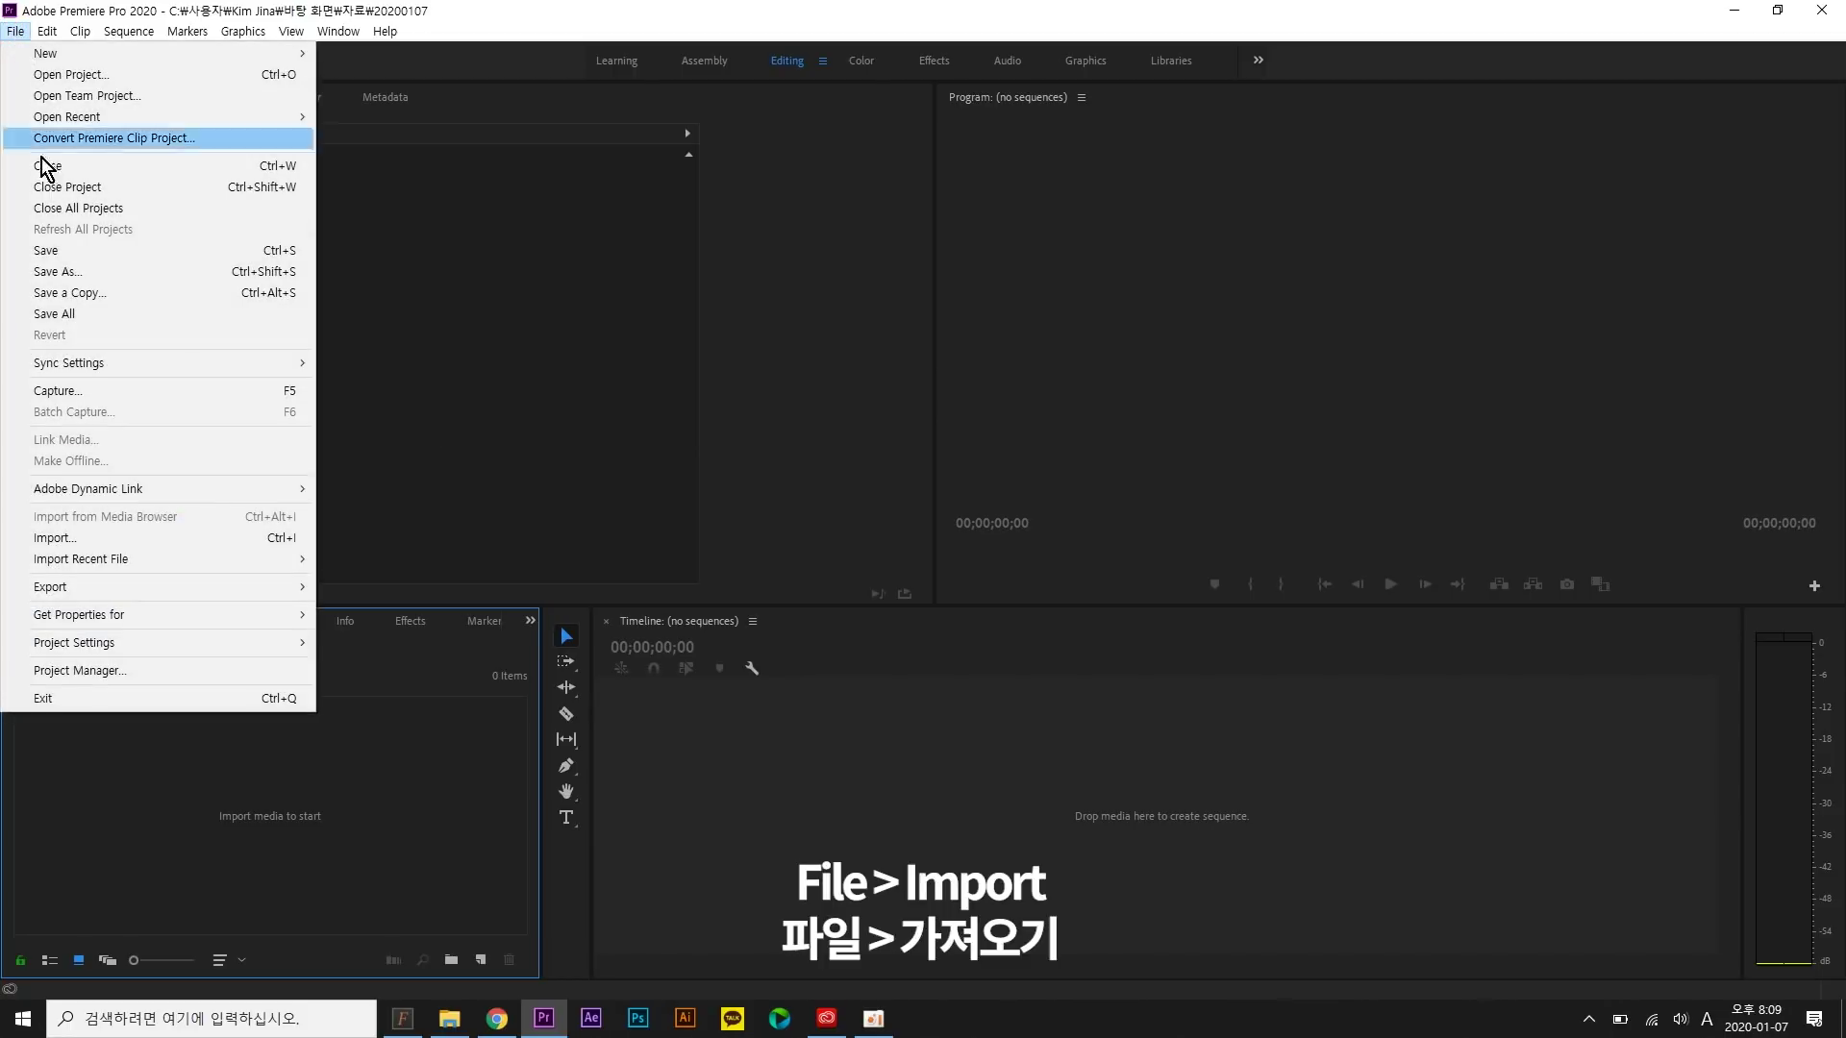
pyautogui.click(111, 537)
pyautogui.moveTo(589, 53); pyautogui.dragTo(803, 98)
pyautogui.moveTo(1021, 383); pyautogui.dragTo(561, 256)
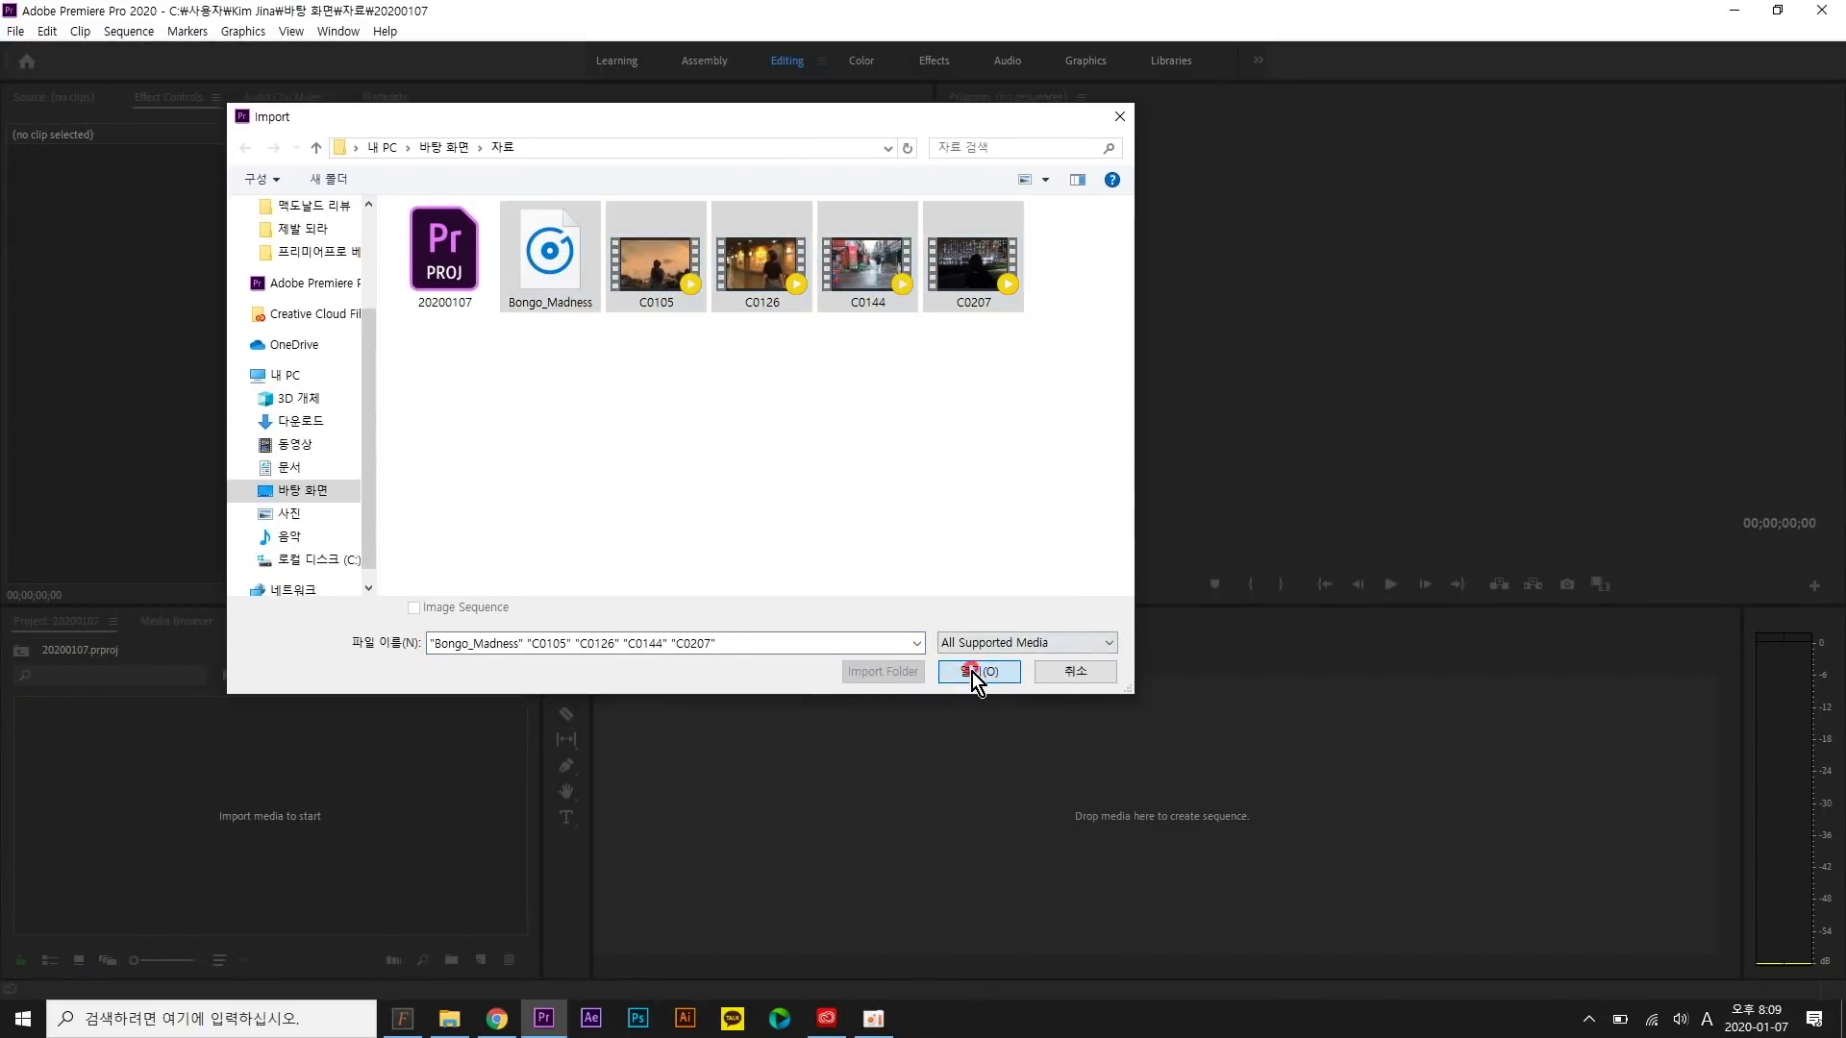
pyautogui.click(971, 672)
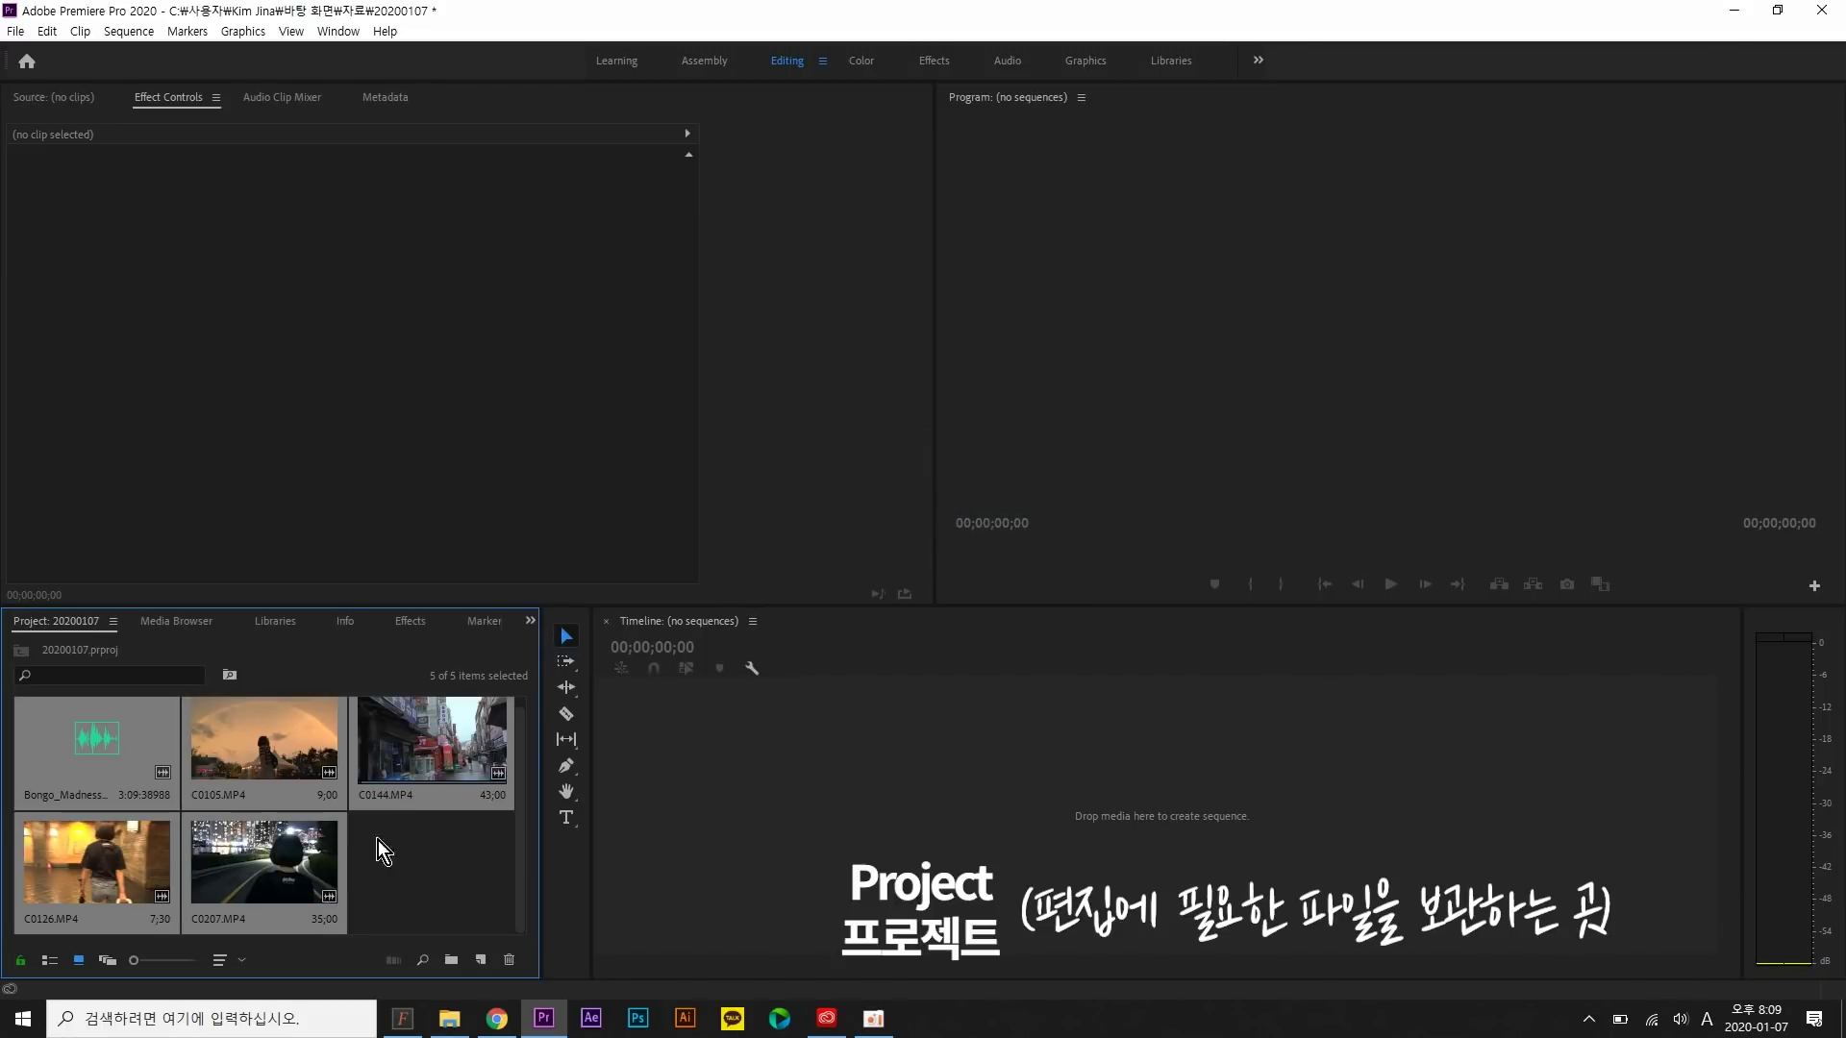
# Place C0105.MP4 on the empty timeline as the first clip and play back its opening.
pyautogui.click(420, 875)
pyautogui.click(242, 764)
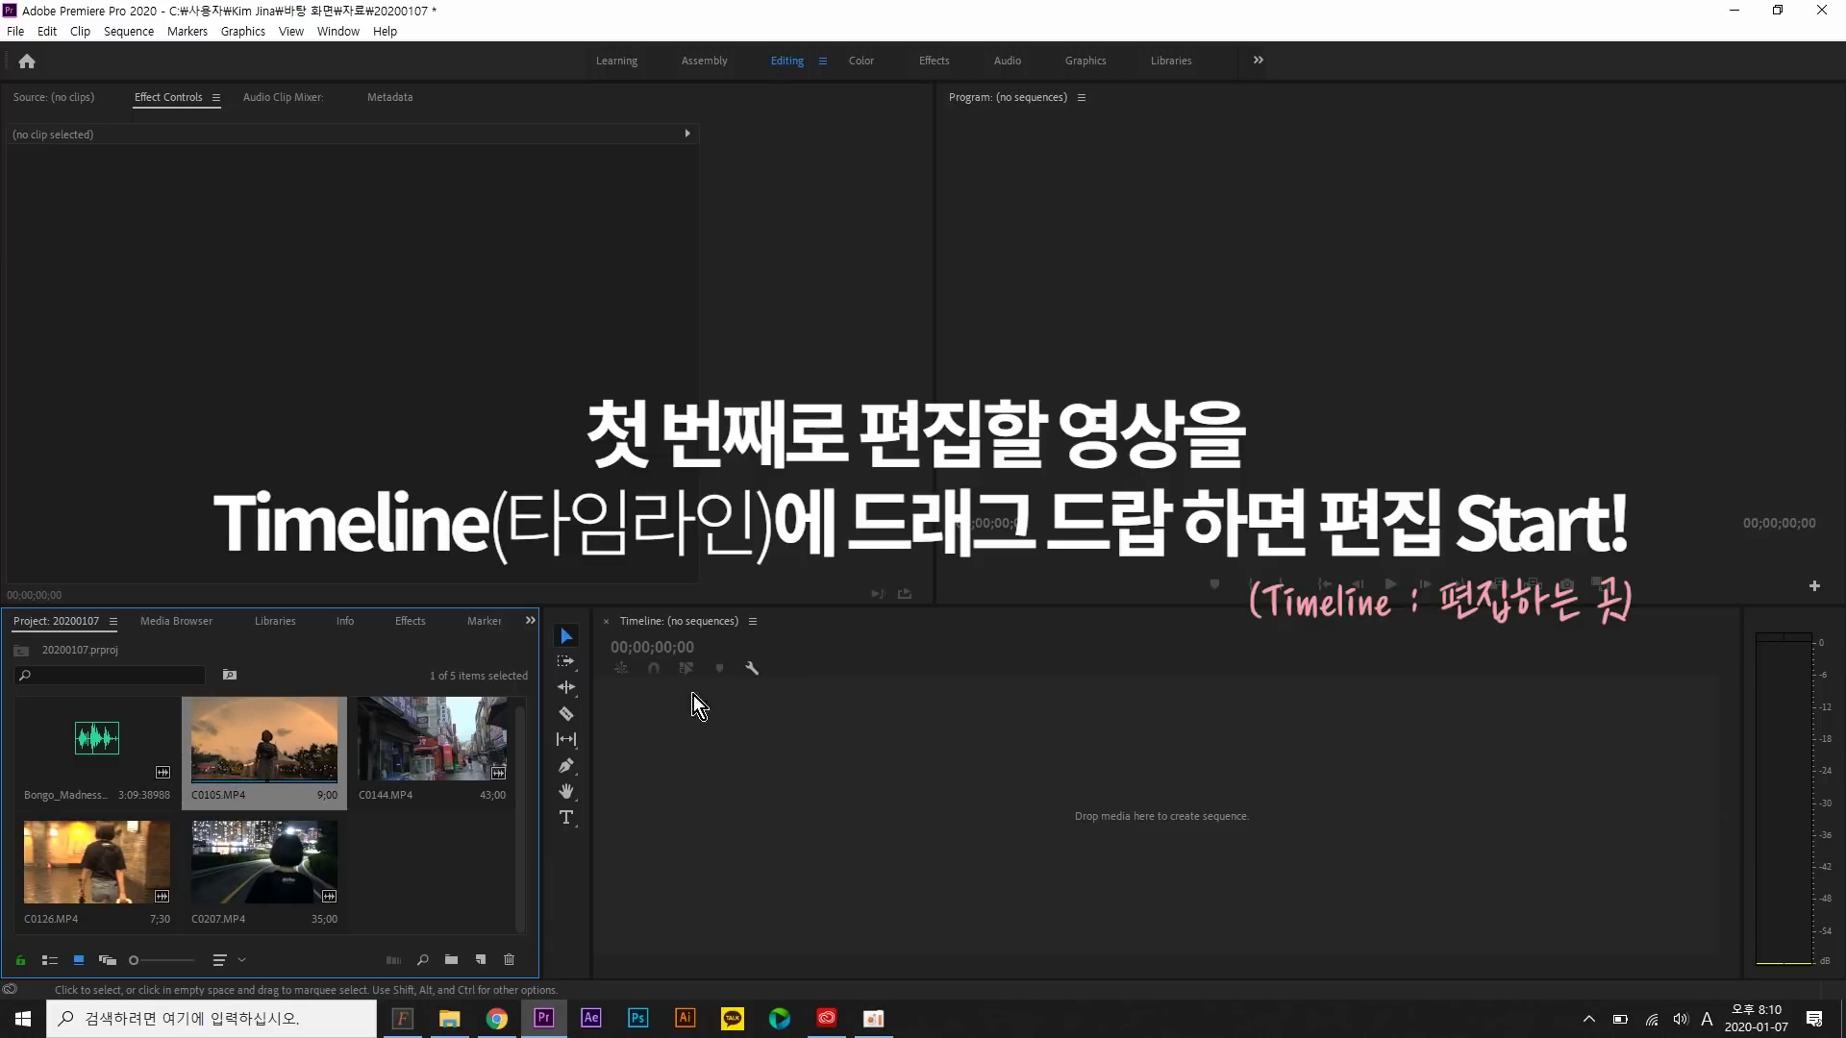
pyautogui.moveTo(284, 742); pyautogui.dragTo(857, 759)
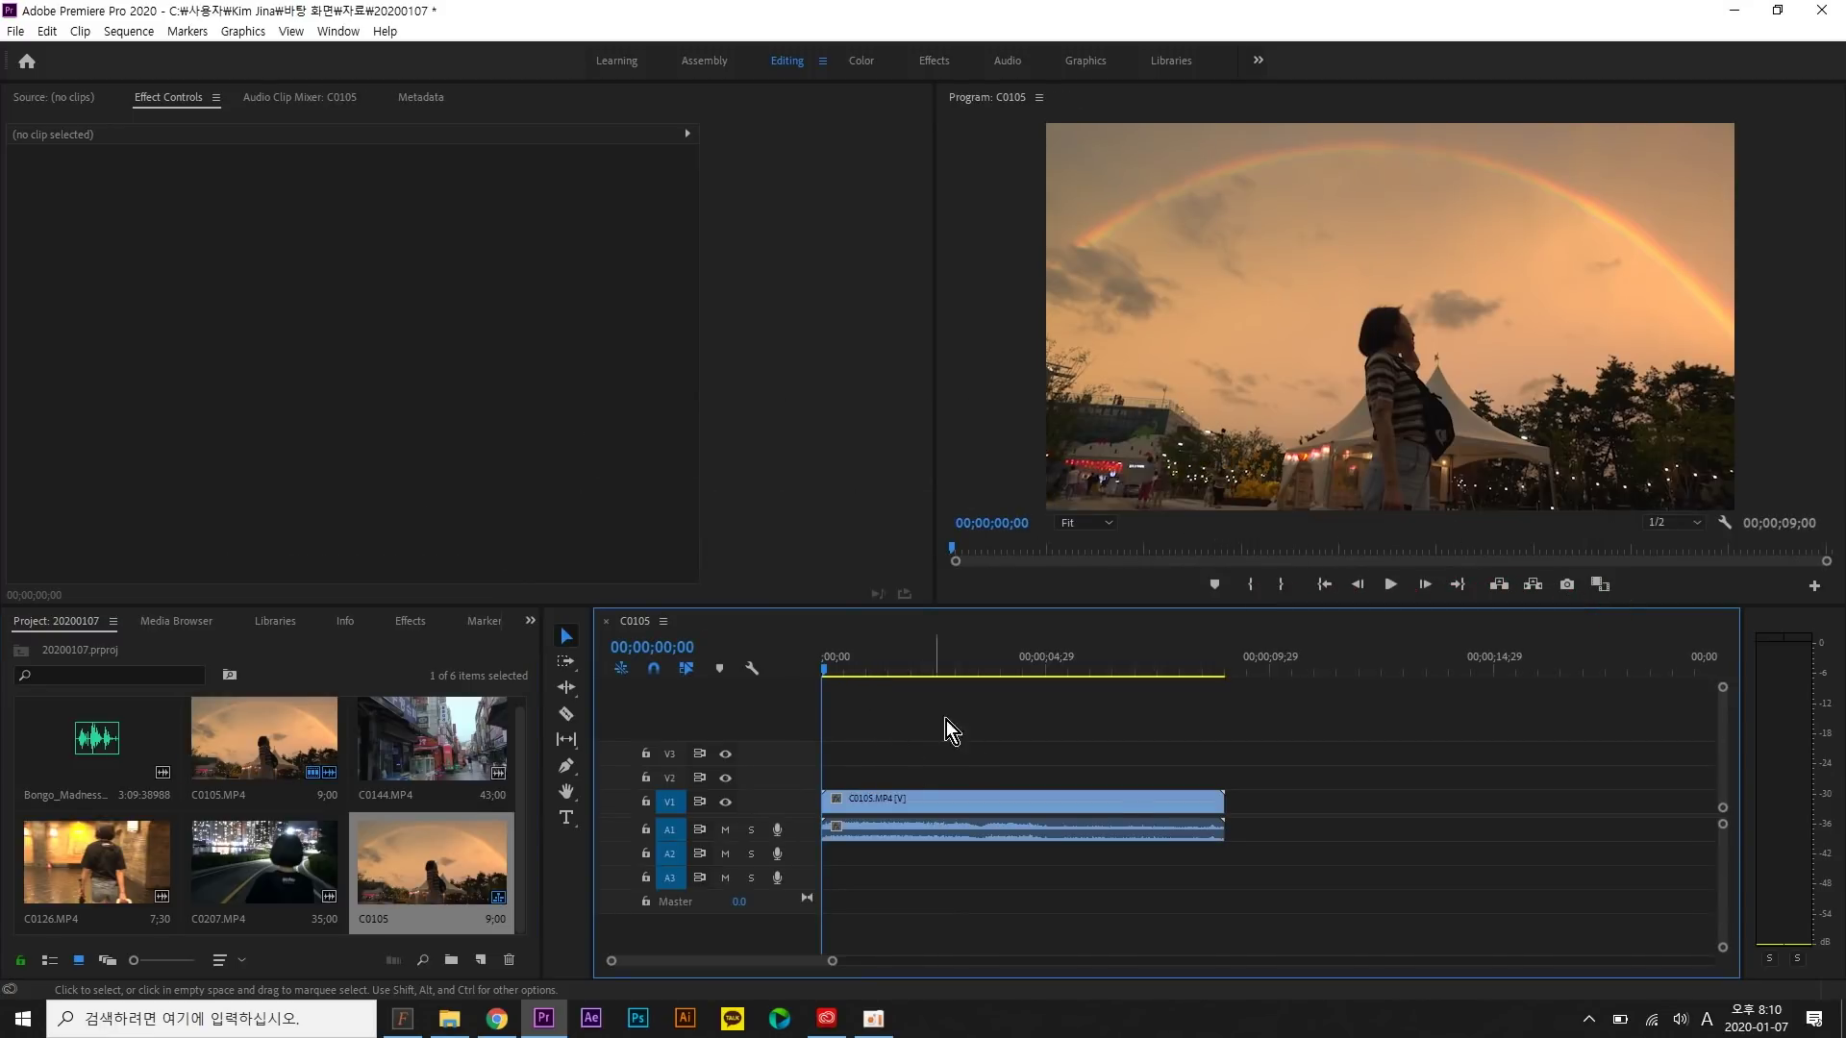
pyautogui.press('space')
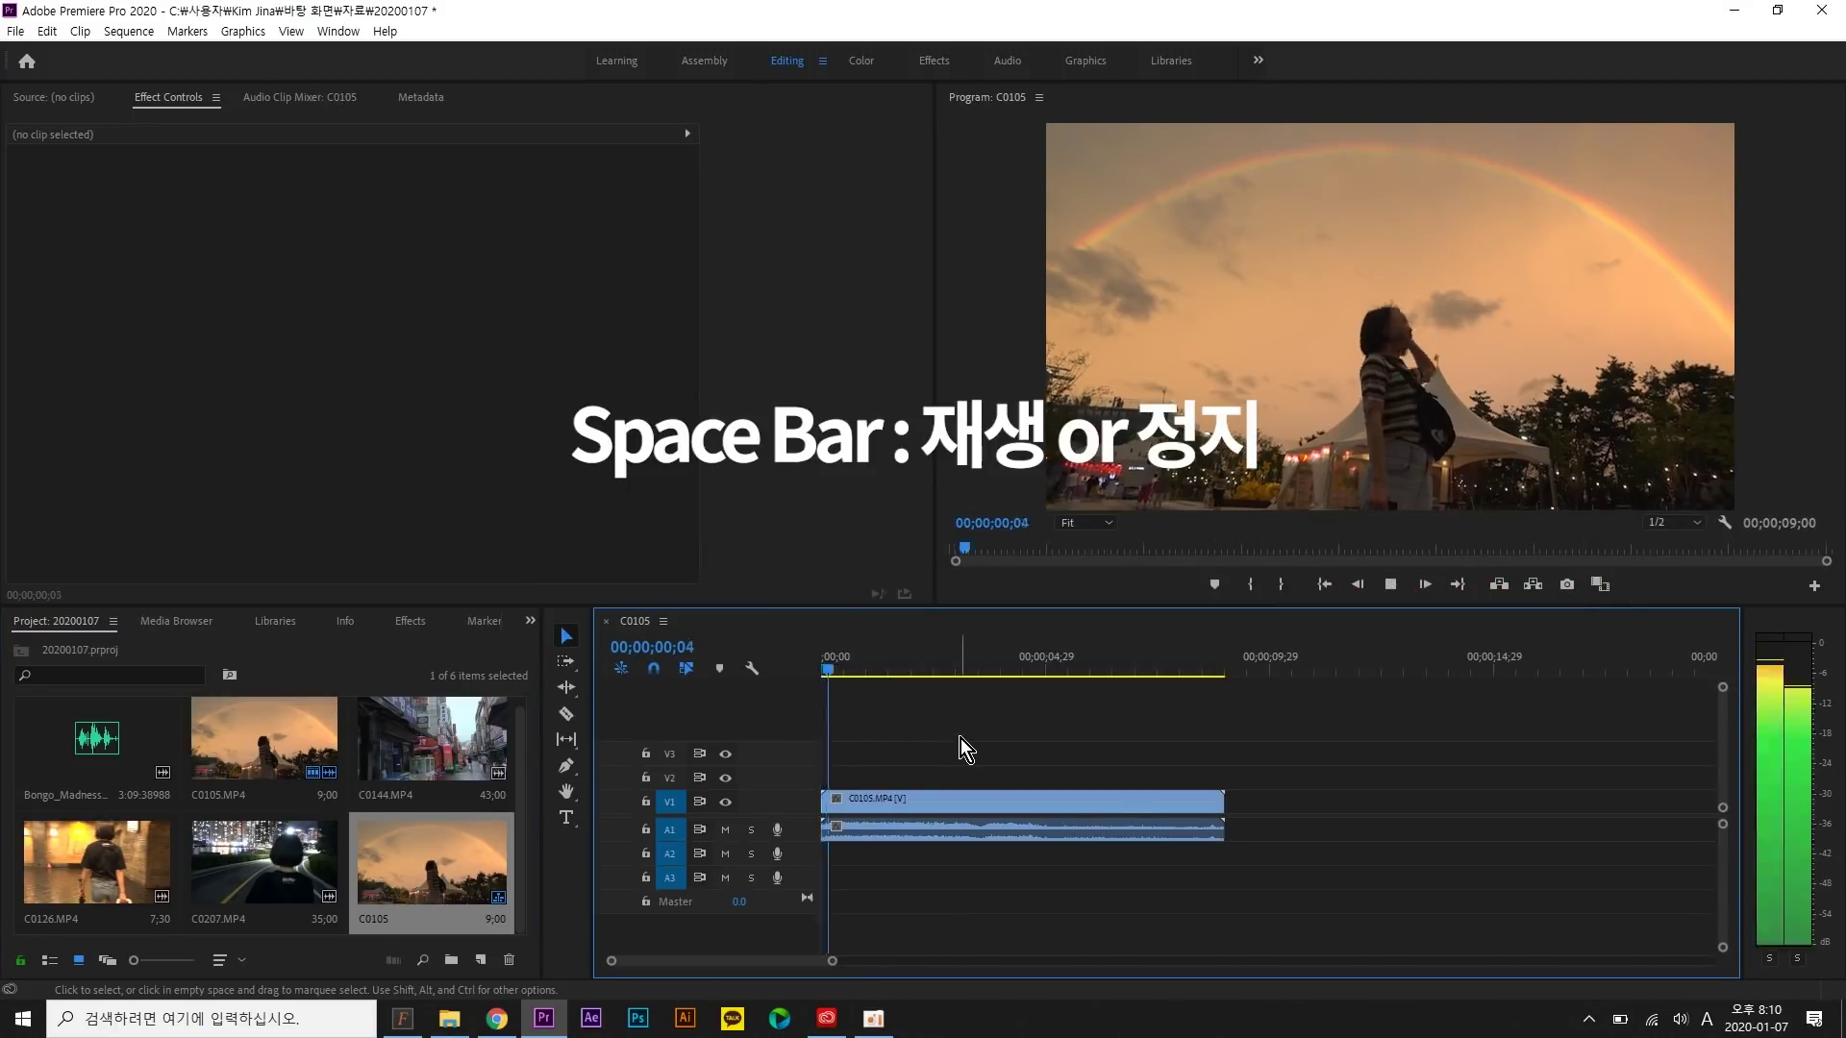
pyautogui.press('space')
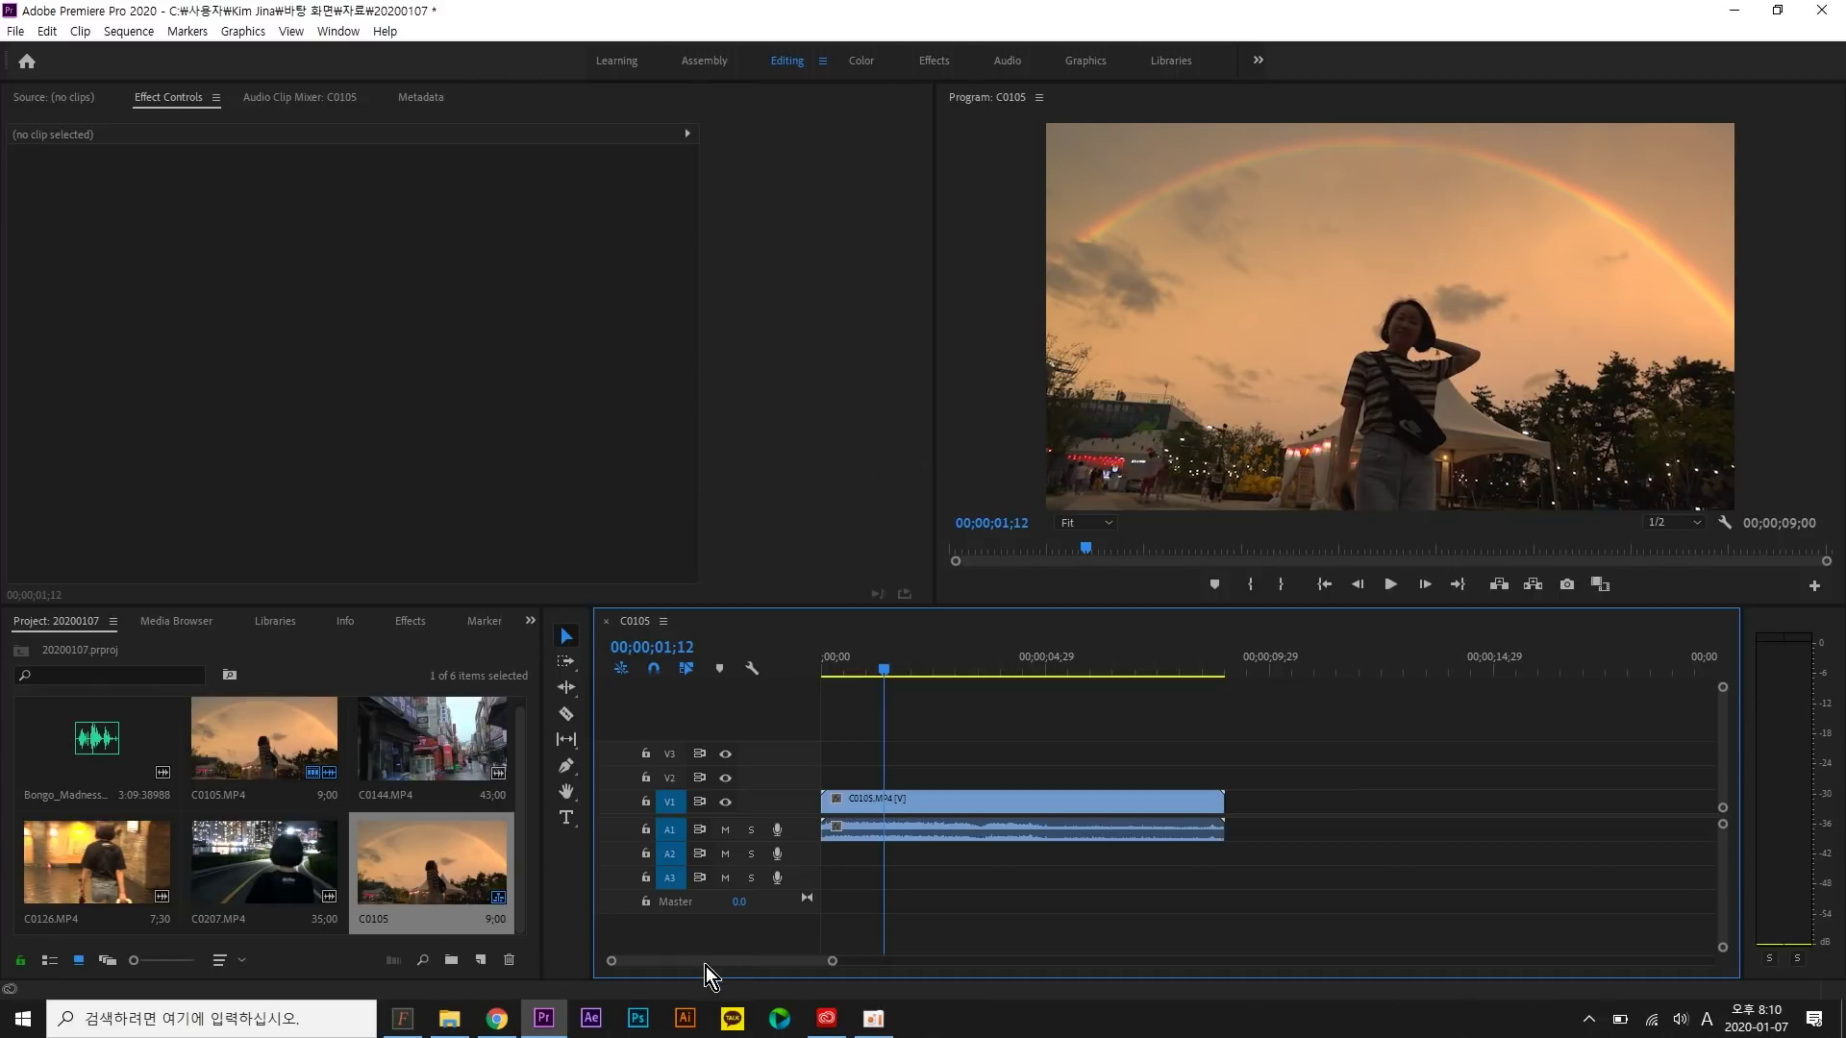
pyautogui.hotkey('ctrl', '2')
pyautogui.moveTo(591, 937); pyautogui.dragTo(873, 975)
pyautogui.press('Escape')
# Split the C0105.MP4 clip at 00;00;03;23 with the Razor tool, and return to the Selection tool.
pyautogui.moveTo(689, 965)
pyautogui.mouseDown()
pyautogui.moveTo(713, 967)
pyautogui.moveTo(667, 967)
pyautogui.mouseUp()
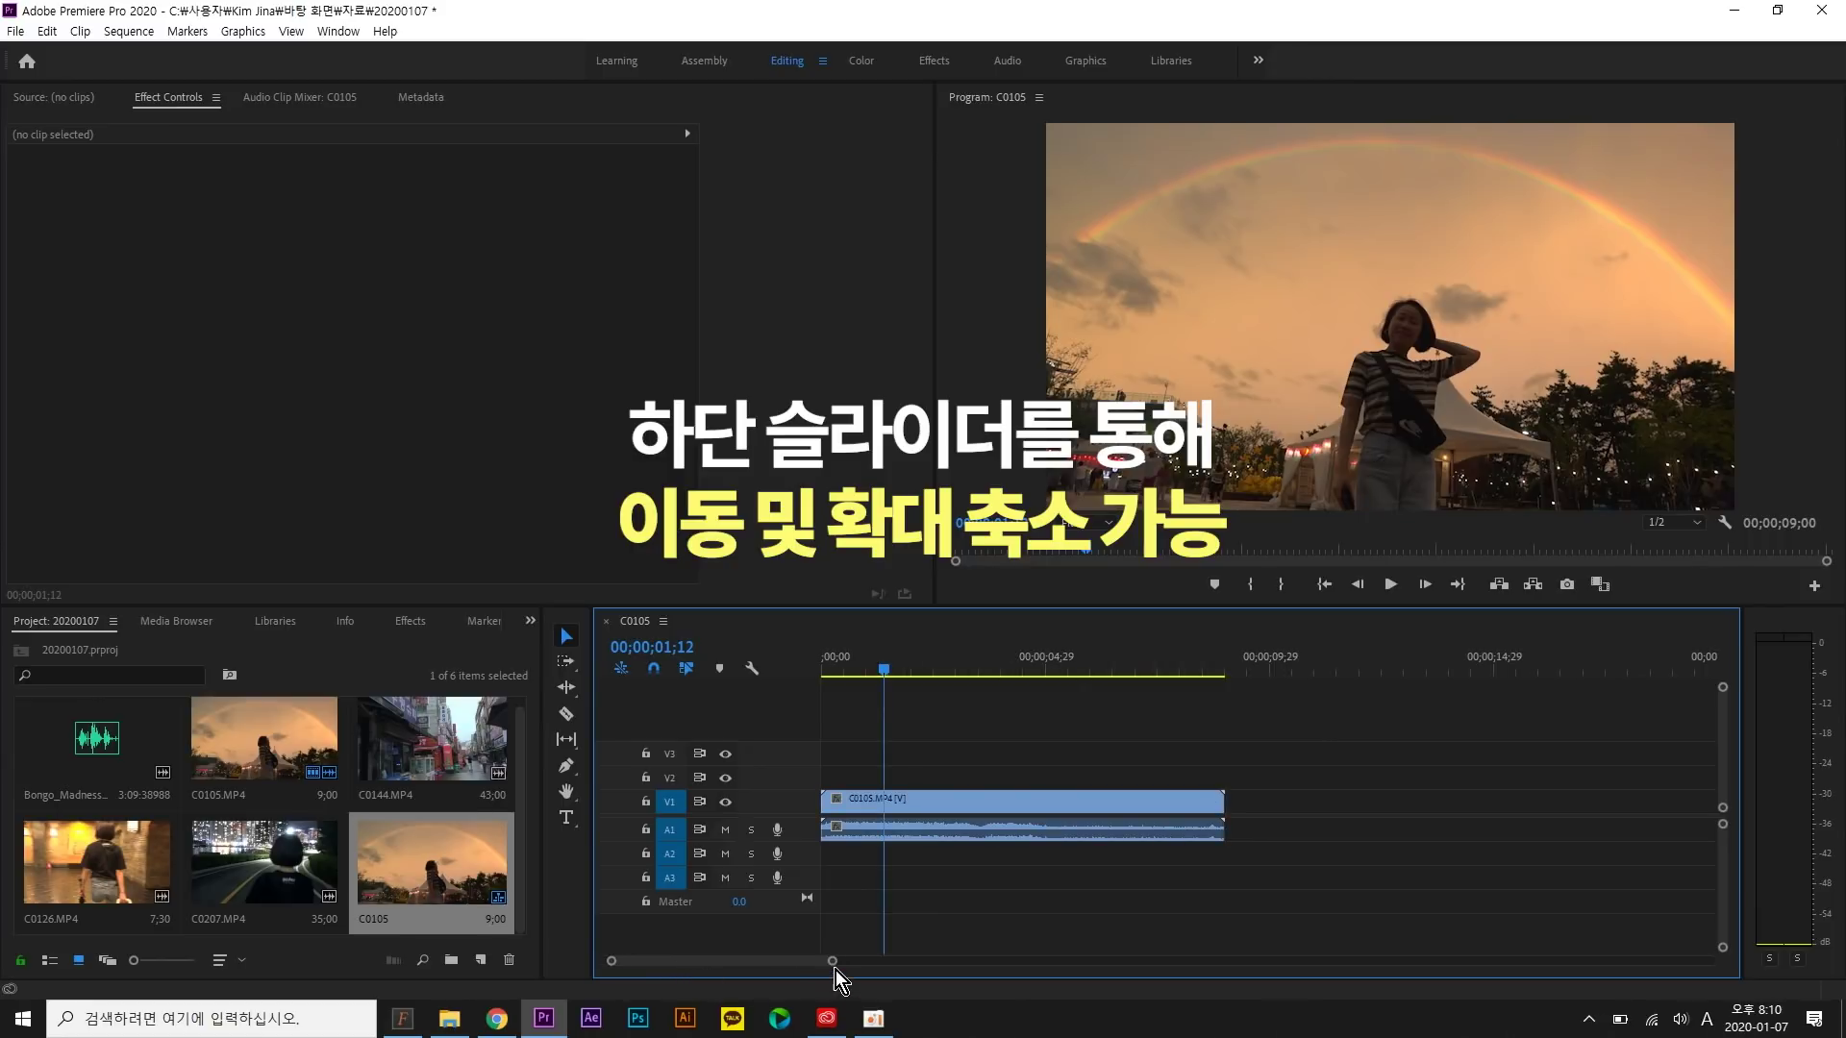
pyautogui.moveTo(832, 955); pyautogui.dragTo(924, 970)
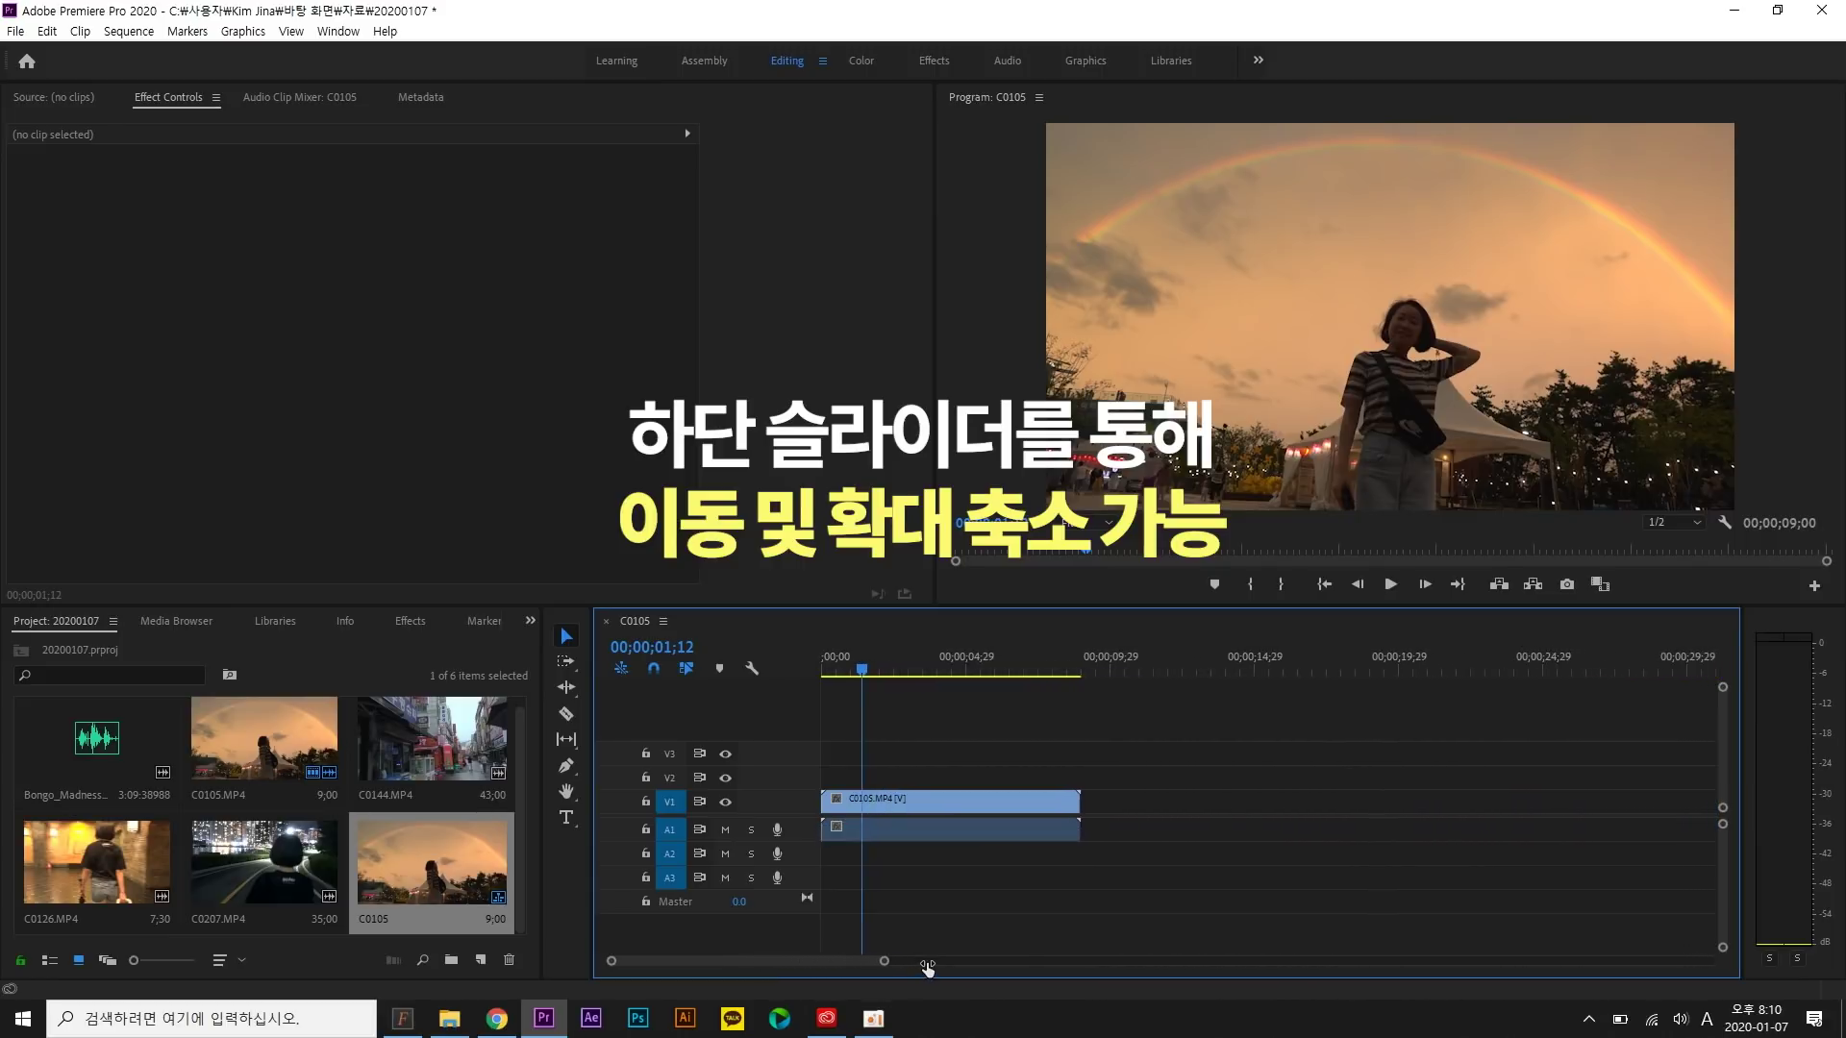
pyautogui.moveTo(765, 960); pyautogui.dragTo(708, 960)
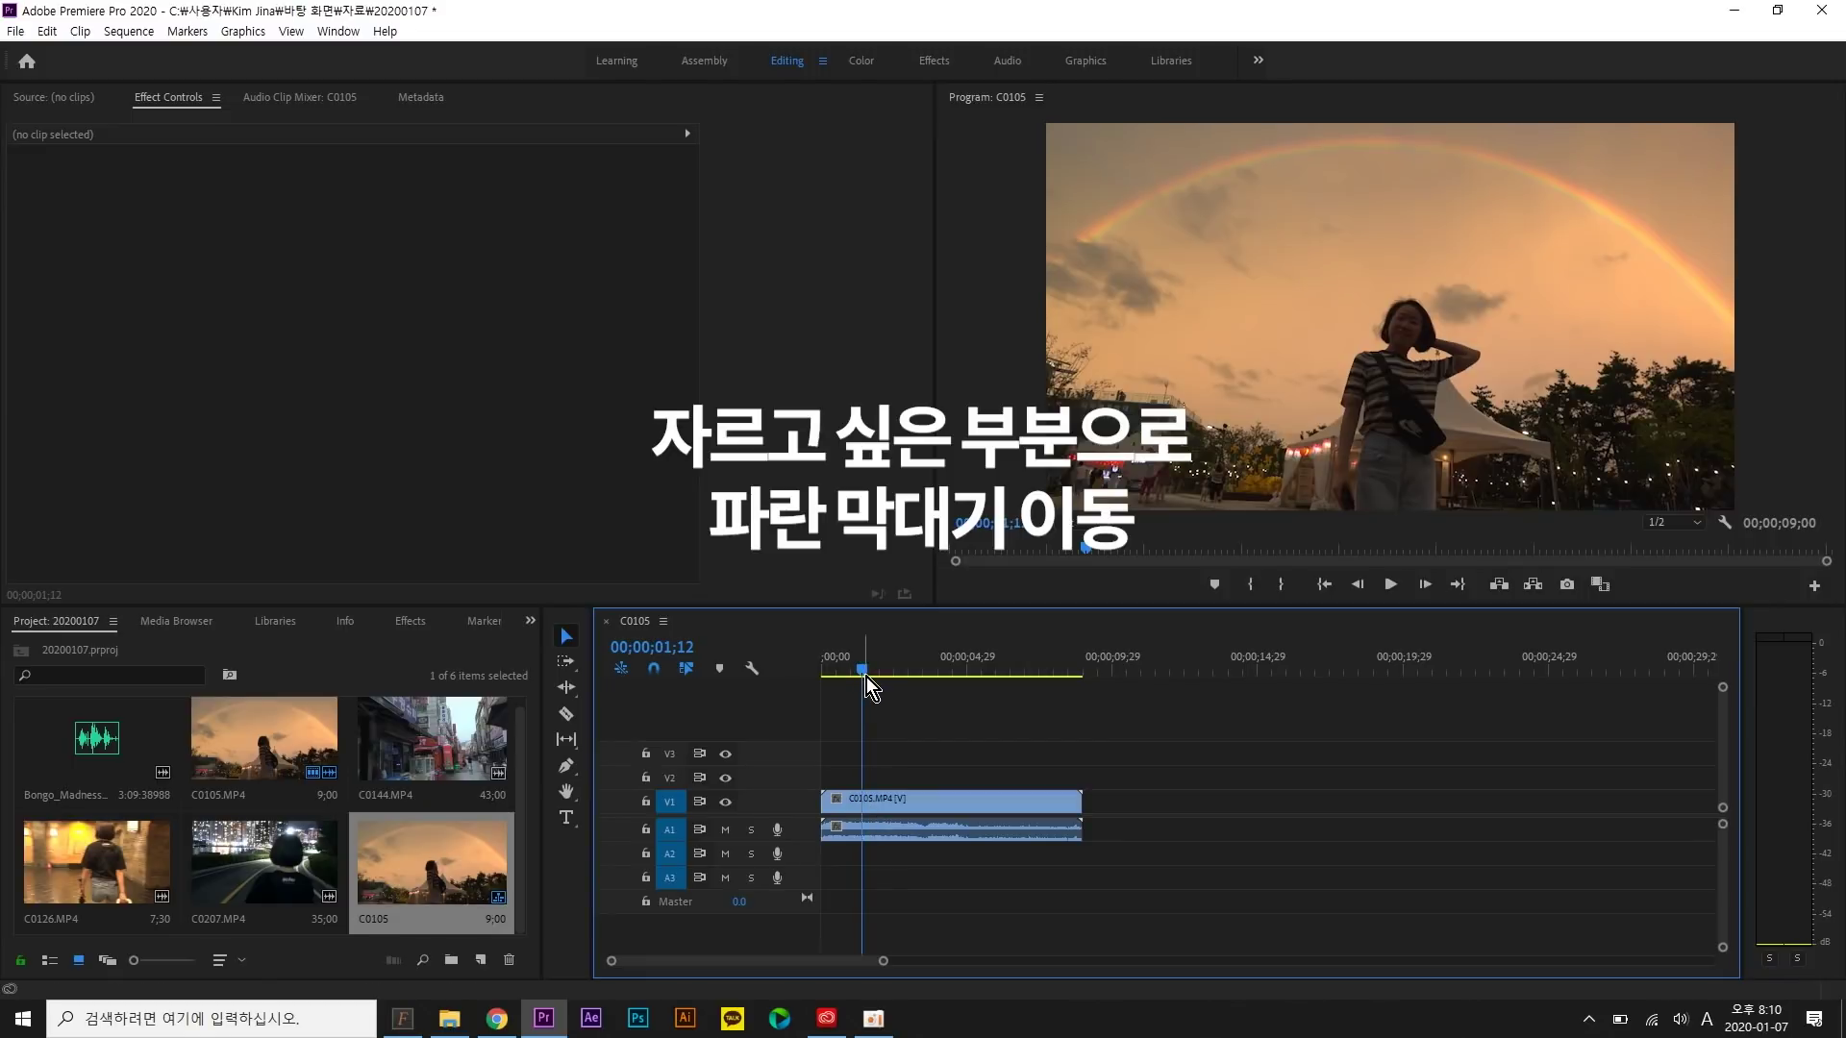
pyautogui.moveTo(867, 675); pyautogui.dragTo(933, 673)
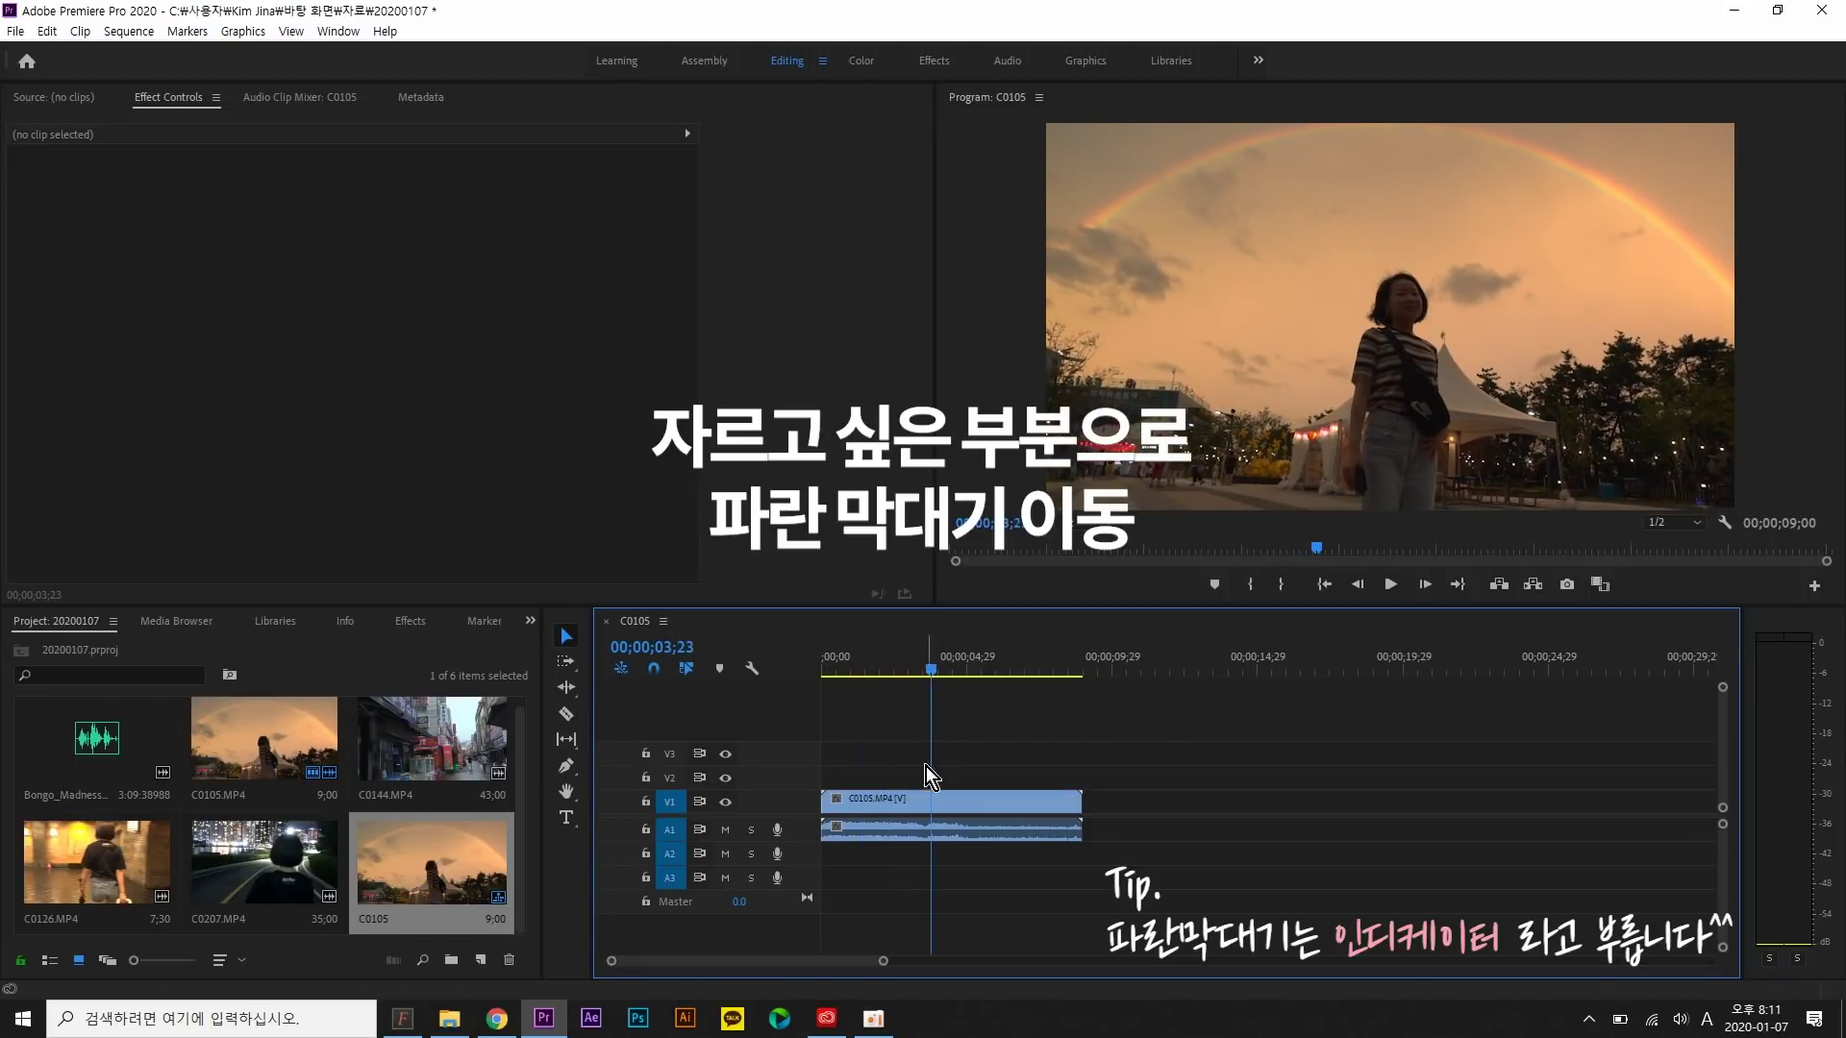
pyautogui.click(571, 718)
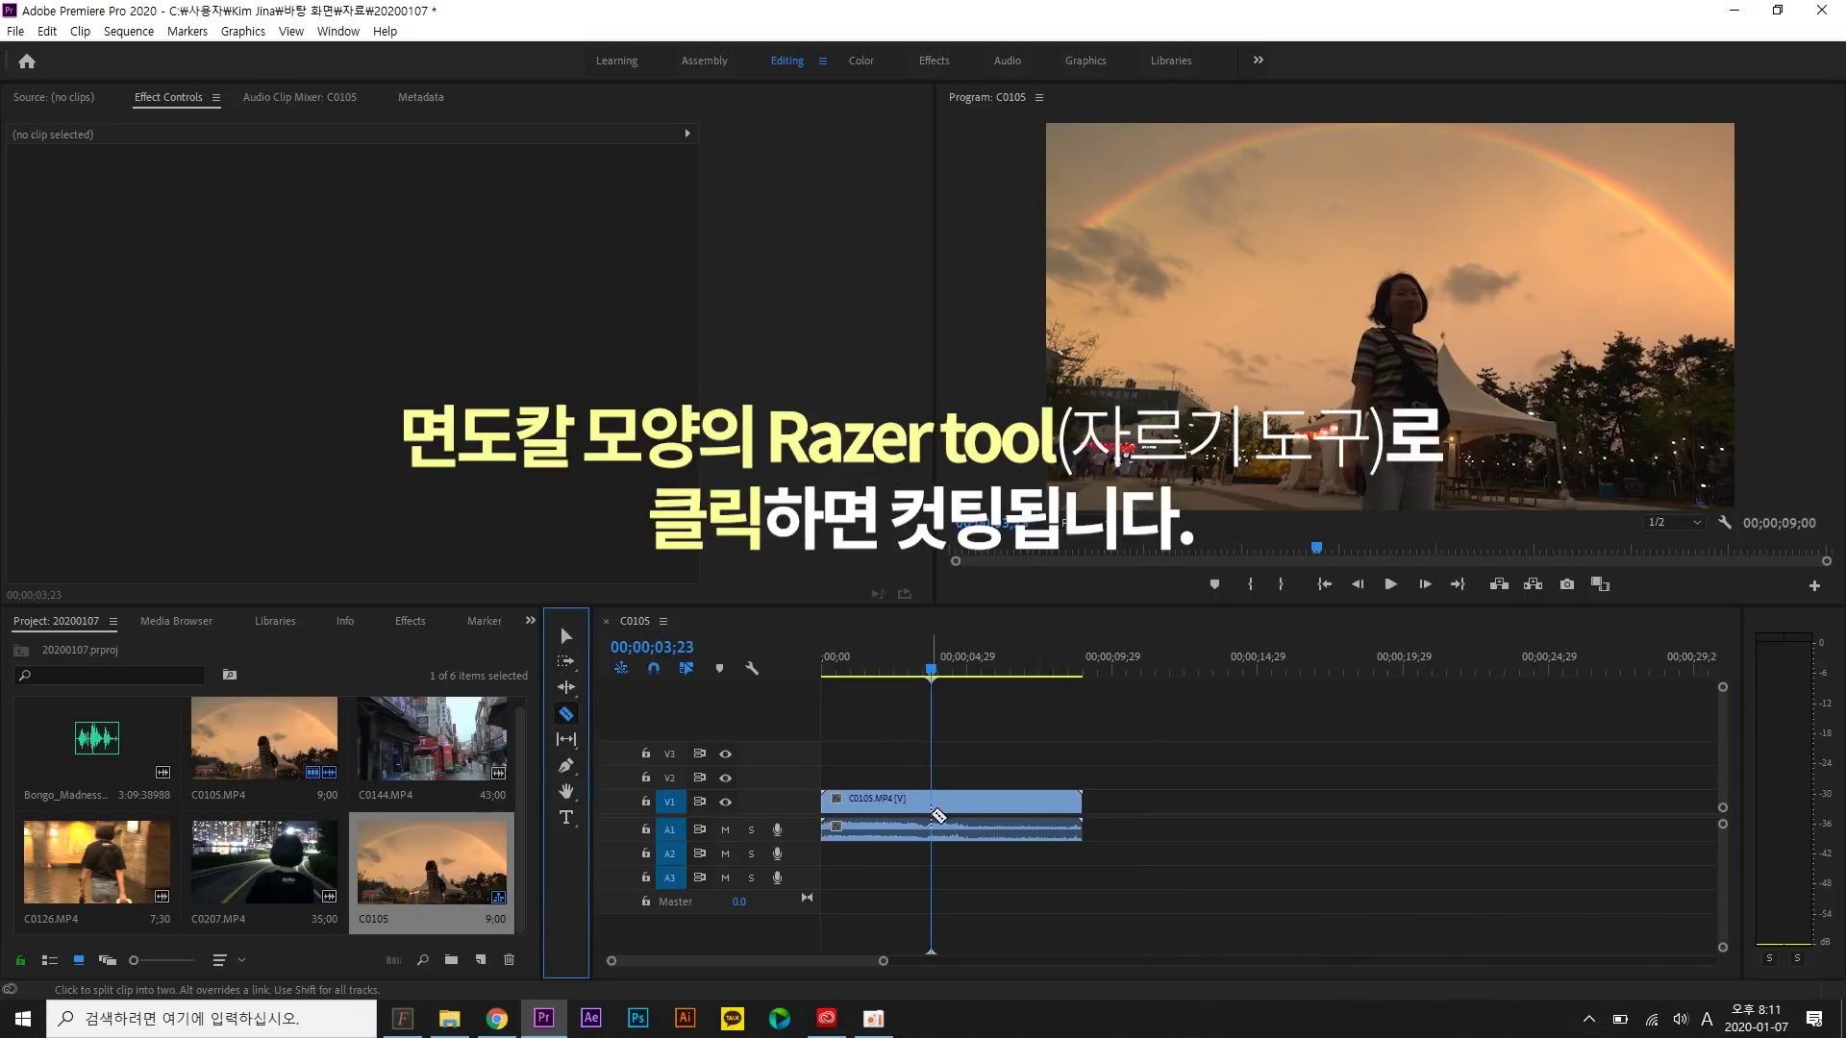
pyautogui.click(931, 797)
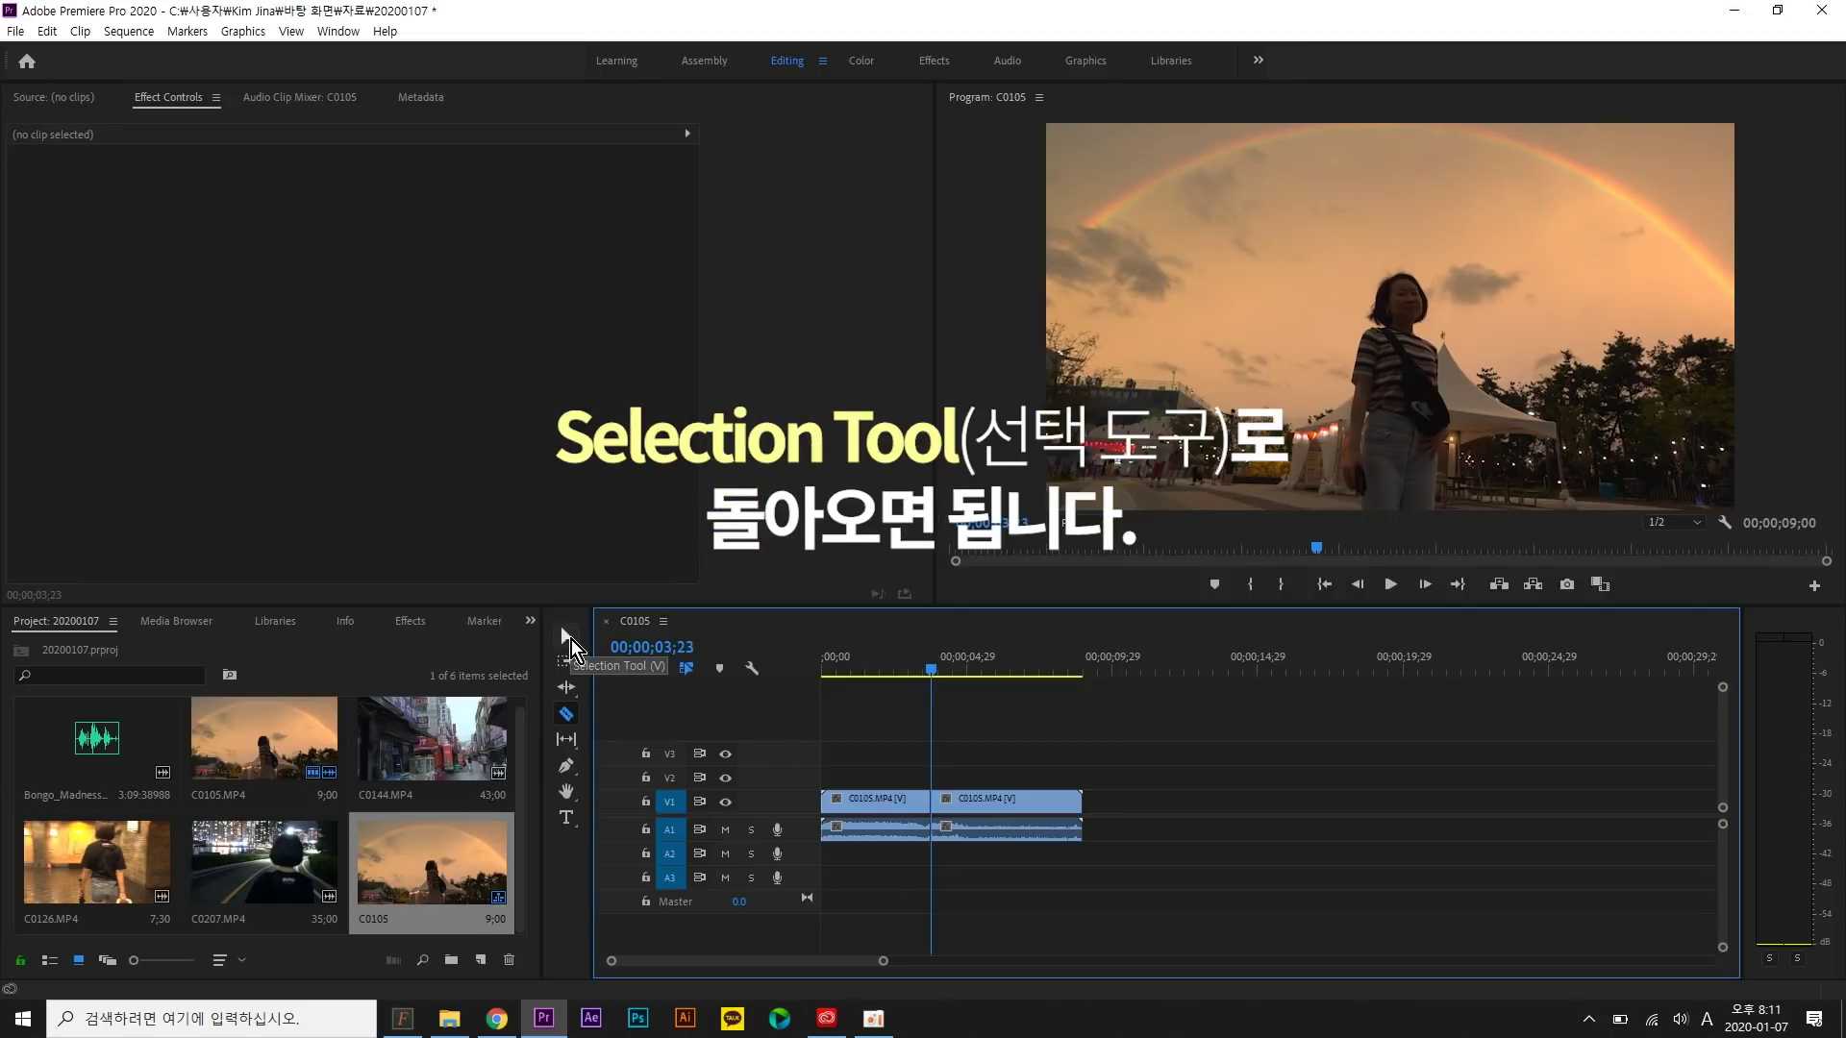
pyautogui.click(571, 638)
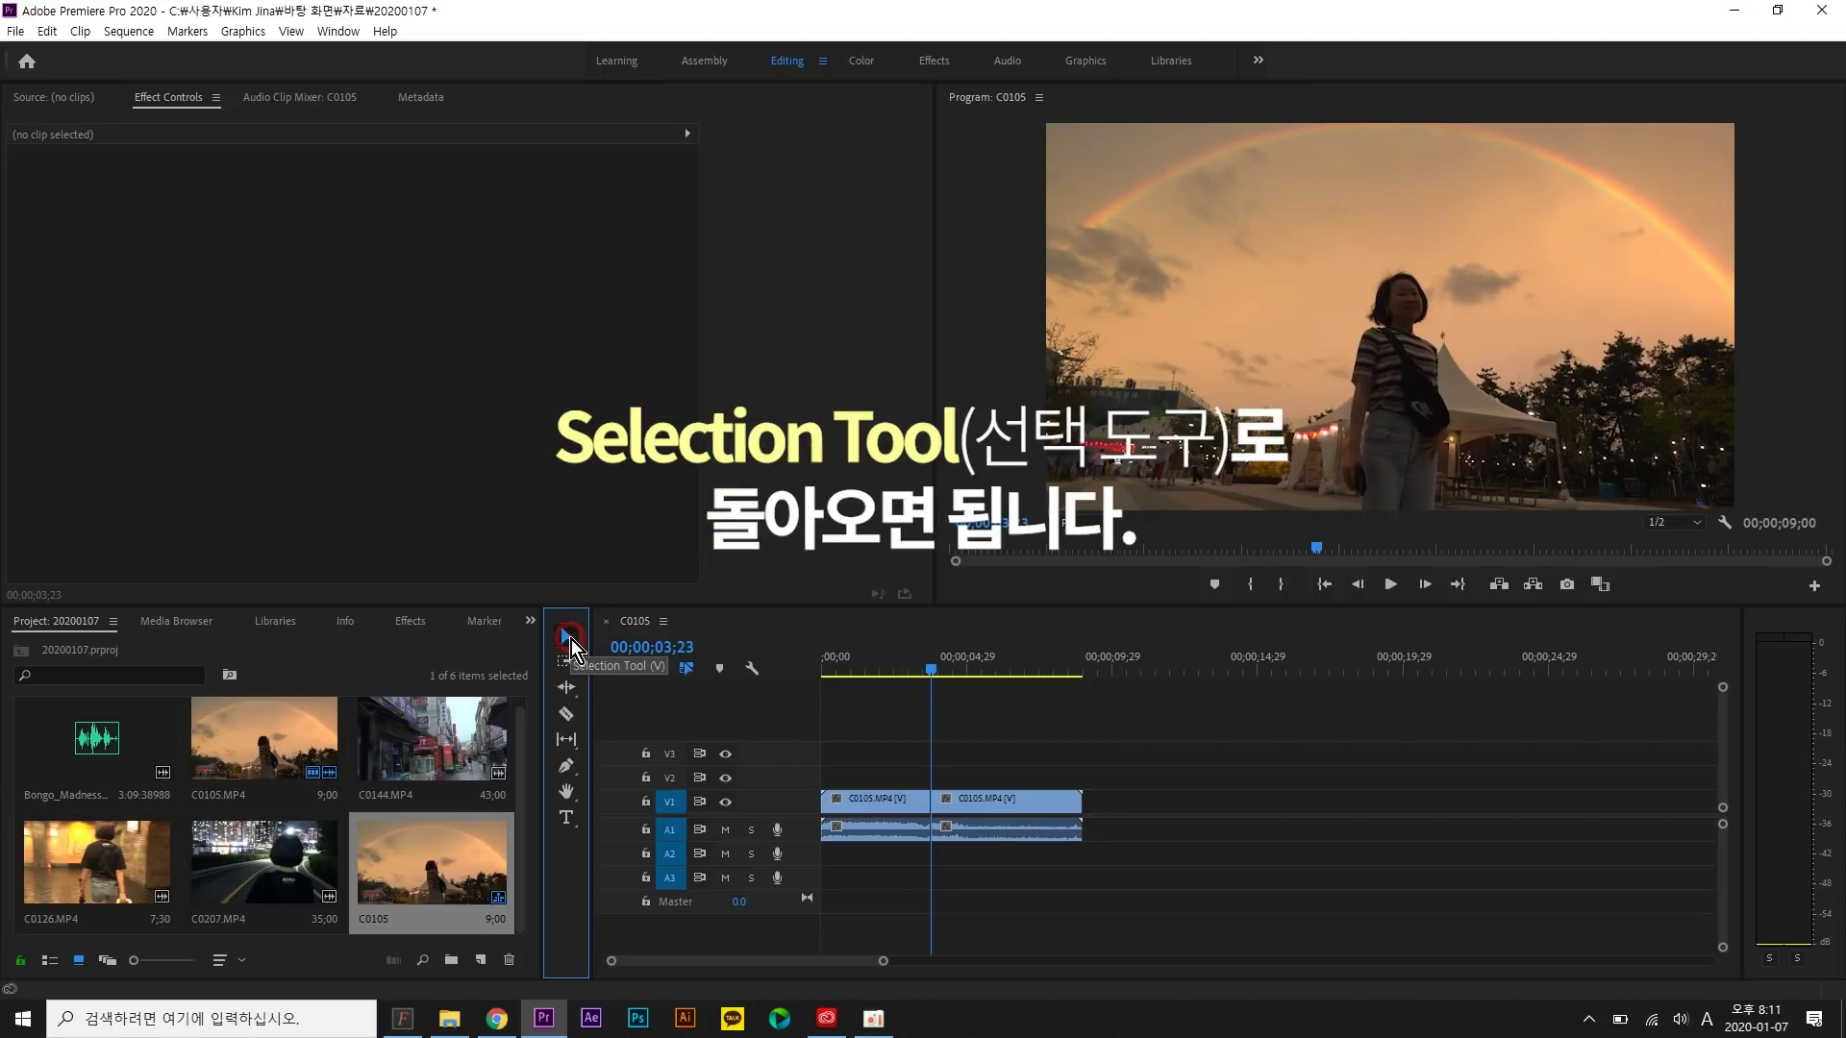
pyautogui.click(1008, 809)
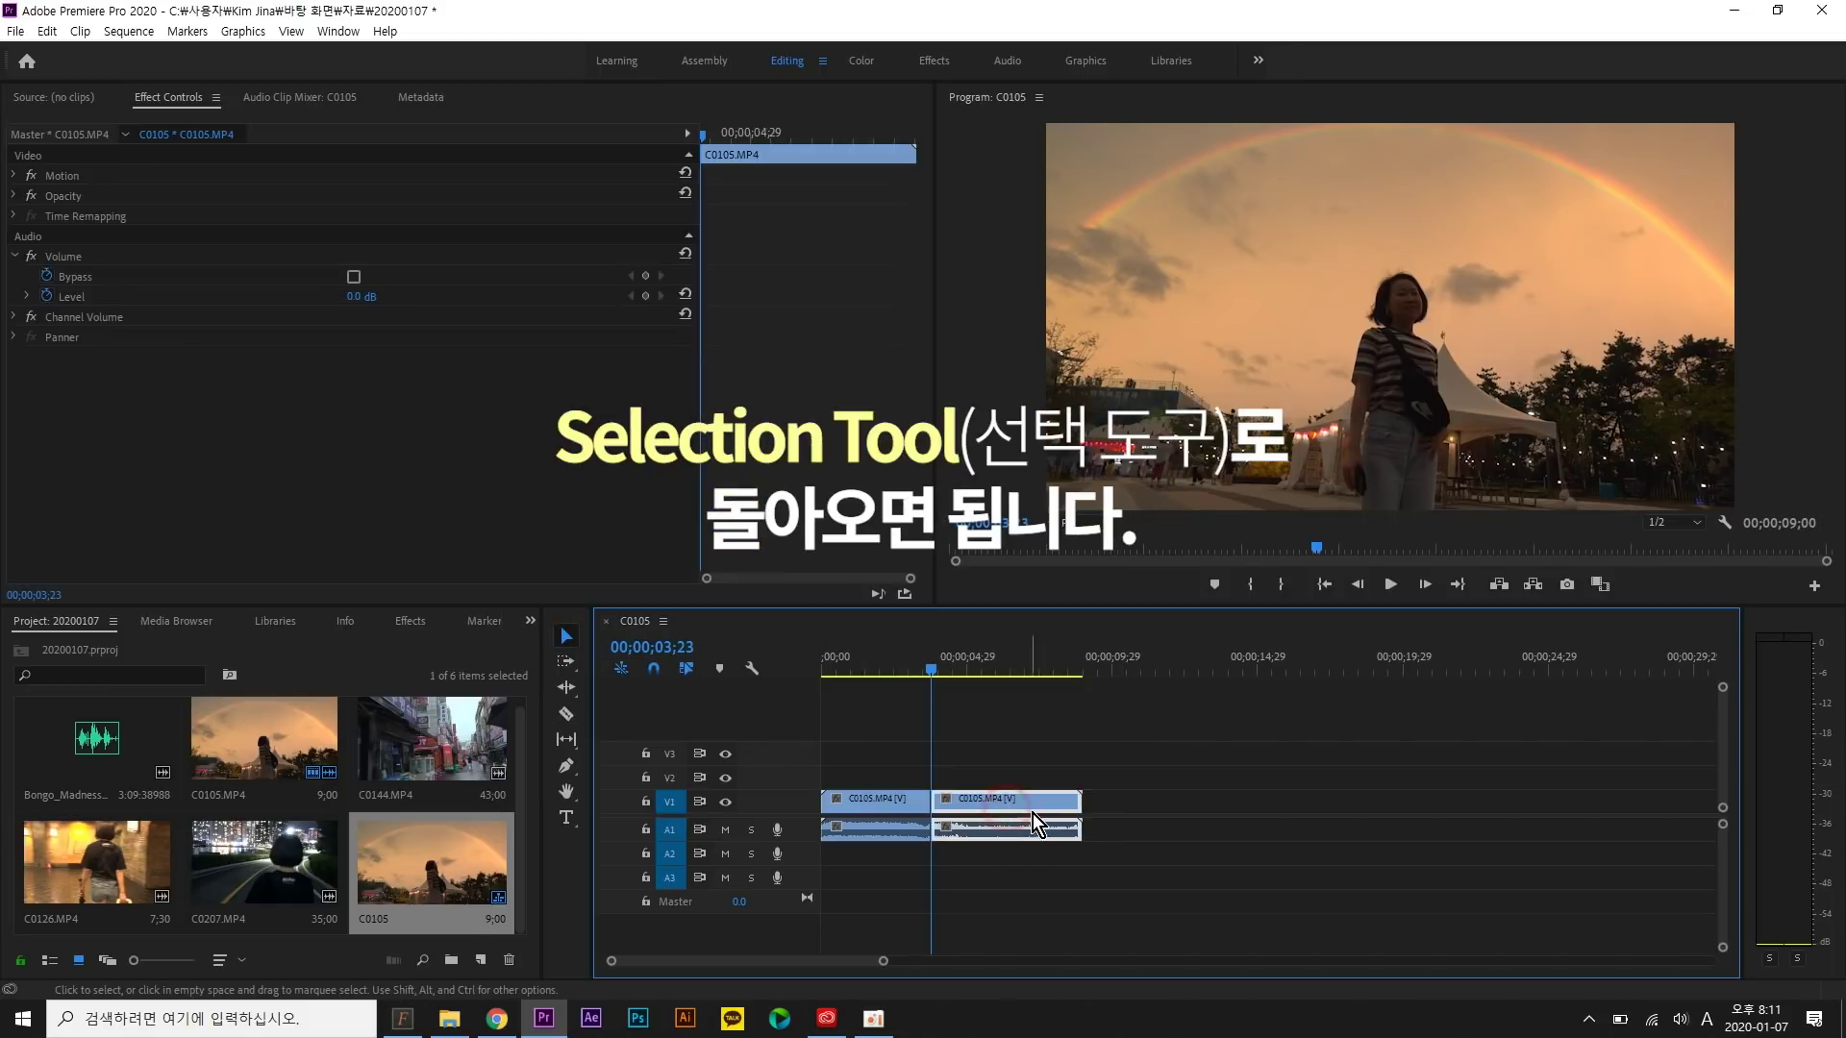
pyautogui.click(990, 730)
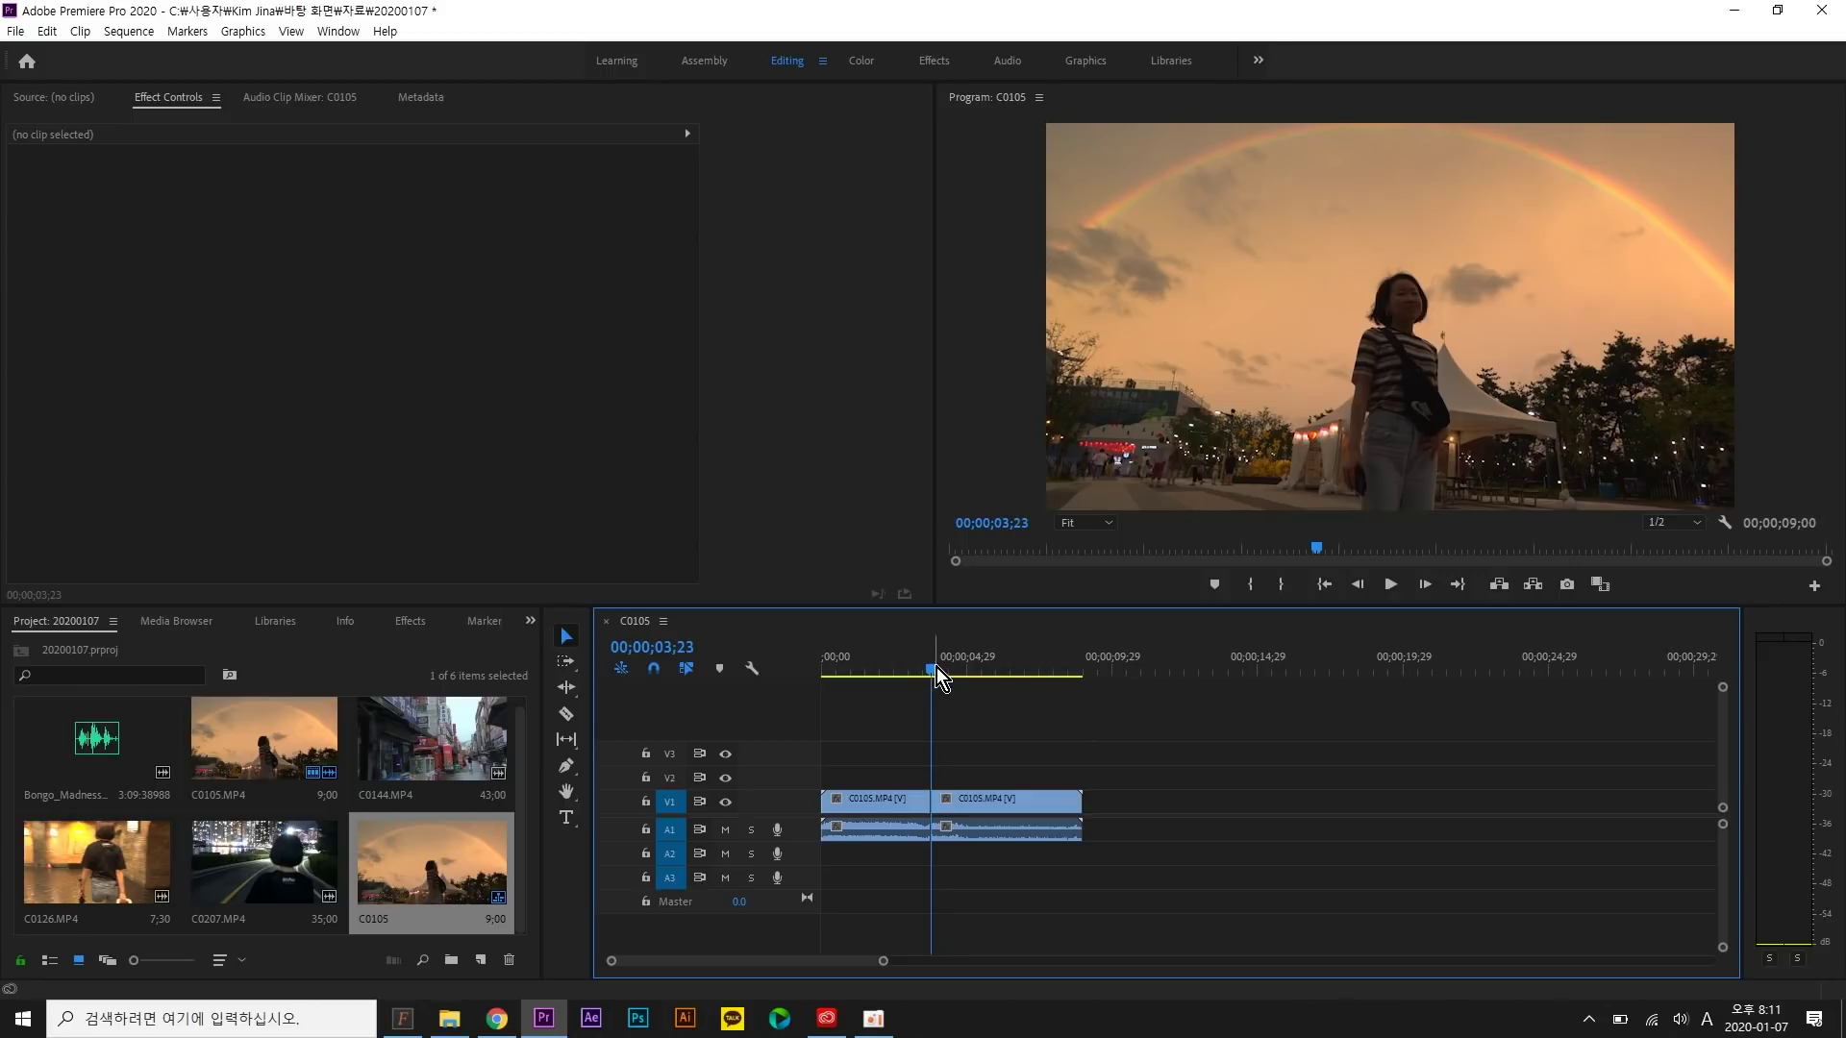
# Make a second razor cut in the C0105.MP4 clip at 00;00;06;29 and switch back to the Selection tool.
pyautogui.moveTo(954, 667); pyautogui.dragTo(1023, 673)
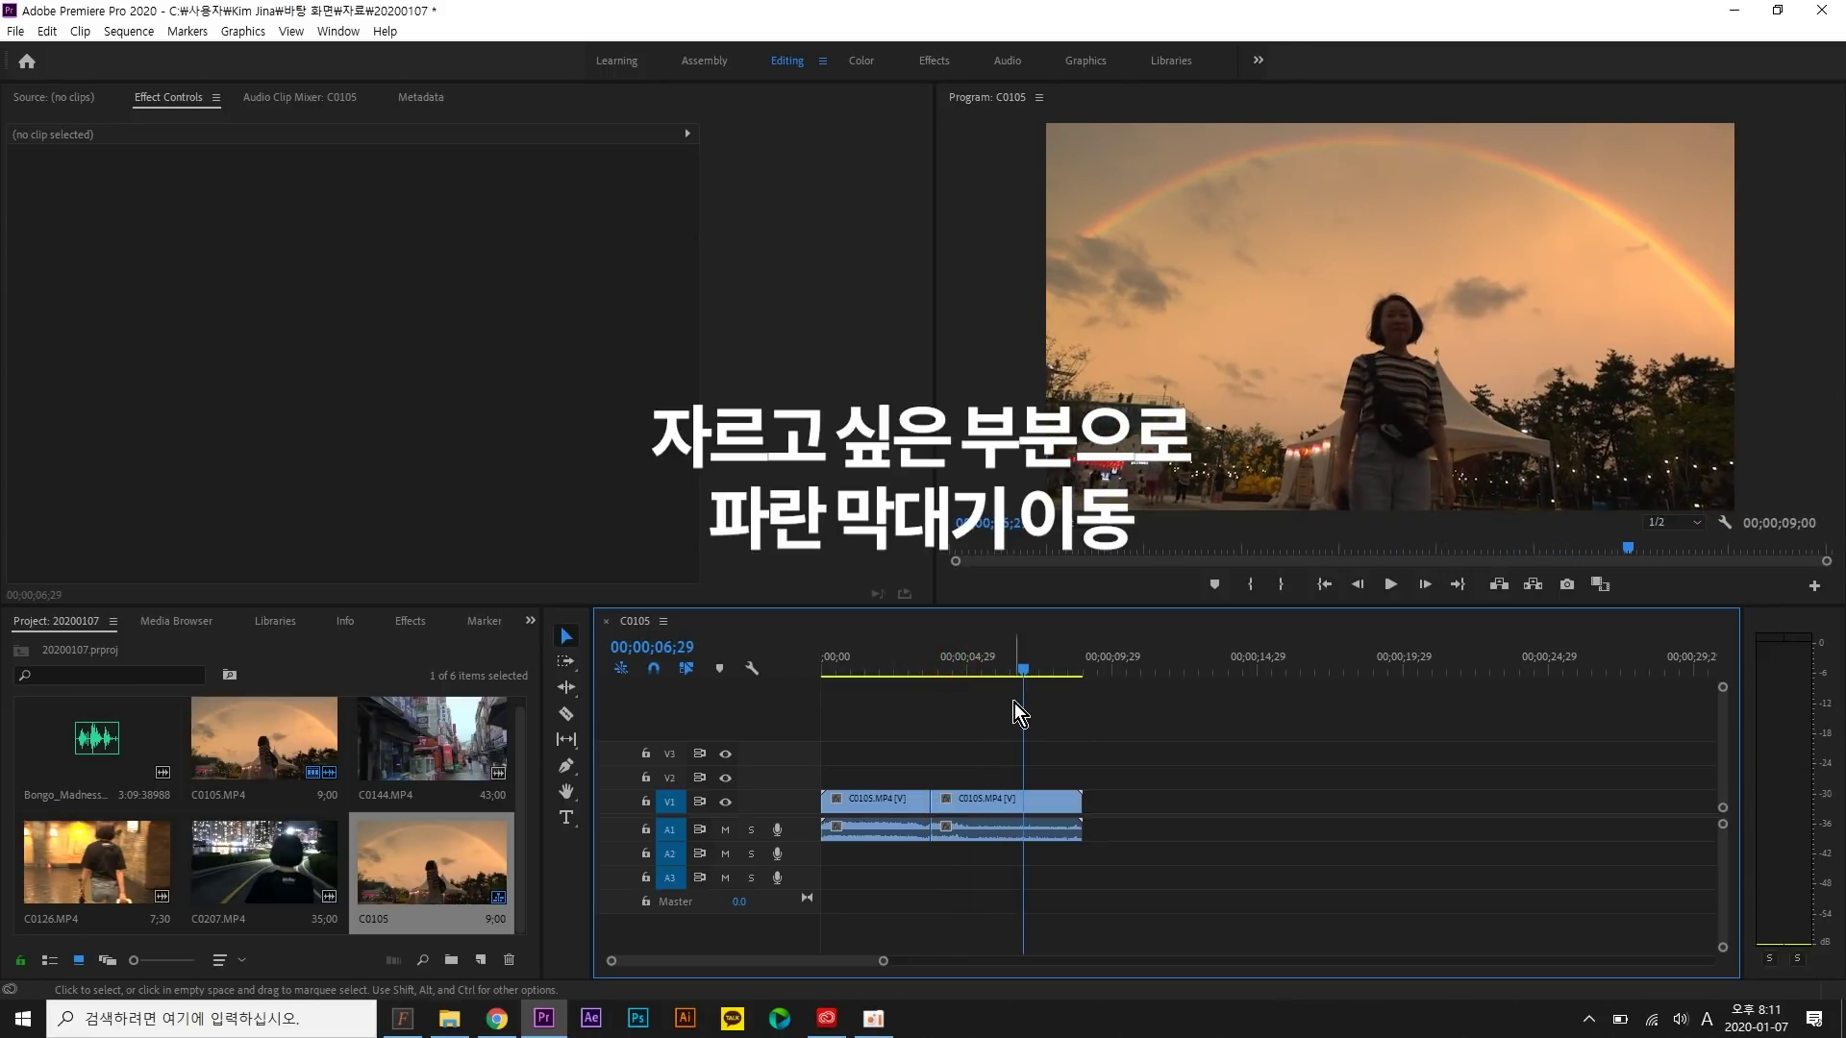
pyautogui.click(567, 714)
pyautogui.click(1024, 801)
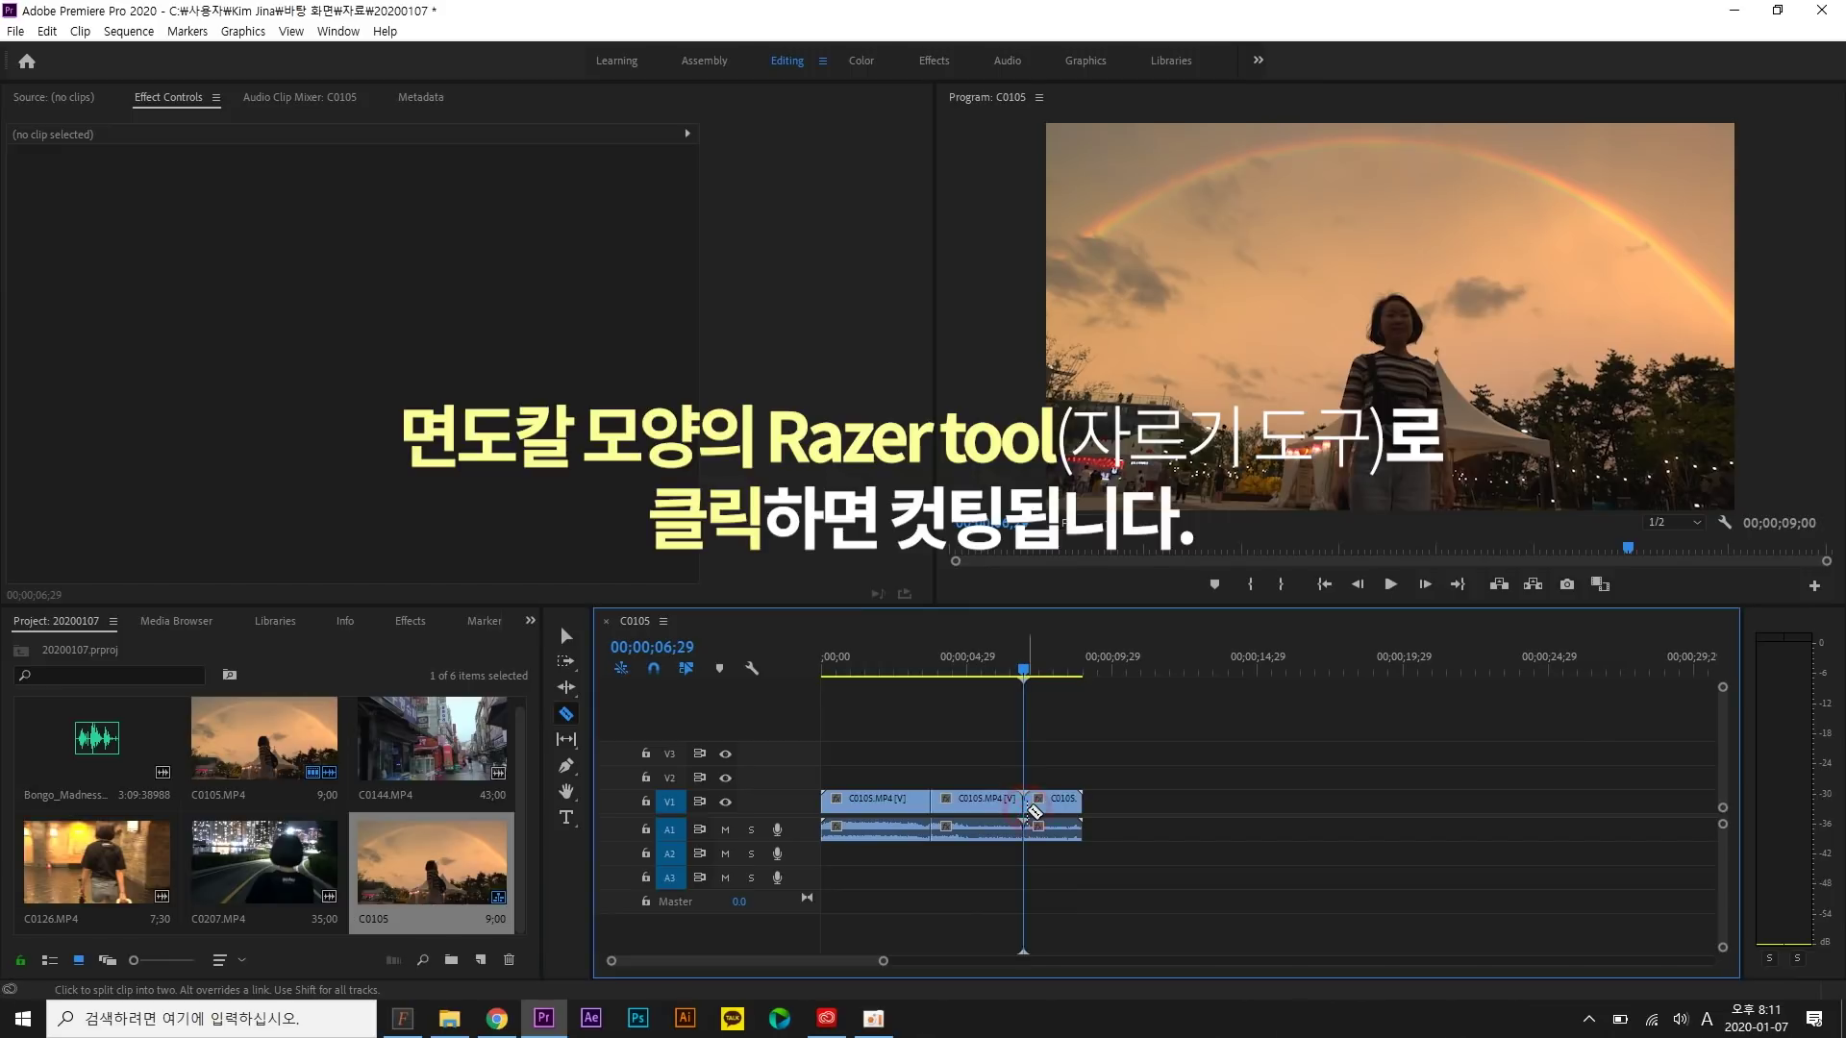
pyautogui.click(566, 635)
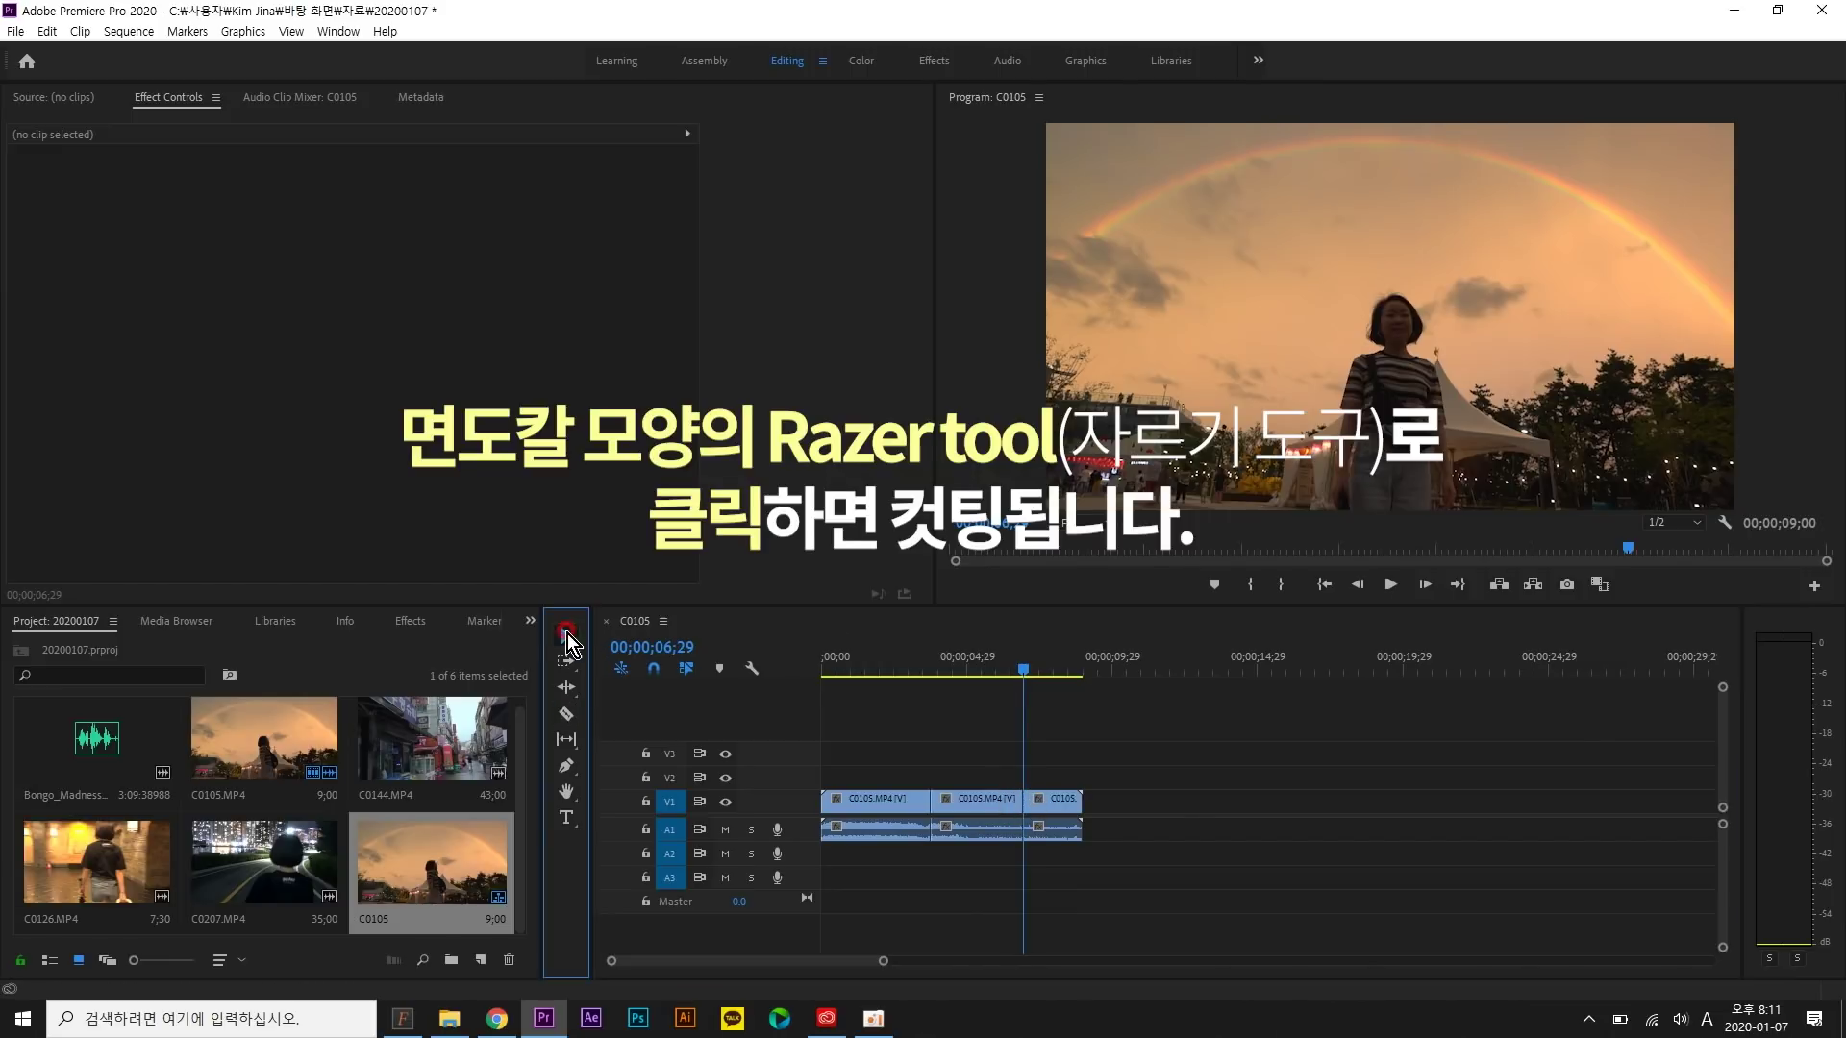
pyautogui.click(979, 804)
pyautogui.click(896, 806)
pyautogui.click(992, 802)
pyautogui.click(1054, 803)
pyautogui.click(1097, 712)
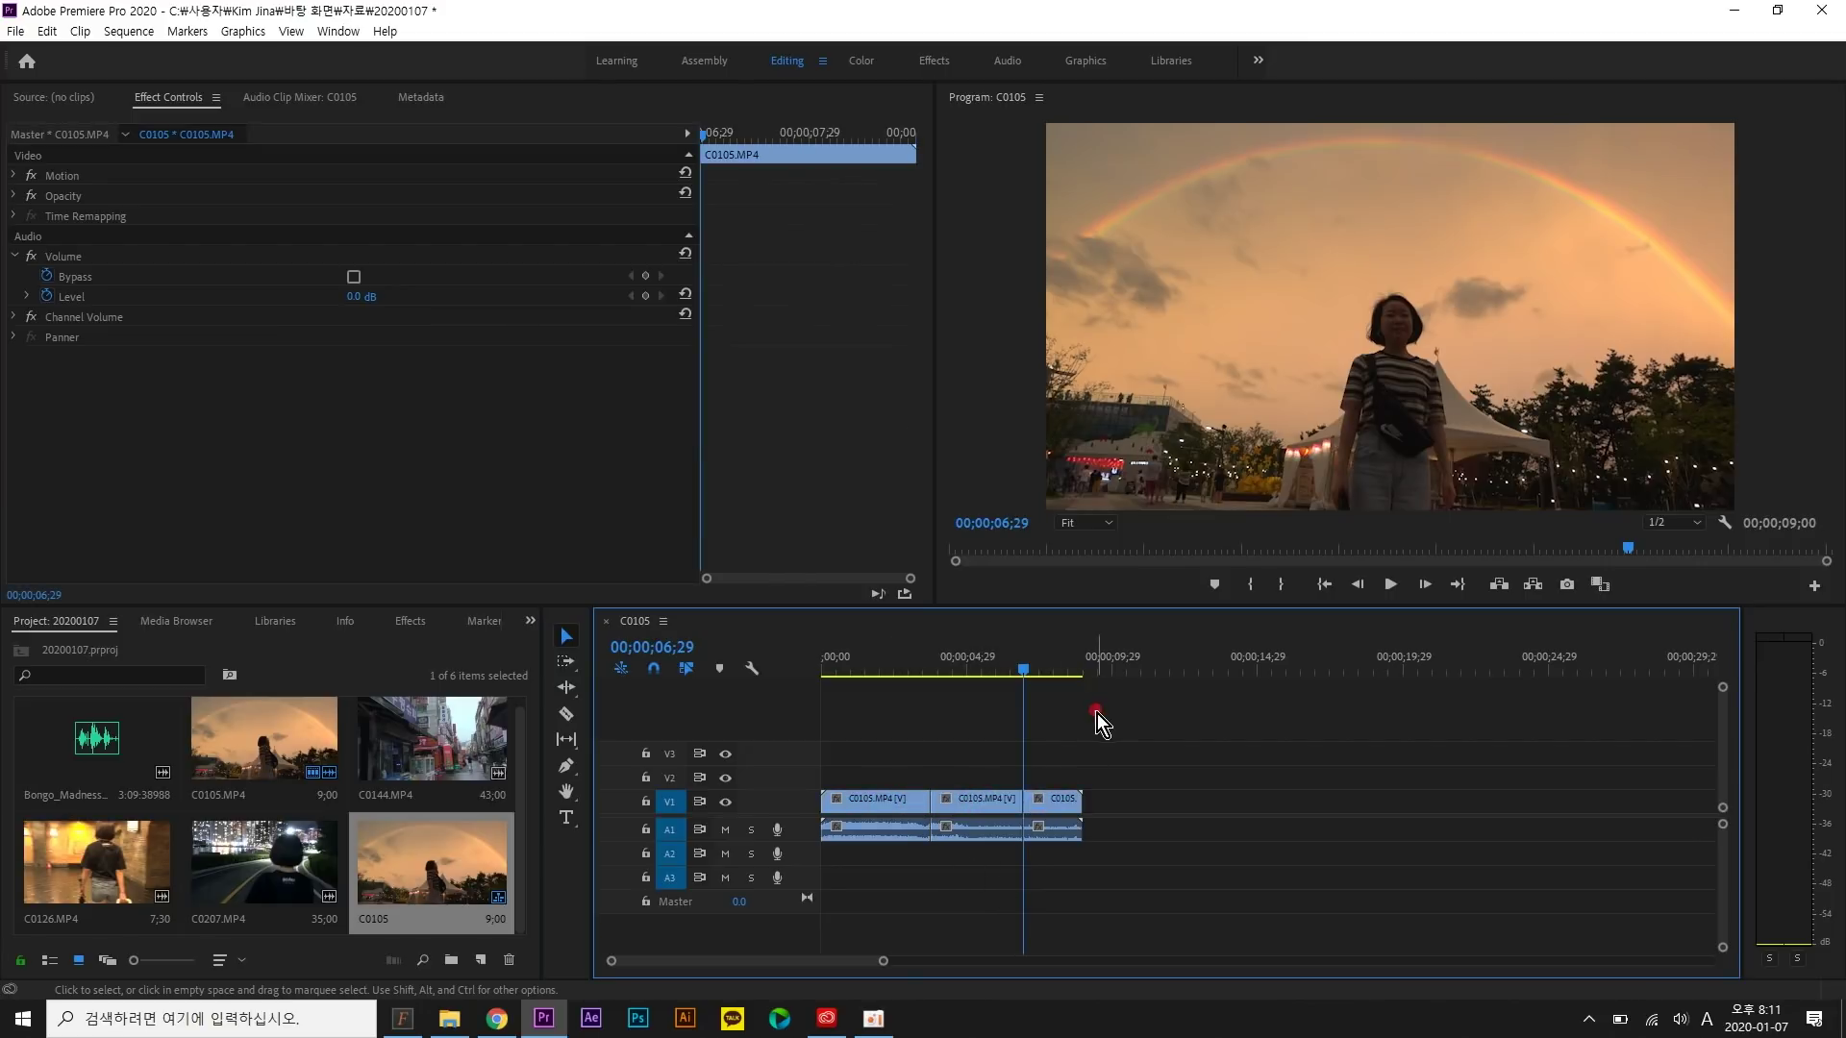
# Delete the last and first pieces of the split C0105.MP4 clip and ripple delete the gap left at the start.
pyautogui.click(1058, 804)
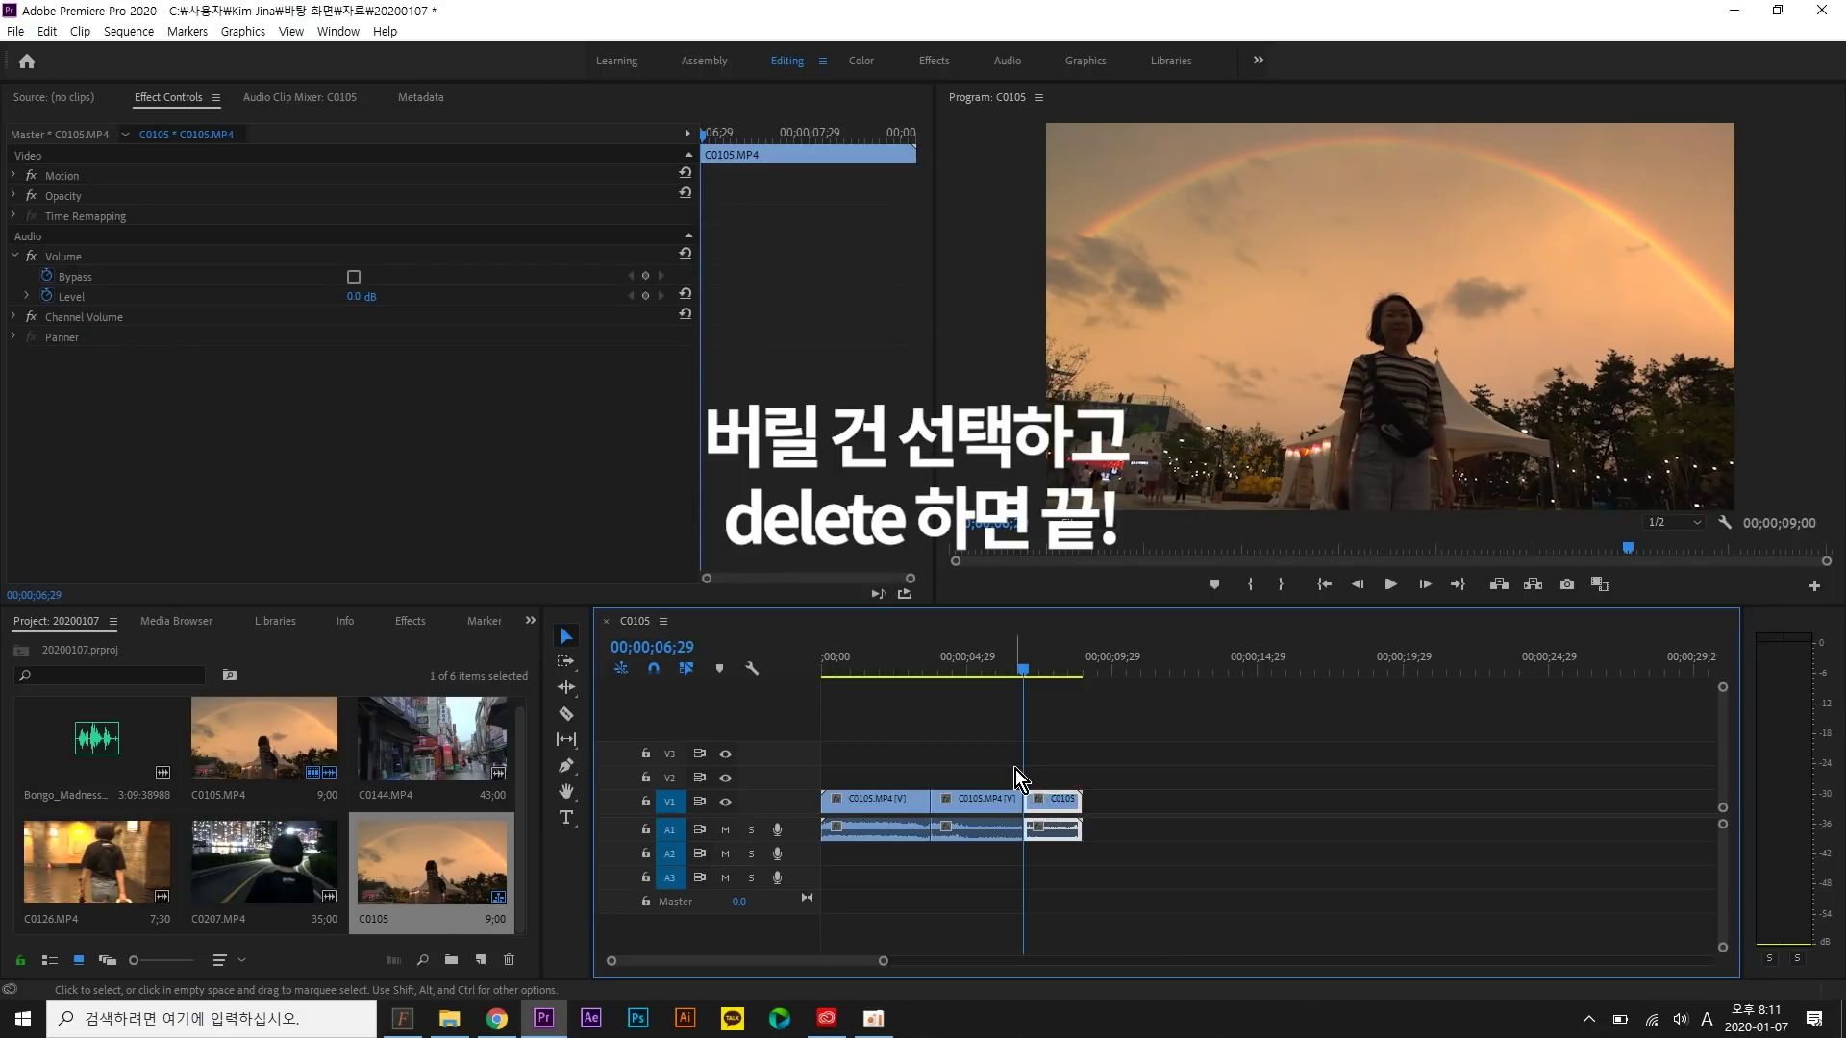
pyautogui.press('Delete')
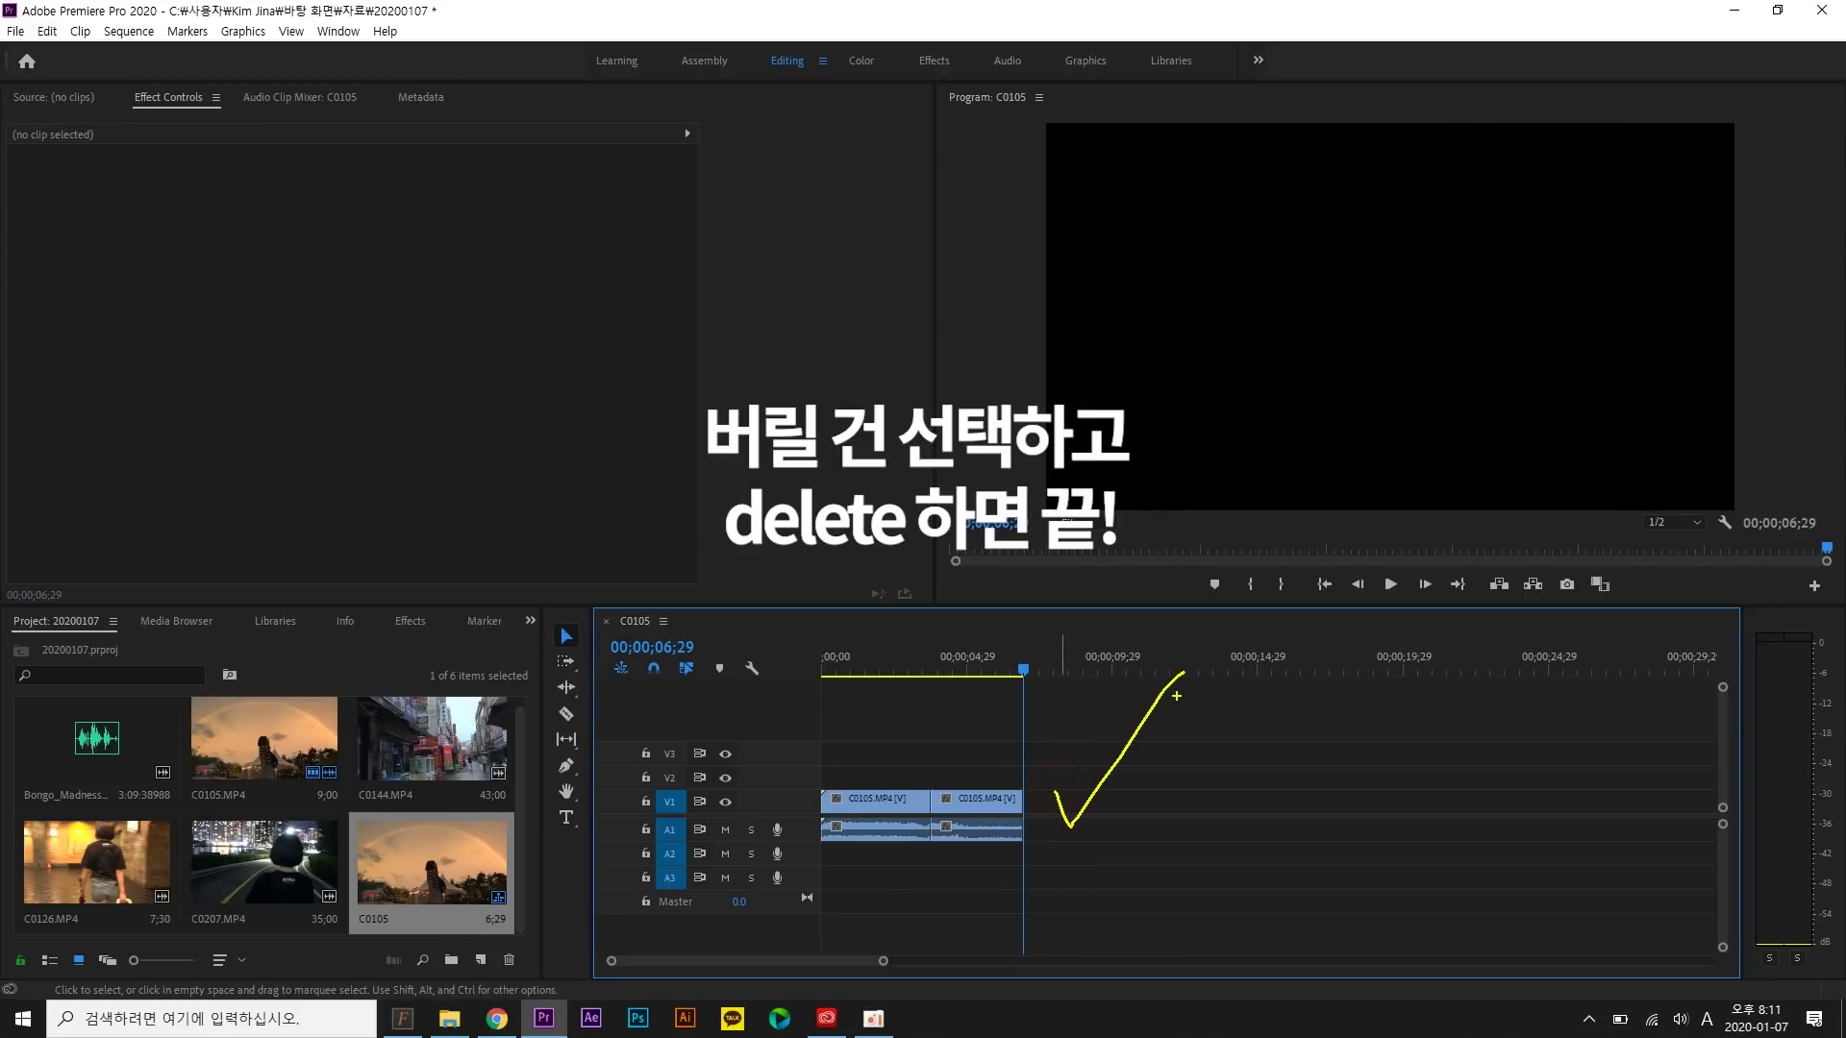
pyautogui.click(887, 807)
pyautogui.press('Delete')
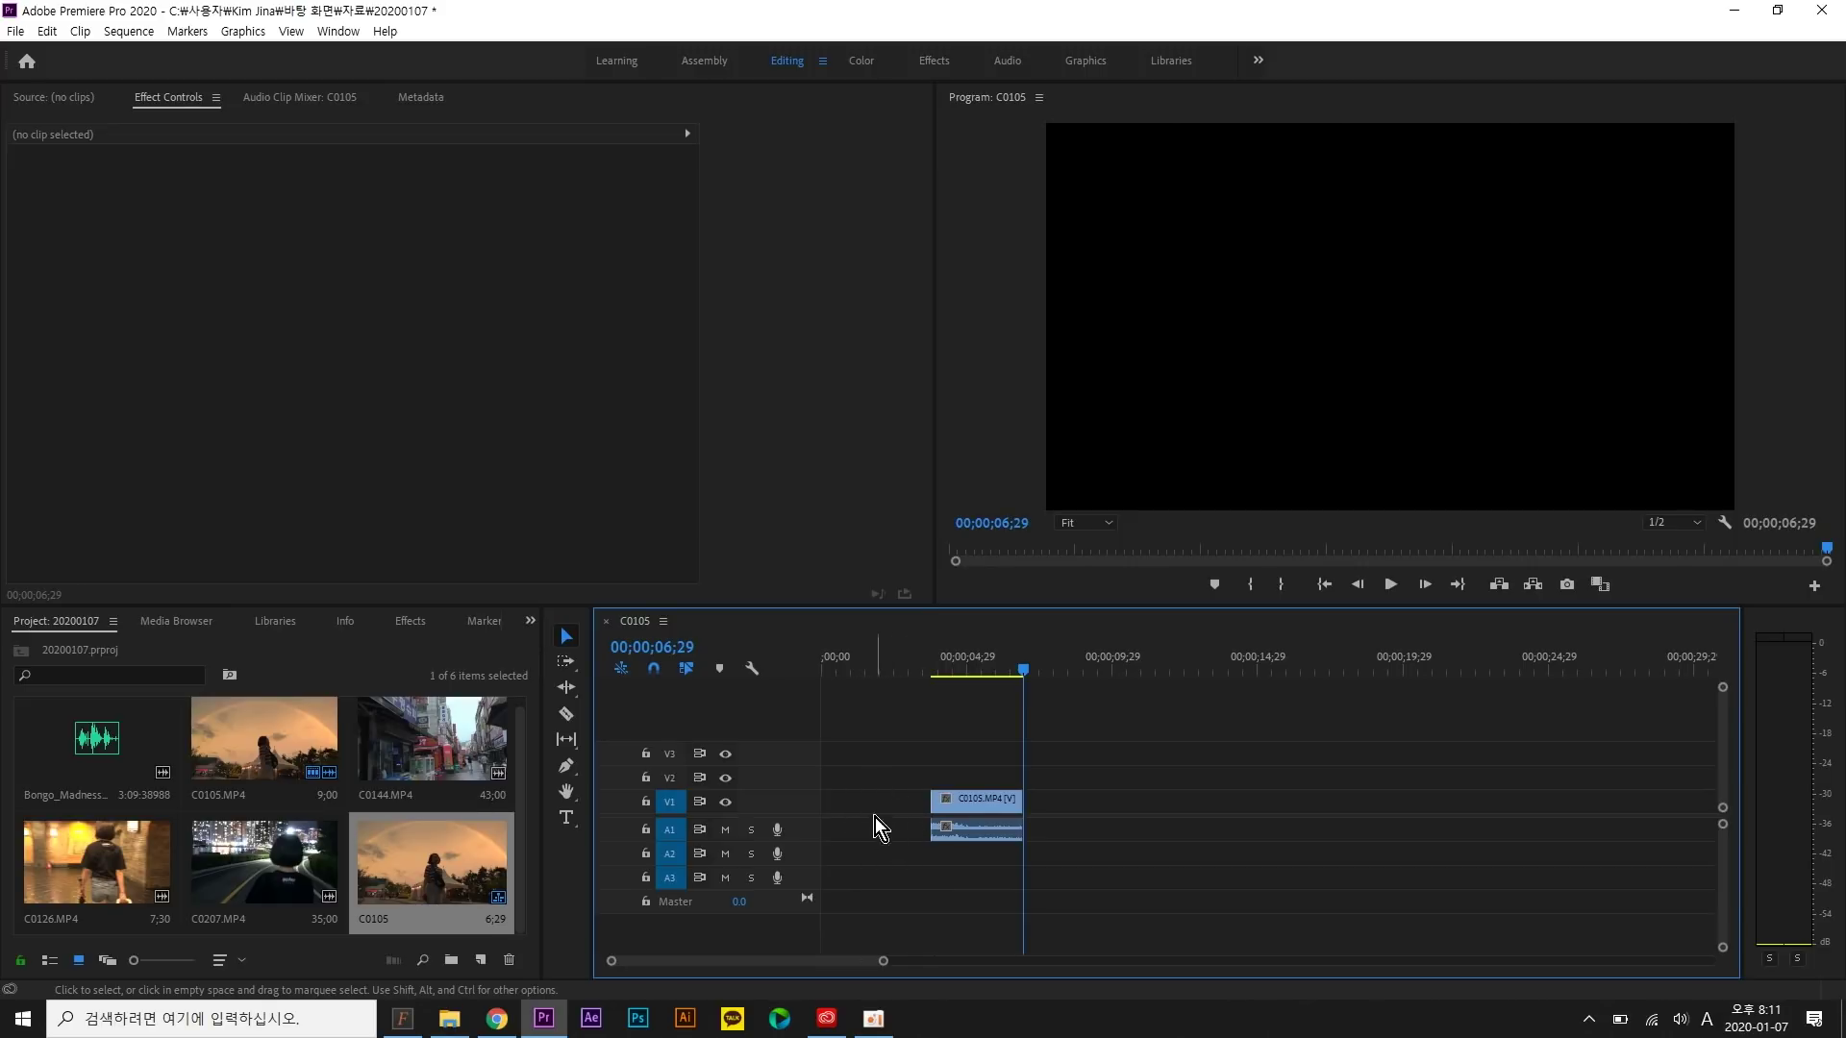
pyautogui.rightClick(875, 803)
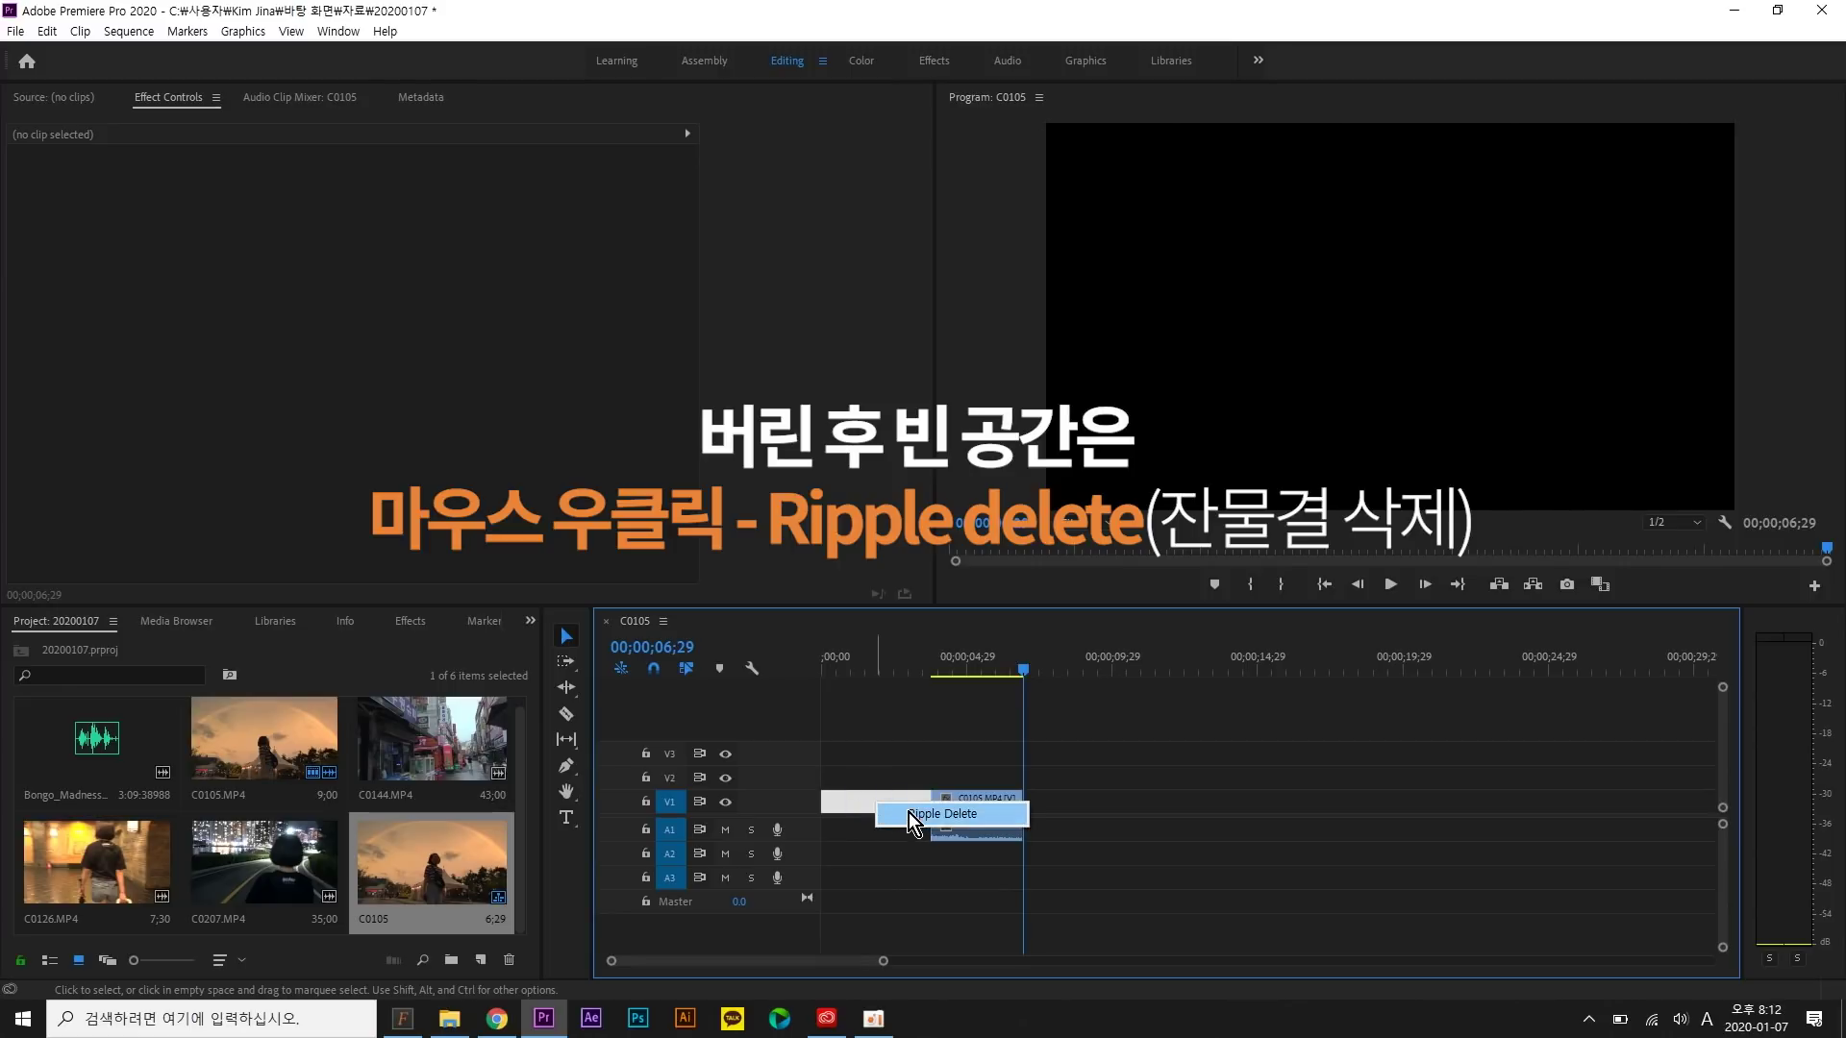
pyautogui.click(909, 813)
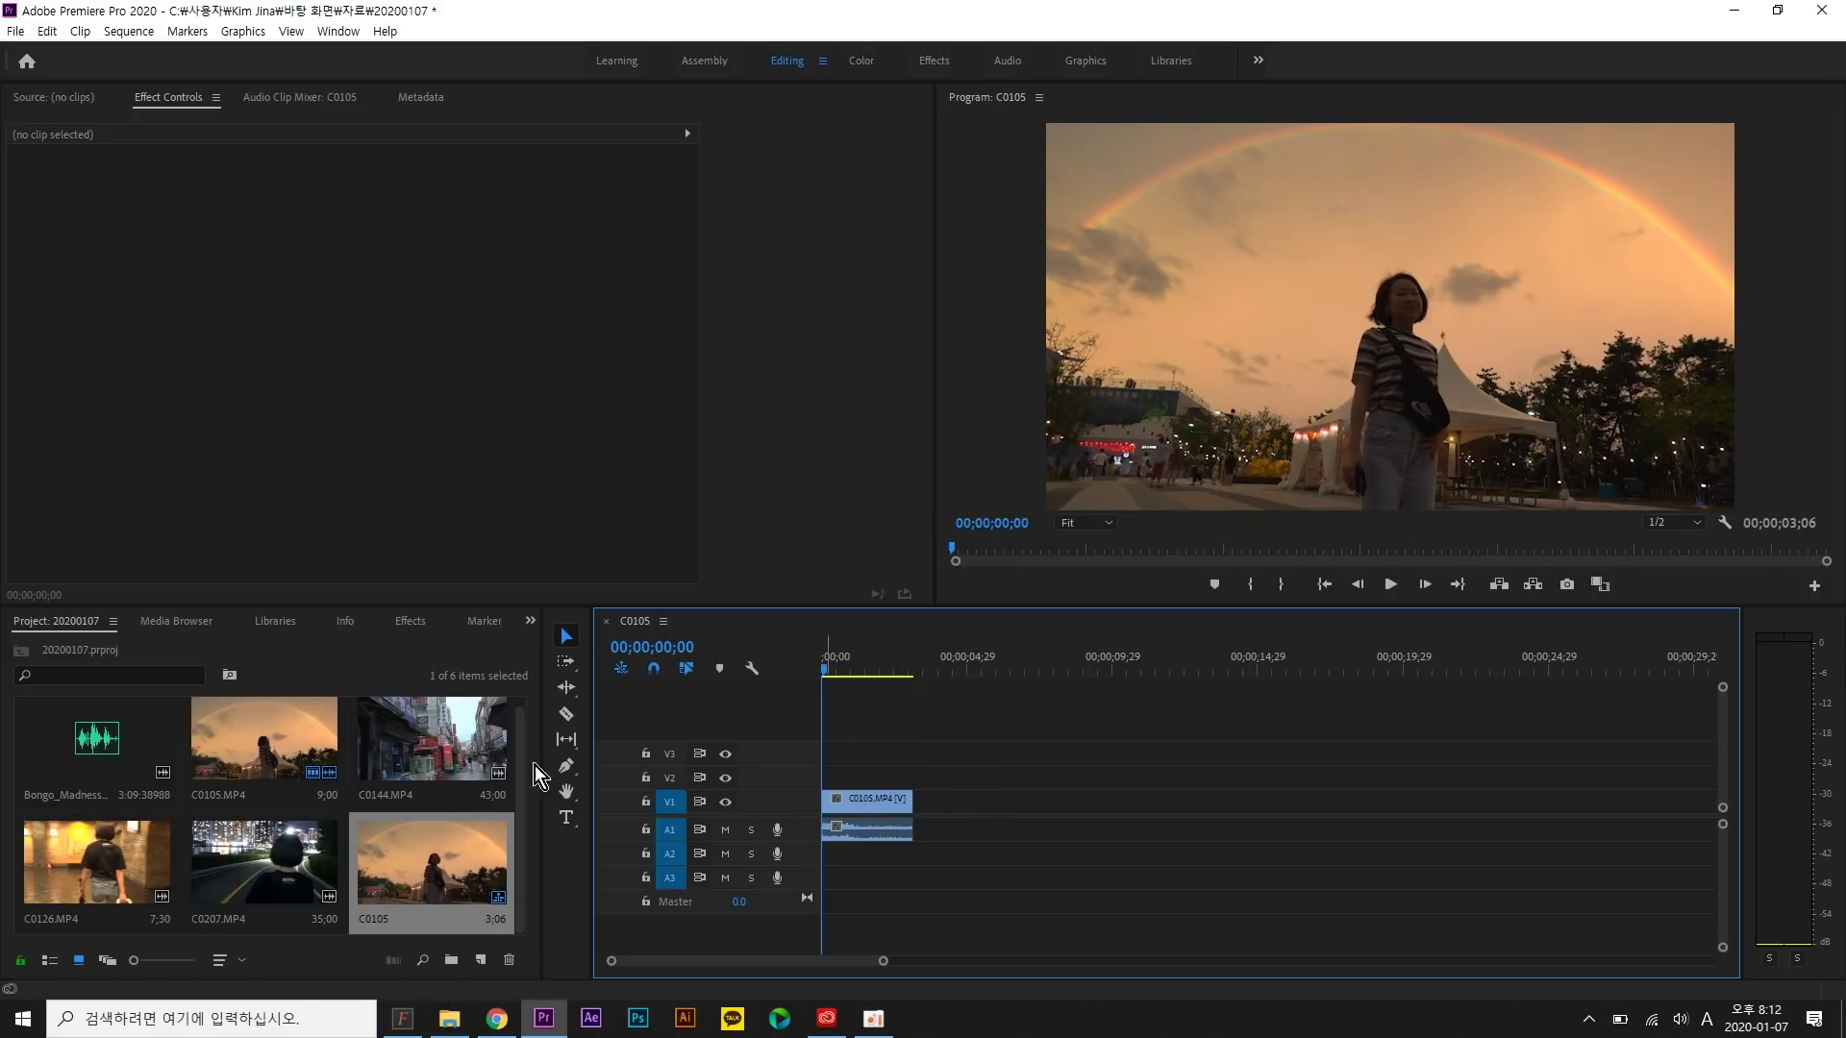
# Add C0144.MP4 to the timeline directly after the trimmed C0105.MP4 clip on V1 and A1.
pyautogui.moveTo(423, 733); pyautogui.dragTo(923, 813)
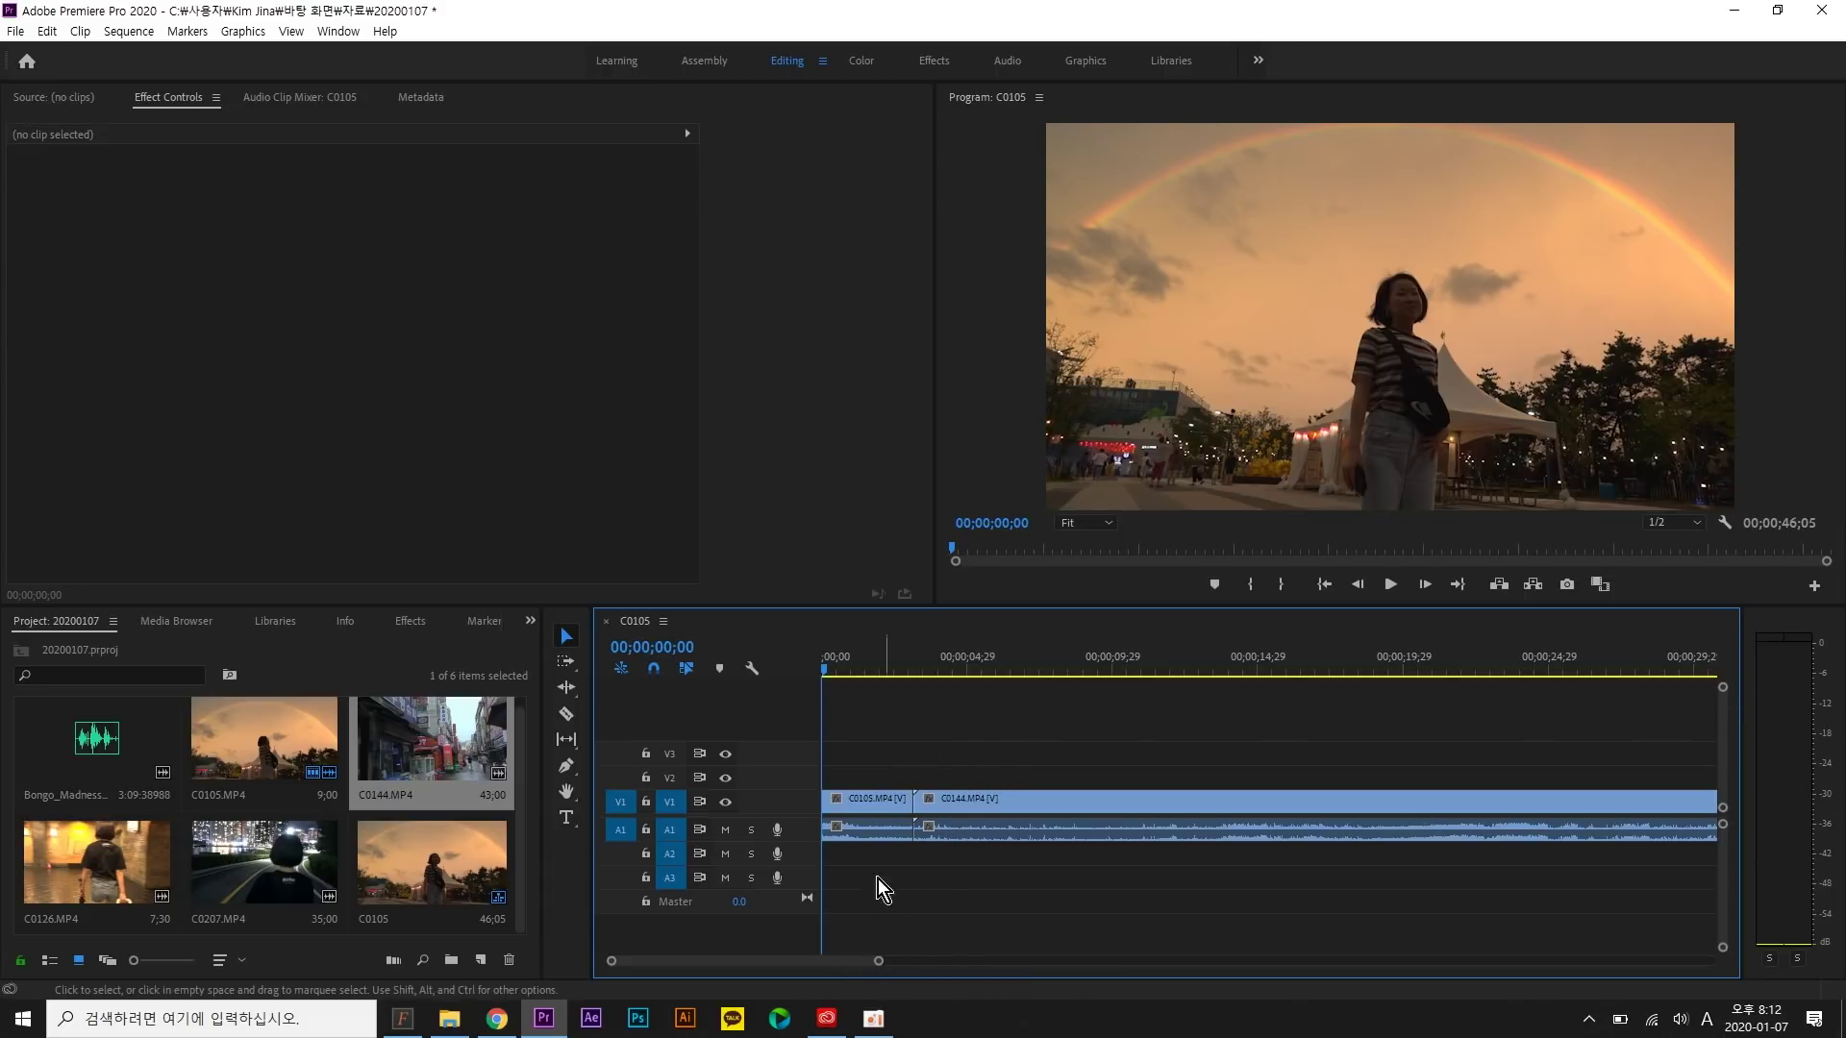
pyautogui.moveTo(878, 969); pyautogui.dragTo(1005, 975)
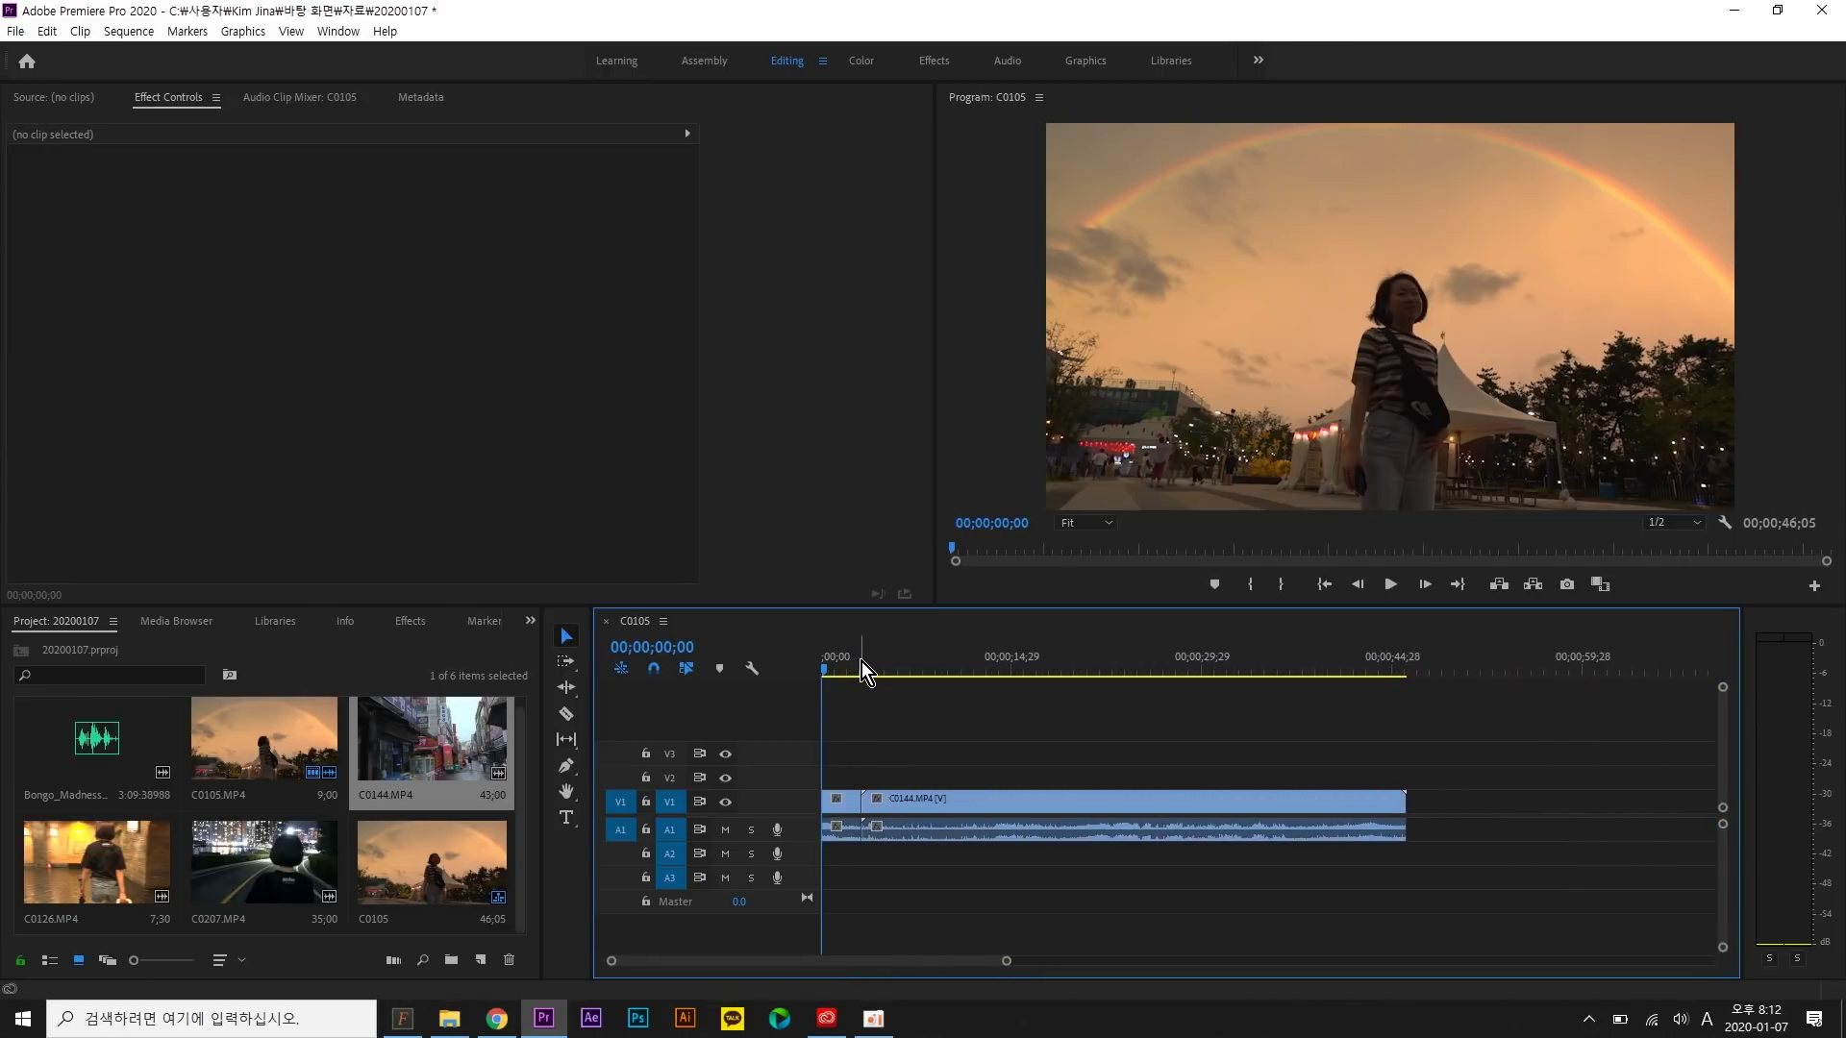
# Split the C0144.MP4 clip at 00;00;12;06 and 00;00;16;20 with the Razor tool.
pyautogui.moveTo(845, 665); pyautogui.dragTo(979, 690)
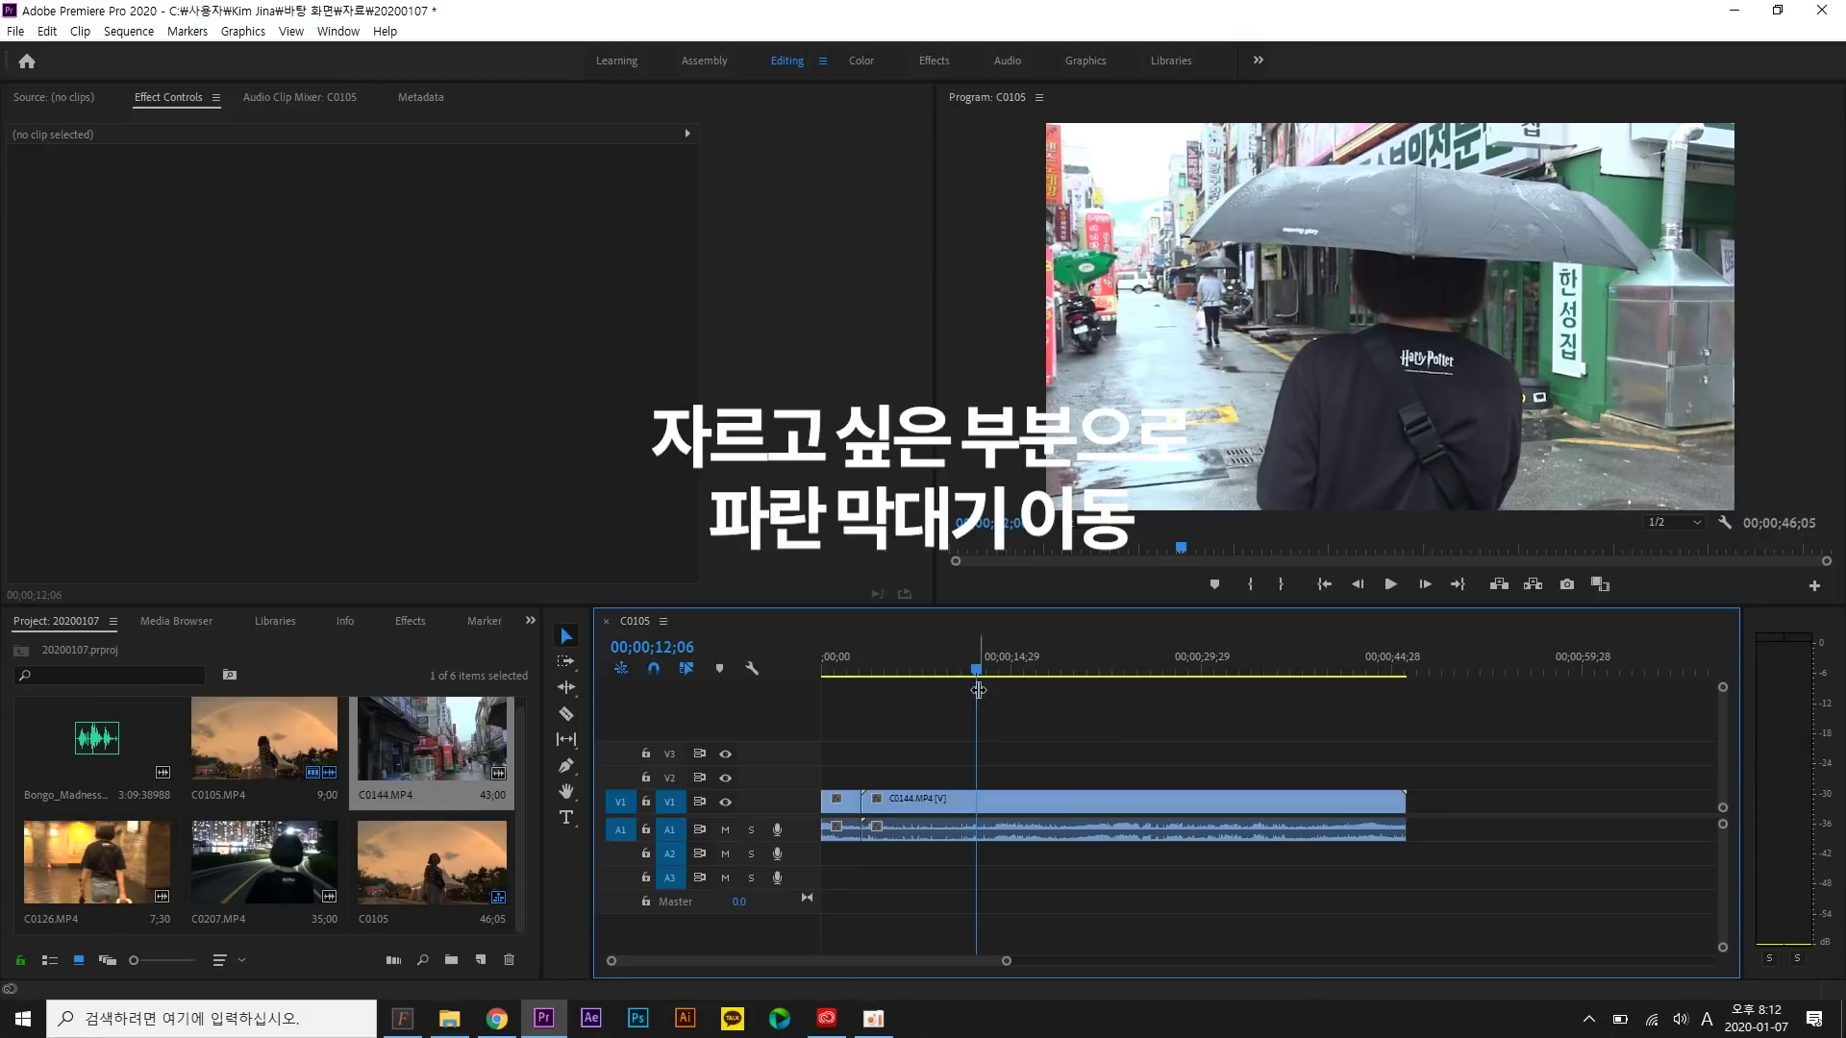
pyautogui.click(566, 715)
pyautogui.click(976, 801)
pyautogui.moveTo(987, 672); pyautogui.dragTo(1034, 678)
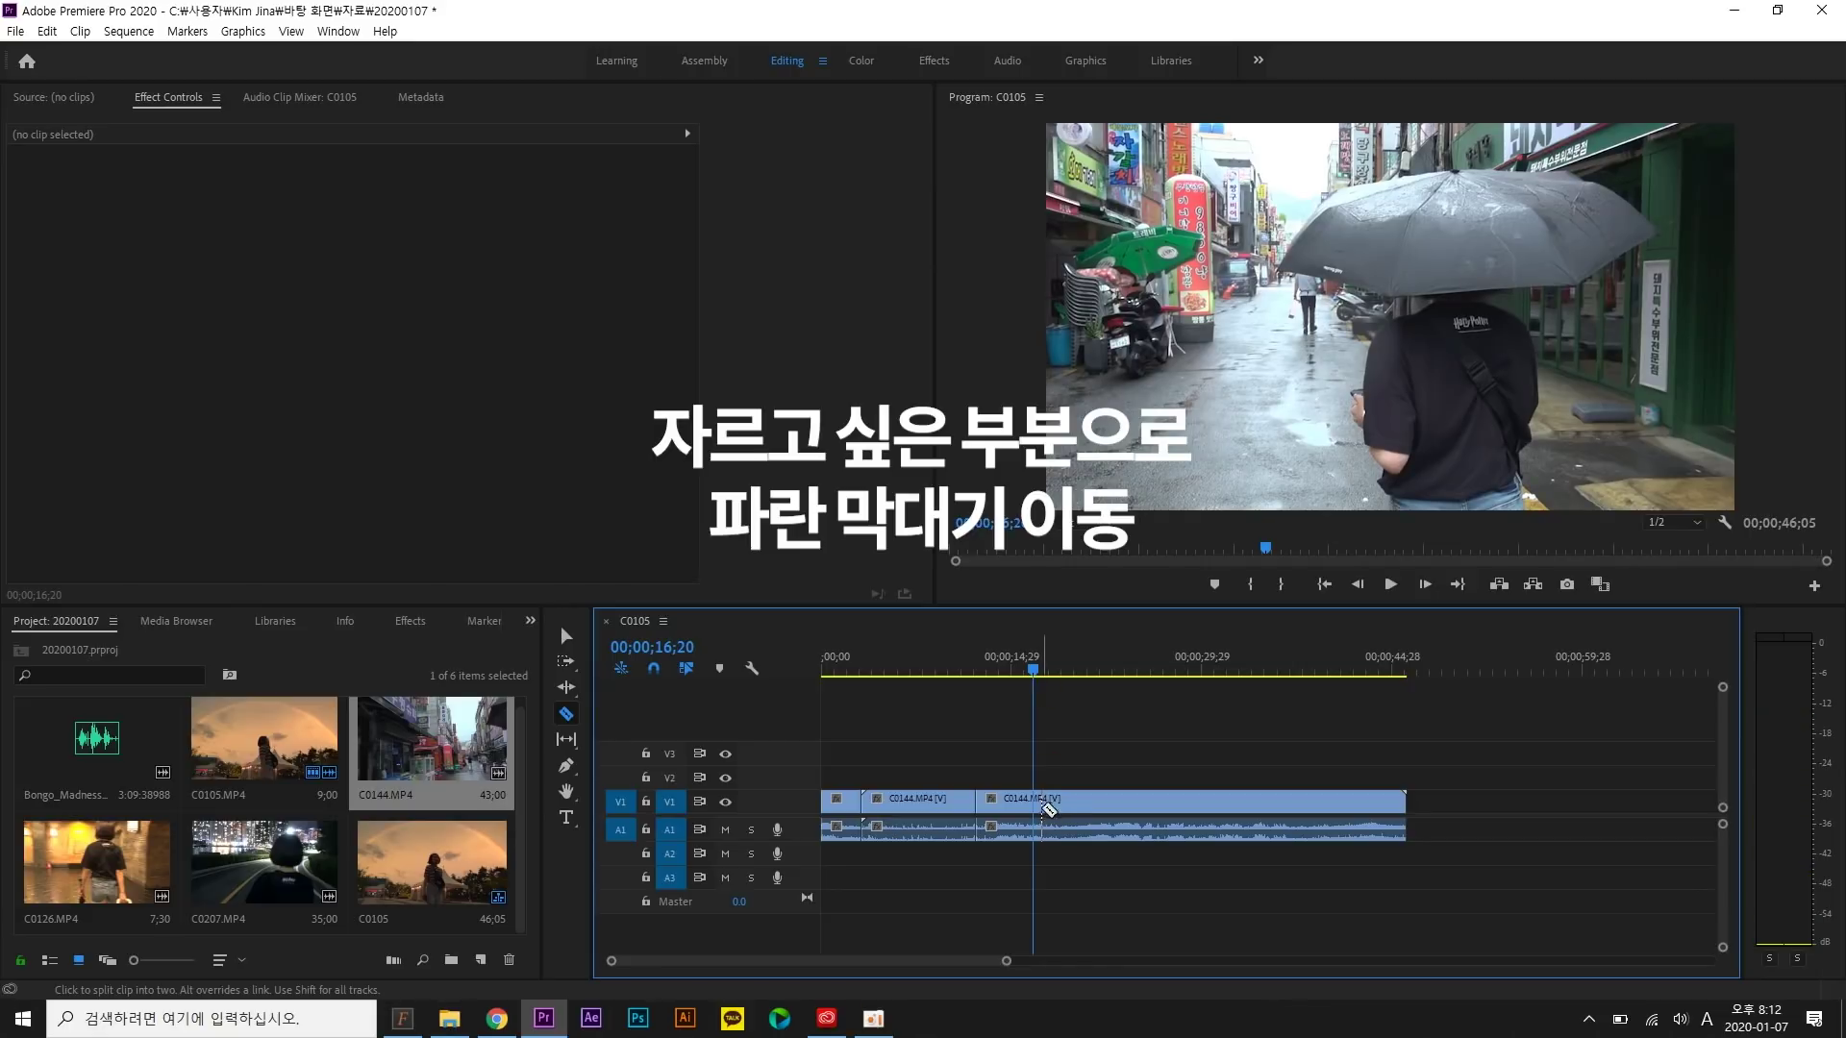
pyautogui.click(1036, 811)
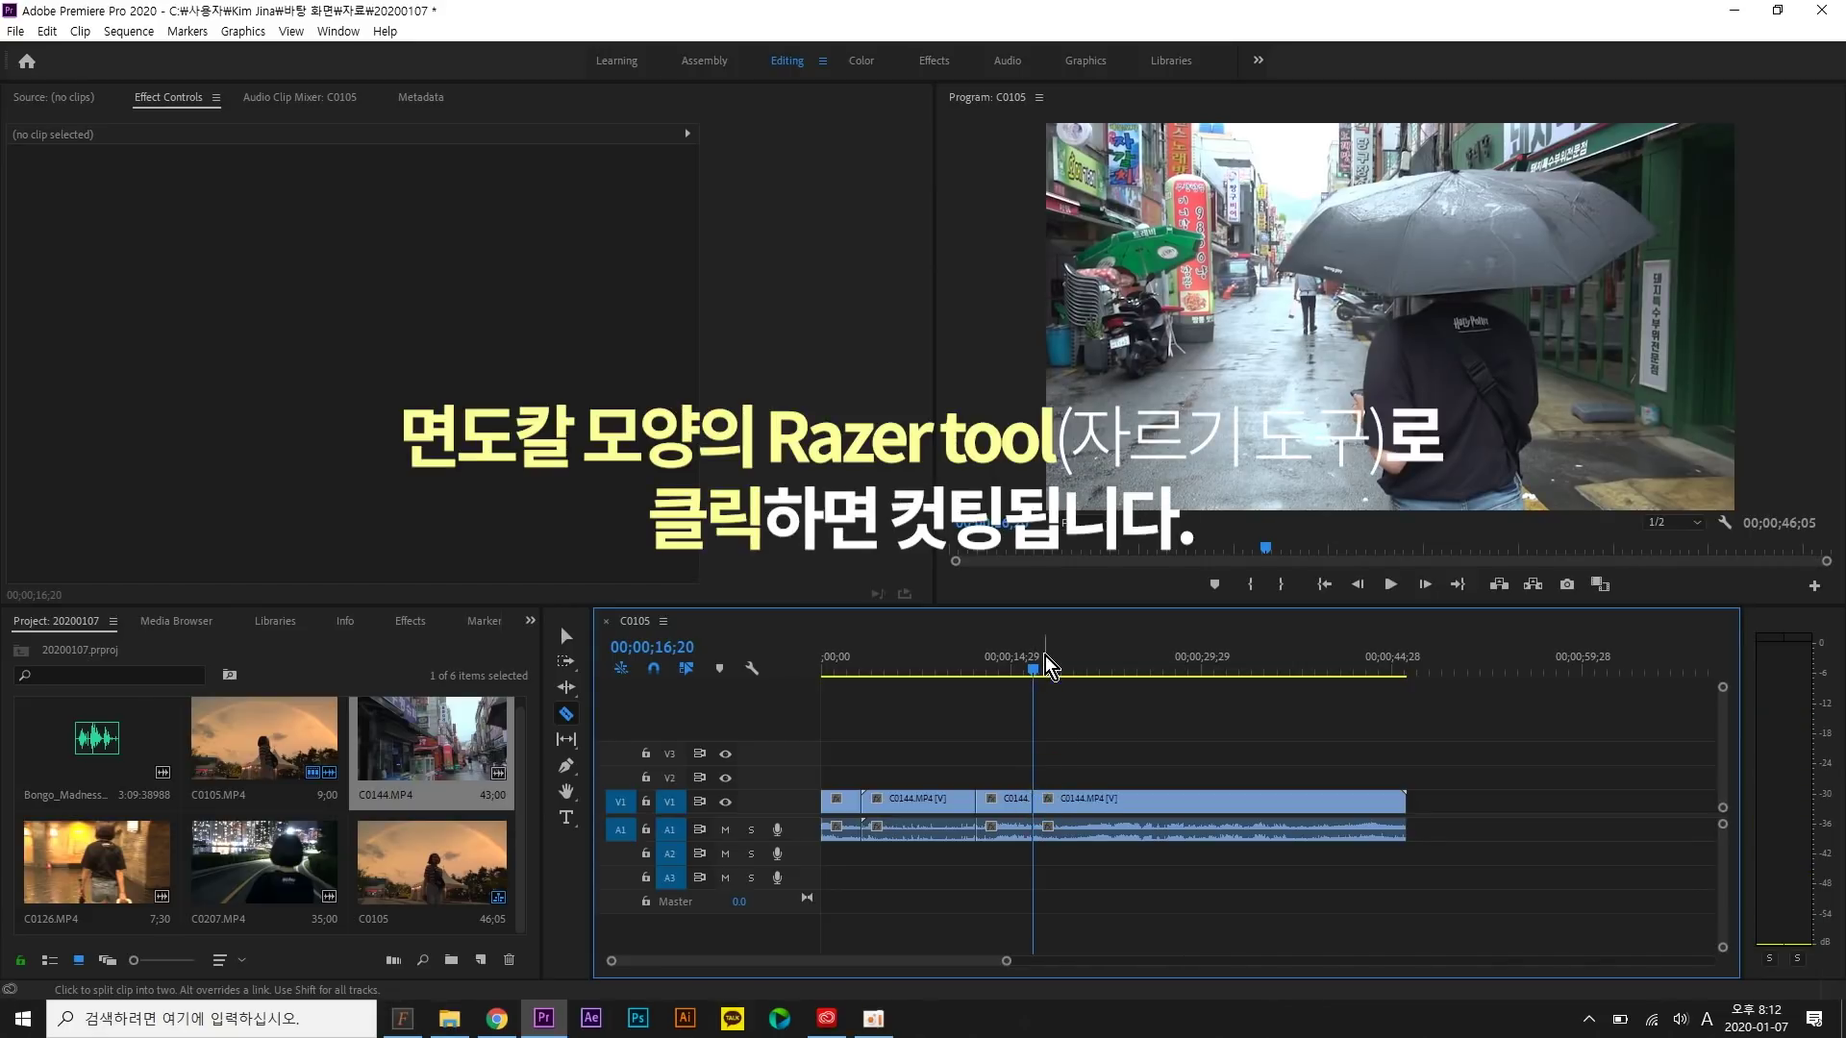
# Make two more razor cuts in the remaining C0144.MP4 footage, the second at 00;00;28;07, and return to the Selection tool.
pyautogui.moveTo(1035, 673); pyautogui.dragTo(1181, 672)
pyautogui.click(1118, 812)
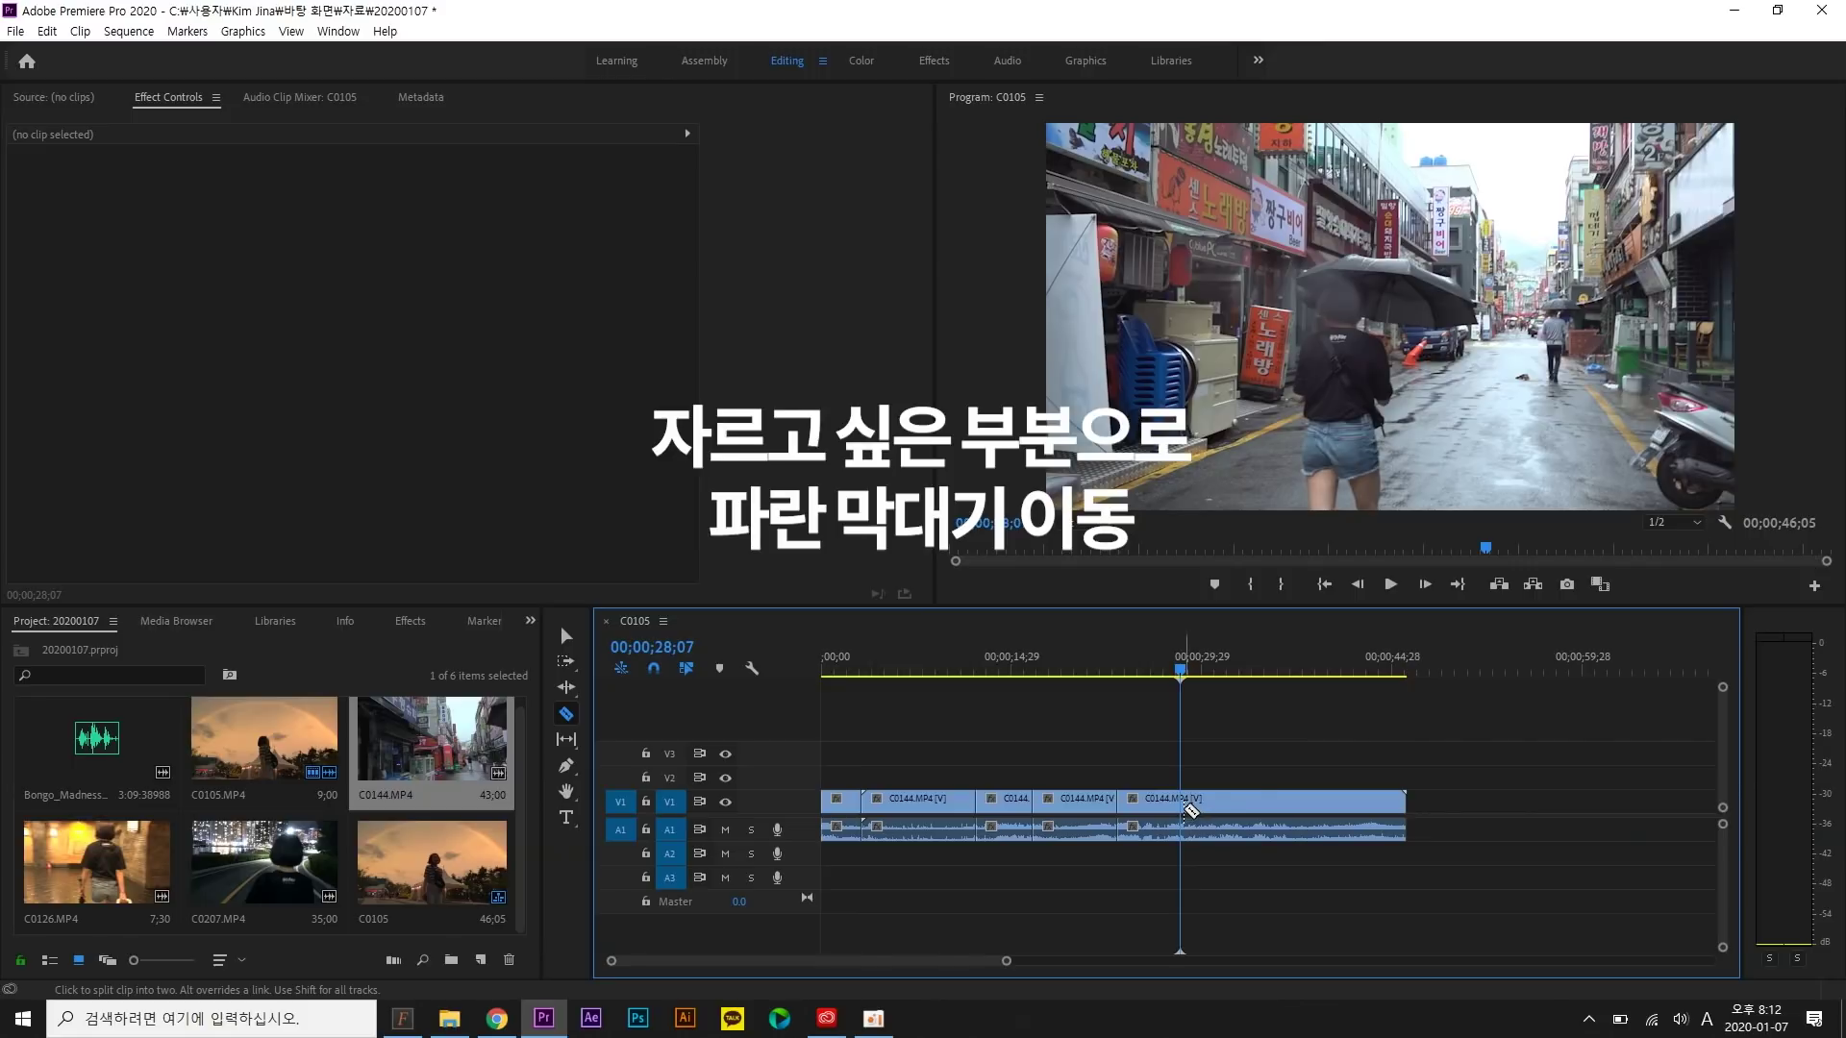
pyautogui.click(1185, 828)
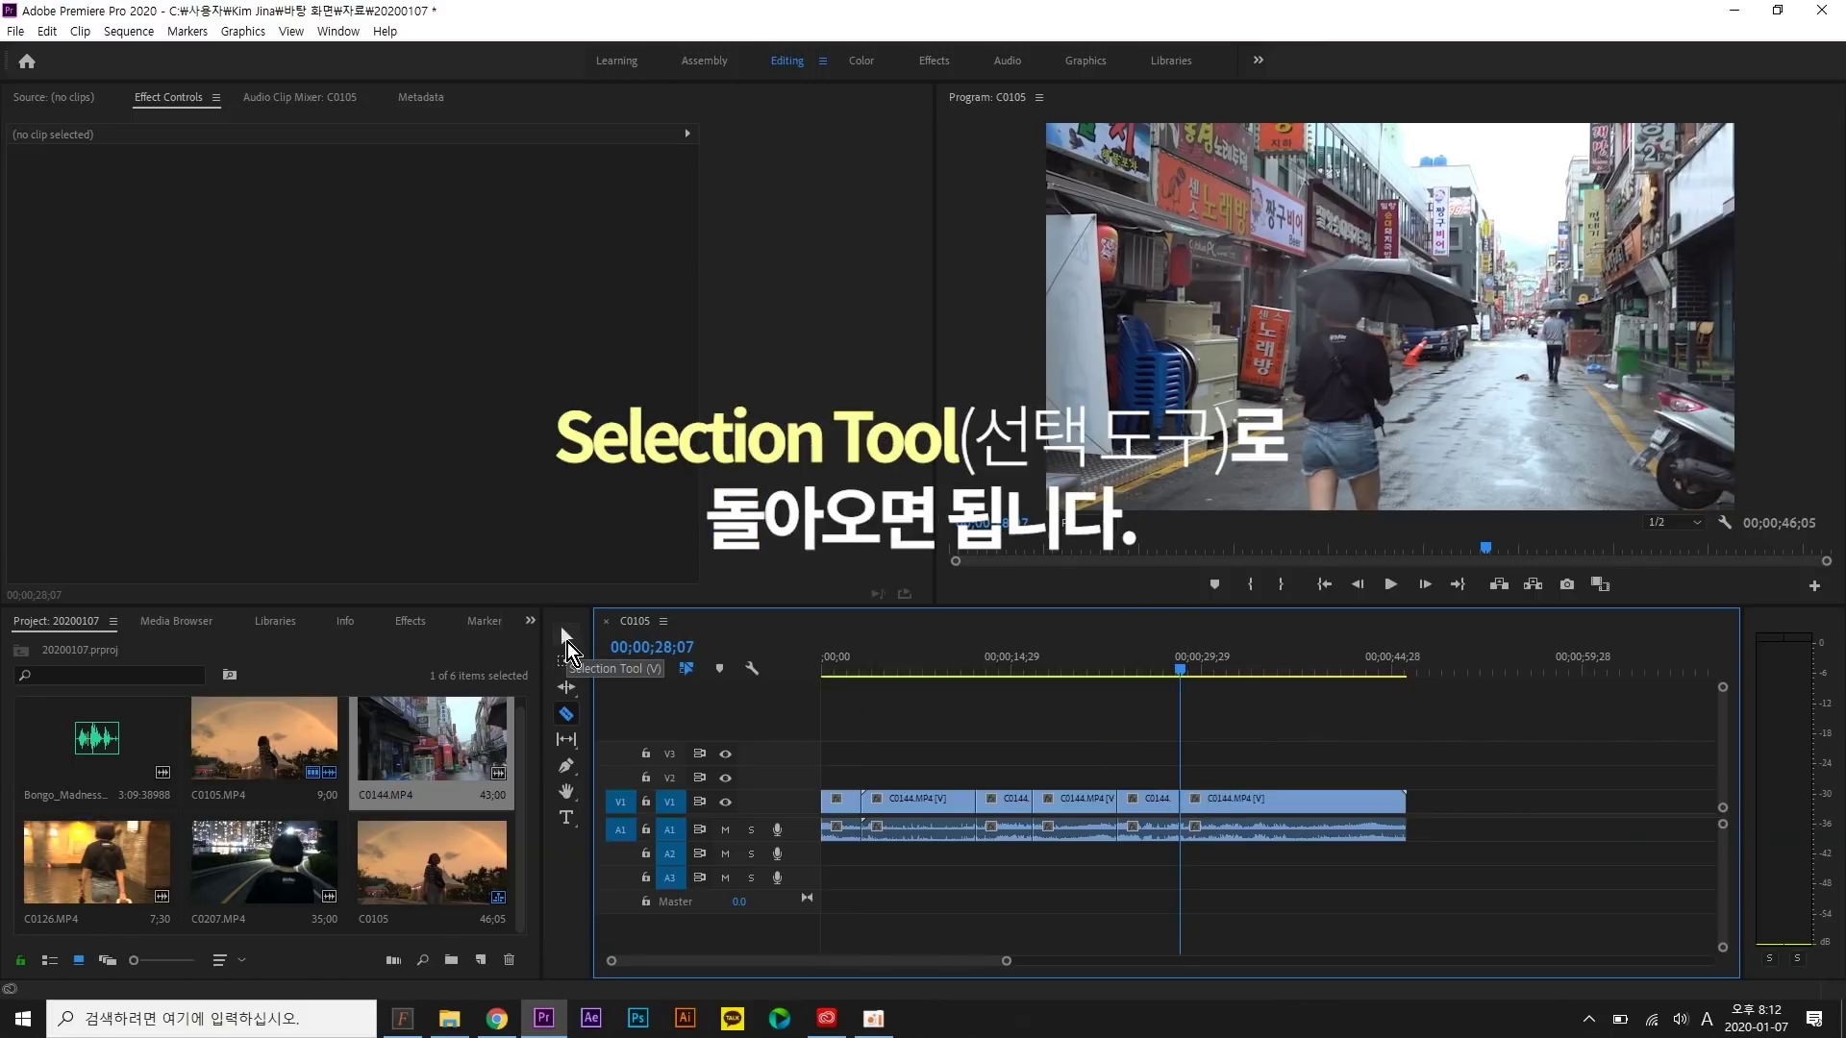
pyautogui.click(568, 643)
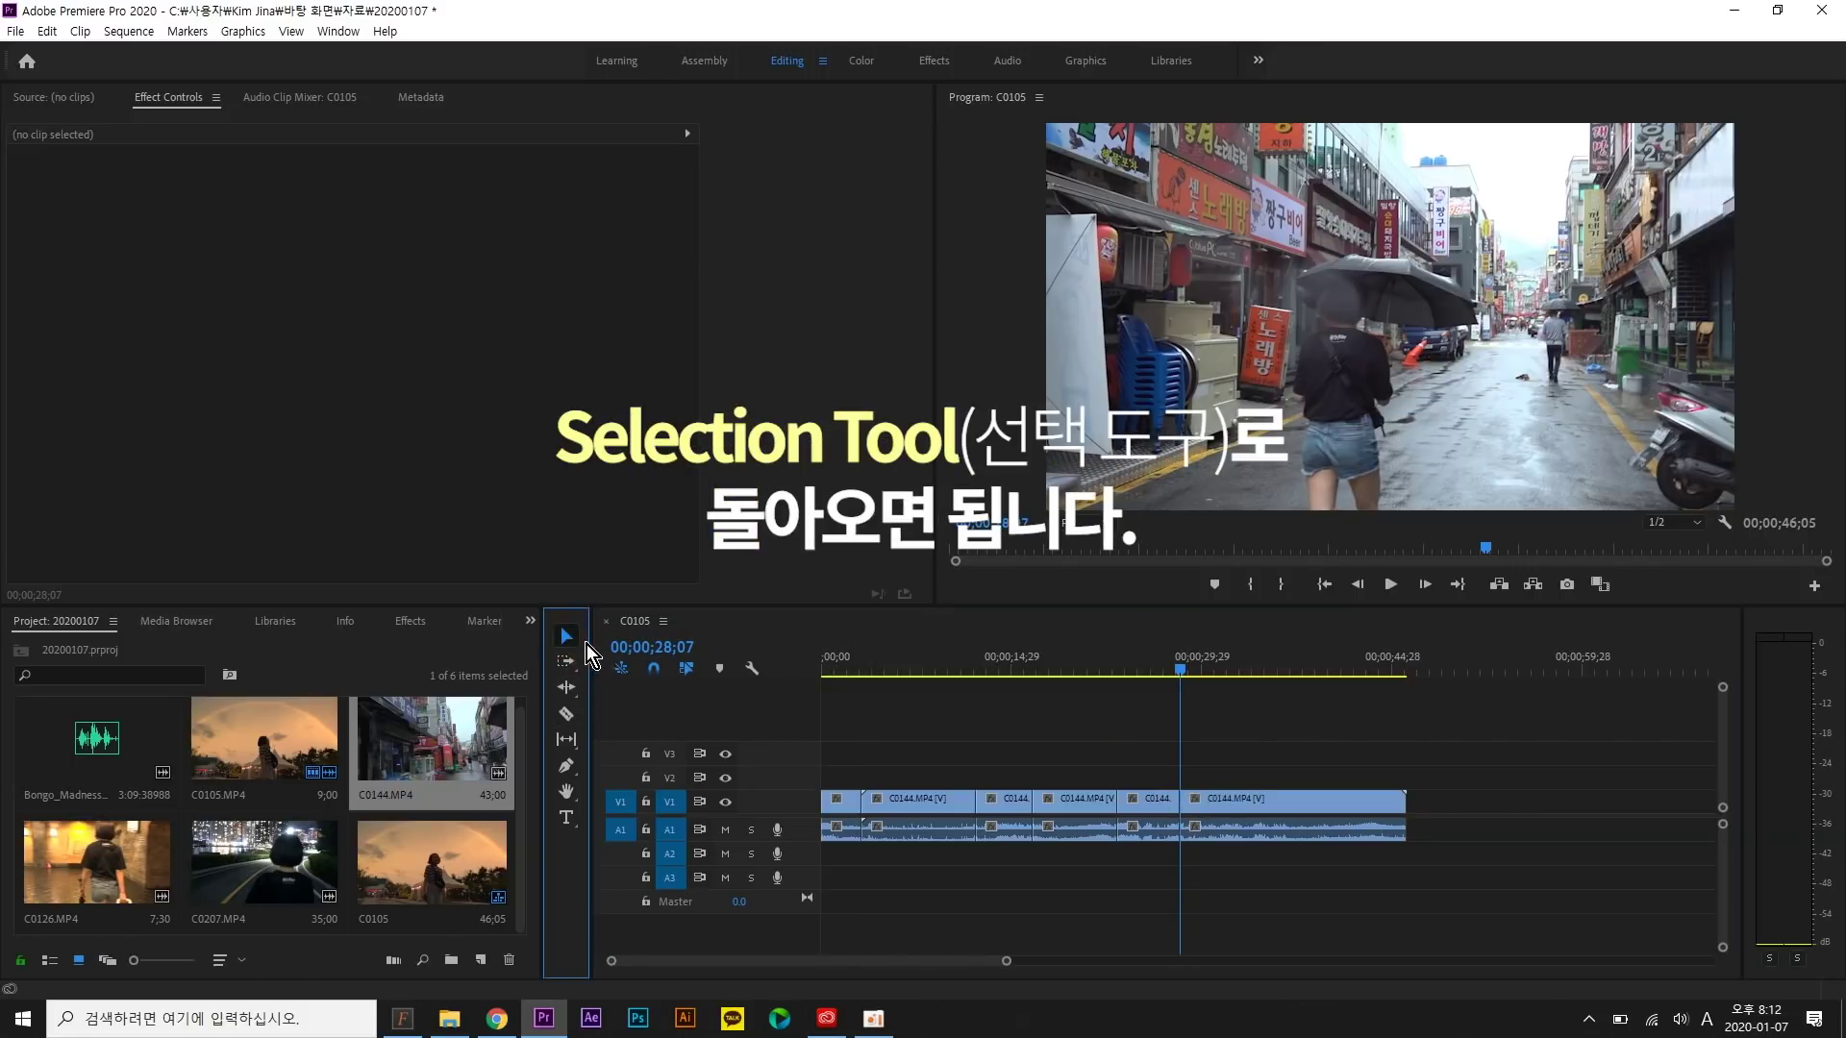
# Delete the last, third and first pieces of the split C0144.MP4 clip.
pyautogui.click(1265, 806)
pyautogui.press('Delete')
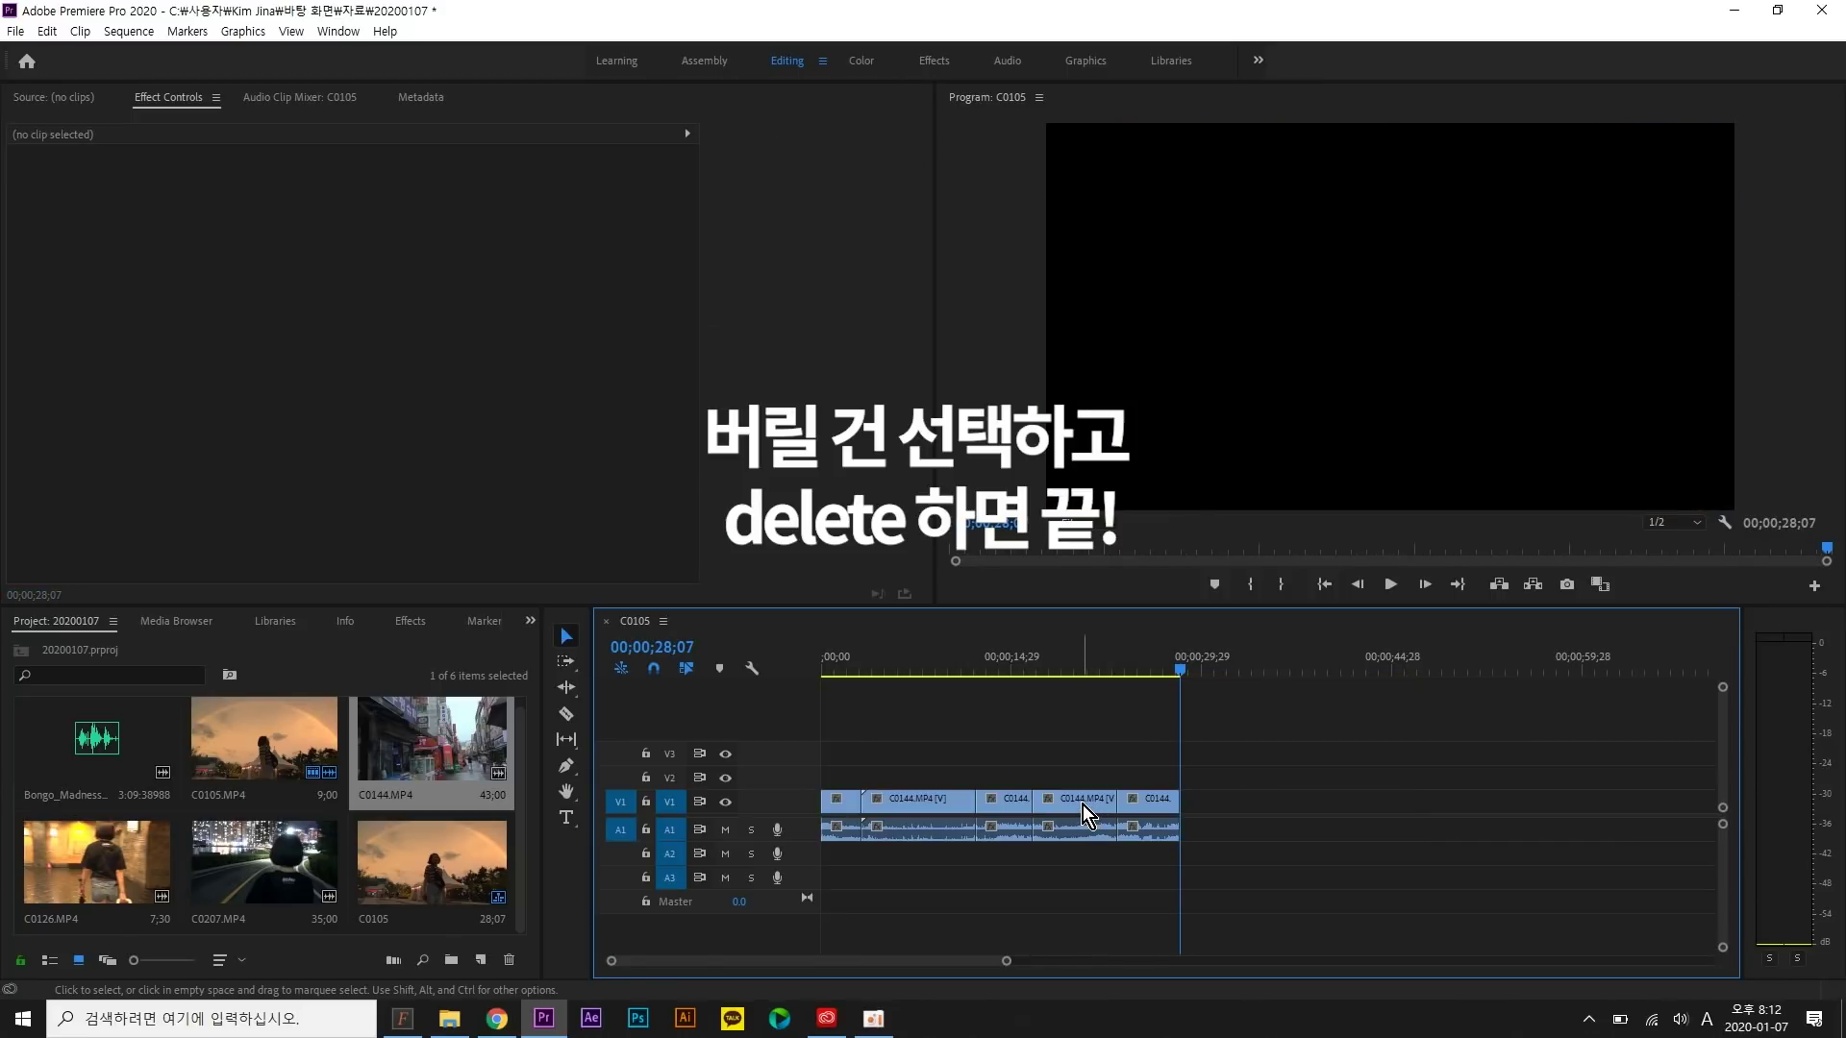
pyautogui.click(1082, 804)
pyautogui.press('Delete')
pyautogui.click(908, 805)
pyautogui.press('Delete')
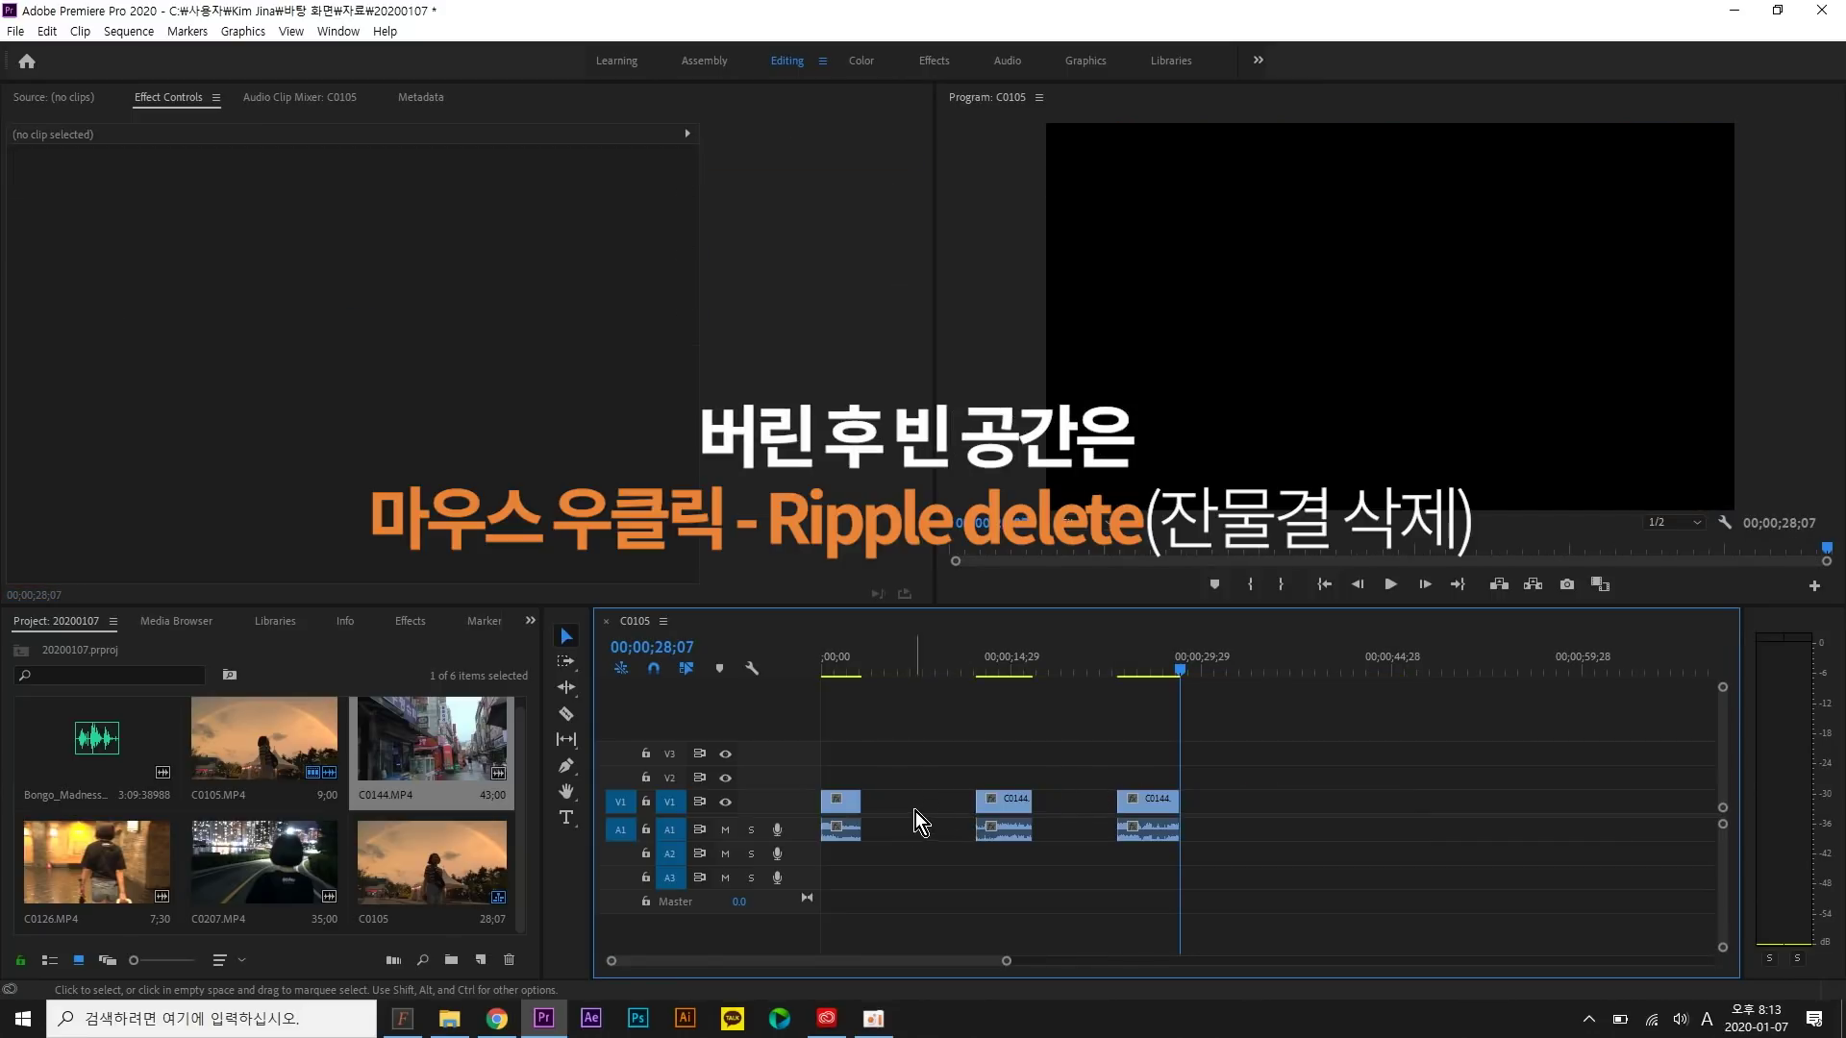
# Ripple delete the two gaps left around the first remaining C0144.MP4 piece.
pyautogui.rightClick(914, 805)
pyautogui.click(943, 821)
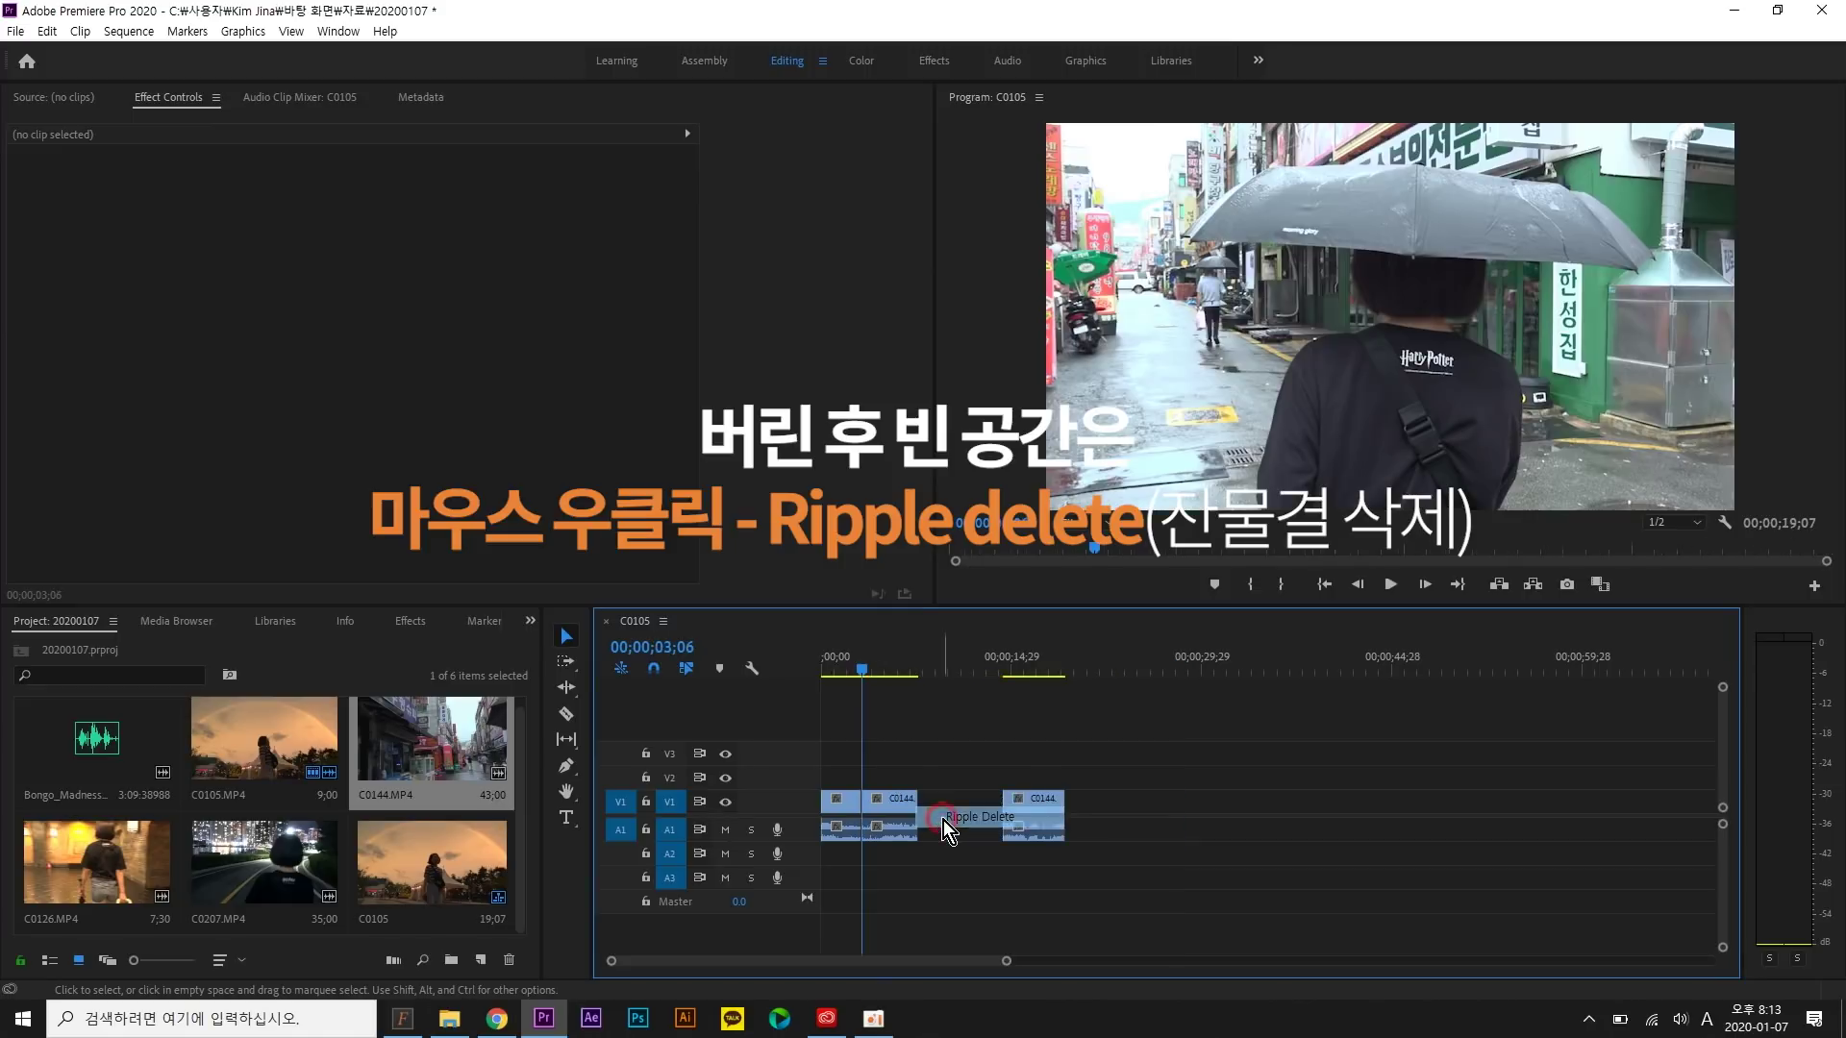
pyautogui.rightClick(951, 806)
pyautogui.click(977, 823)
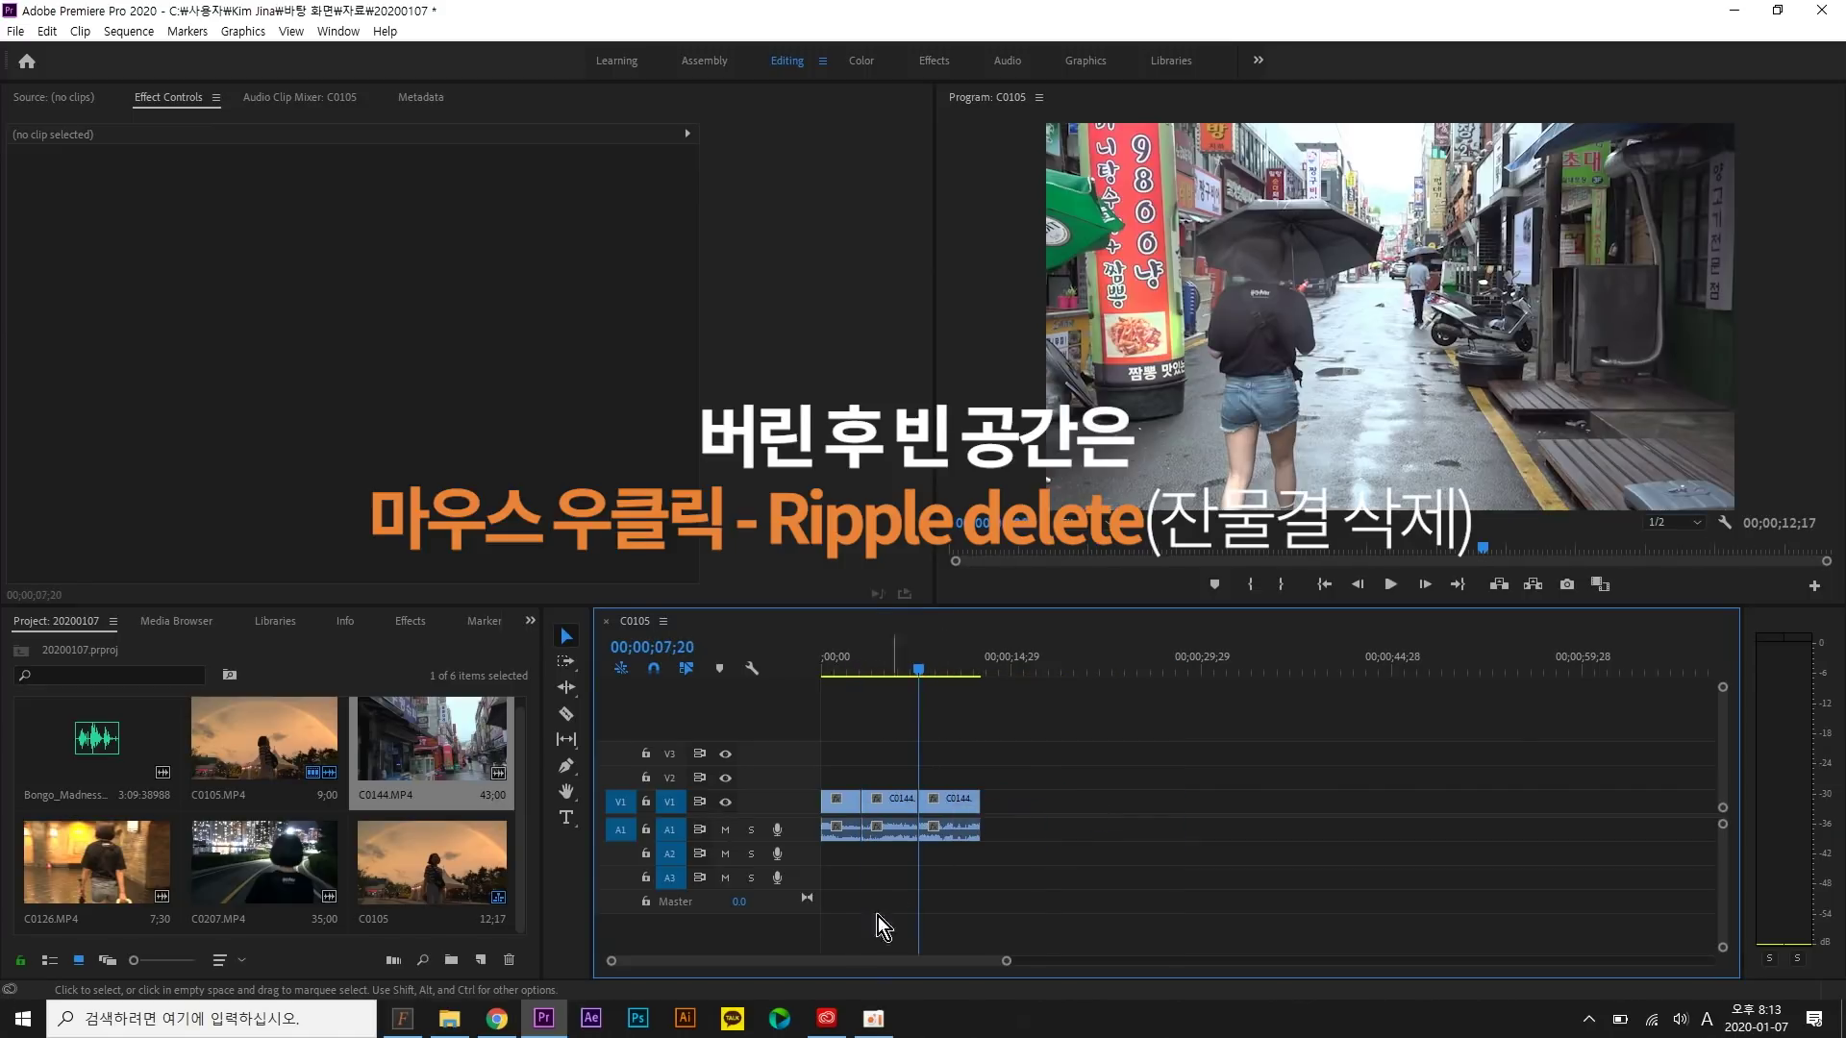
# Add C0126.MP4 to the timeline directly after the last C0144.MP4 piece on V1 and A1.
pyautogui.moveTo(809, 961)
pyautogui.mouseDown()
pyautogui.moveTo(834, 962)
pyautogui.moveTo(795, 959)
pyautogui.mouseUp()
pyautogui.moveTo(1007, 962); pyautogui.dragTo(1052, 964)
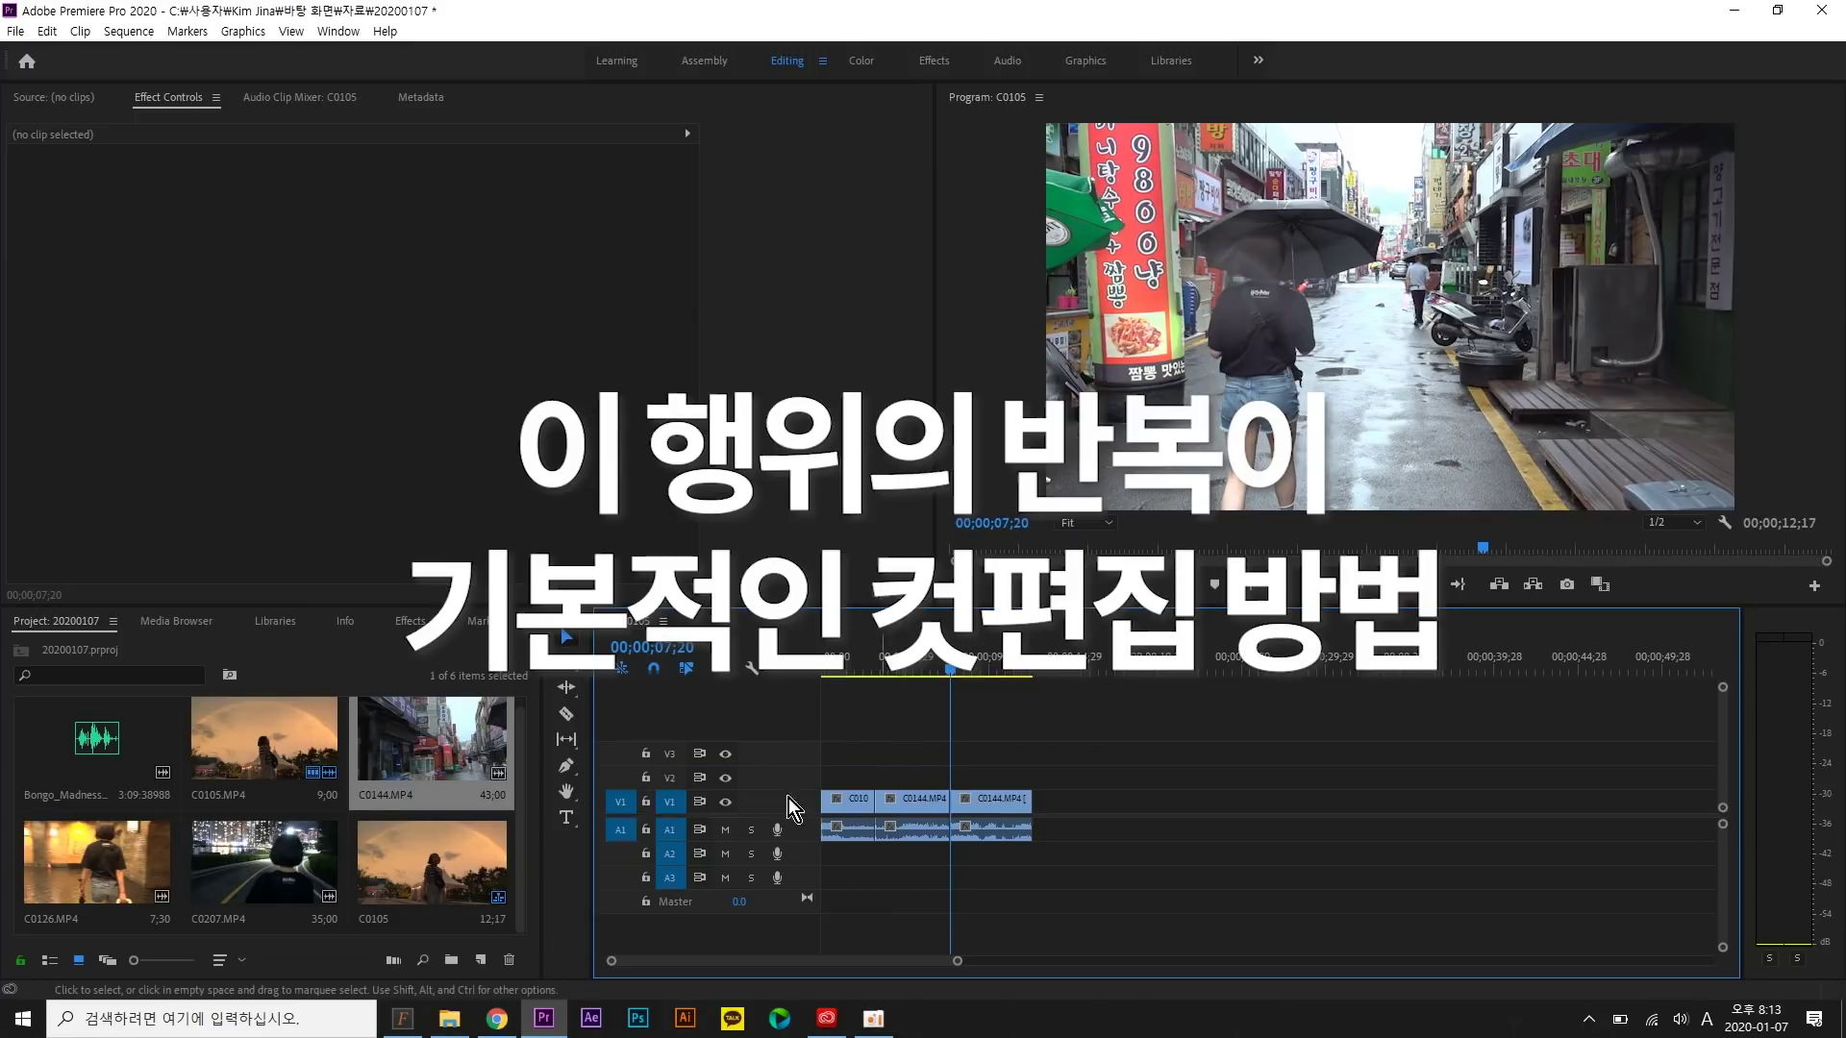
pyautogui.moveTo(119, 872); pyautogui.dragTo(1096, 802)
# Split the C0126.MP4 clip at 00;00;15;05 and 00;00;17;21 with the Razor tool, and return to the Selection tool.
pyautogui.moveTo(1043, 664); pyautogui.dragTo(1082, 672)
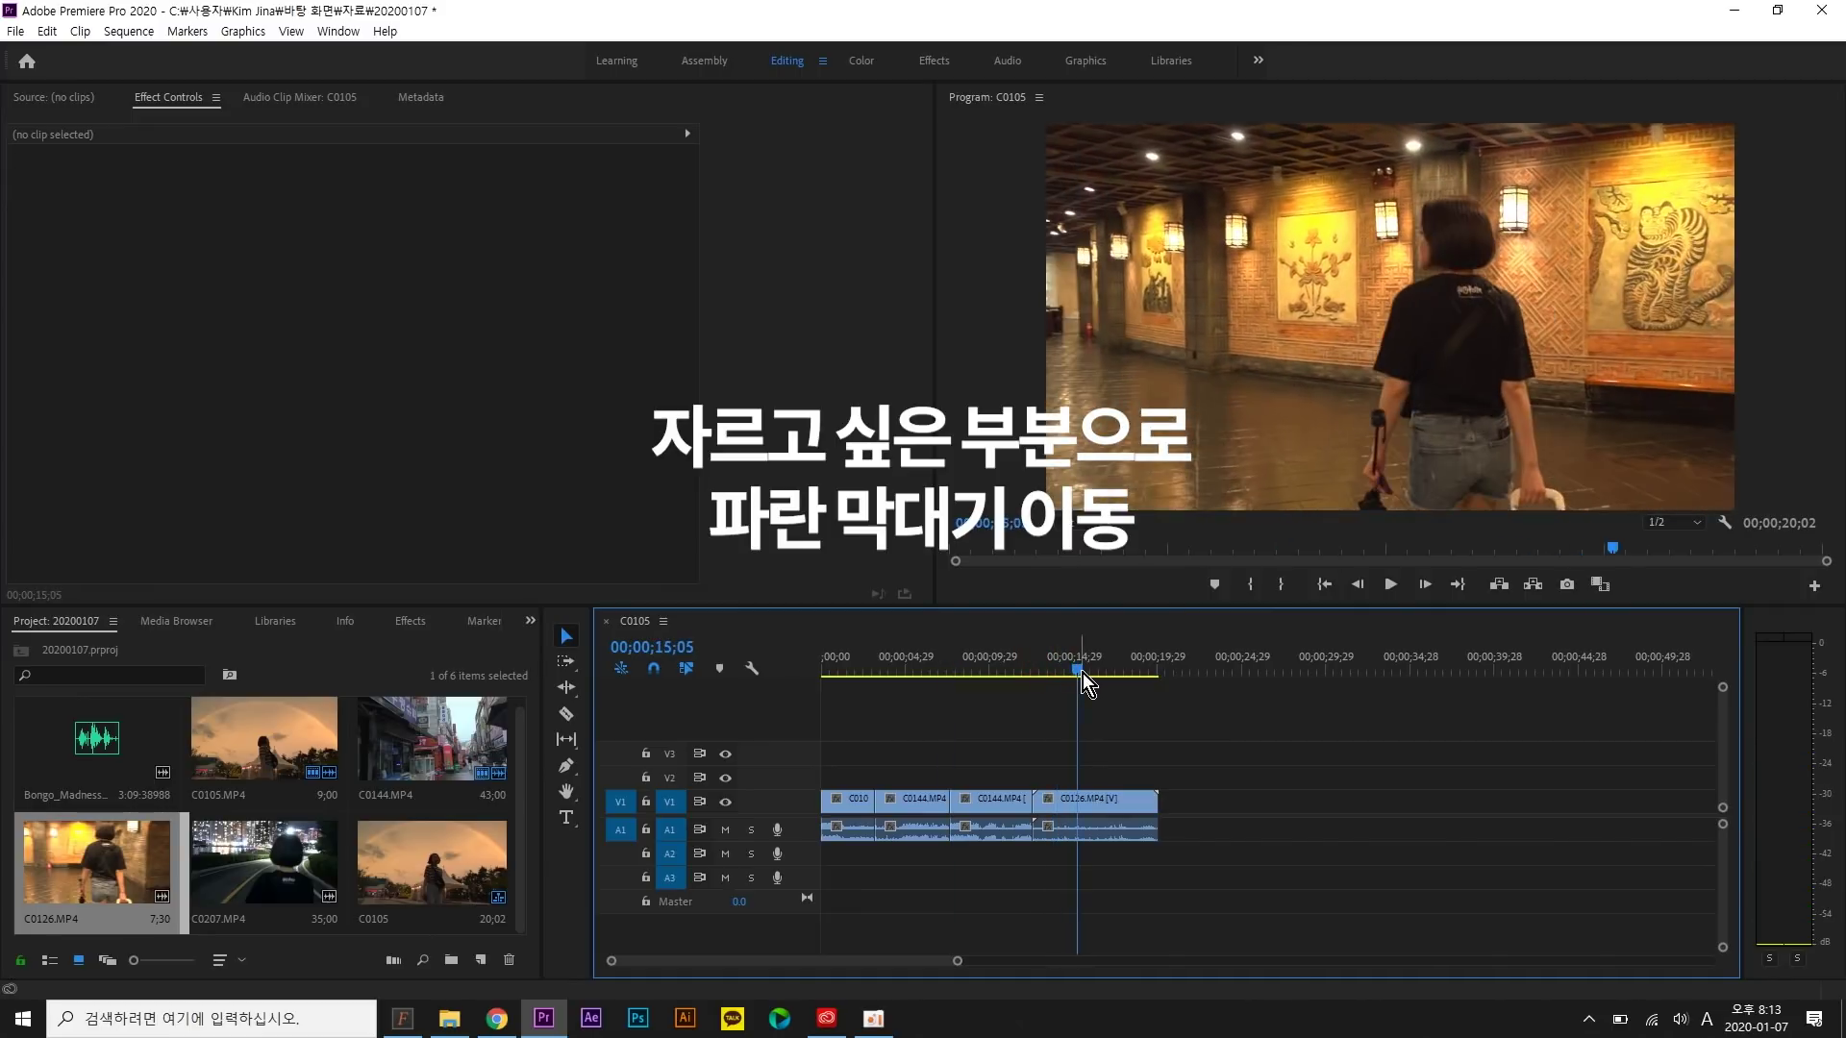
pyautogui.click(566, 713)
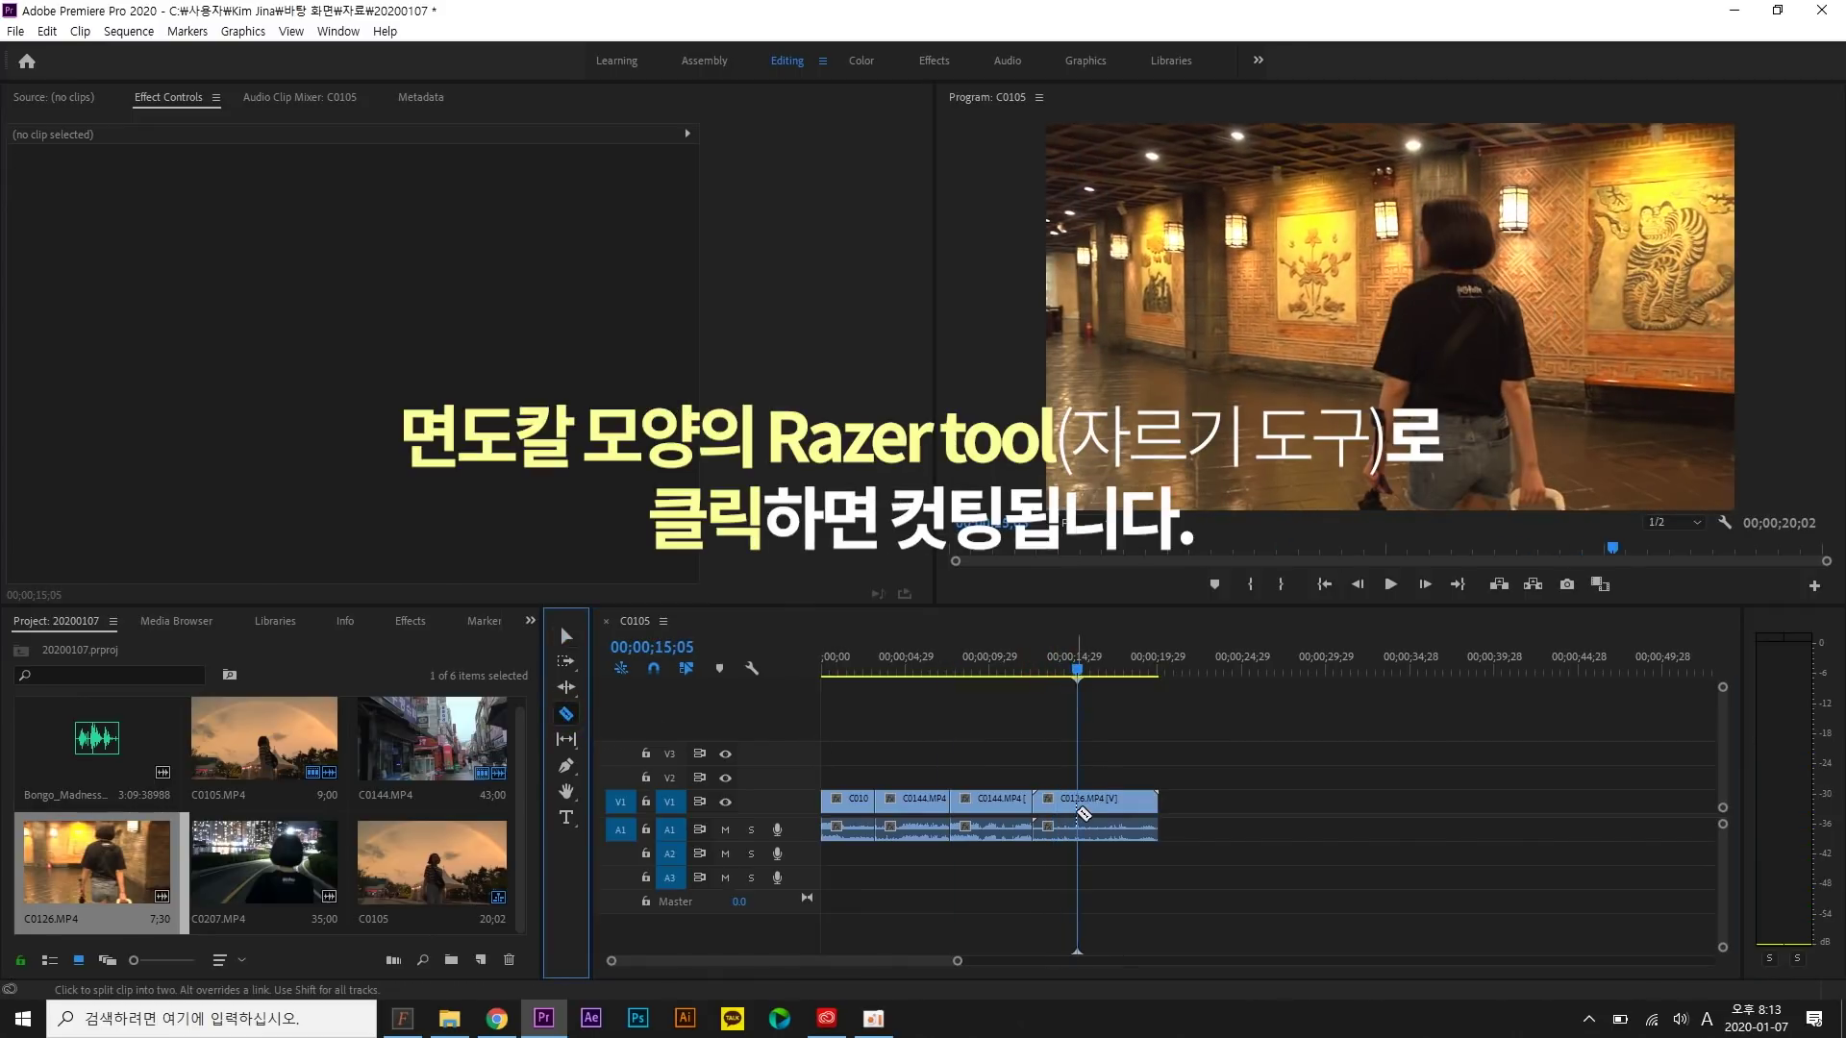
pyautogui.click(1078, 807)
pyautogui.moveTo(1077, 669); pyautogui.dragTo(1118, 668)
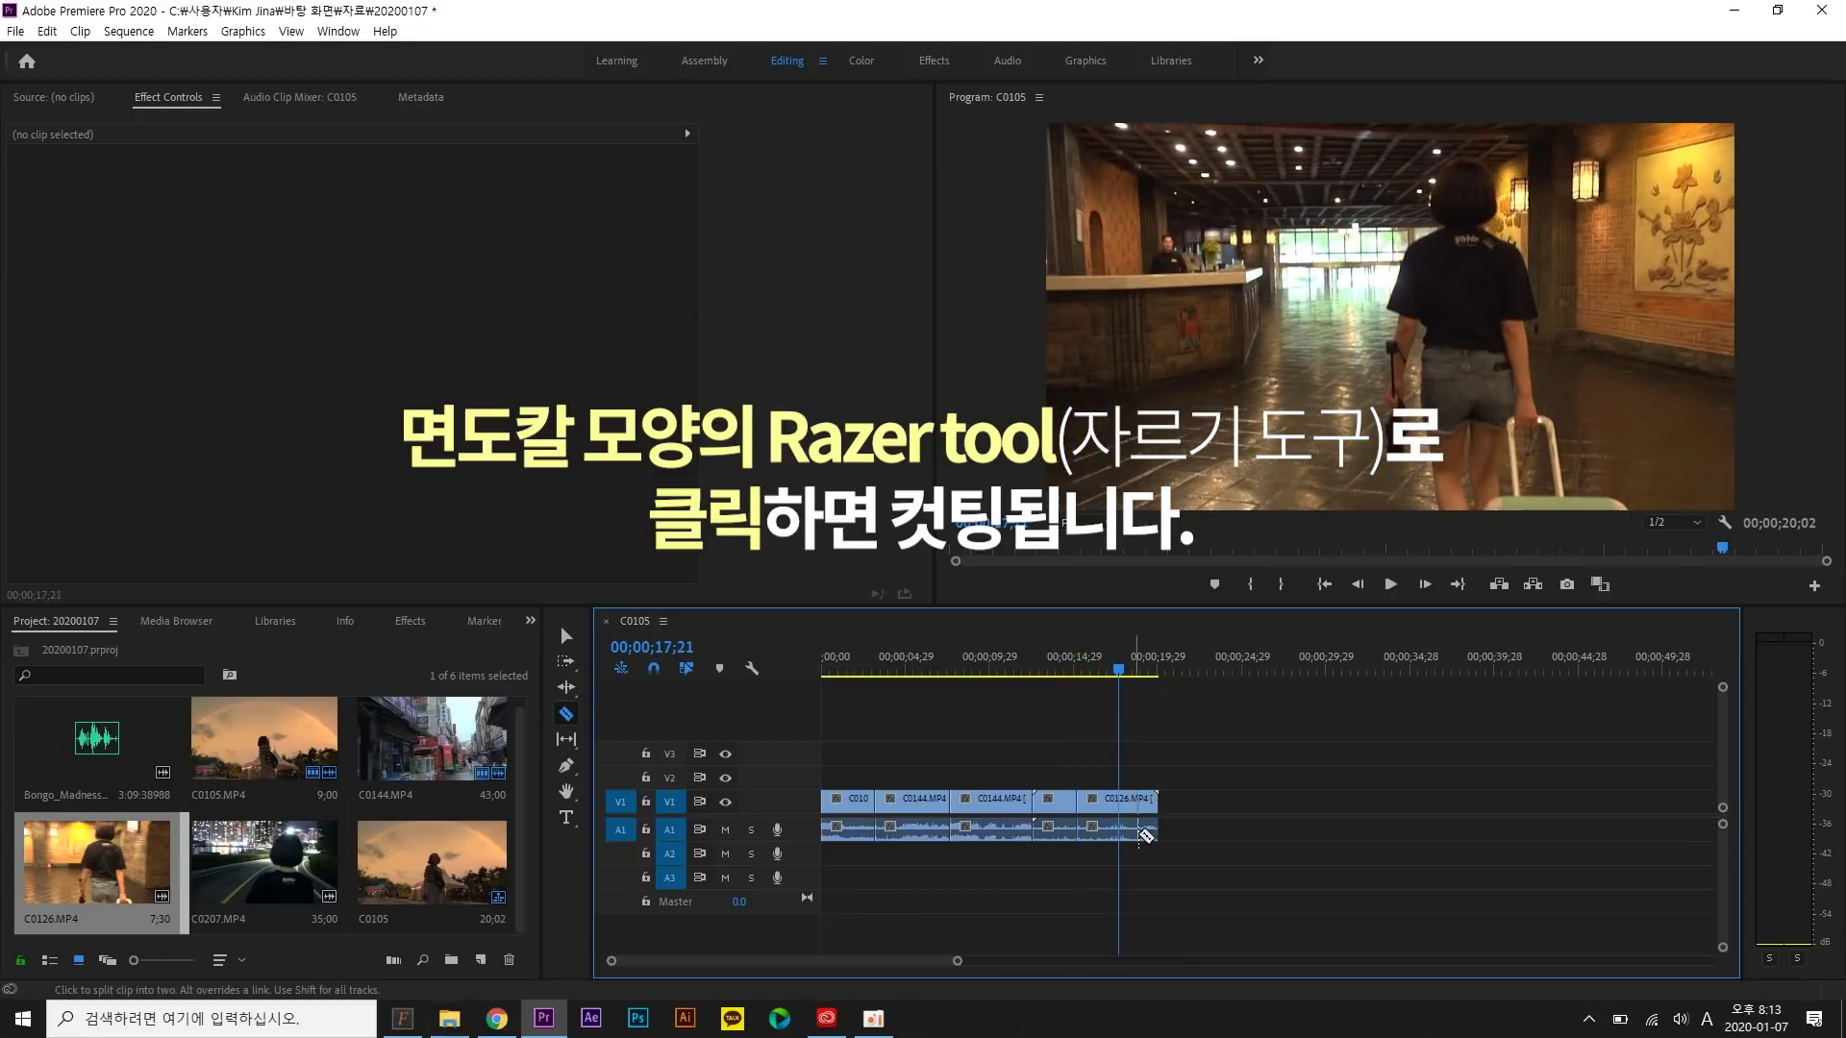
pyautogui.click(1118, 817)
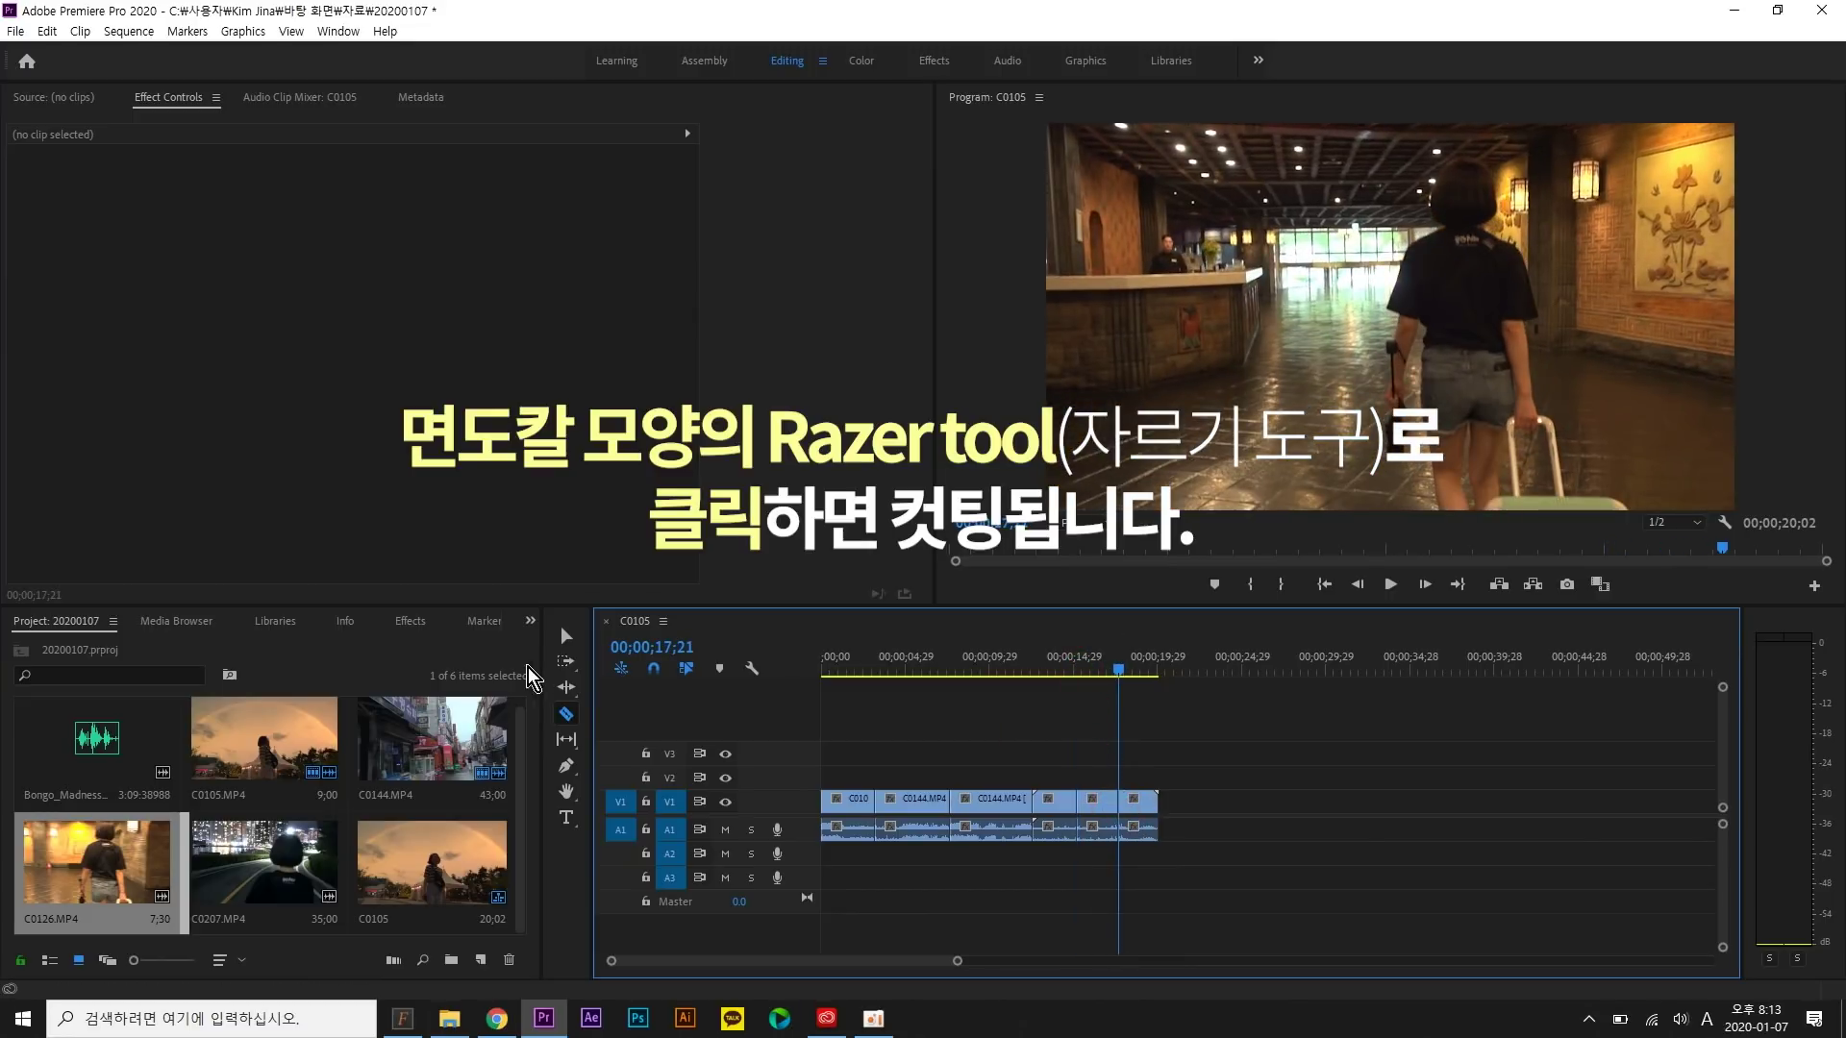
pyautogui.click(566, 637)
# Delete the last and first pieces of the split C0126.MP4 clip and ripple delete the gap before the middle piece.
pyautogui.click(1141, 808)
pyautogui.press('Delete')
pyautogui.click(1048, 811)
pyautogui.press('Delete')
pyautogui.rightClick(1055, 802)
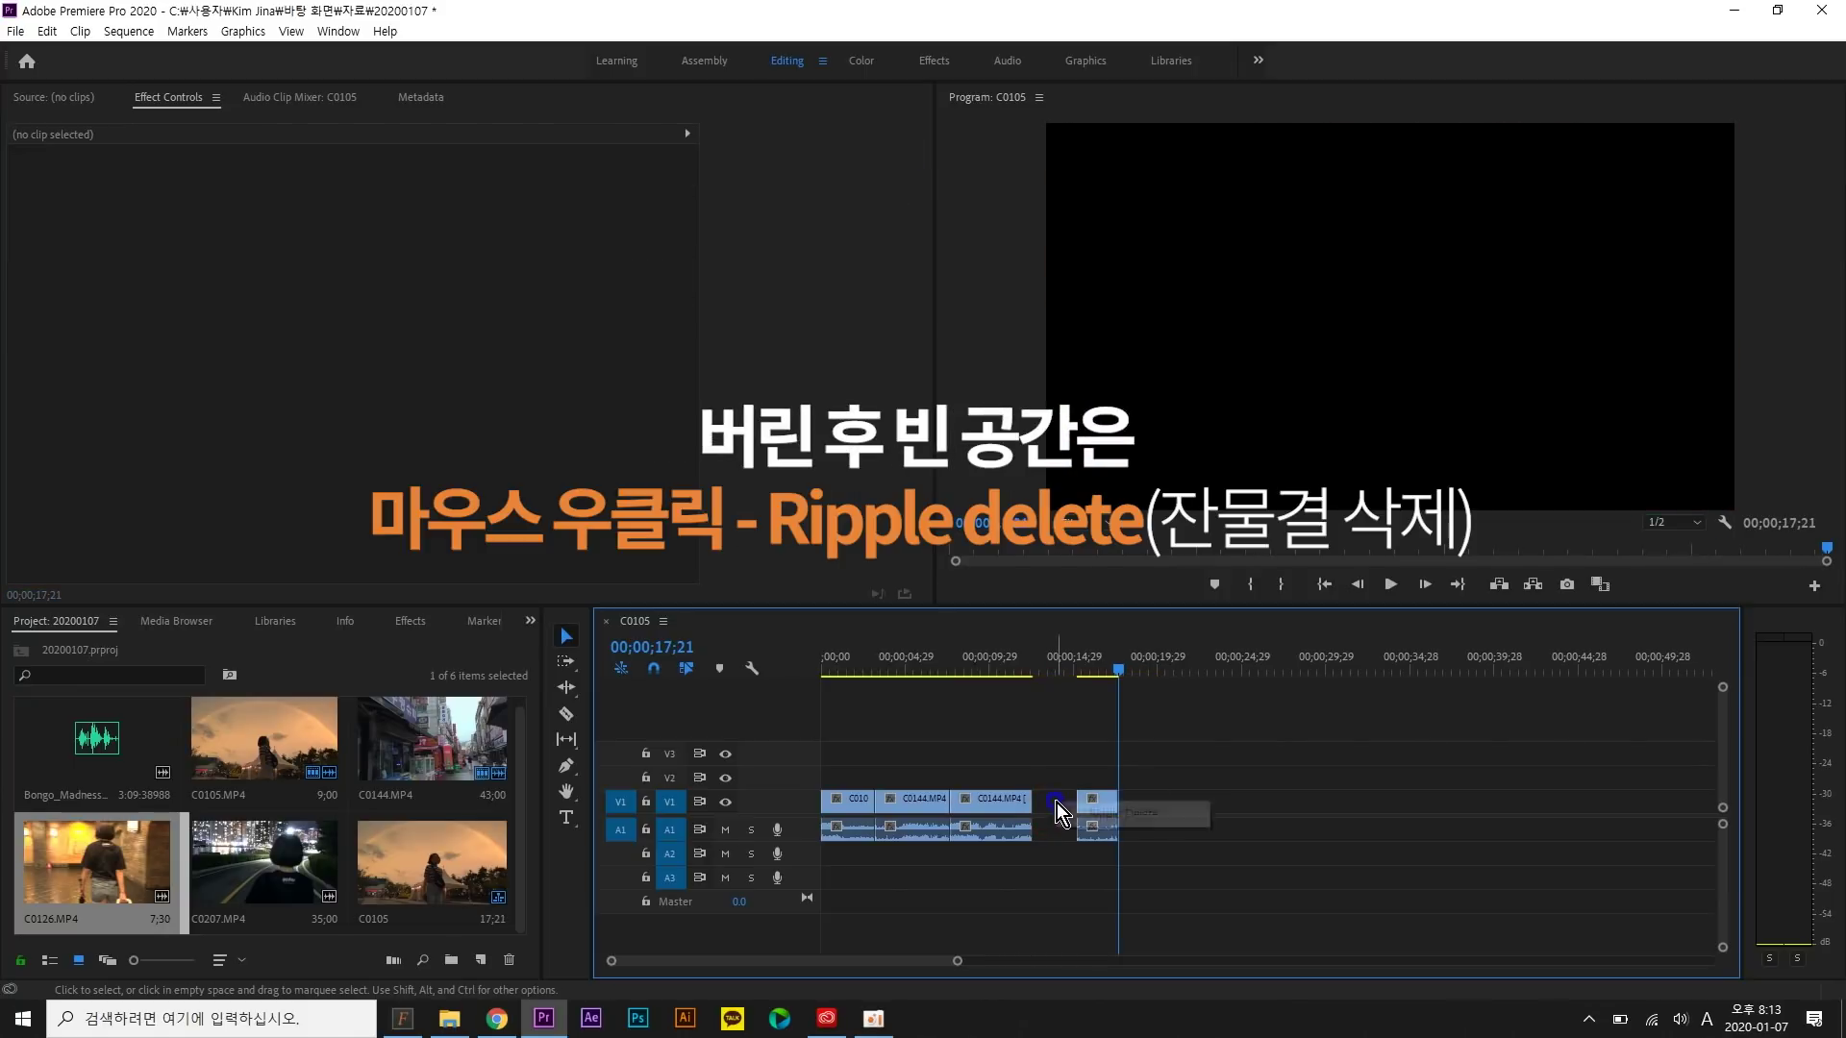
pyautogui.click(1080, 816)
# Add C0207.MP4 after the trimmed C0126.MP4 clip and split it at 00;00;21;26 and 00;00;27;21 with the Razor tool.
pyautogui.moveTo(261, 873); pyautogui.dragTo(1081, 803)
pyautogui.click(1137, 668)
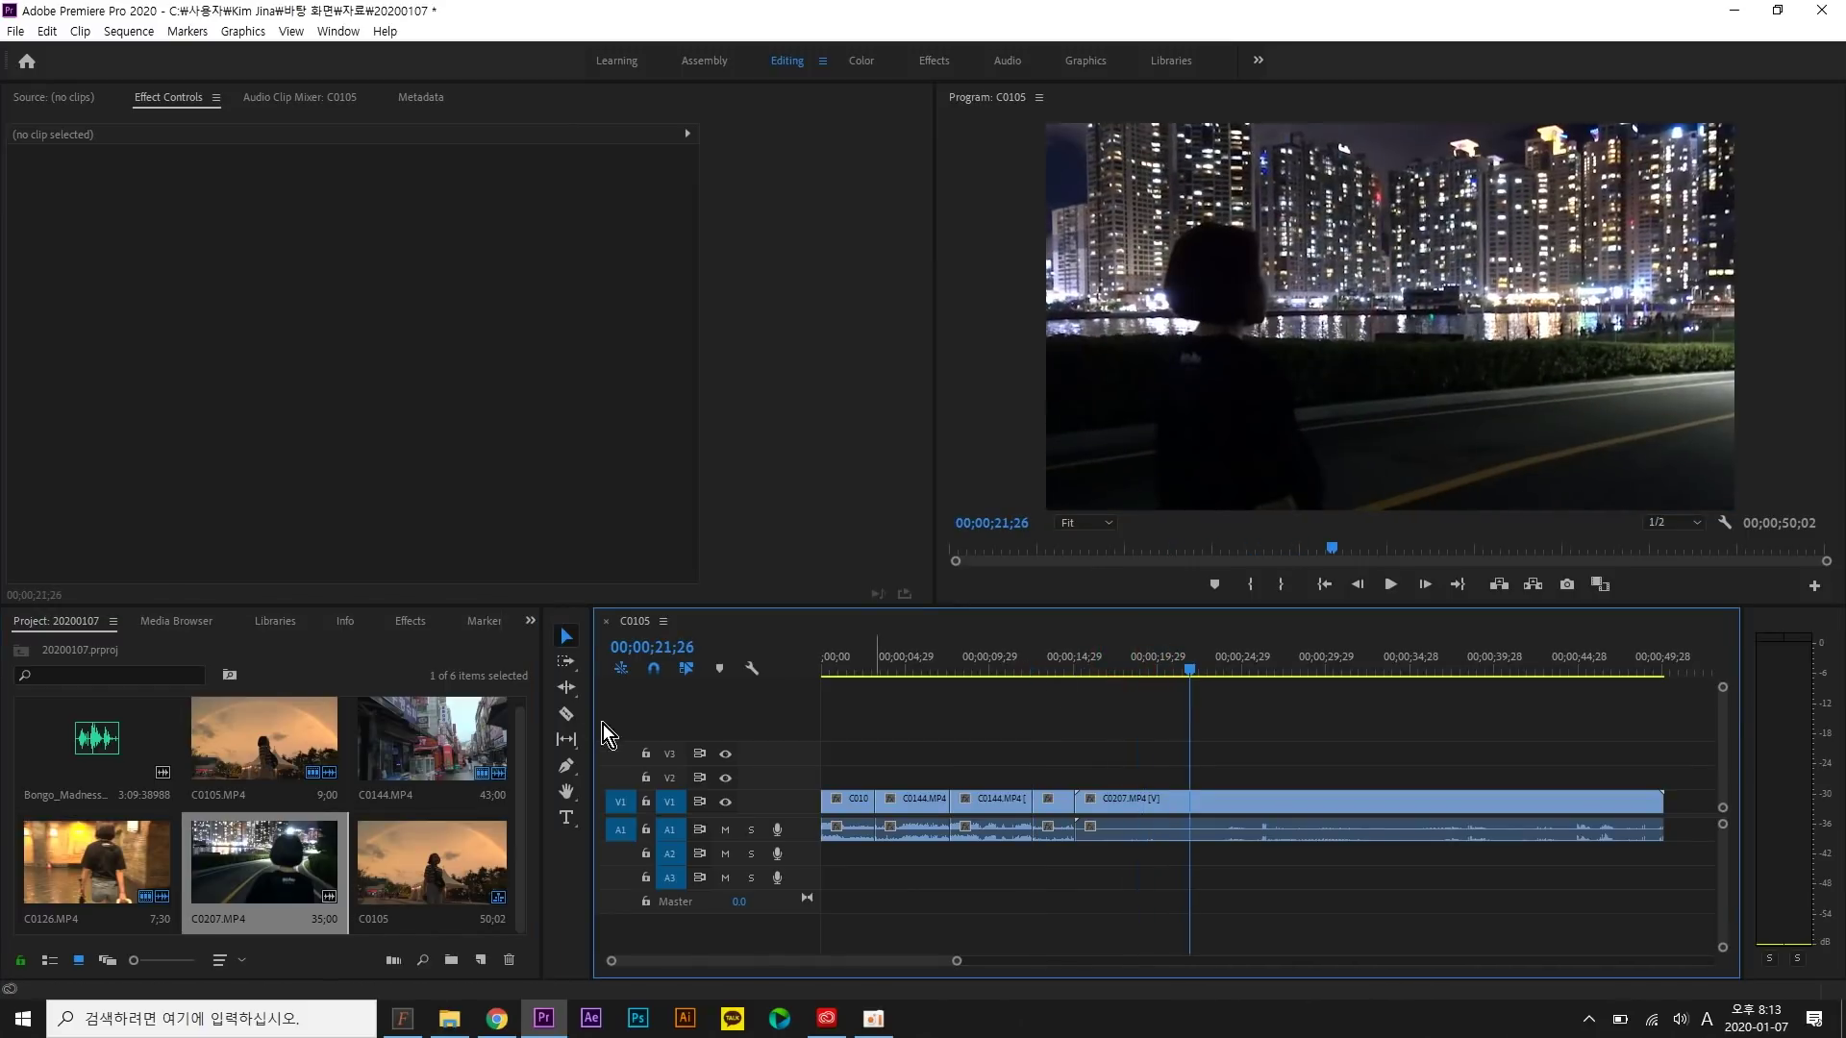
pyautogui.click(566, 714)
pyautogui.click(1190, 801)
pyautogui.moveTo(1199, 674); pyautogui.dragTo(1289, 691)
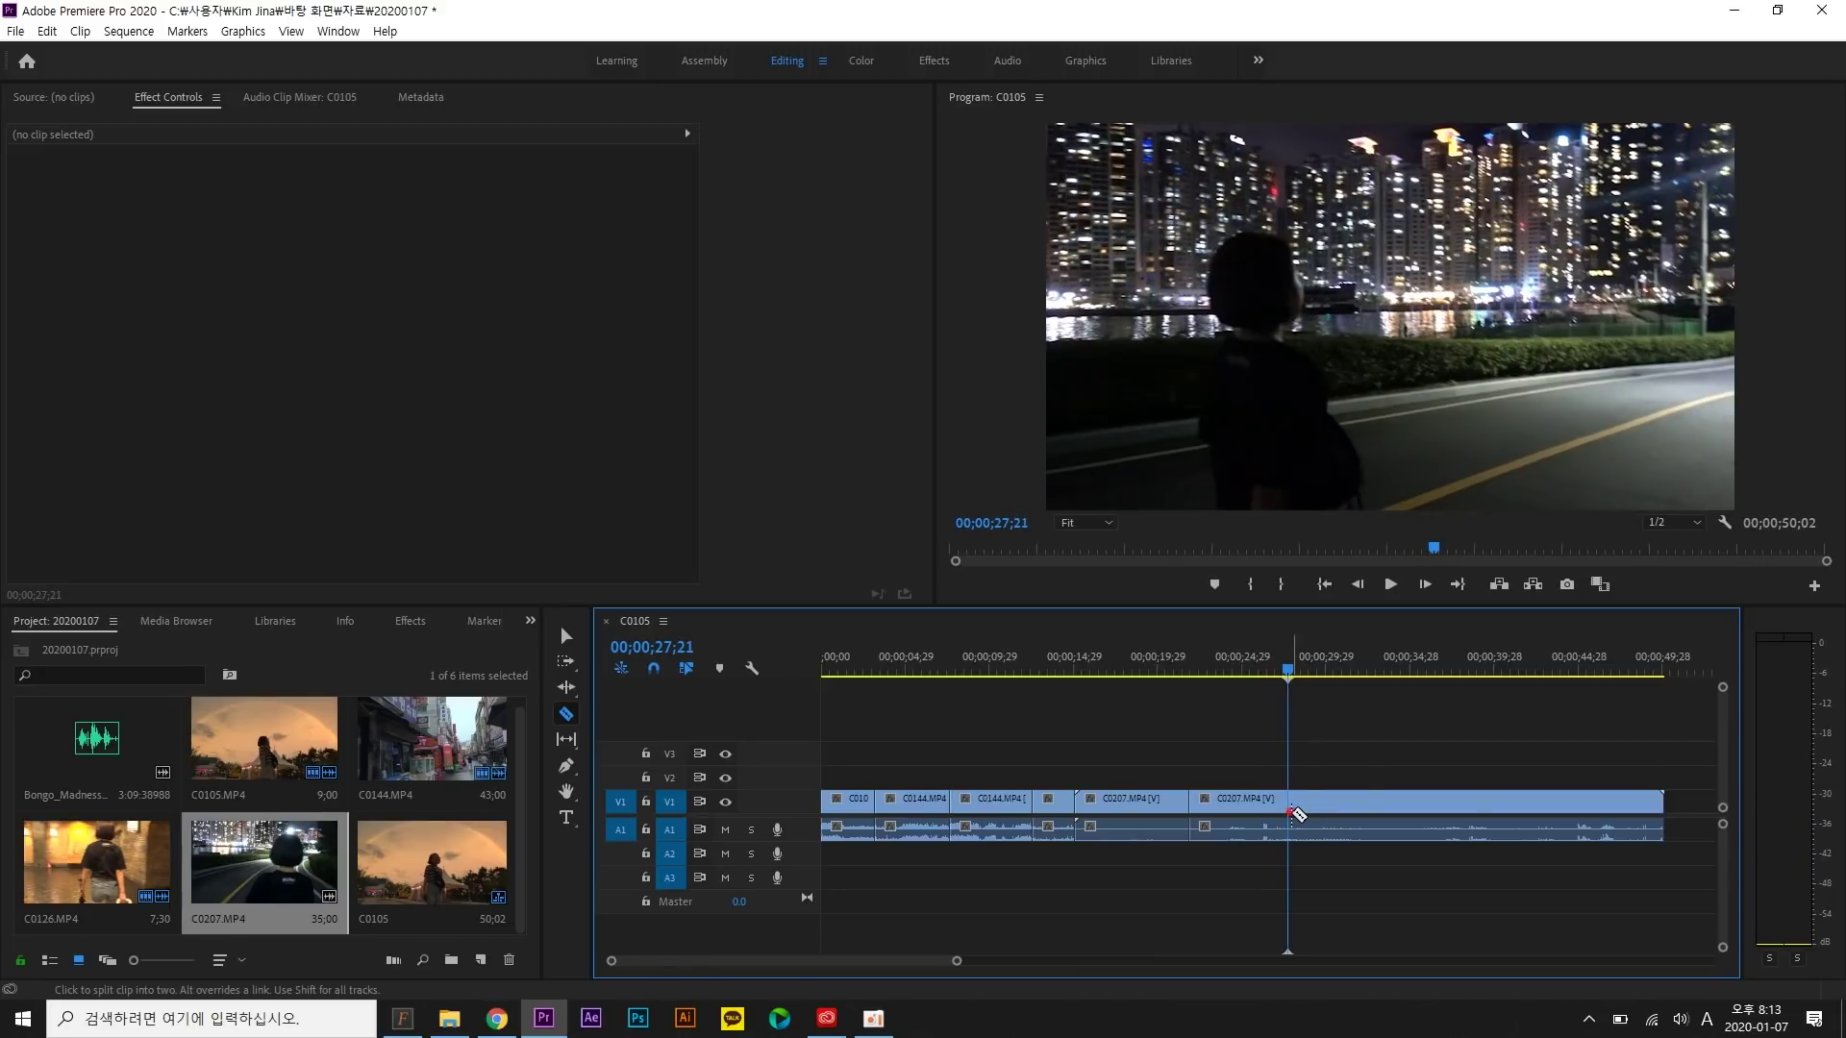
pyautogui.click(1290, 813)
pyautogui.click(566, 635)
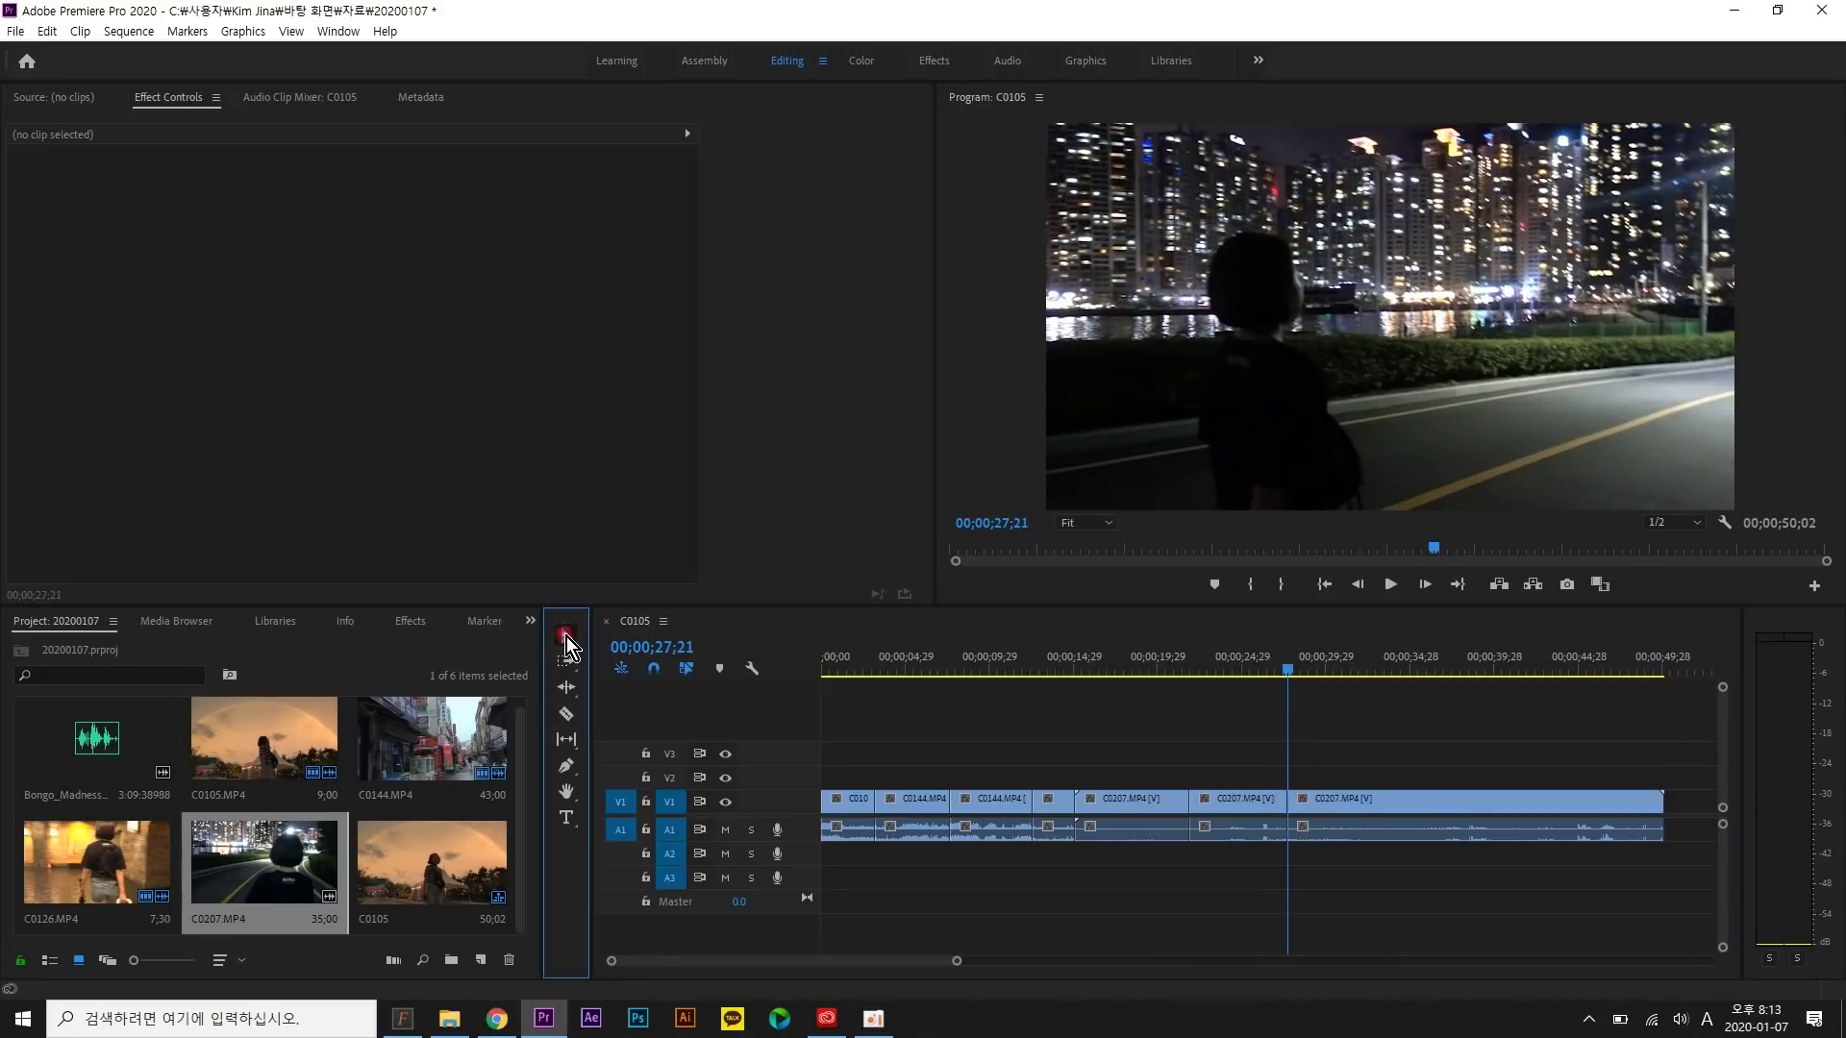
# Delete the last and first pieces of the split C0207.MP4 clip and close the gap before the middle piece.
pyautogui.click(1324, 800)
pyautogui.press('Delete')
pyautogui.click(1139, 798)
pyautogui.press('Delete')
pyautogui.click(1139, 819)
pyautogui.press('Delete')
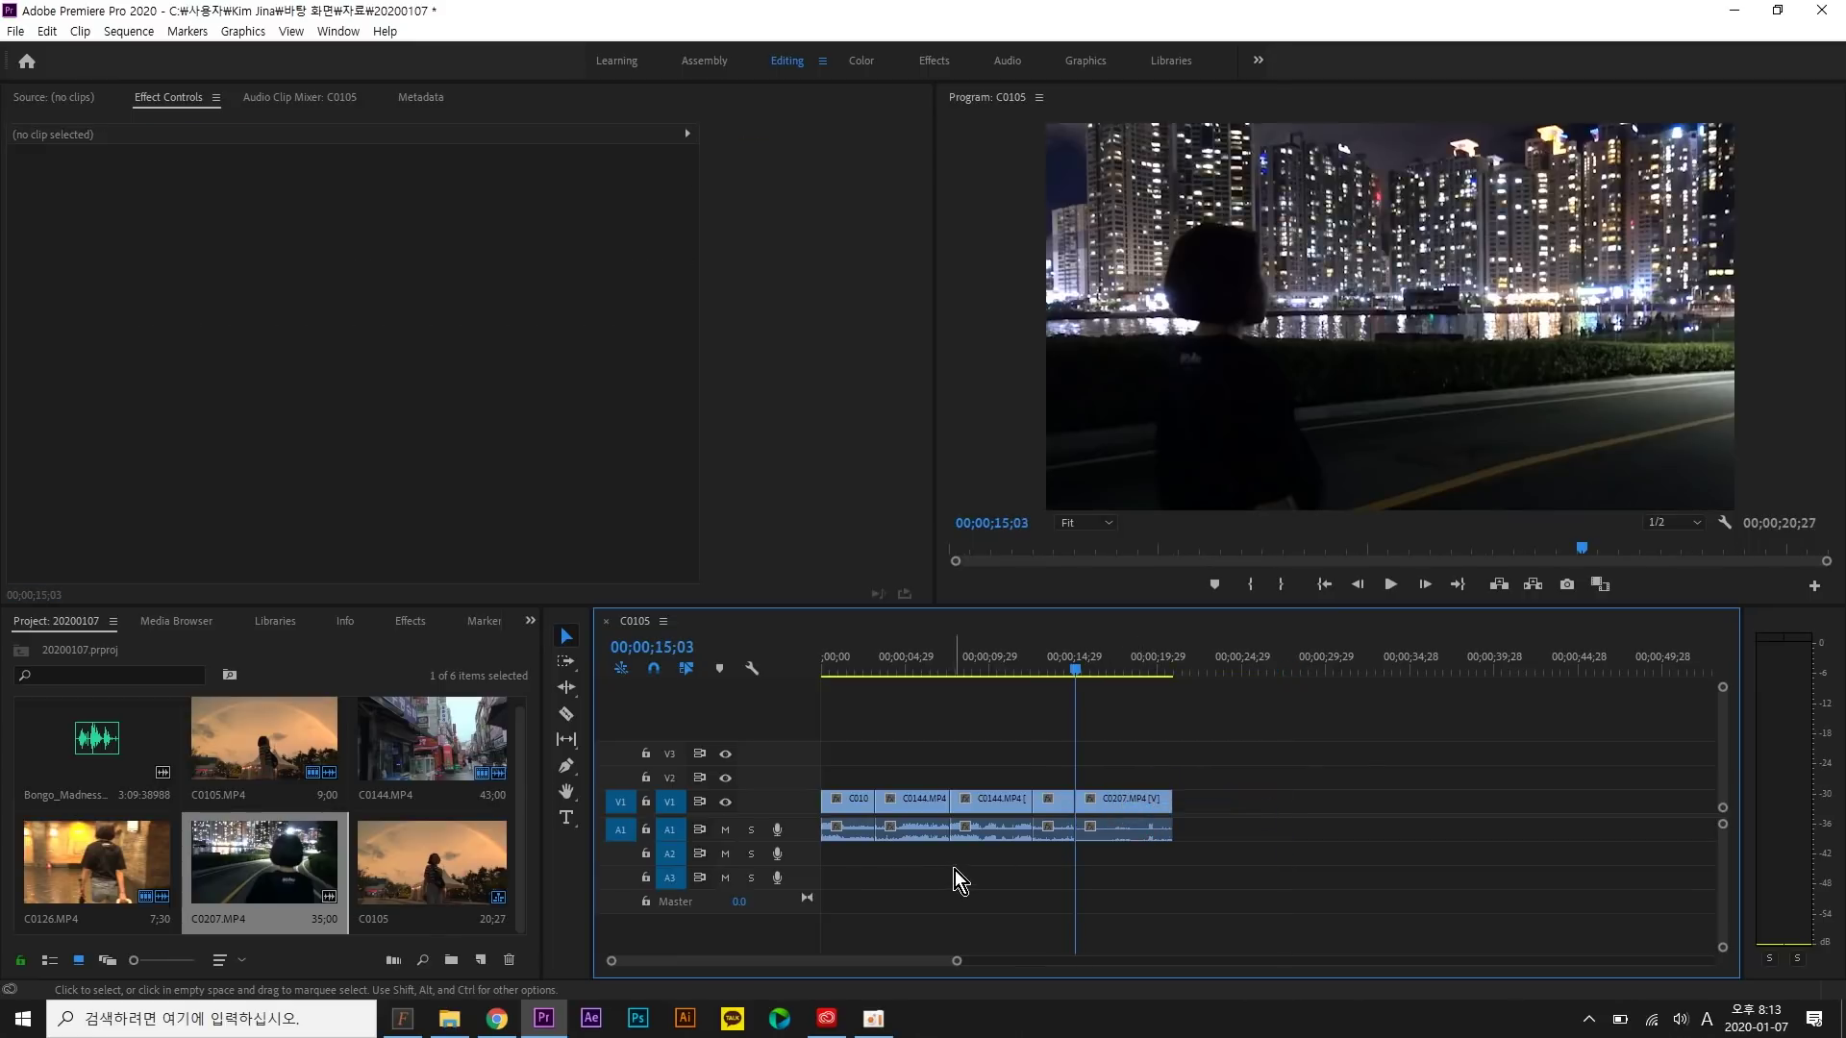
# Try deleting the second C0144.MP4 piece while its video and audio are linked, and undo the deletion.
pyautogui.moveTo(814, 959)
pyautogui.mouseDown()
pyautogui.moveTo(851, 965)
pyautogui.moveTo(794, 961)
pyautogui.mouseUp()
pyautogui.moveTo(956, 962); pyautogui.dragTo(1142, 961)
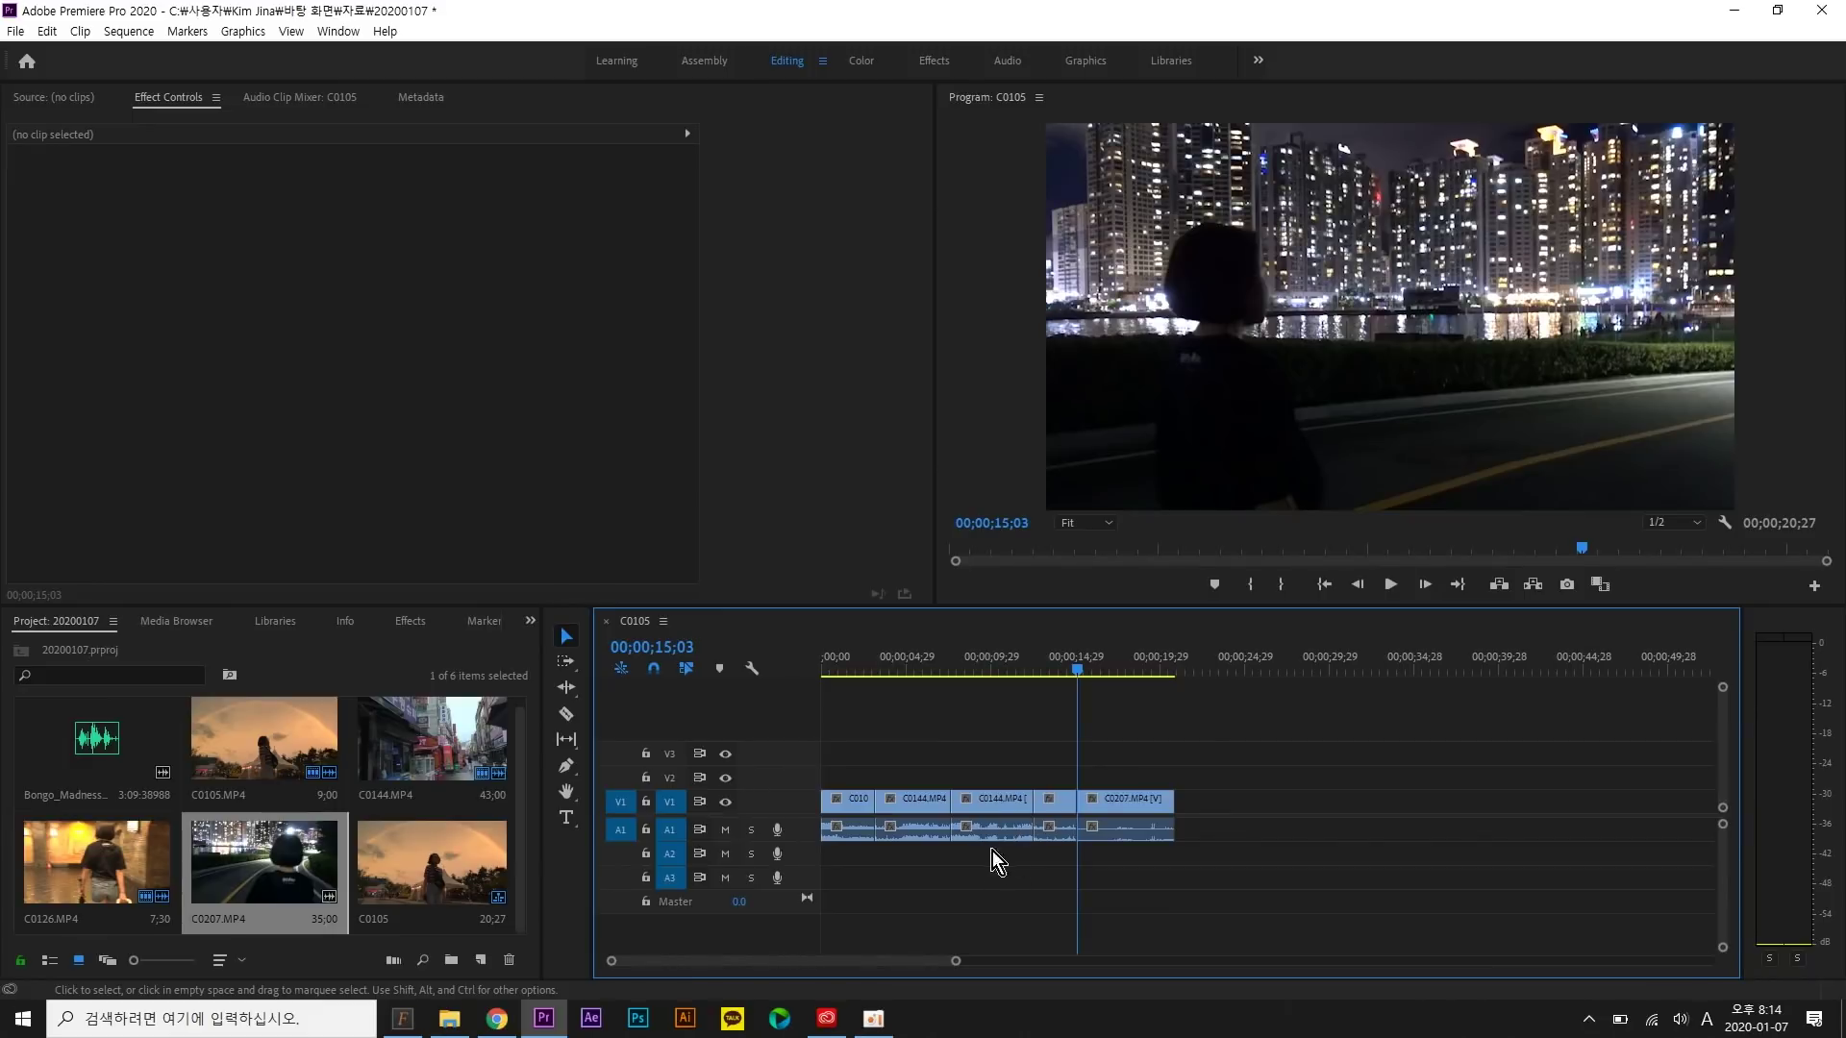
pyautogui.click(1002, 806)
pyautogui.press('Delete')
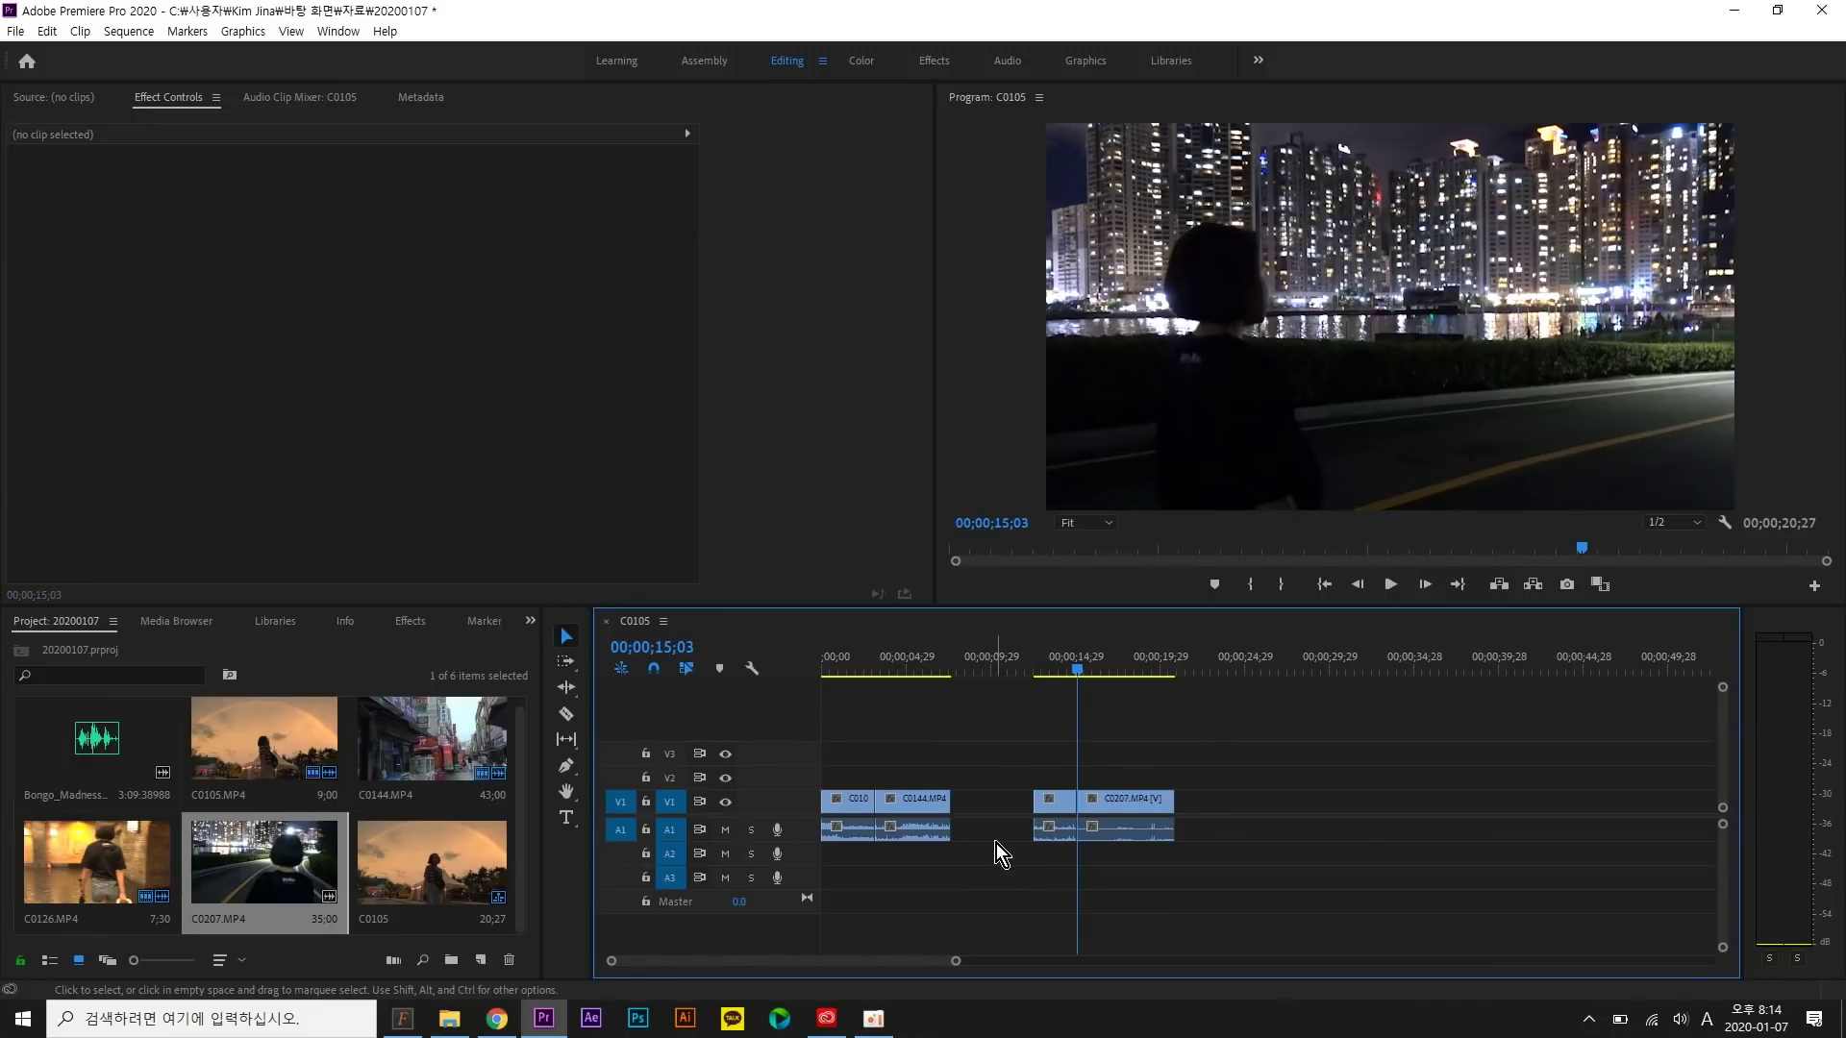
pyautogui.hotkey('ctrl', 'z')
# Unlink the second C0144.MP4 piece's video and audio, and delete only its audio from A1.
pyautogui.click(998, 804)
pyautogui.rightClick(998, 803)
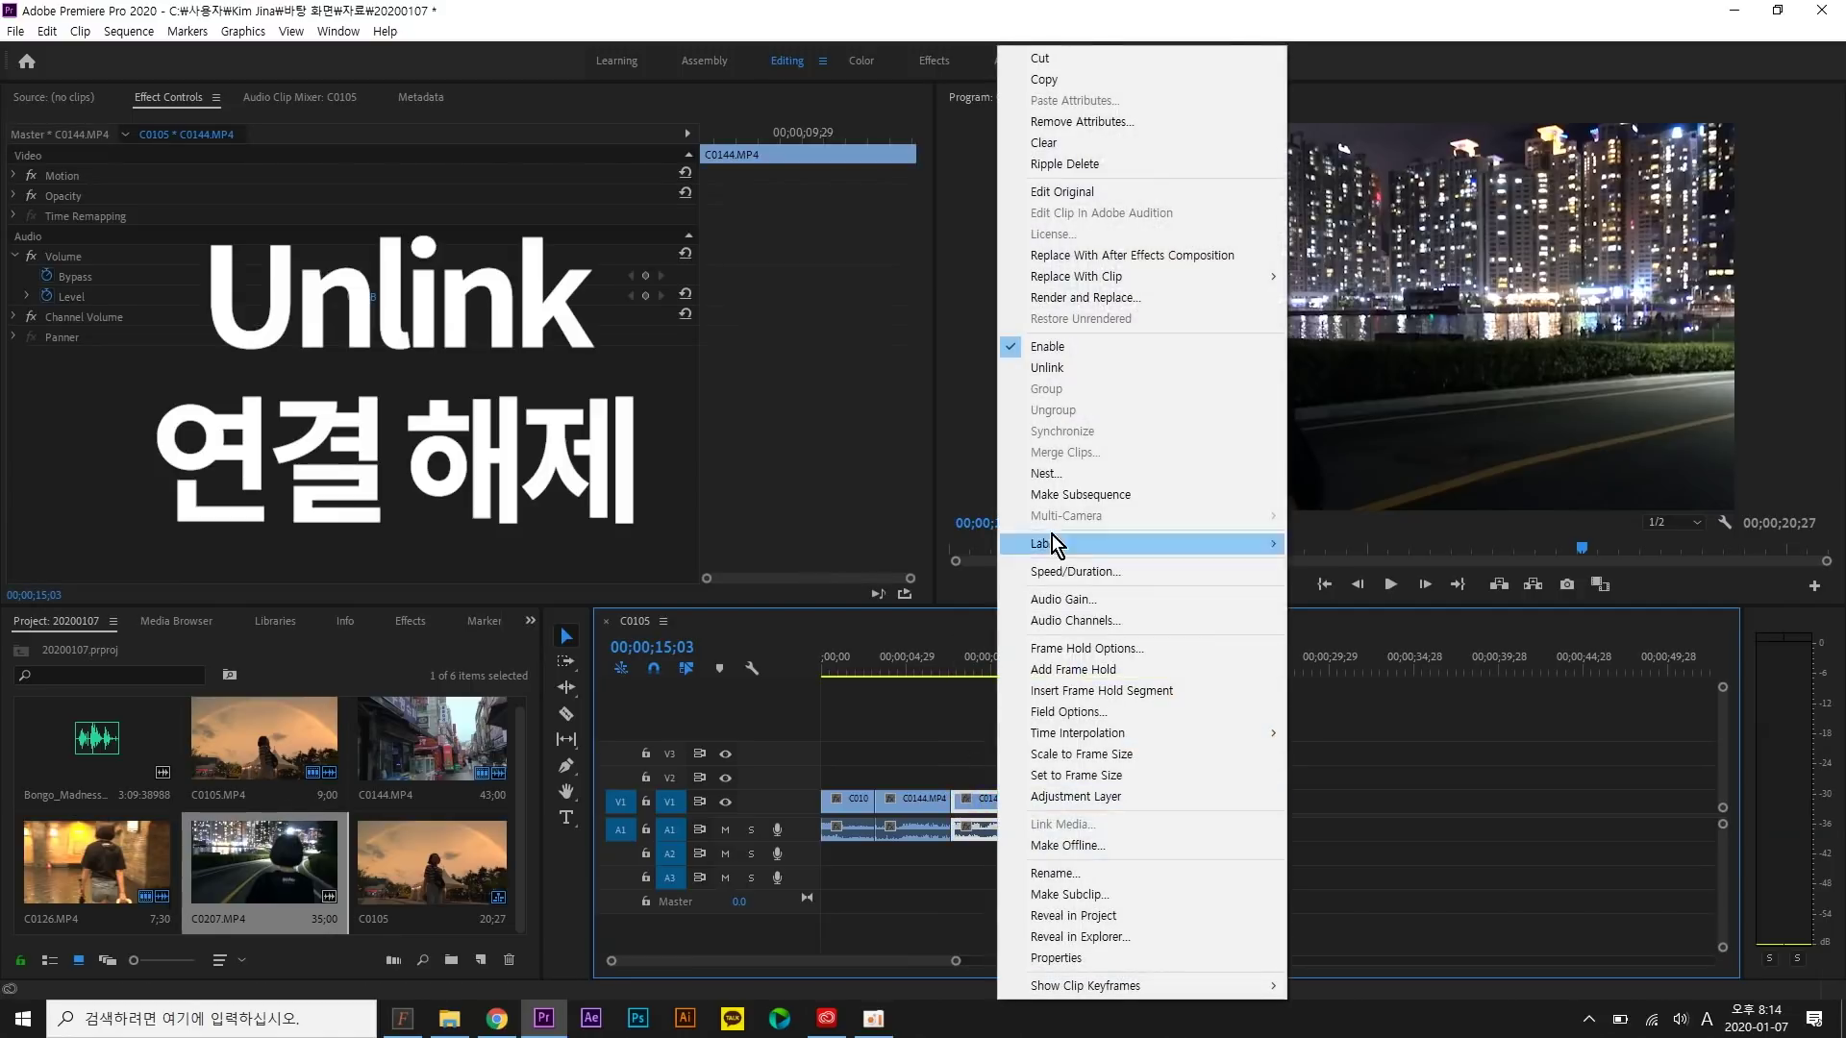
pyautogui.click(1058, 366)
pyautogui.click(1009, 865)
pyautogui.click(999, 833)
pyautogui.press('Delete')
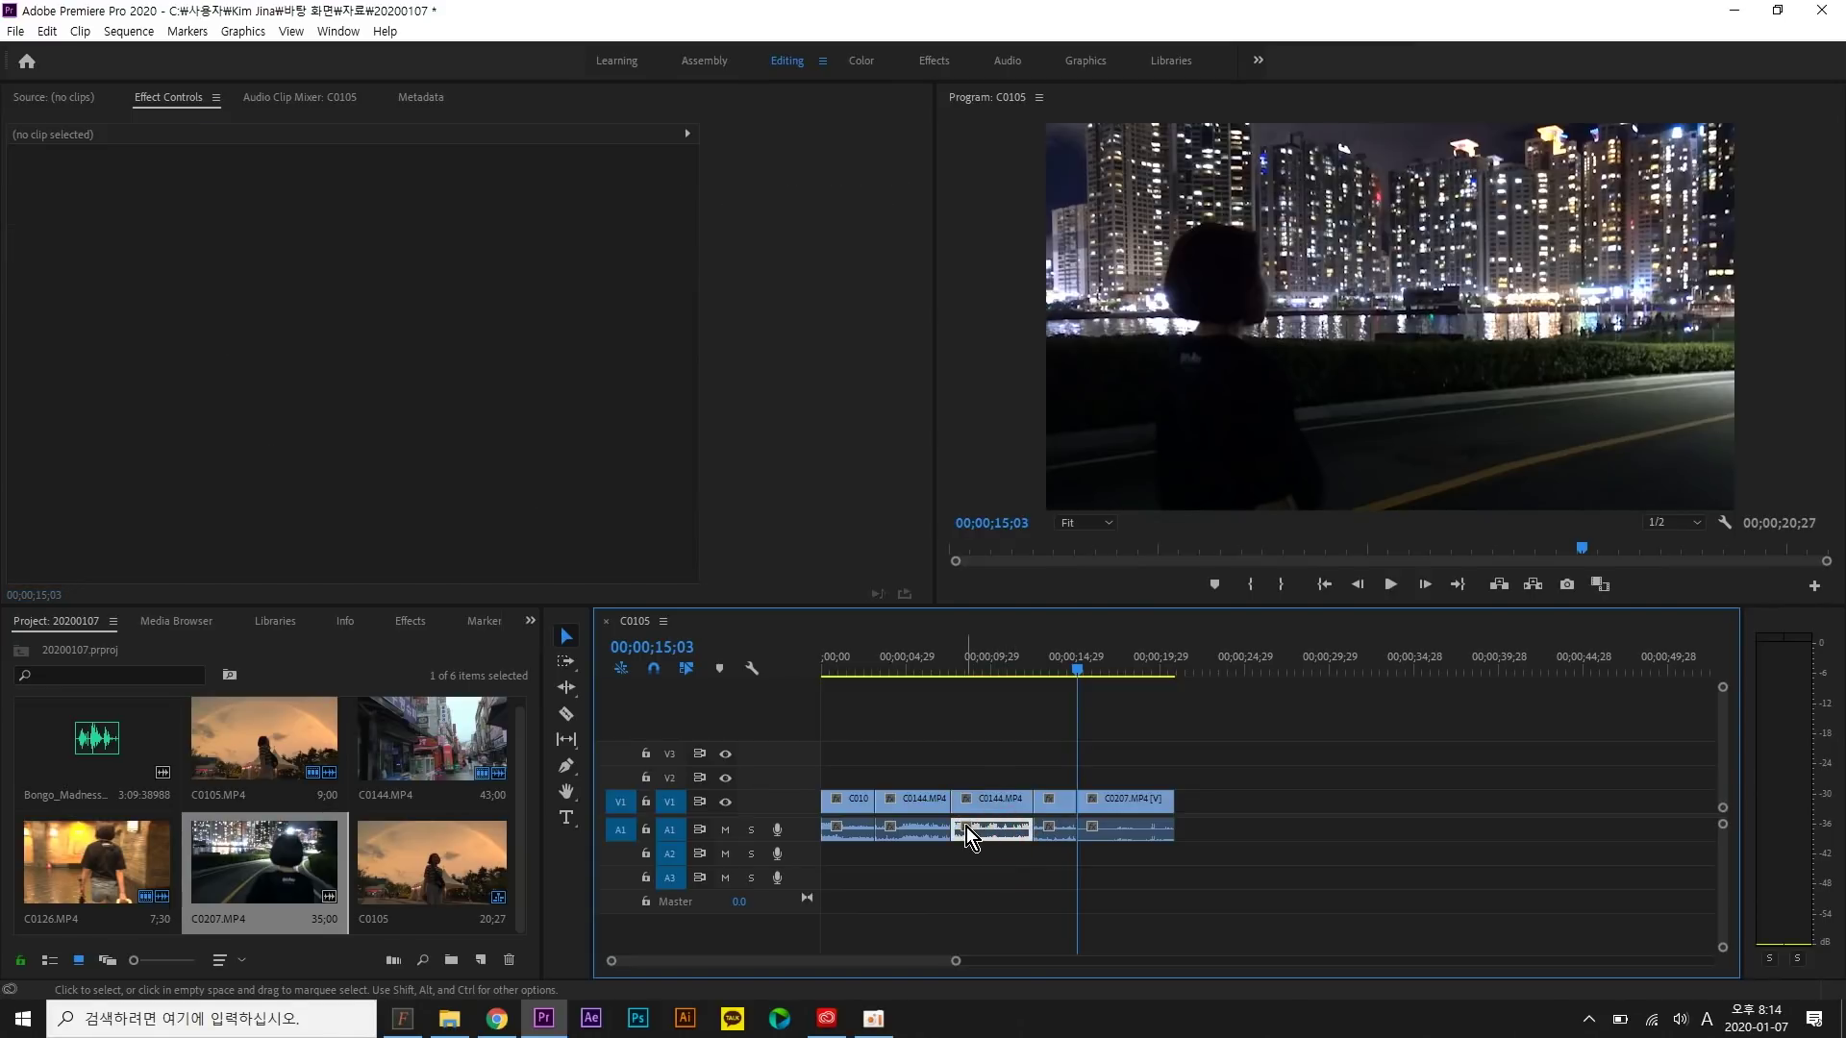
# Unlink the C0207.MP4 clip's video and audio, and delete only its audio from A1.
pyautogui.click(1113, 658)
pyautogui.moveTo(1115, 656); pyautogui.dragTo(1124, 842)
pyautogui.rightClick(1127, 813)
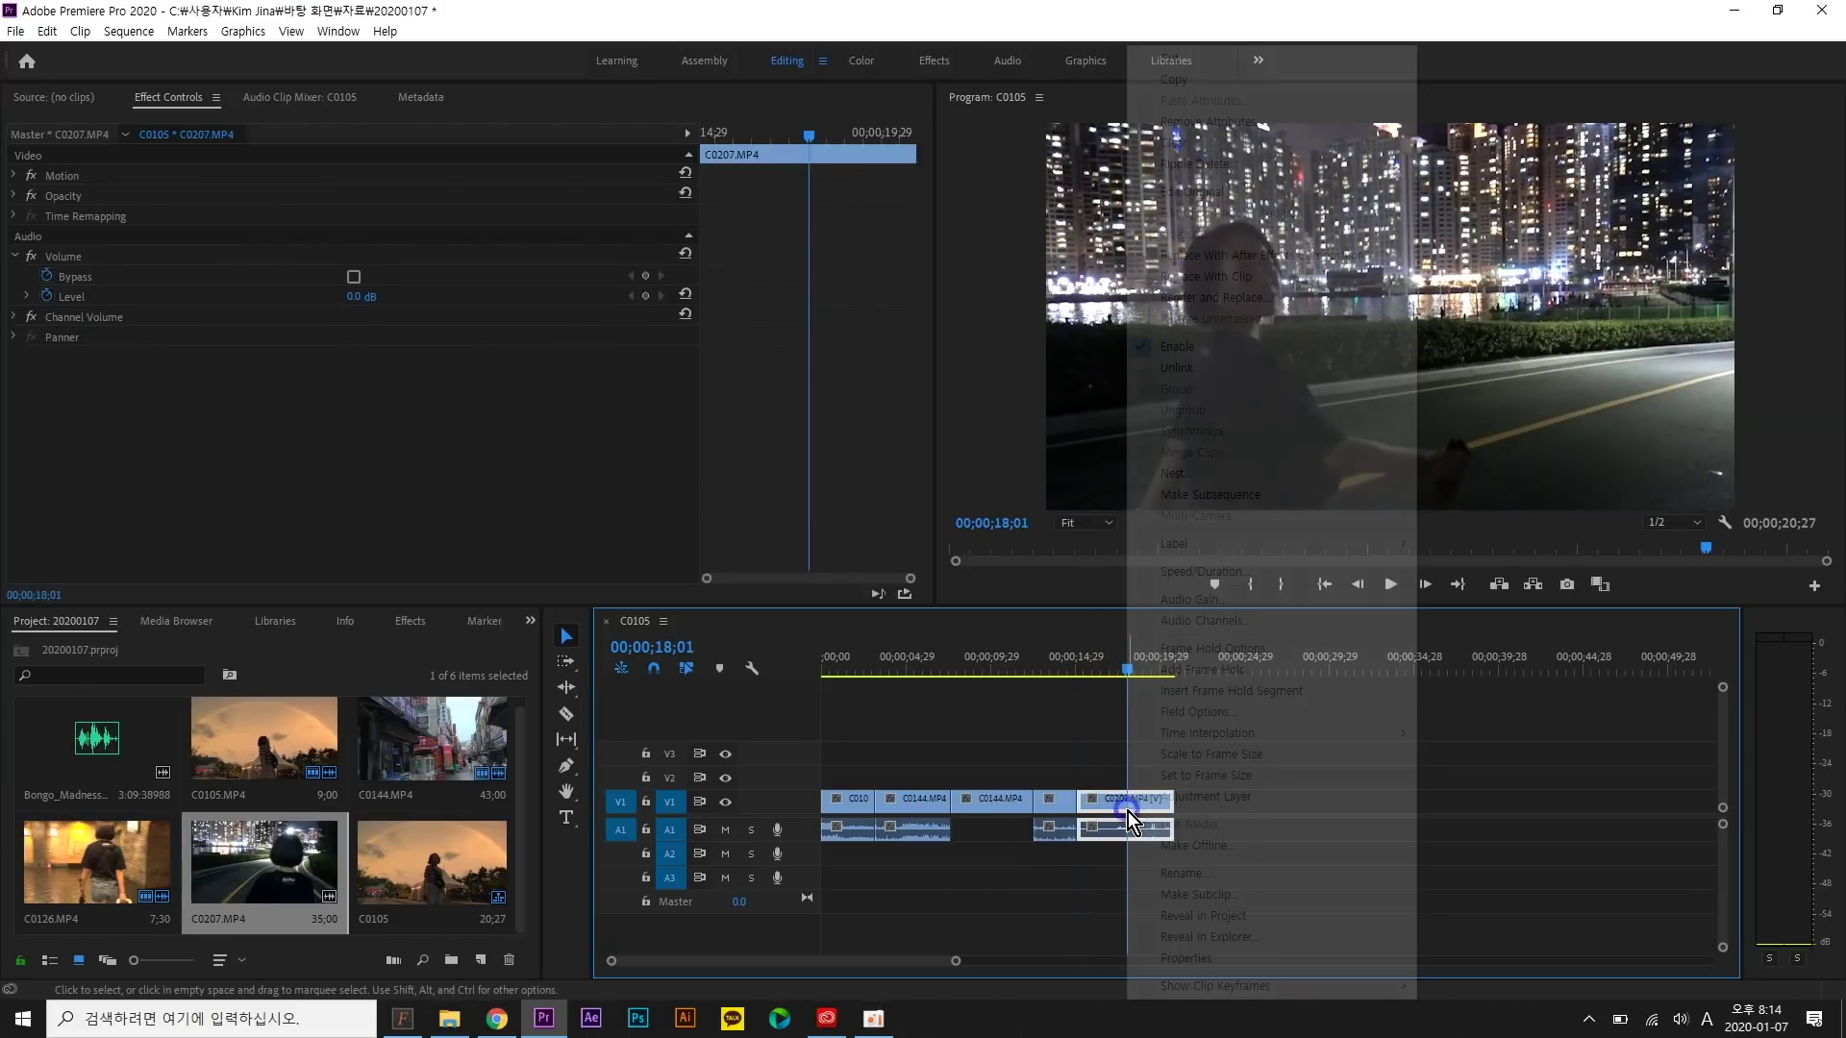
pyautogui.click(1214, 370)
pyautogui.click(1145, 828)
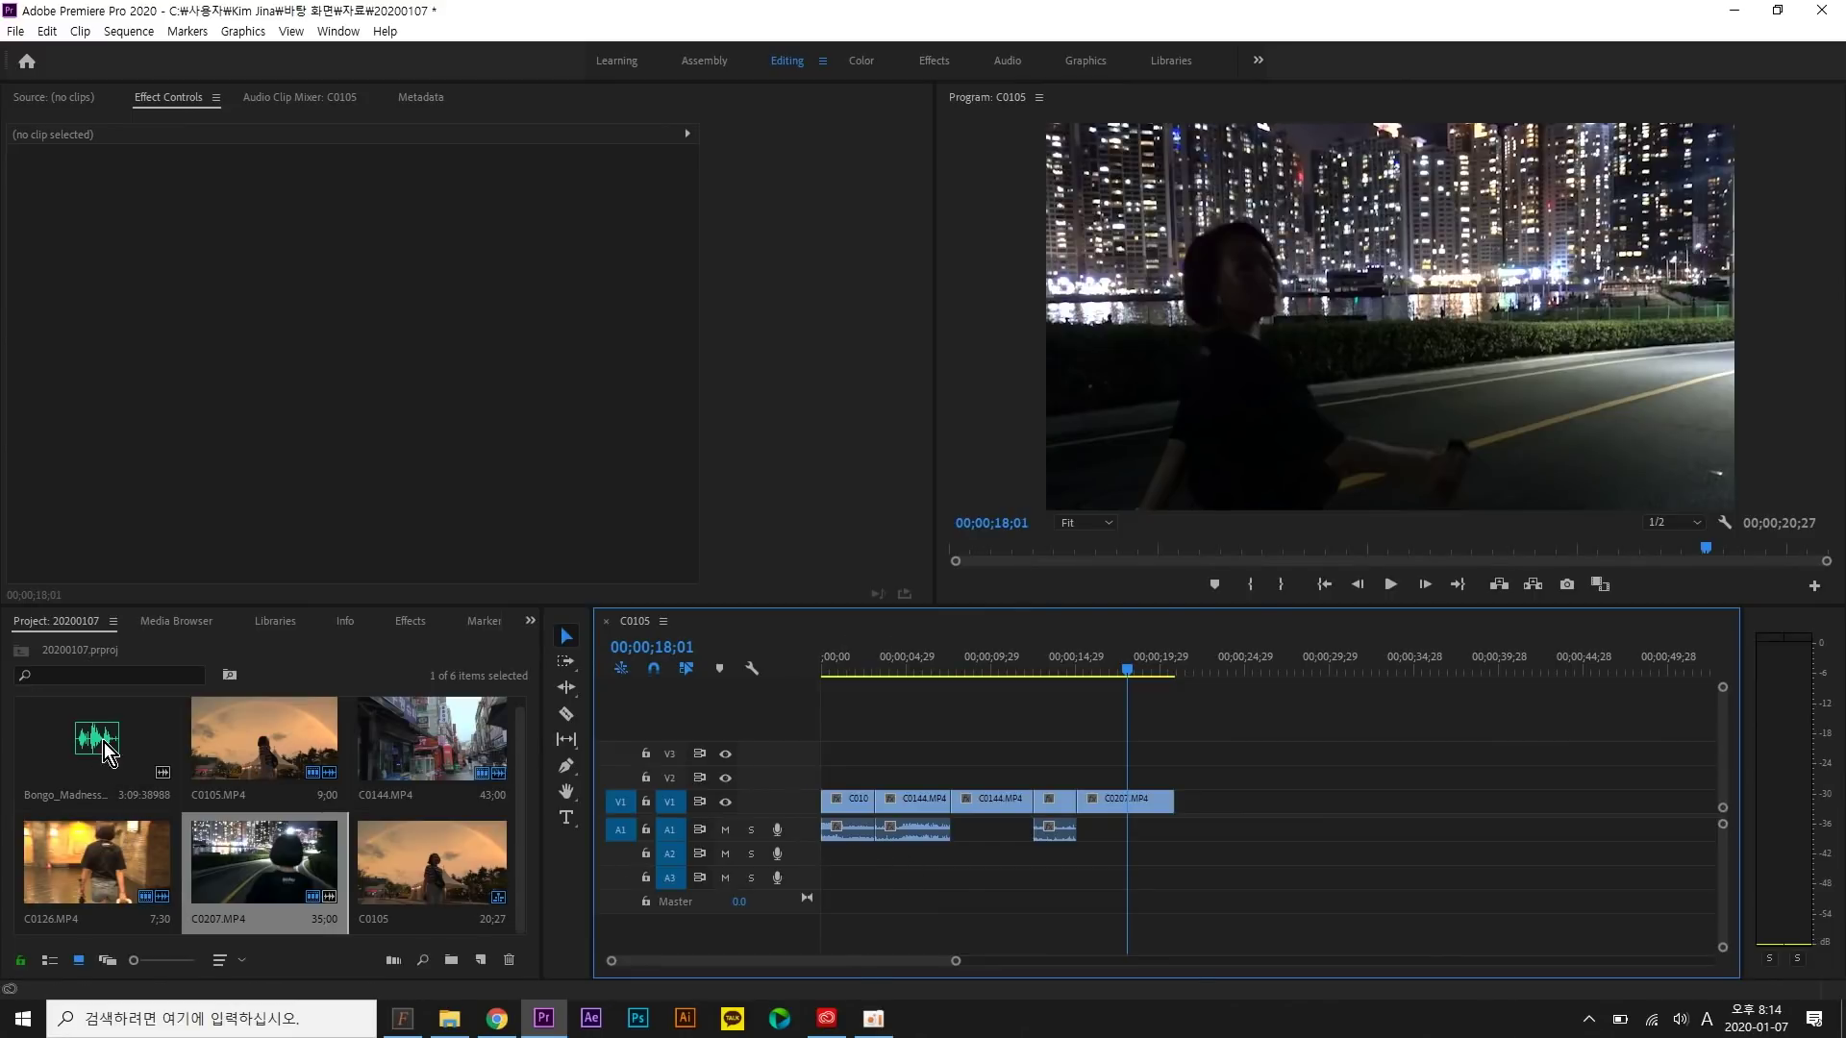
# Add the Bongo_Madness music to A2 from the sequence start and cut away everything after 00;00;20;26 using the Razor tool.
pyautogui.moveTo(98, 748); pyautogui.dragTo(837, 859)
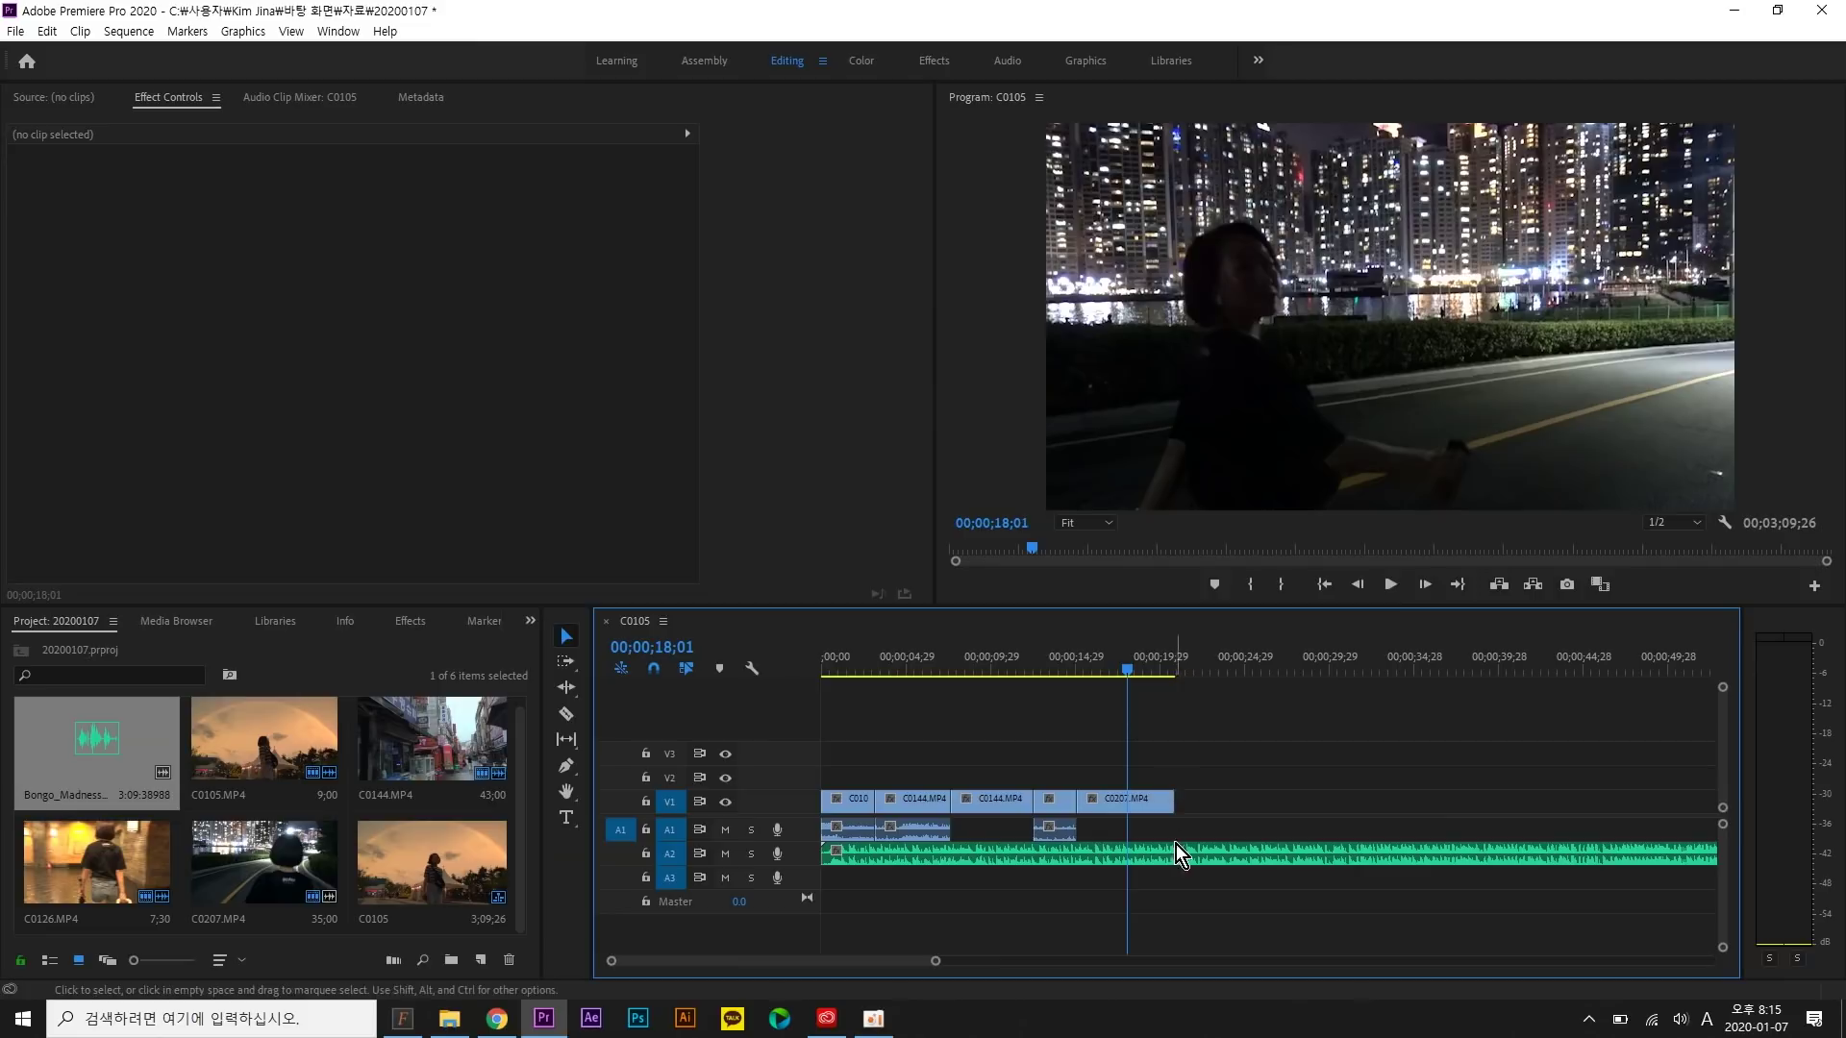
pyautogui.moveTo(1133, 677); pyautogui.dragTo(1179, 673)
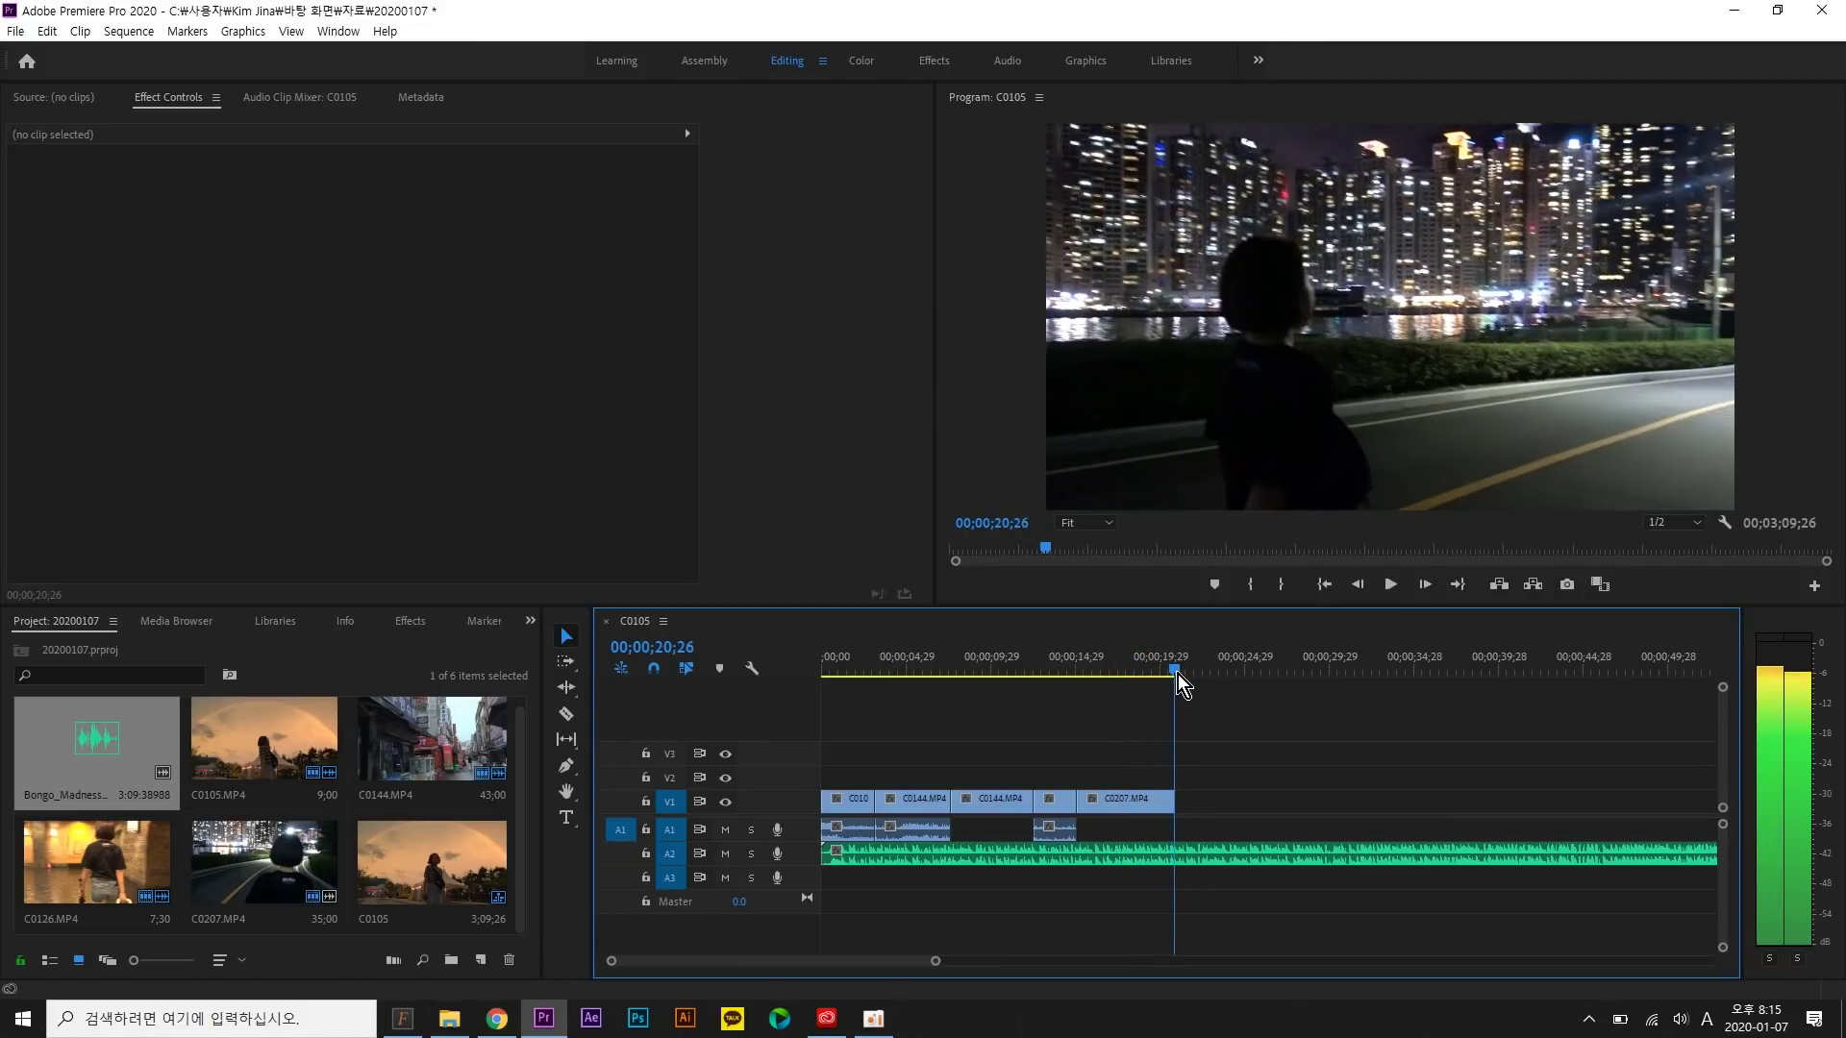
pyautogui.click(567, 715)
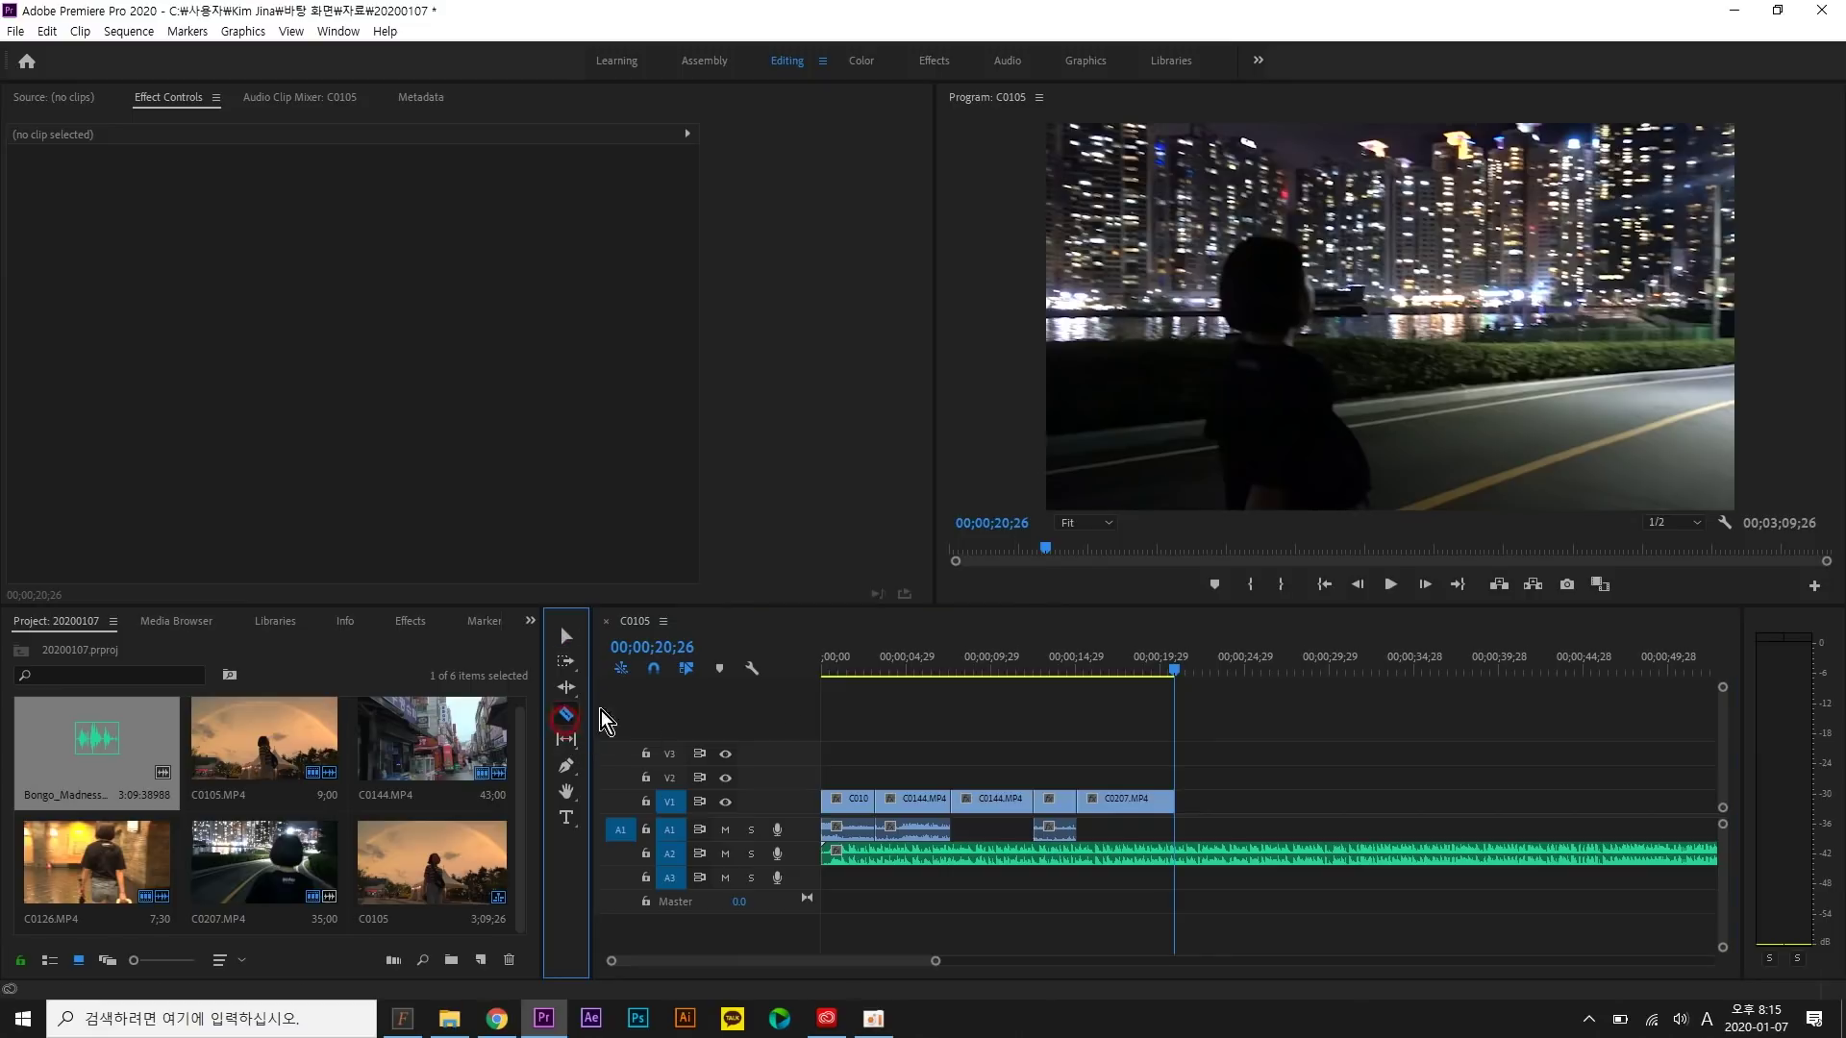
pyautogui.click(1174, 851)
pyautogui.click(569, 635)
pyautogui.click(1238, 857)
pyautogui.press('Delete')
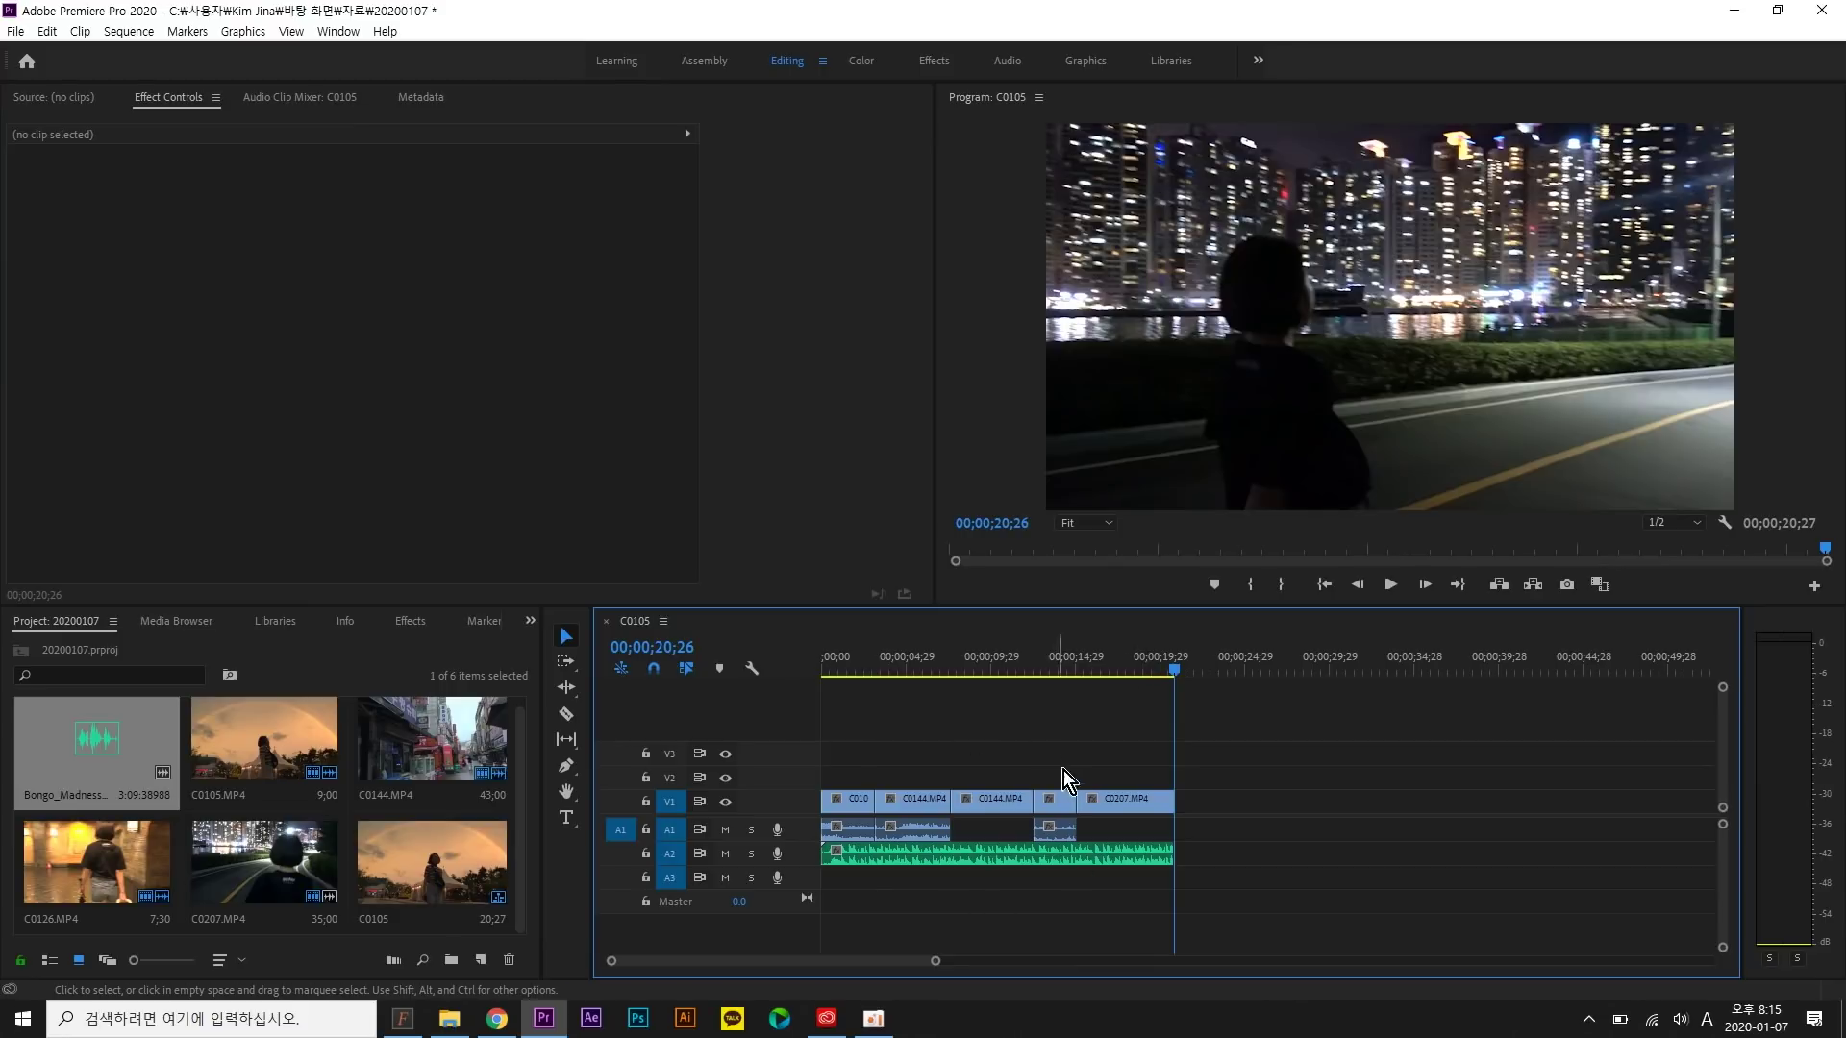
# Select the Bongo_Madness clip on A2, show its Volume effect settings, and turn off keyframing for Level.
pyautogui.moveTo(932, 961); pyautogui.dragTo(771, 960)
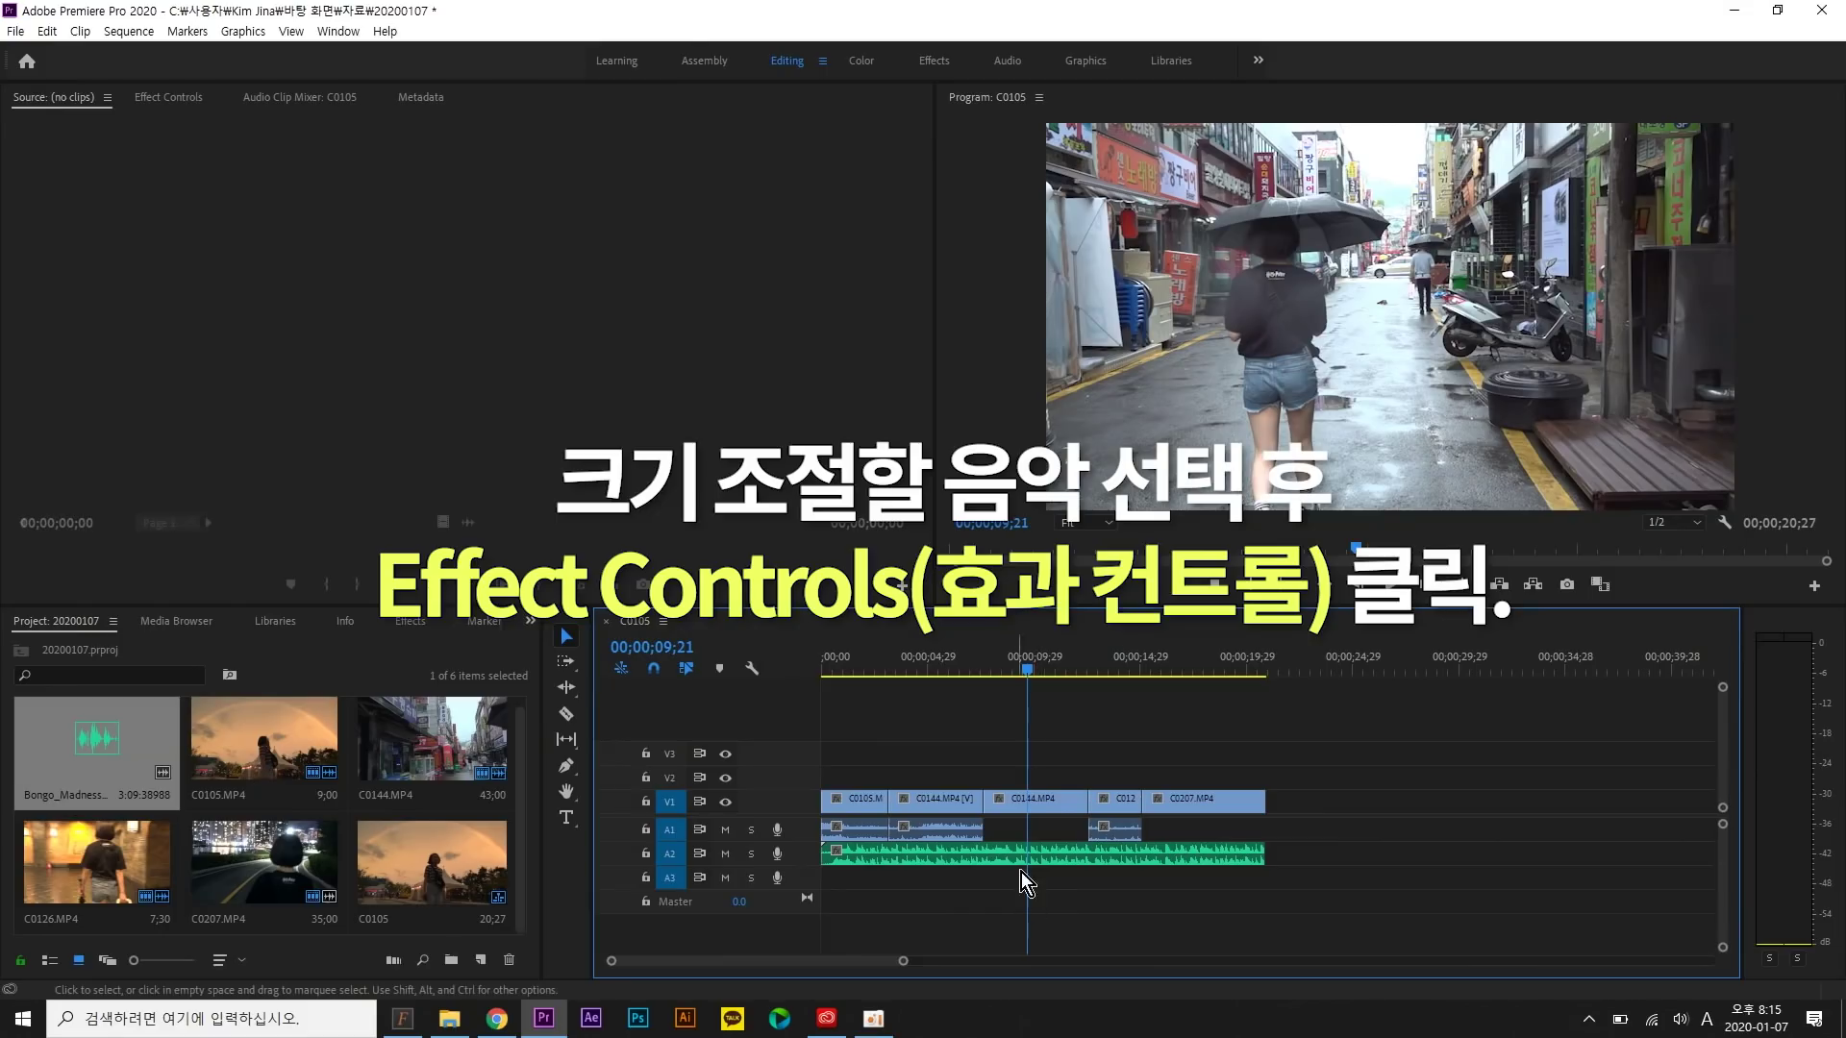
pyautogui.click(1031, 861)
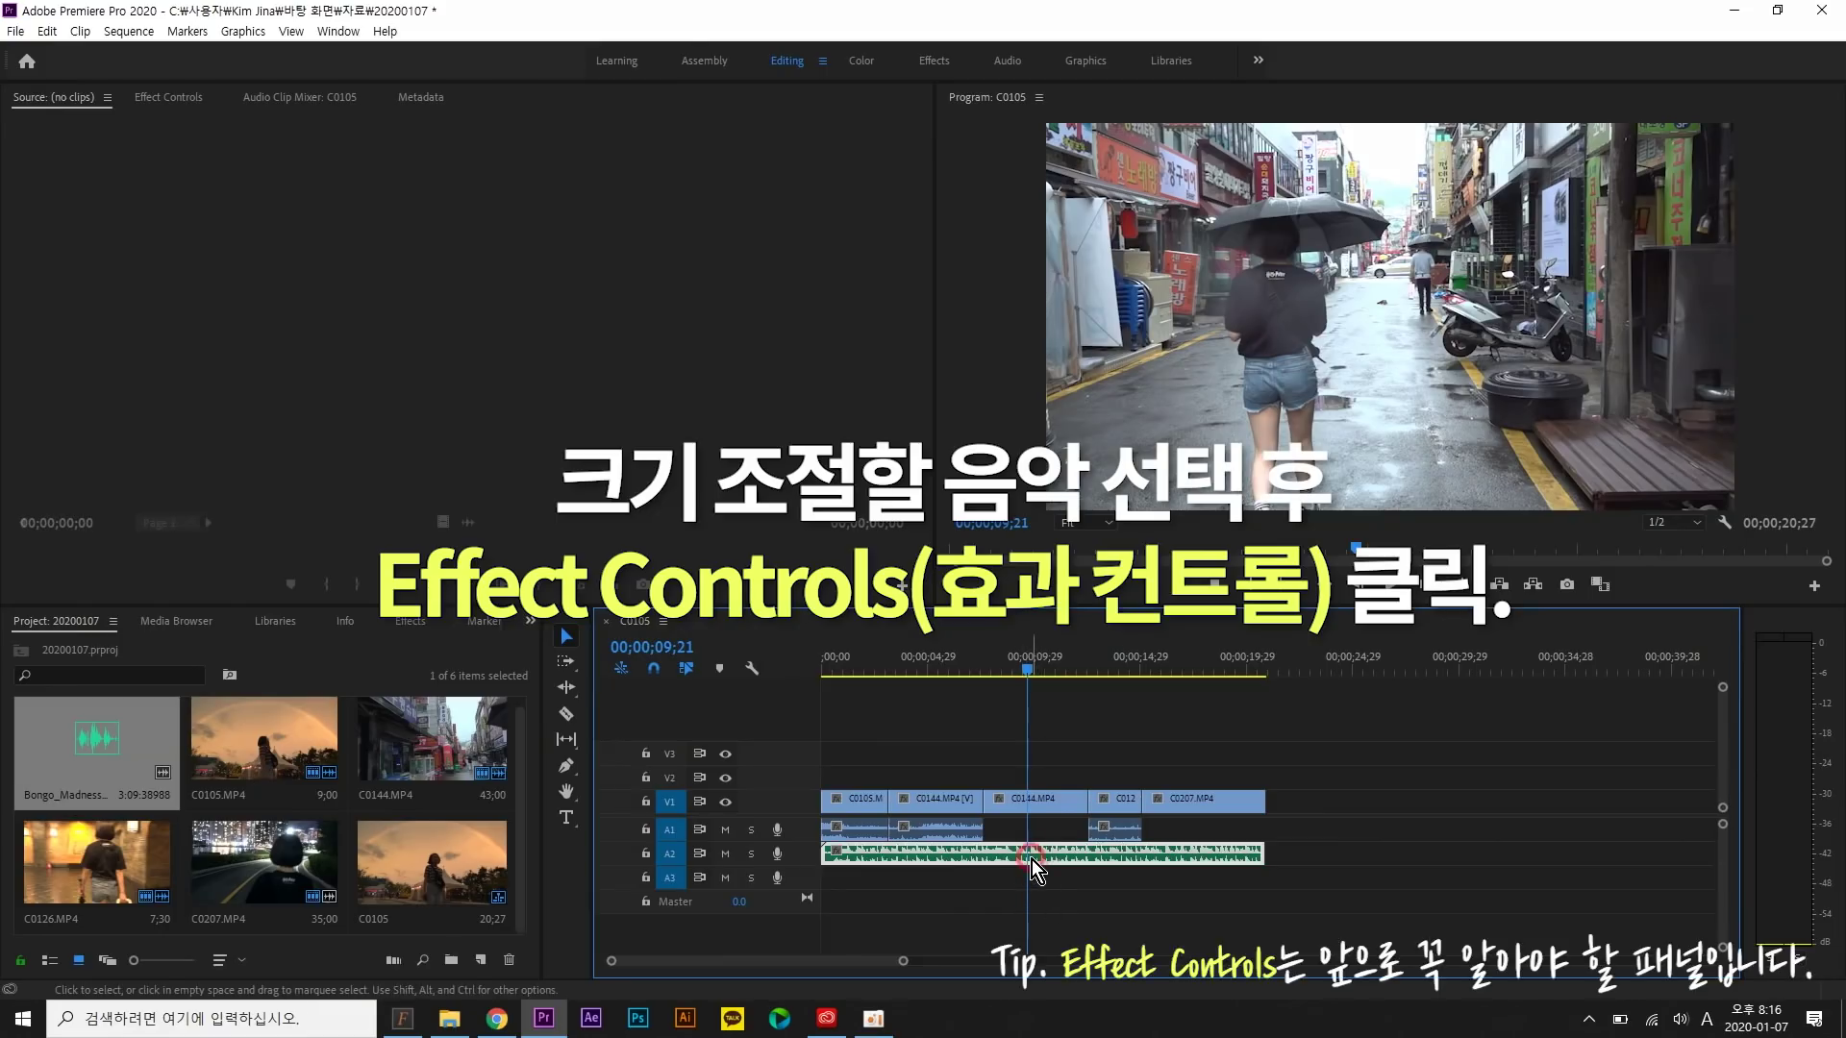
pyautogui.click(182, 101)
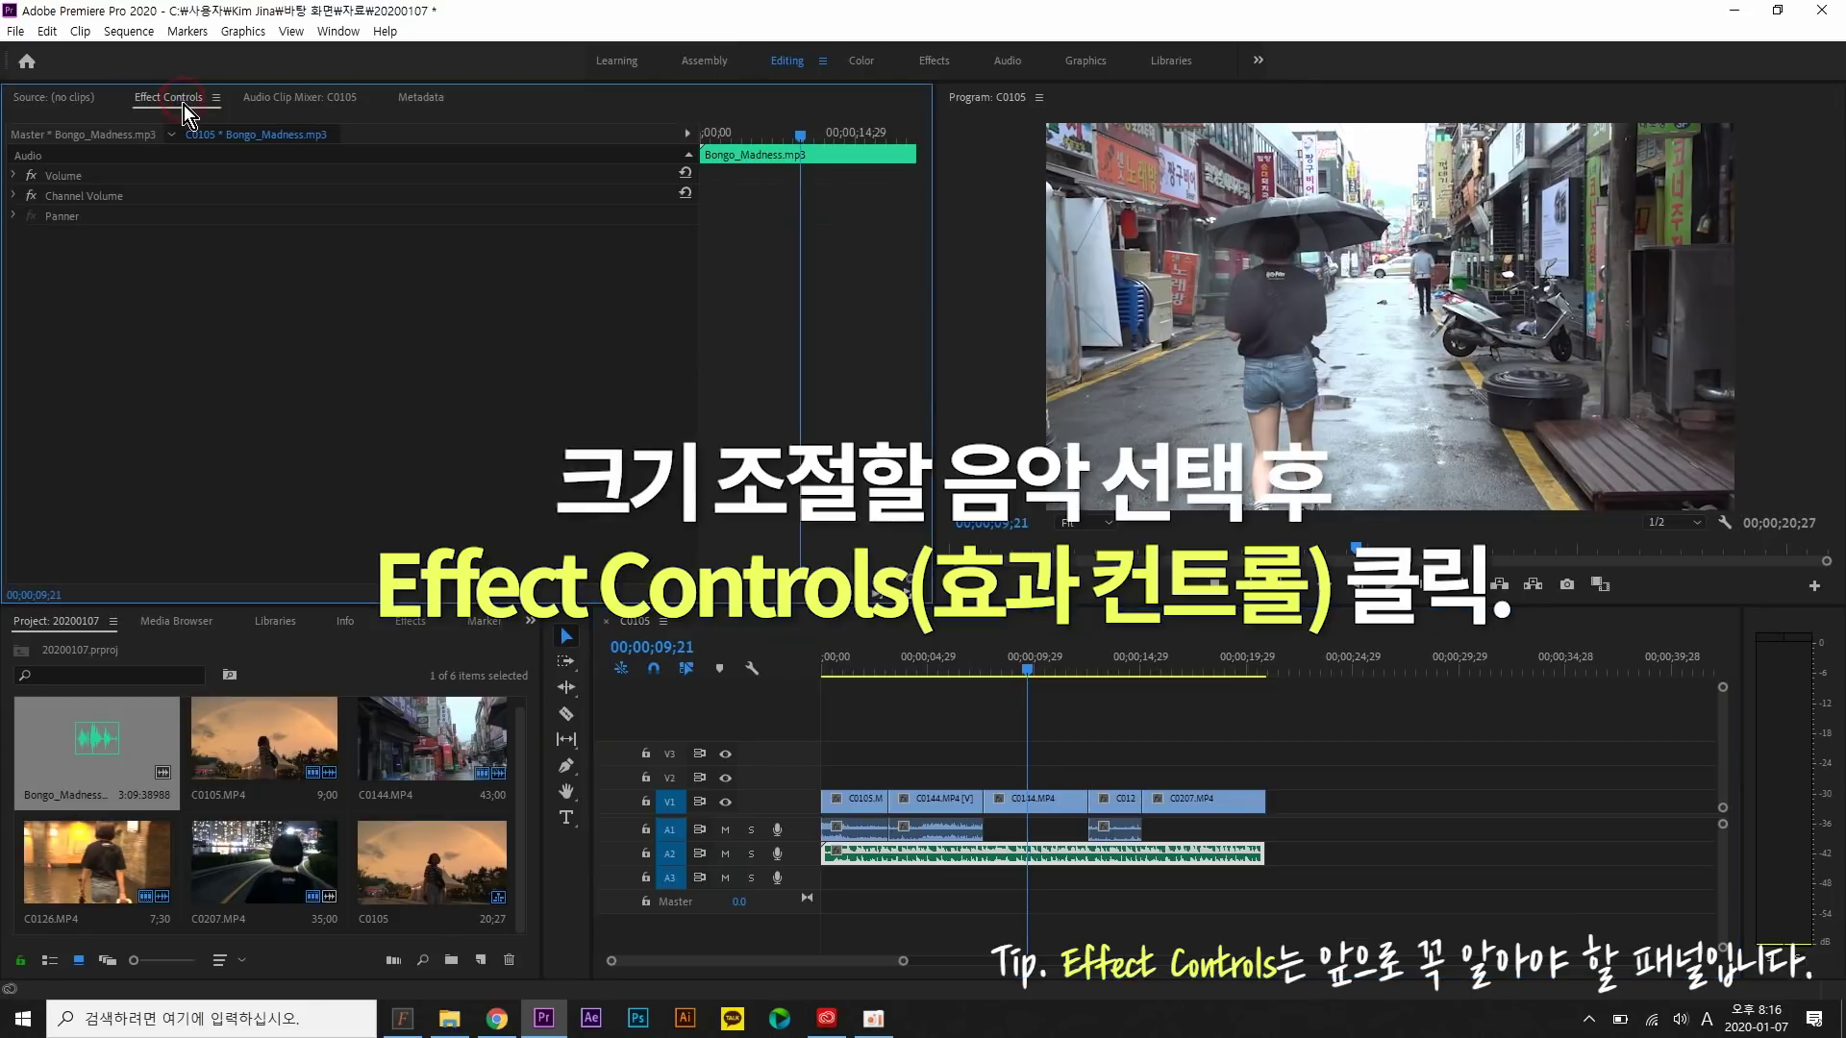
pyautogui.click(67, 178)
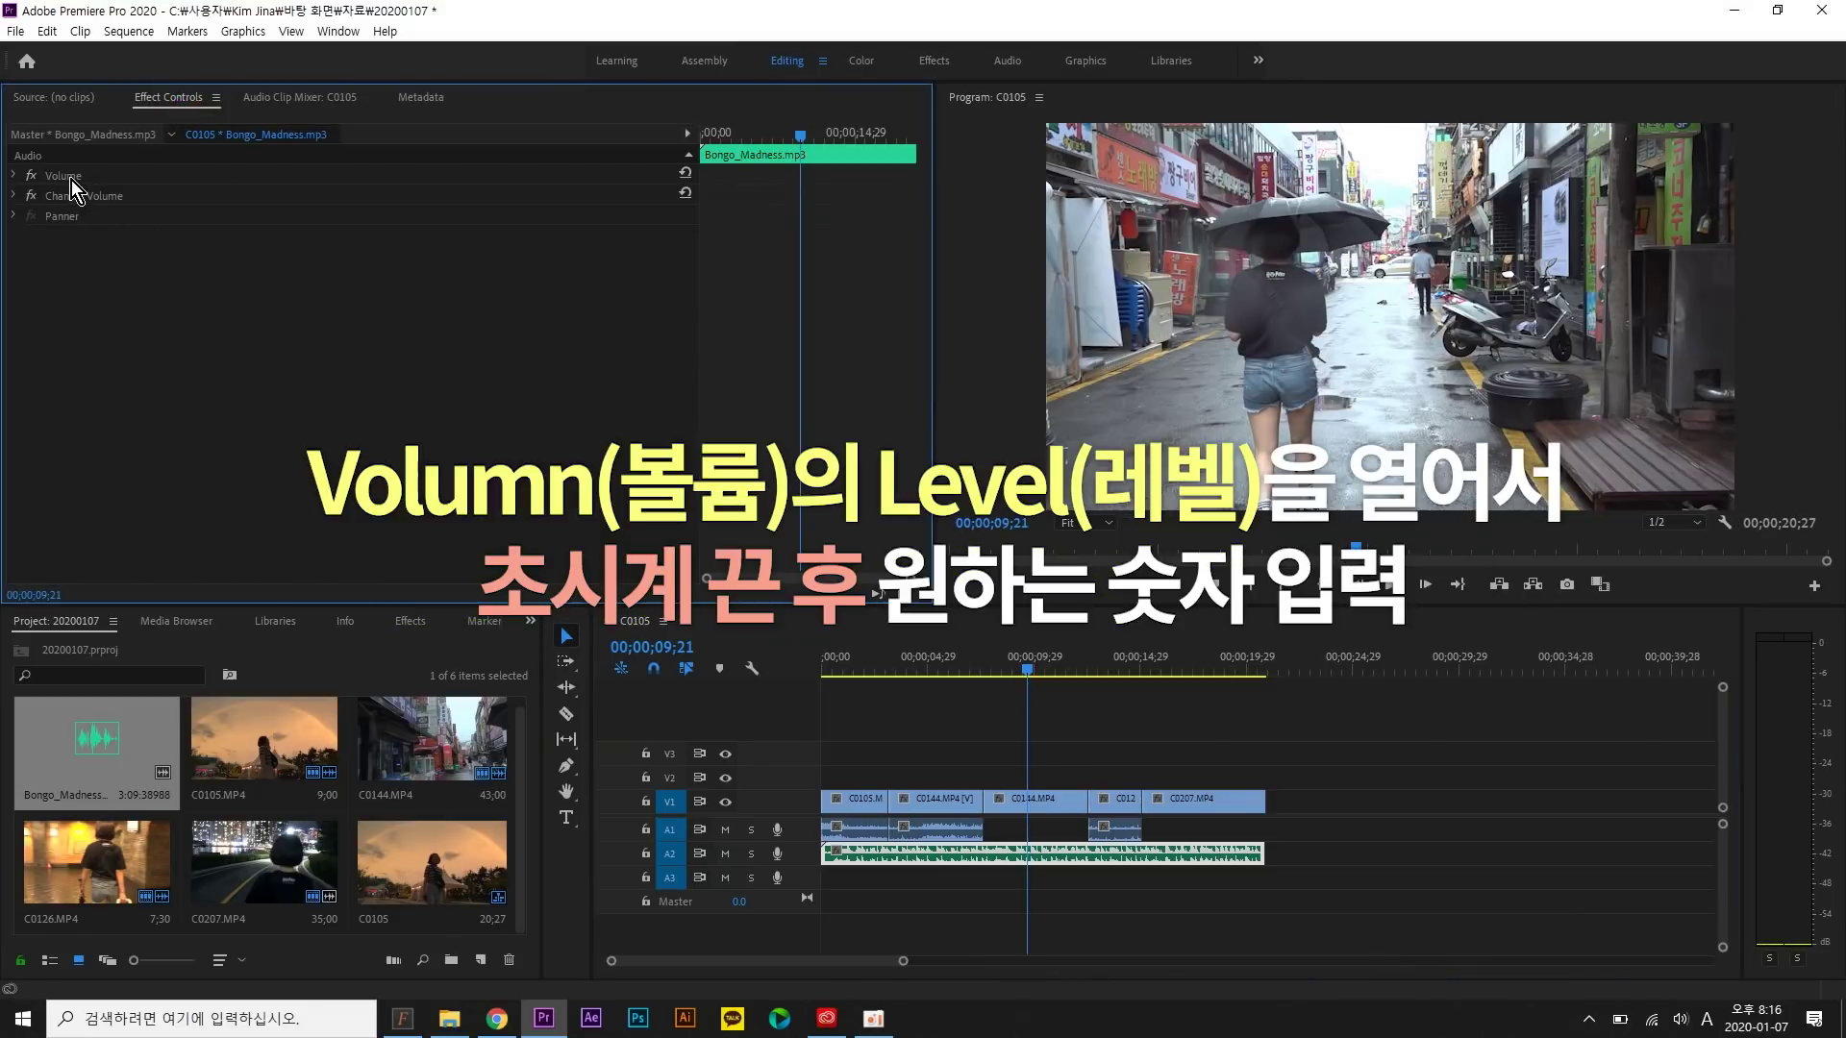
pyautogui.click(15, 175)
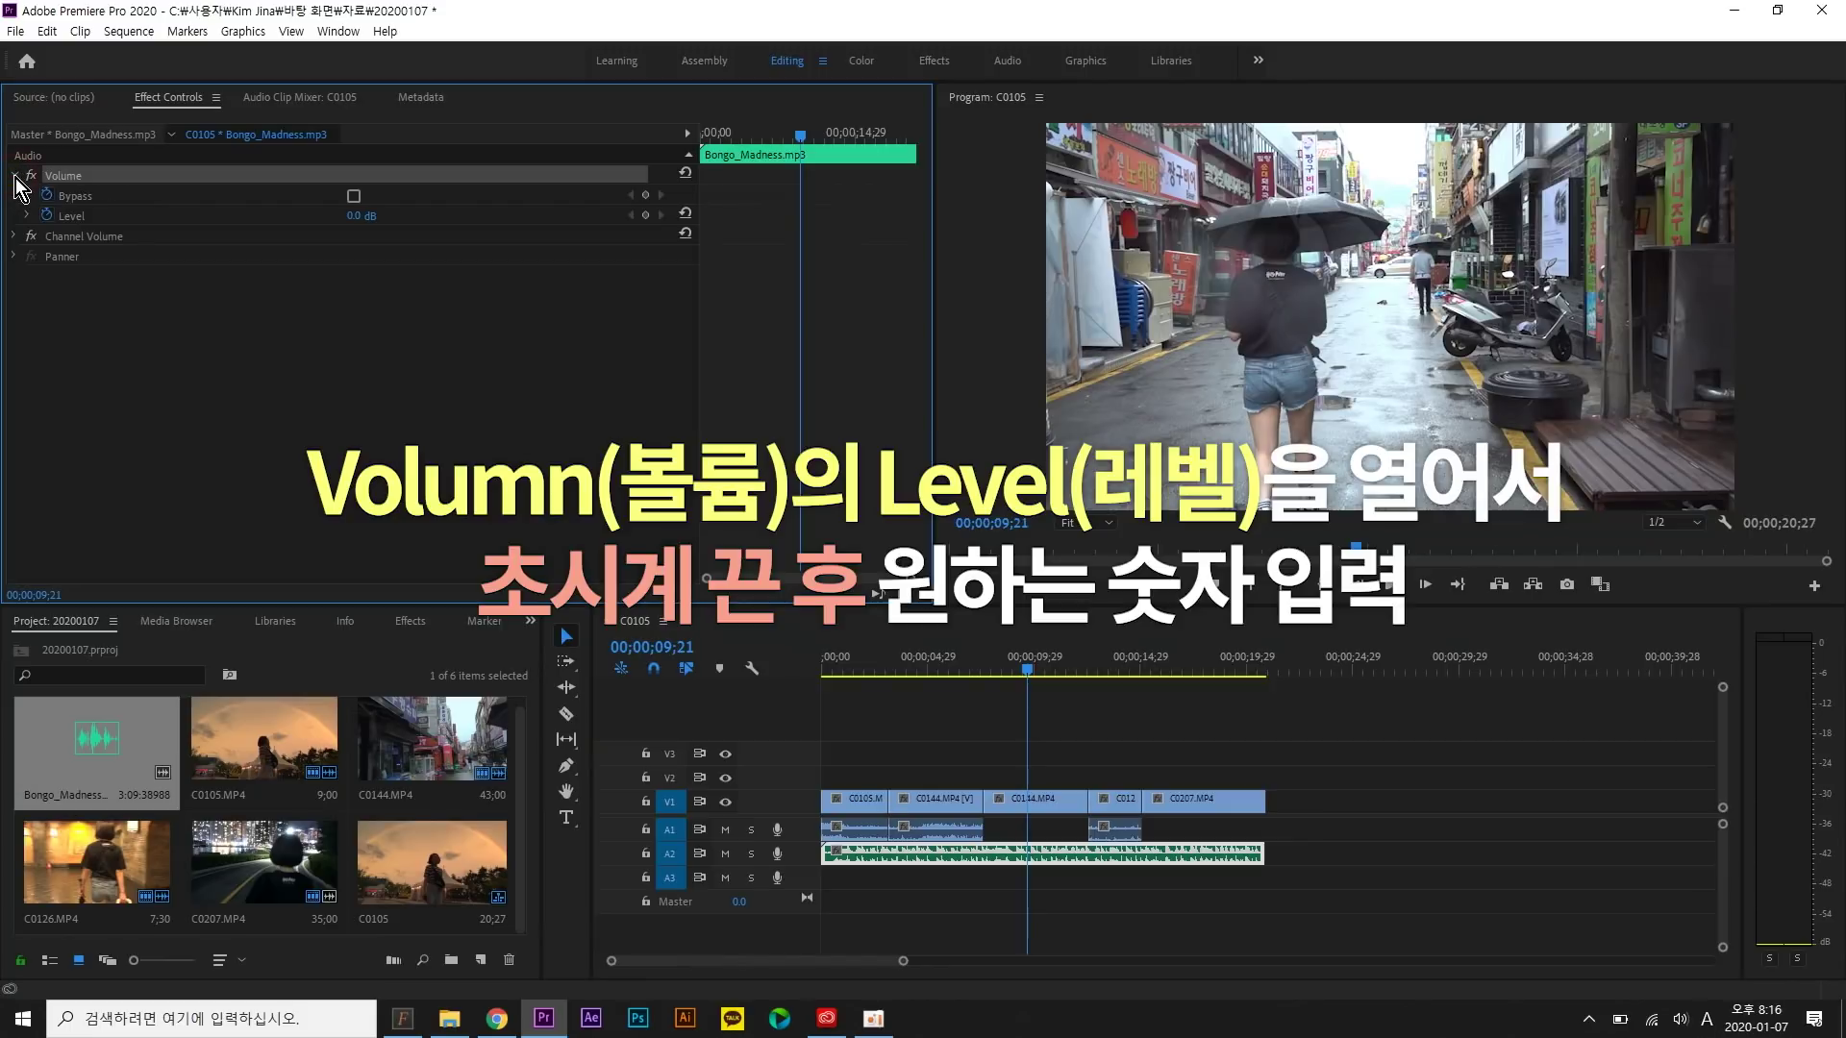
pyautogui.click(48, 217)
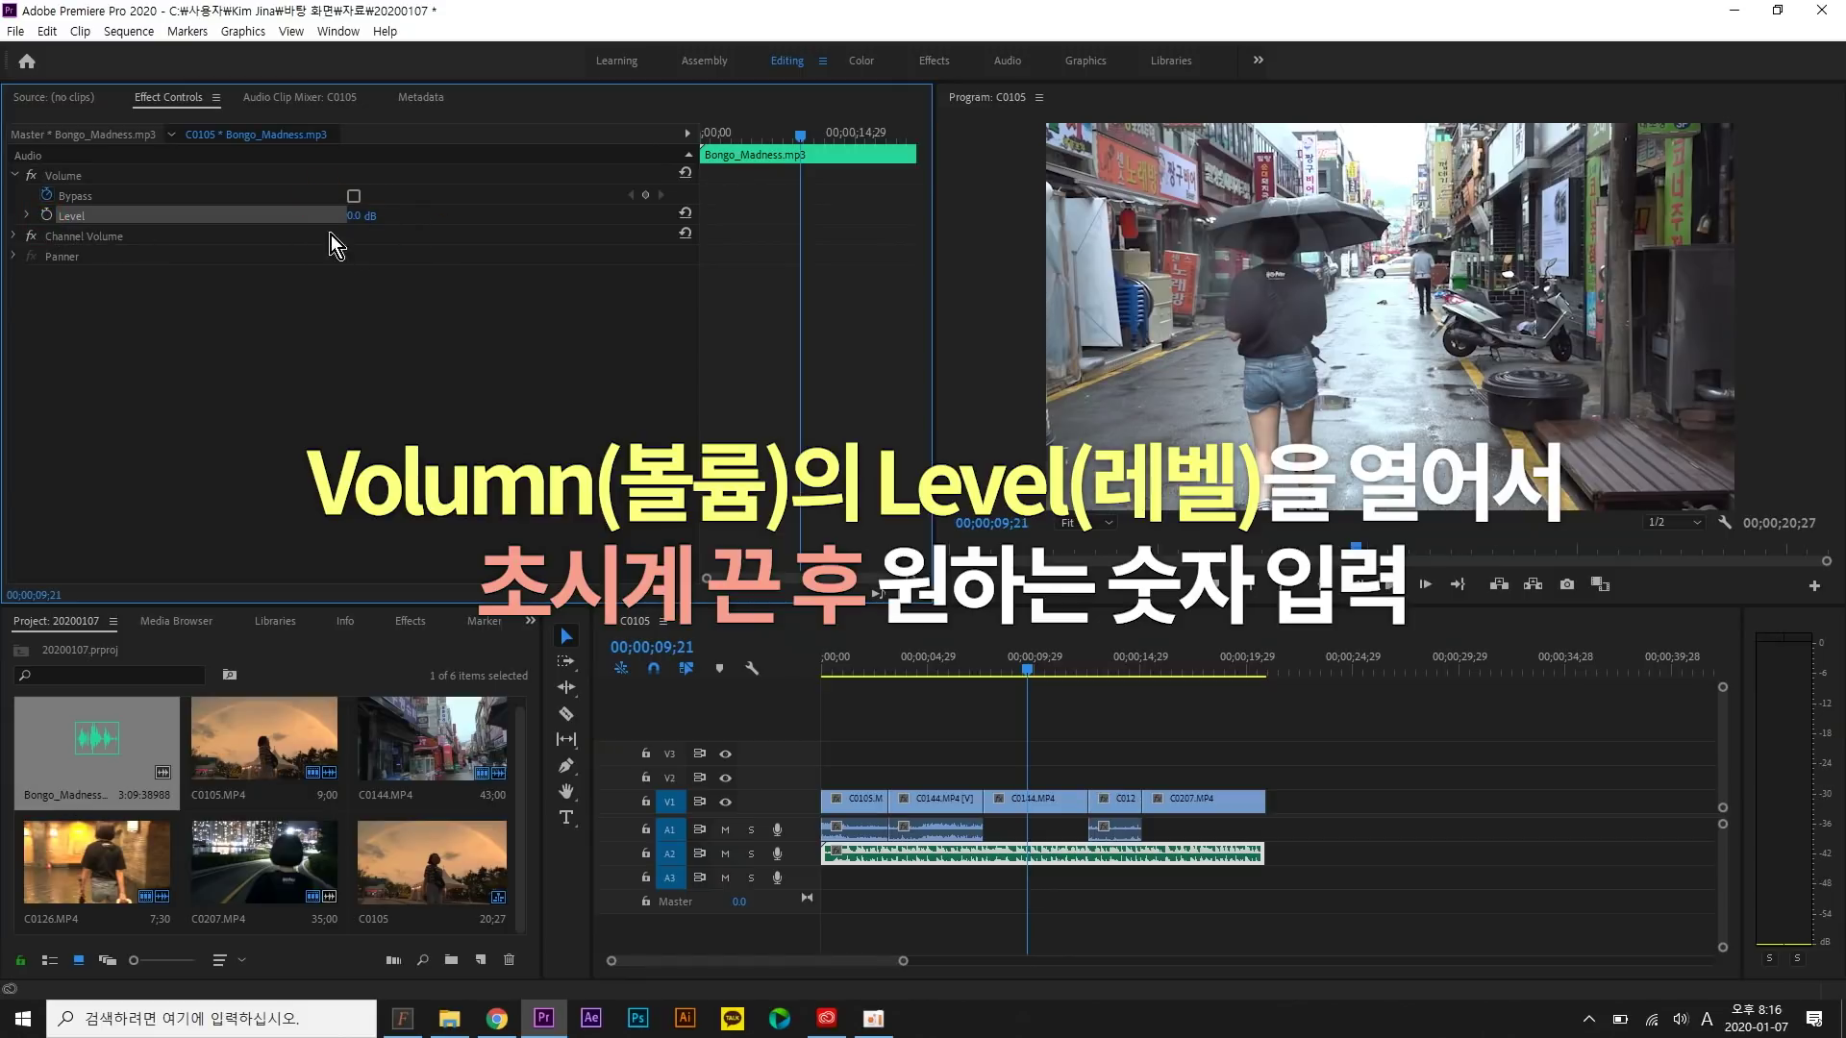
# Try the Bongo_Madness Level at 15 dB and at -30 dB, and undo both changes.
pyautogui.click(356, 217)
pyautogui.write('50')
pyautogui.press('Return')
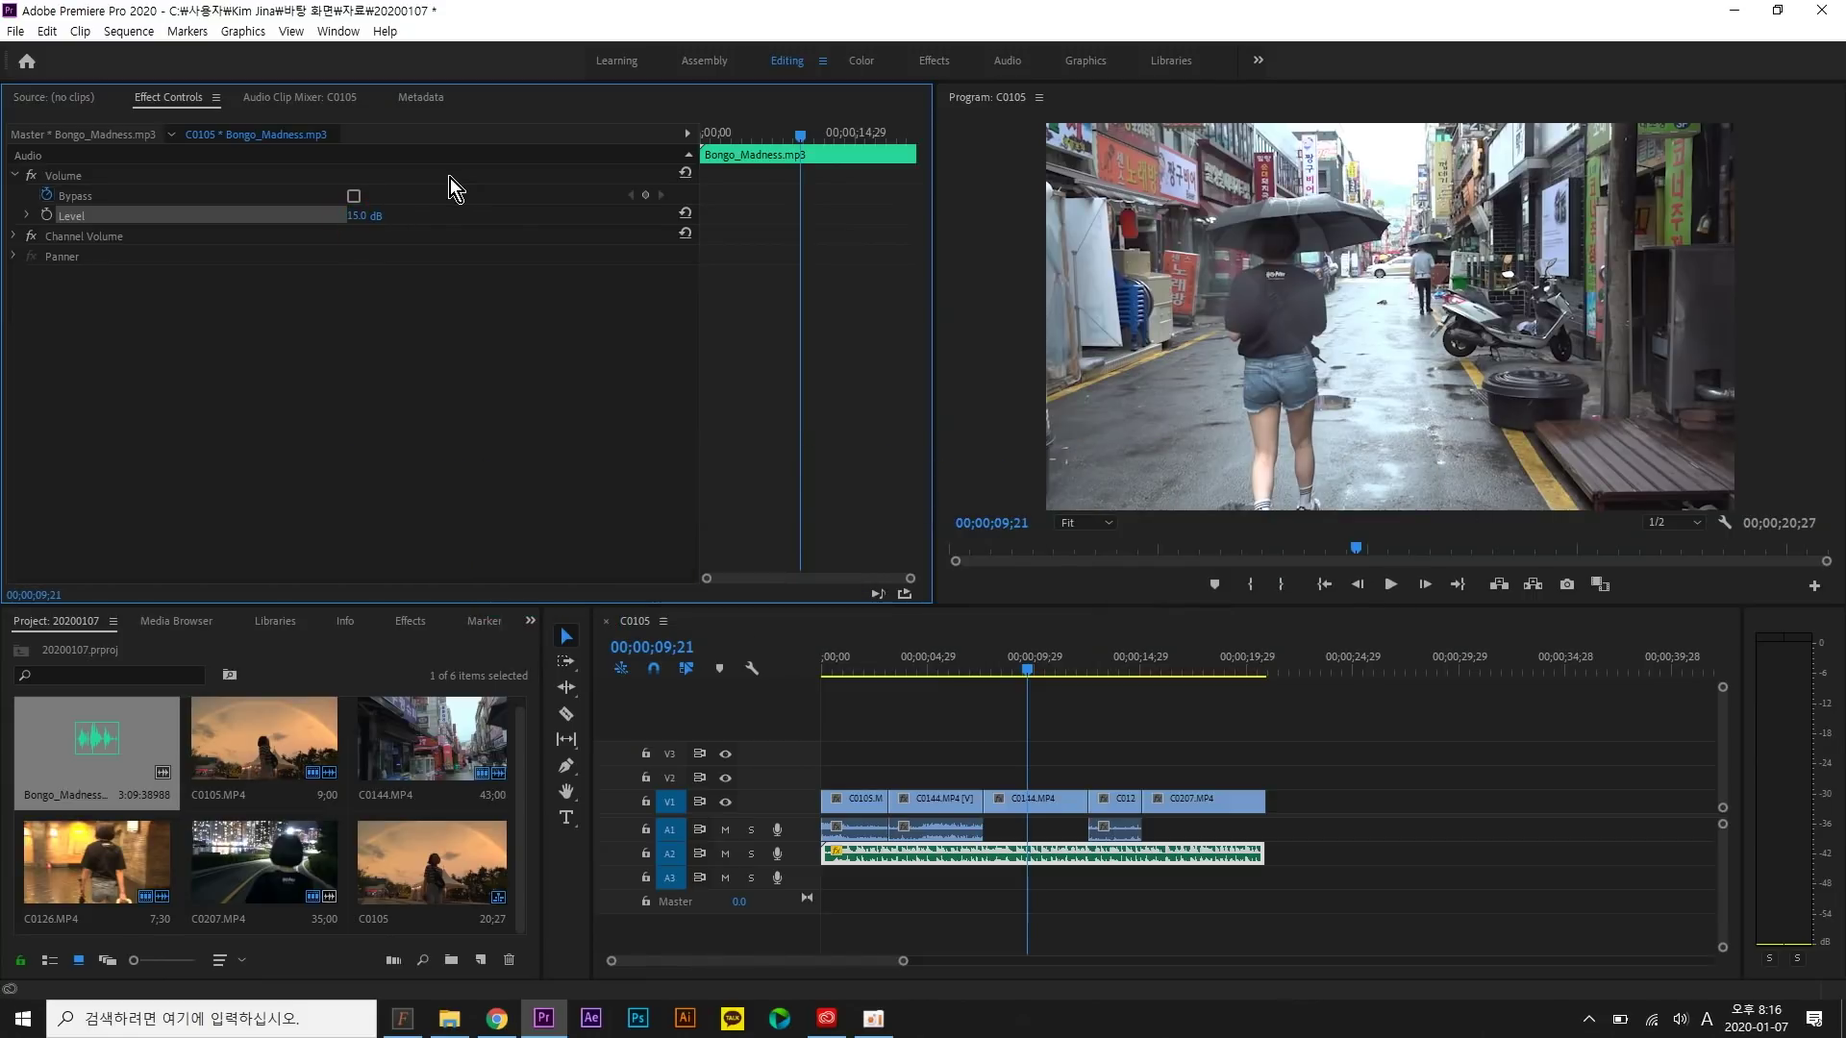
pyautogui.click(356, 217)
pyautogui.write('-30')
pyautogui.press('Return')
pyautogui.hotkey('ctrl', 'z')
pyautogui.hotkey('ctrl', 'z')
pyautogui.hotkey('ctrl', 'z')
pyautogui.moveTo(373, 280)
pyautogui.mouseDown()
pyautogui.moveTo(358, 332)
pyautogui.moveTo(443, 286)
pyautogui.moveTo(540, 309)
pyautogui.mouseUp()
pyautogui.moveTo(547, 272); pyautogui.dragTo(547, 269)
pyautogui.press('Escape')
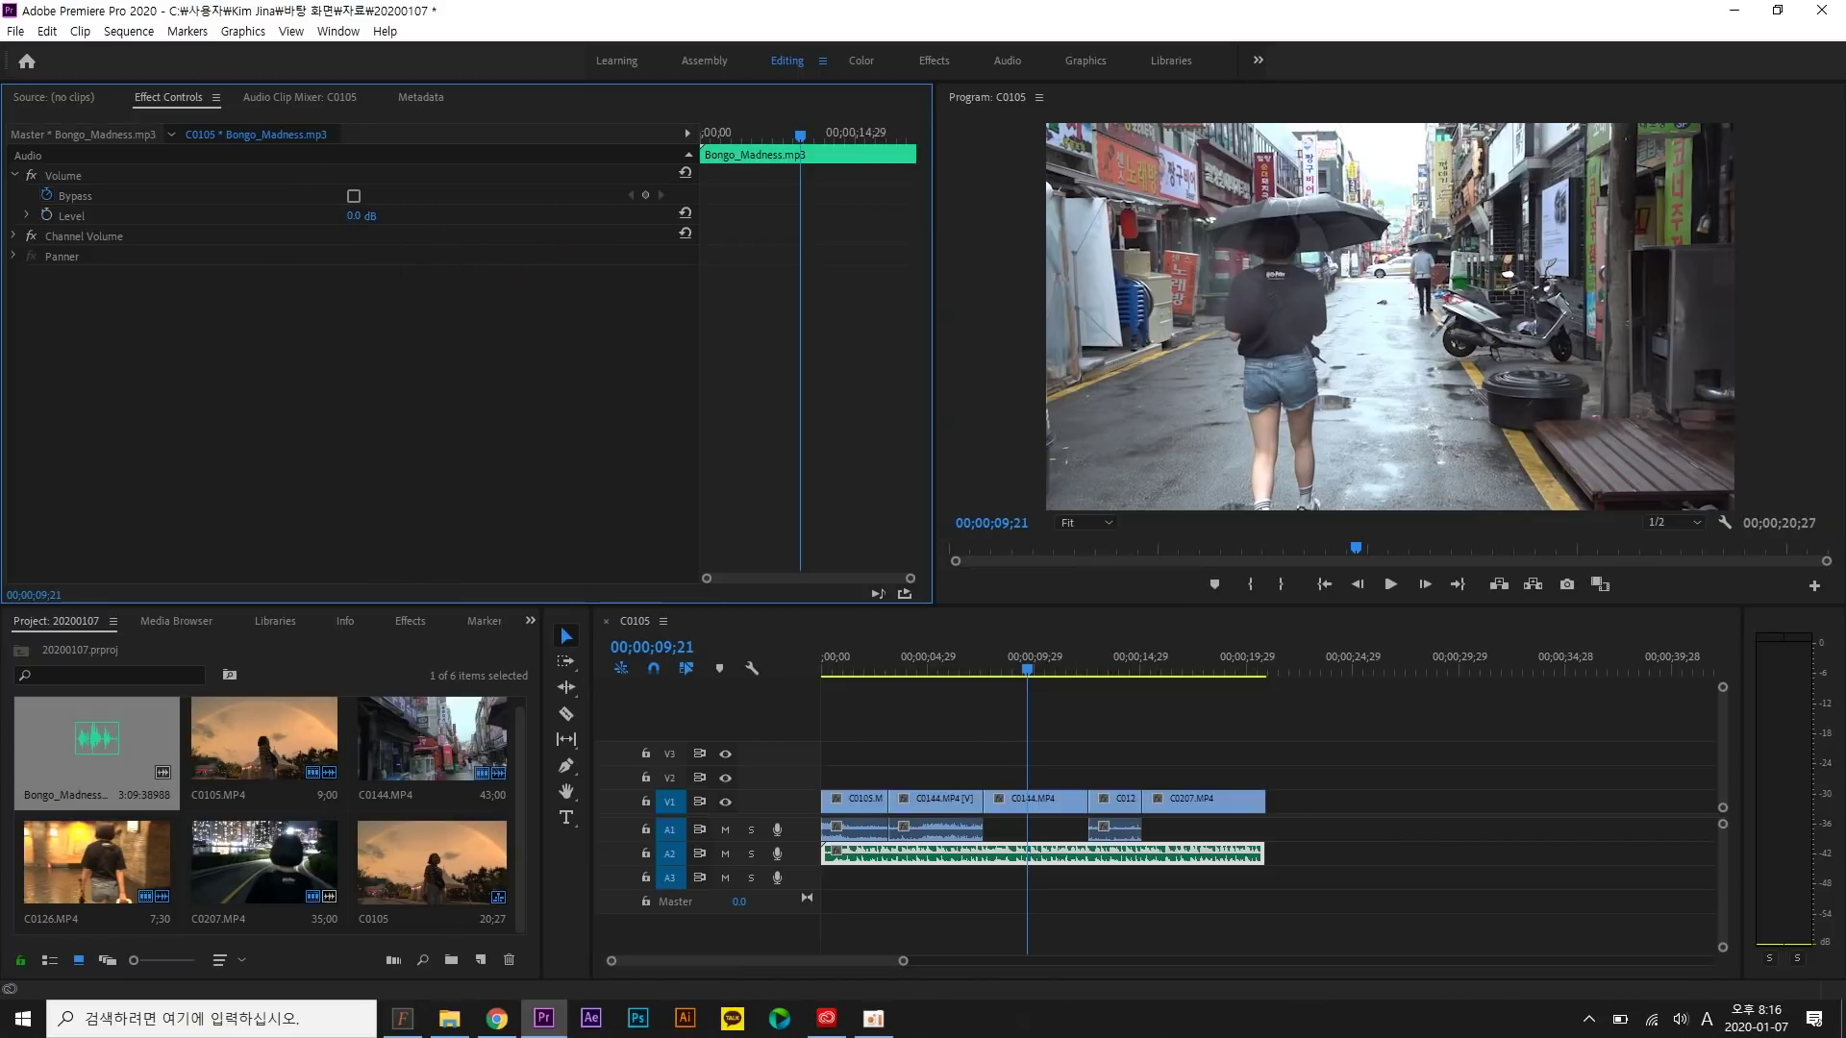
# Set the Volume Level of the Bongo_Madness clip to 15 dB.
pyautogui.click(361, 215)
pyautogui.write('15')
pyautogui.press('Return')
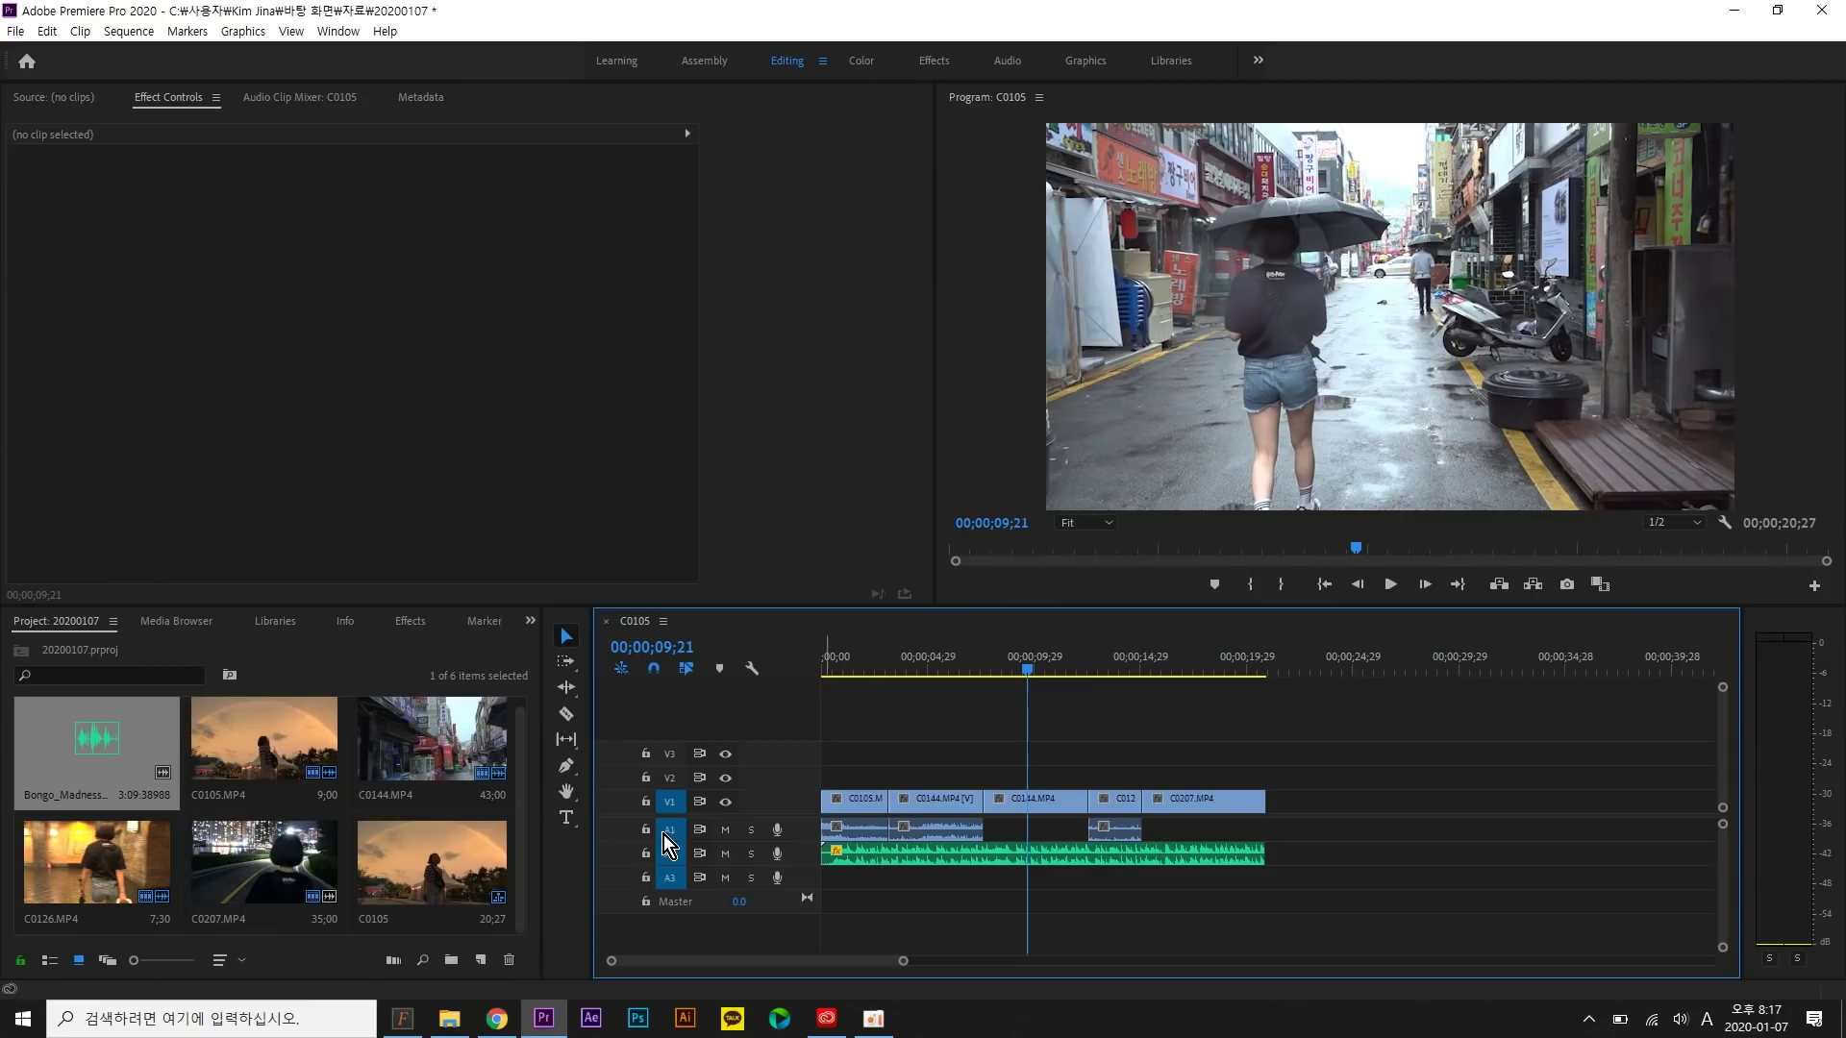
# Add the caption "편집하는여자입니다" over the picture at 00;00;09;21 with the Type tool.
pyautogui.click(568, 822)
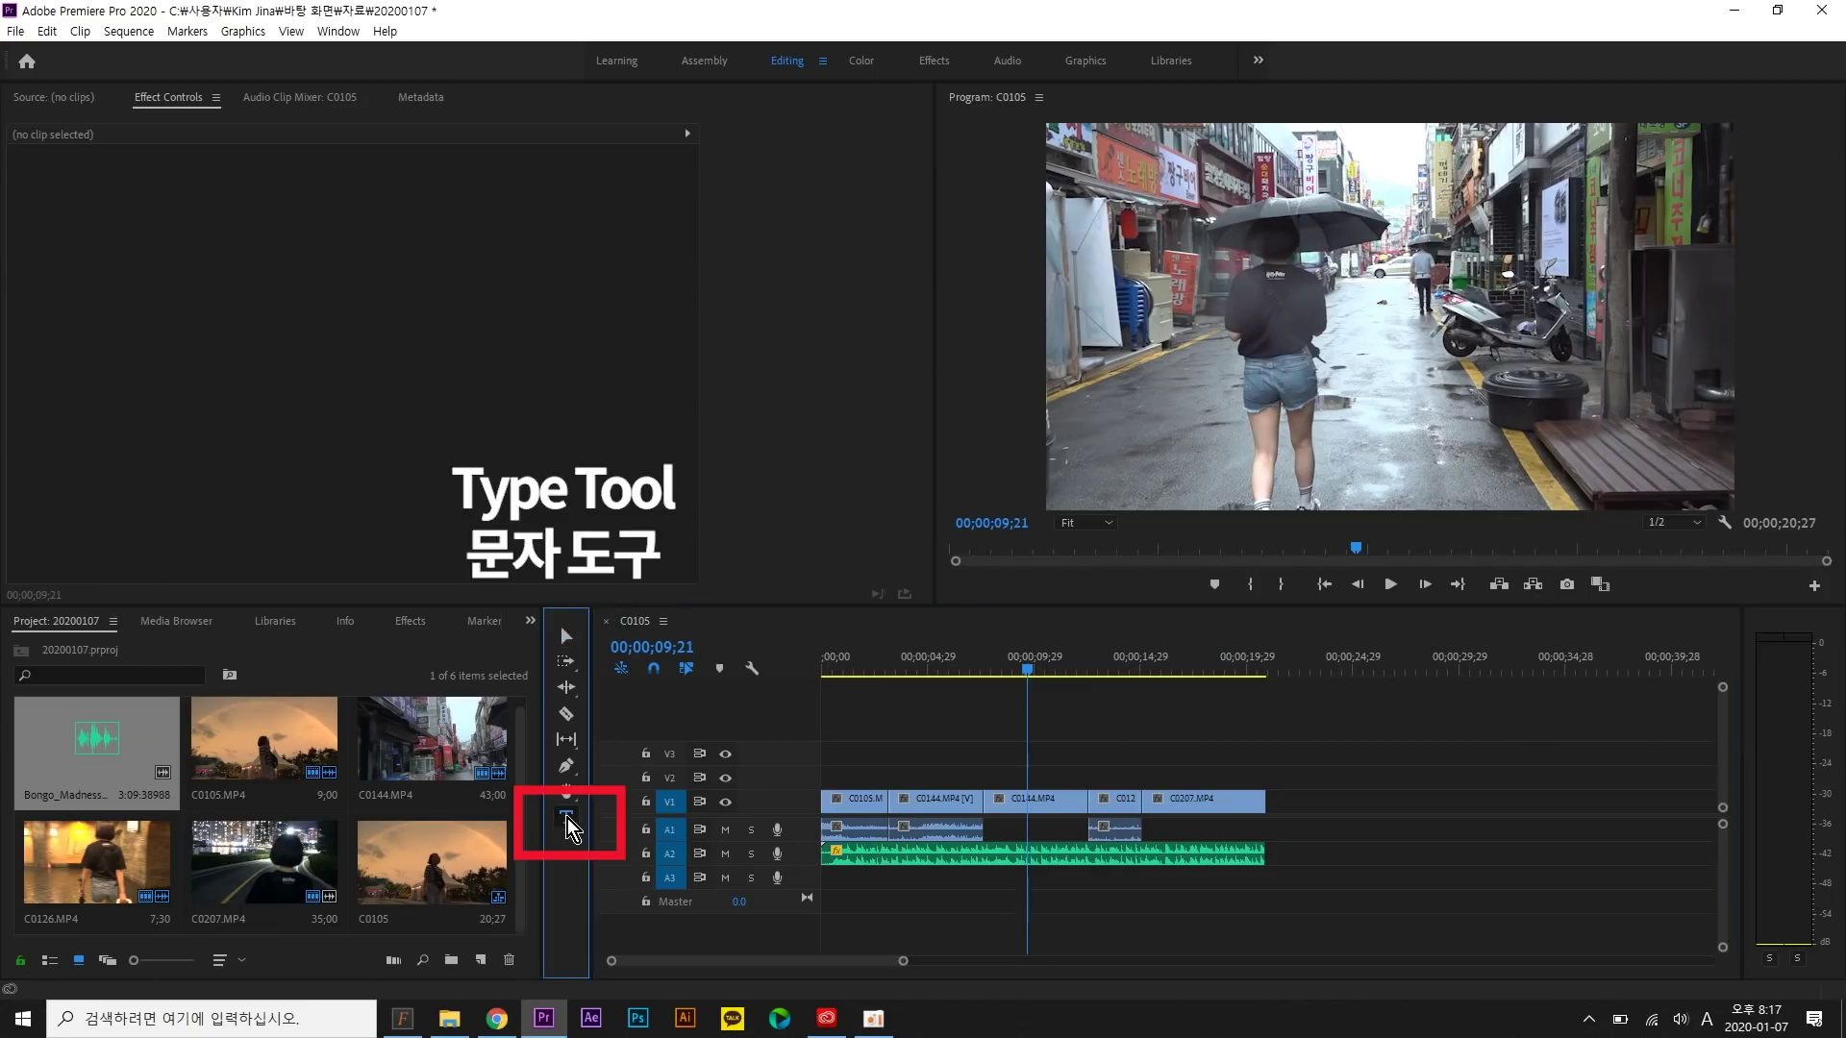
pyautogui.click(1298, 337)
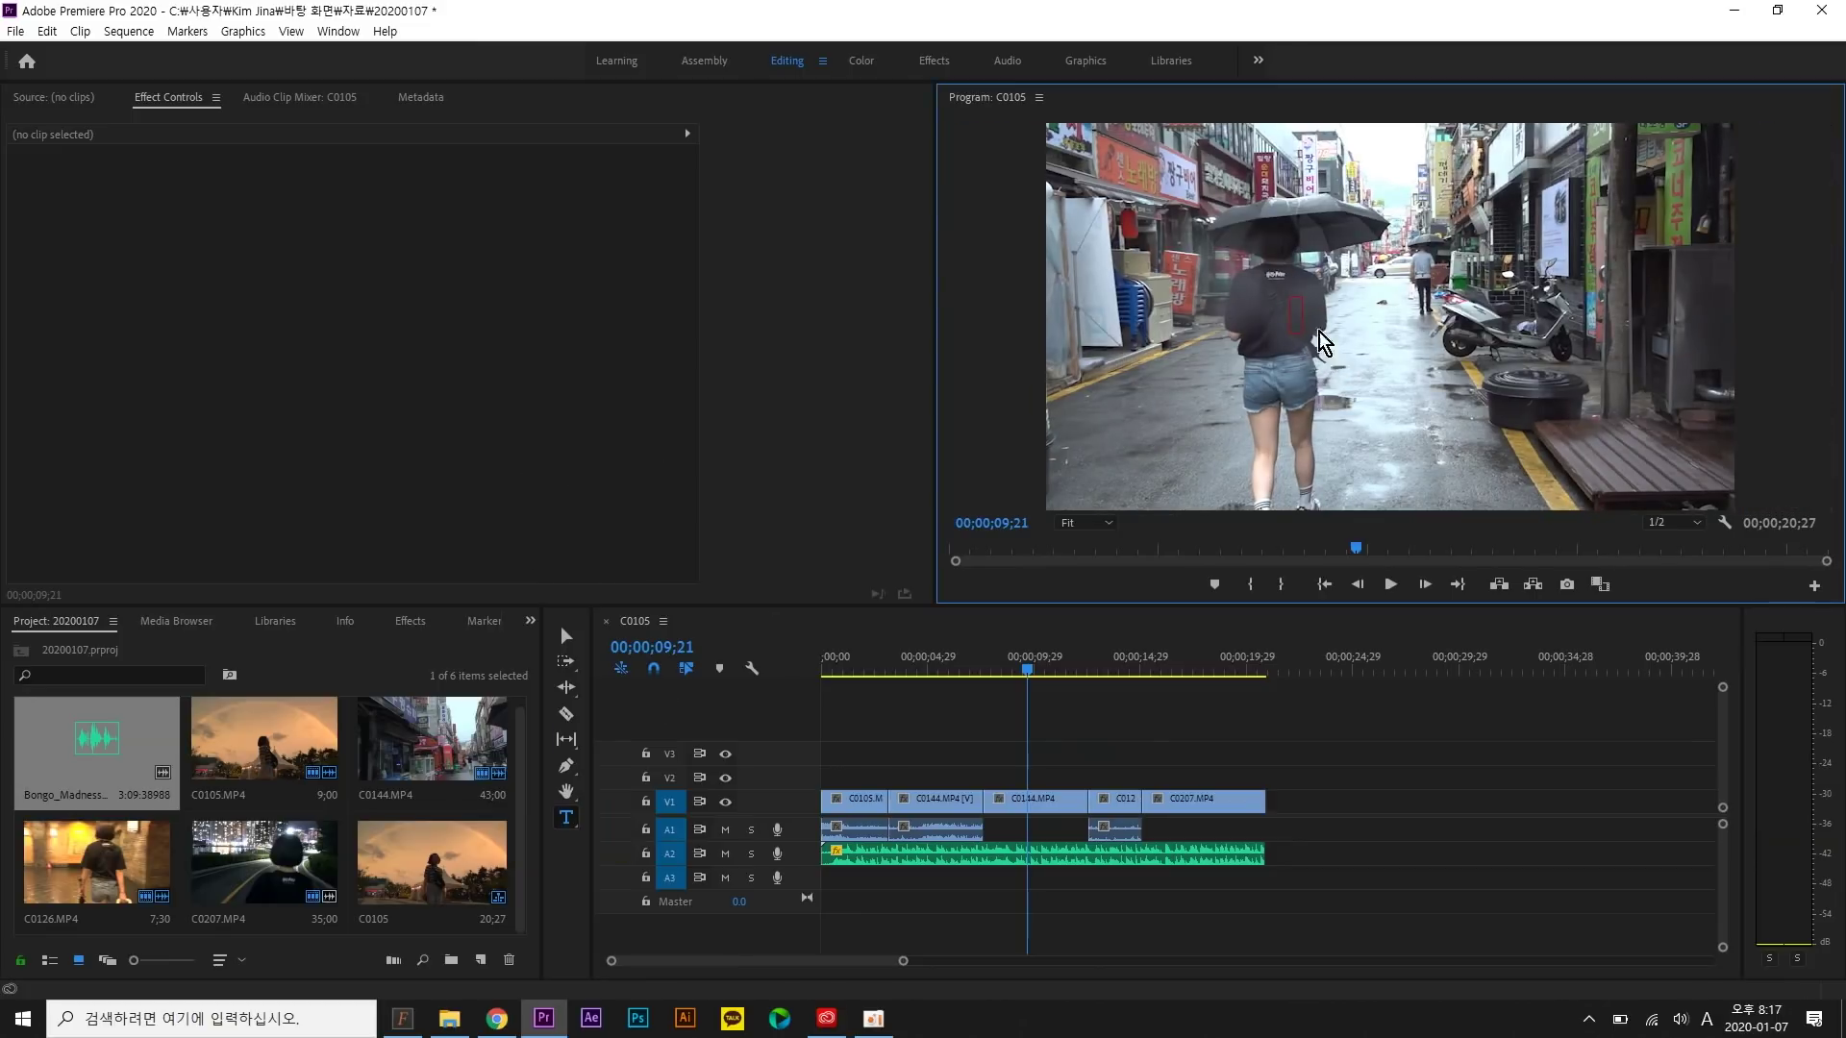
pyautogui.write('di')
pyautogui.press('BackSpace')
pyautogui.press('BackSpace')
pyautogui.press('Hangul')
pyautogui.write('편집하는여자입니')
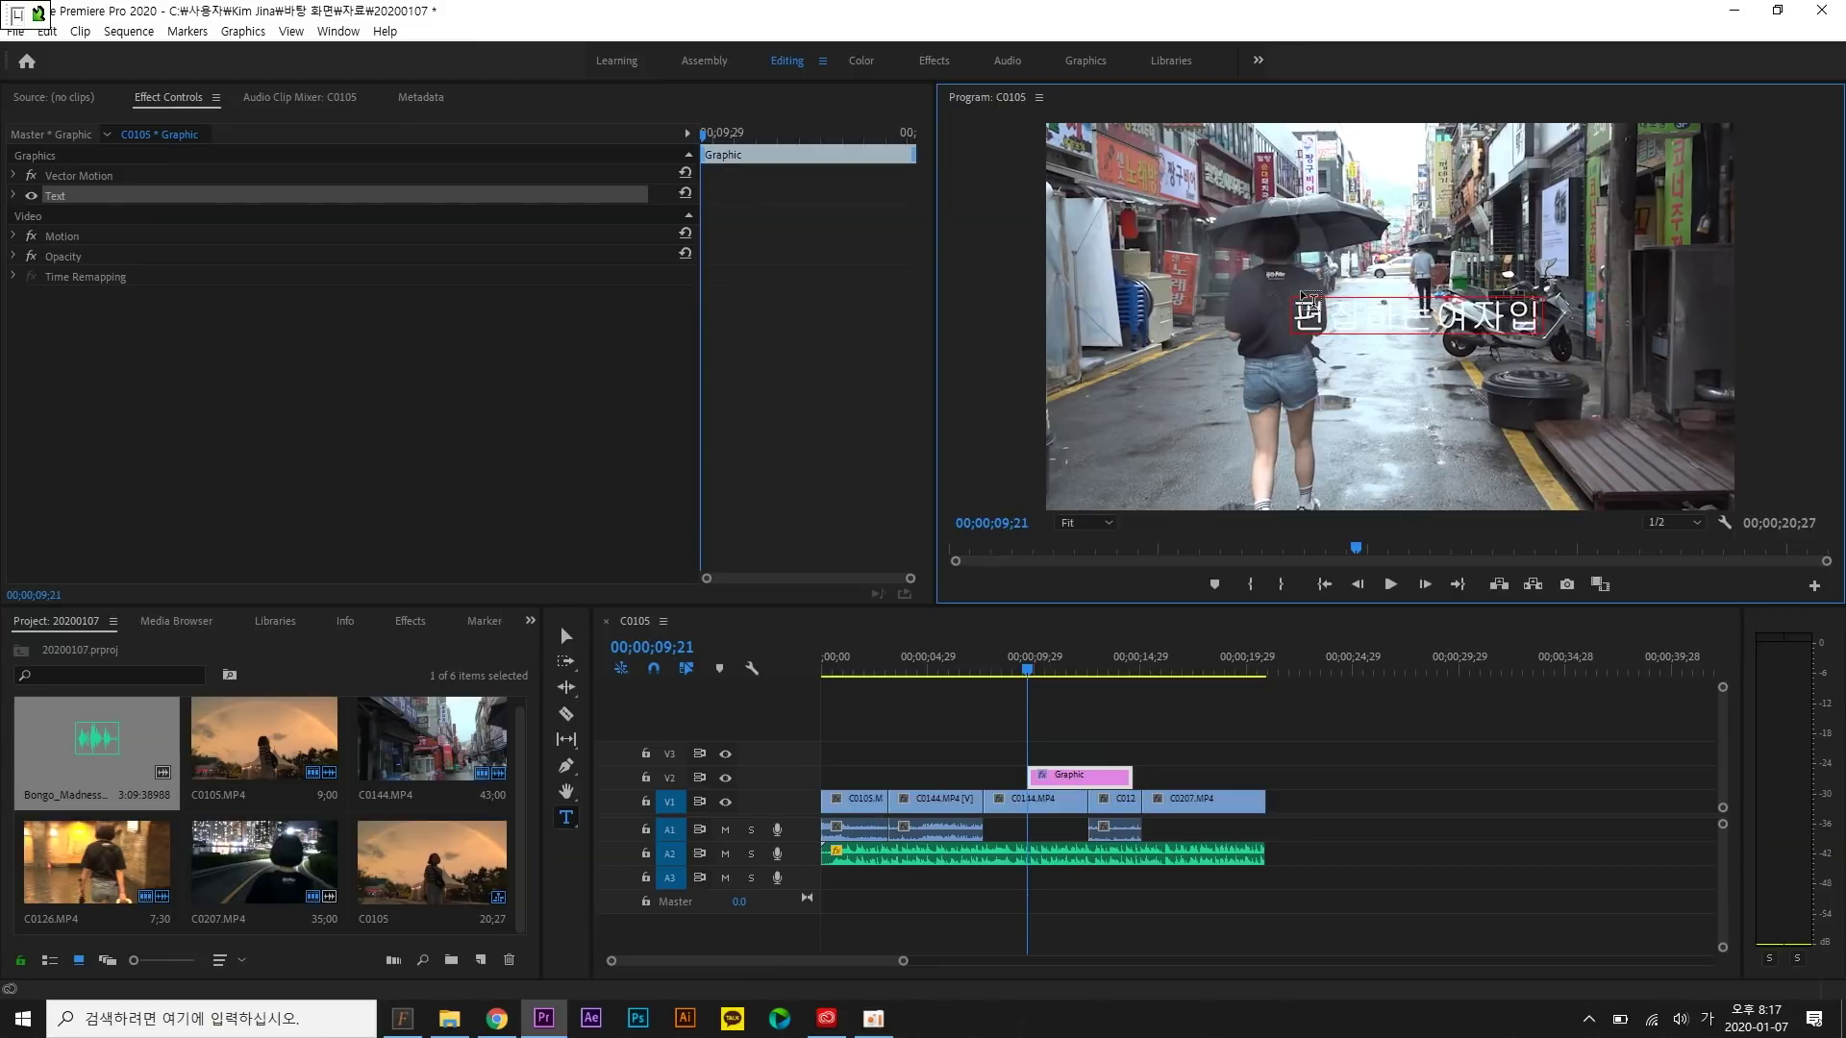
pyautogui.click(567, 637)
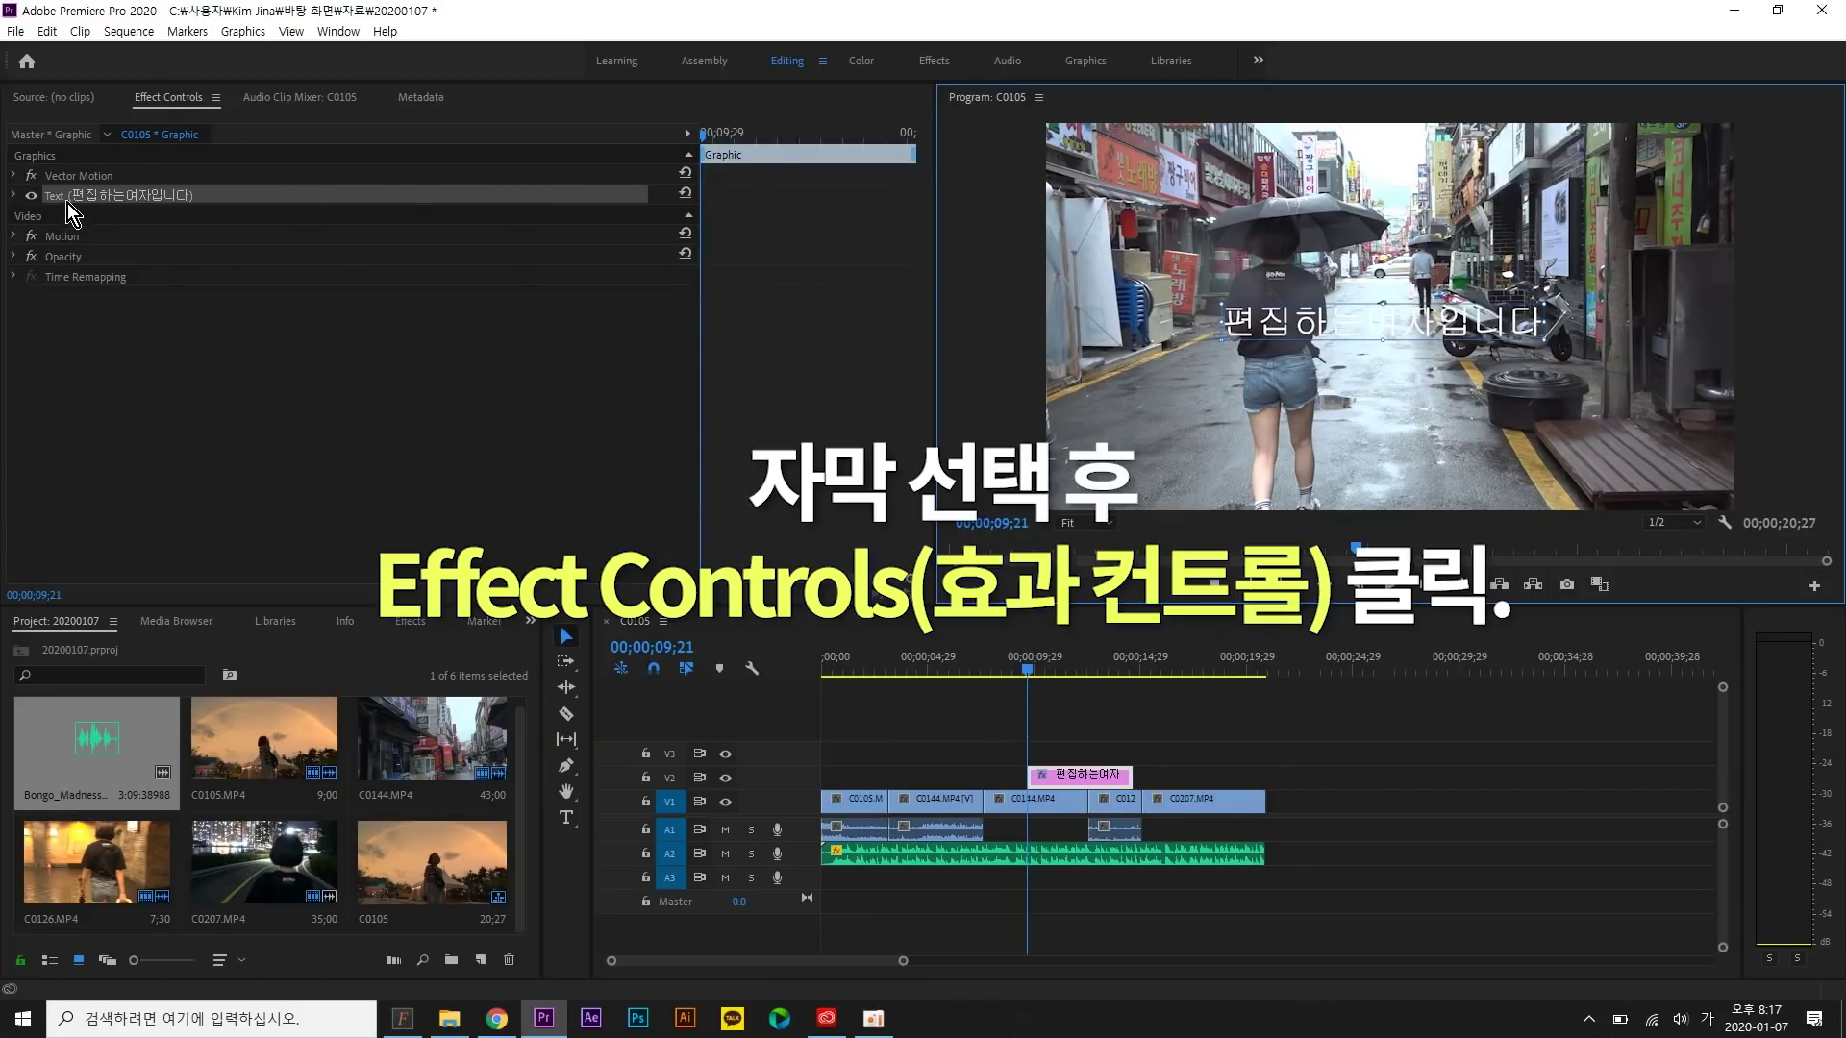
# Show the caption's Source Text settings and change its font to NanumGothic.
pyautogui.click(14, 195)
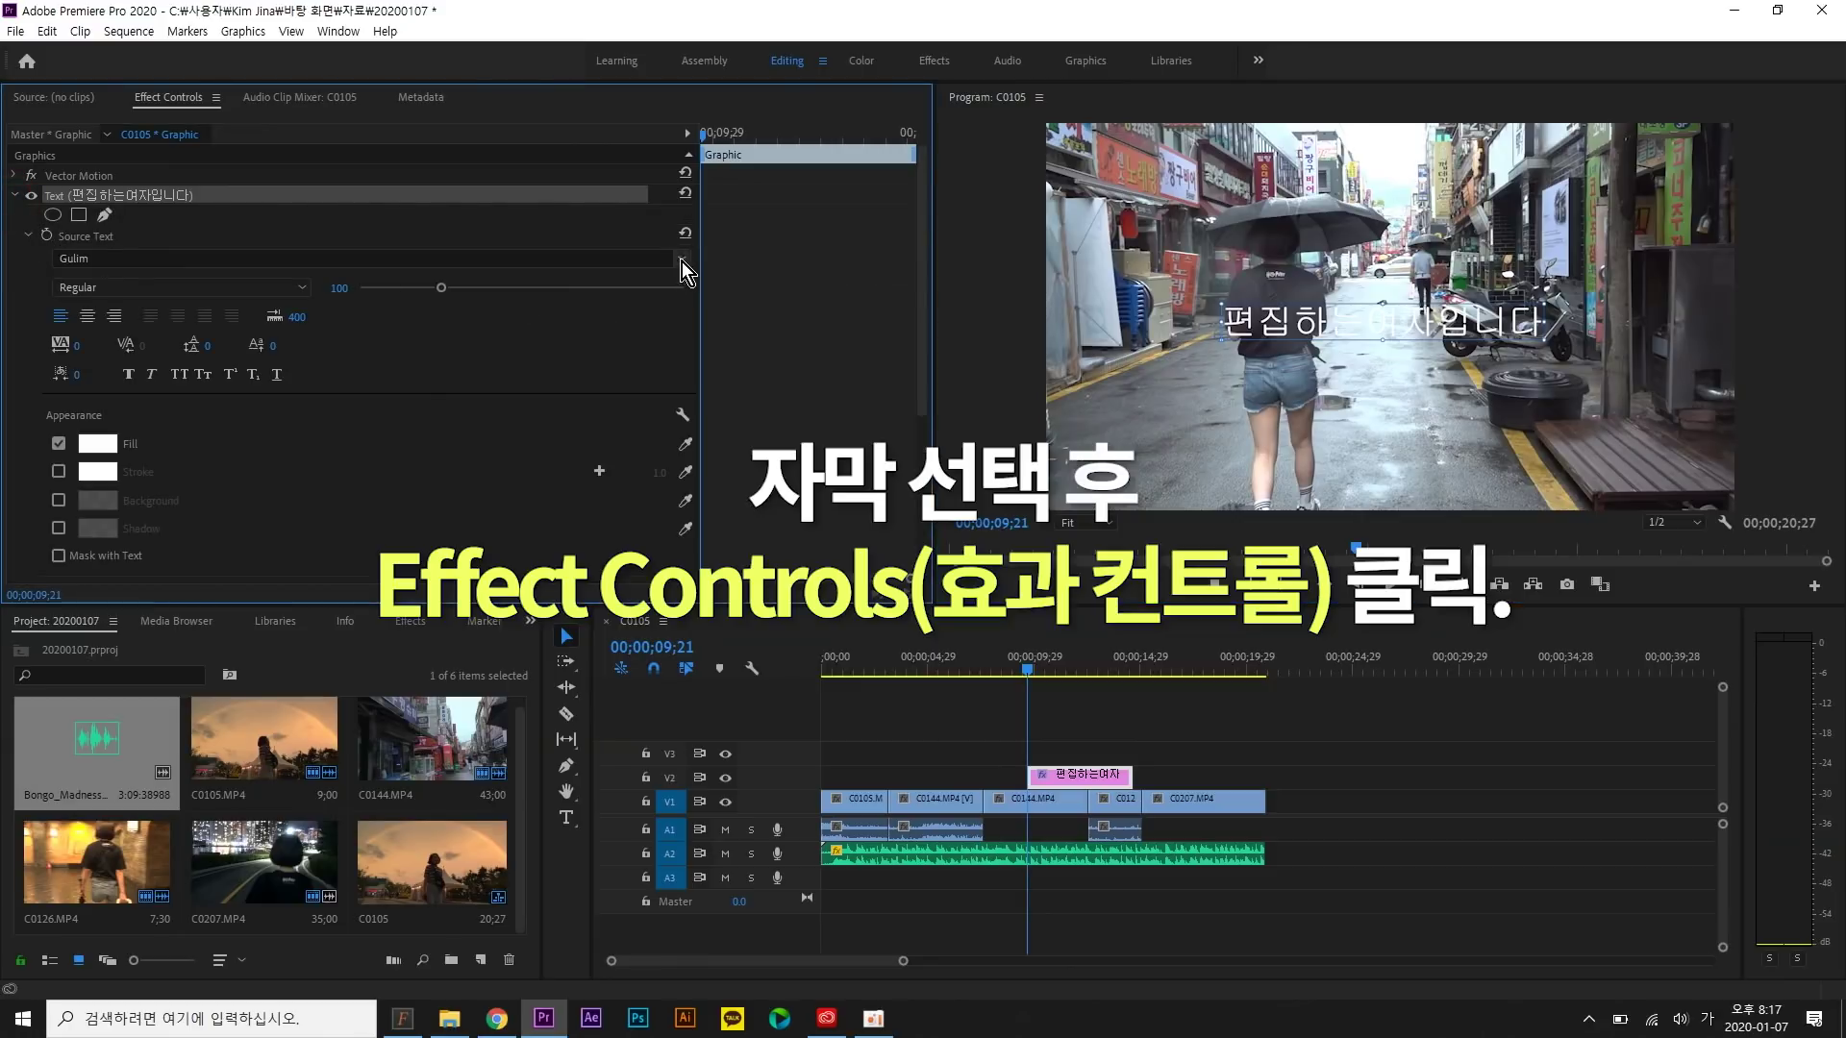
pyautogui.click(680, 259)
pyautogui.scroll(-5, 171, 538)
pyautogui.click(144, 439)
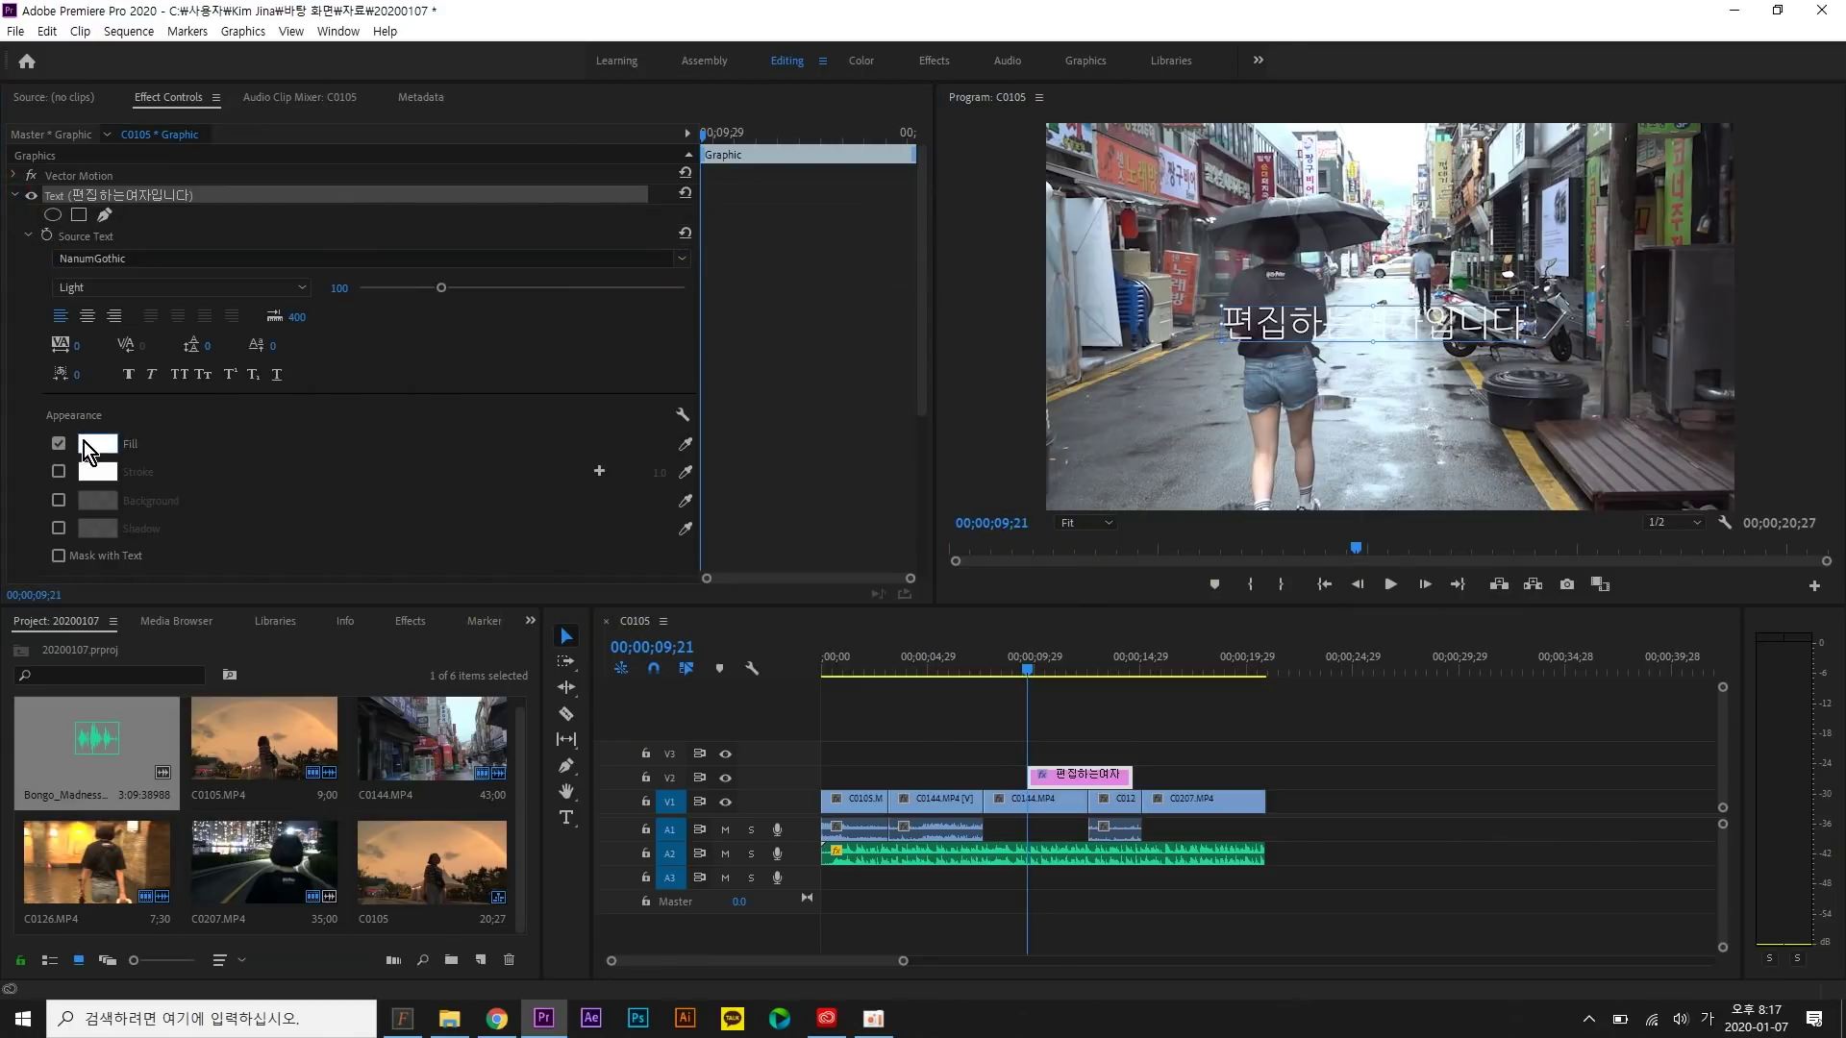
# Change the caption's fill colour to red D72E2E.
pyautogui.click(98, 446)
pyautogui.click(756, 524)
pyautogui.click(776, 567)
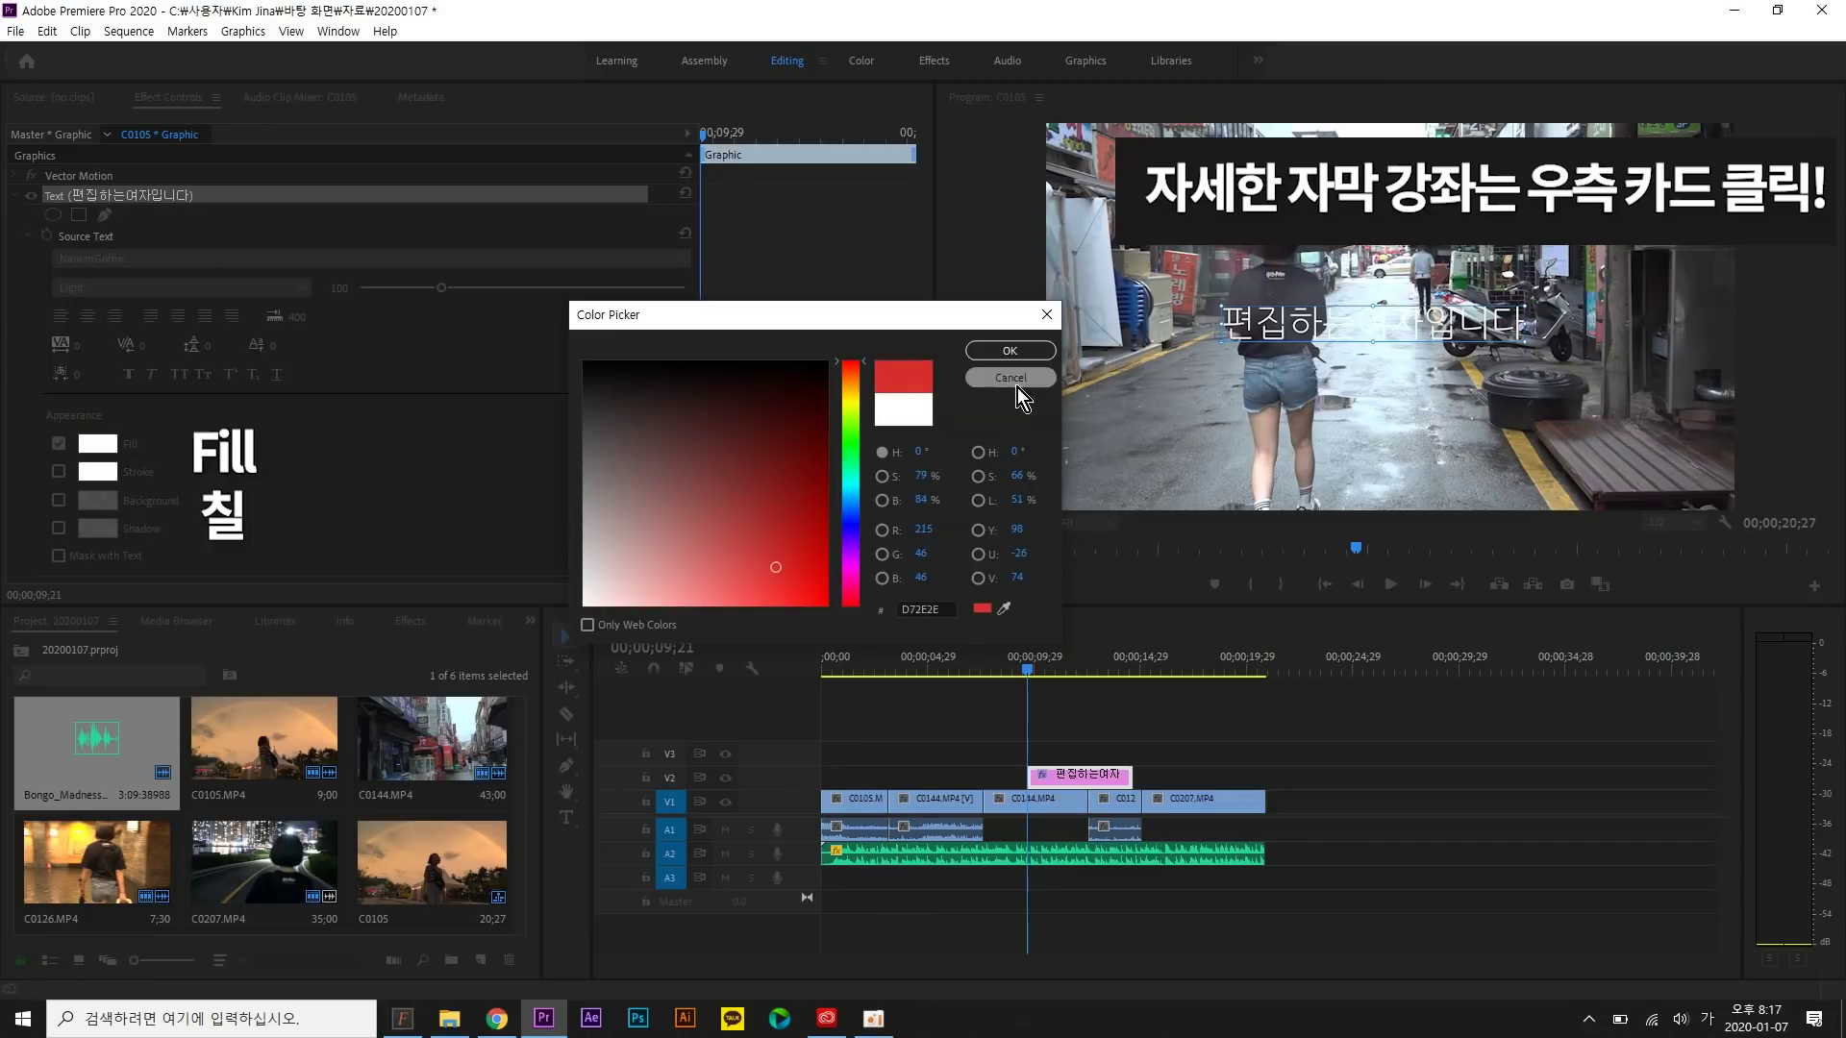
pyautogui.click(1008, 351)
# Move the caption to the lower-left part of the picture and trim its V2 clip to end over the C0126.MP4 clip.
pyautogui.moveTo(1385, 324); pyautogui.dragTo(1255, 448)
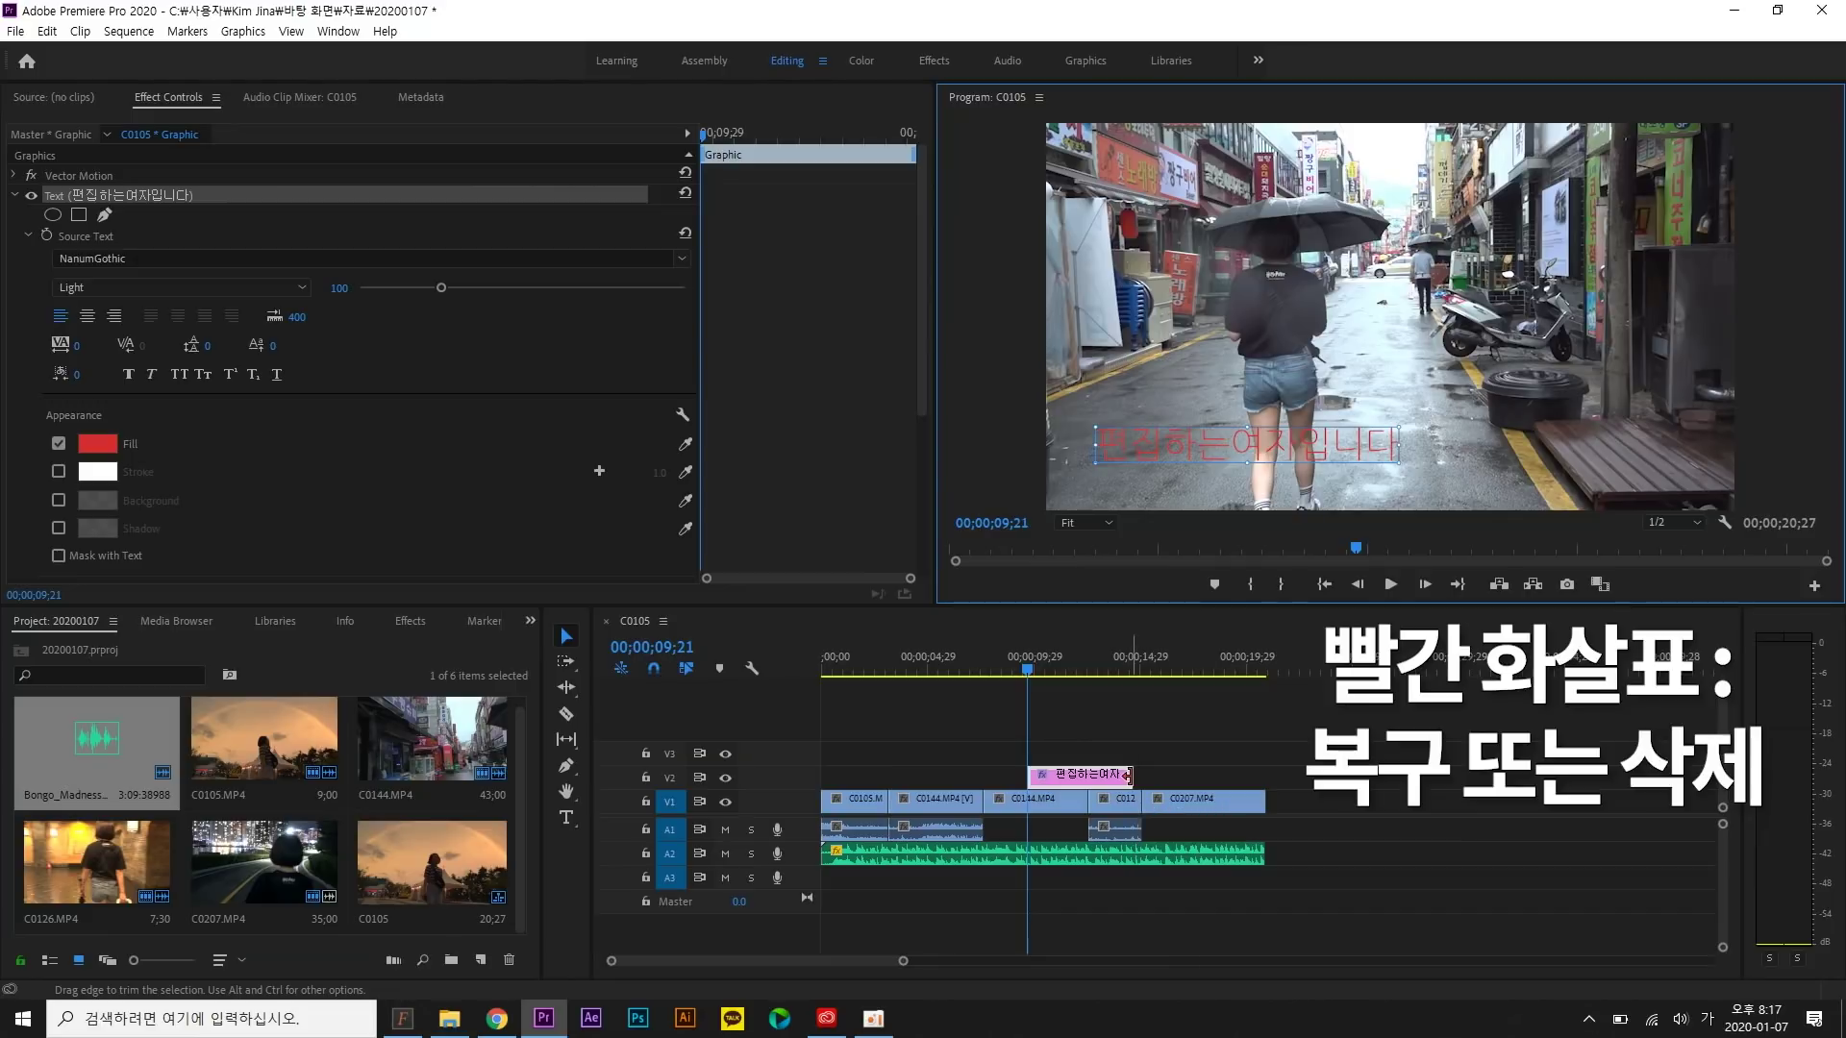
pyautogui.moveTo(1130, 775)
pyautogui.mouseDown()
pyautogui.moveTo(1085, 773)
pyautogui.moveTo(1140, 774)
pyautogui.mouseUp()
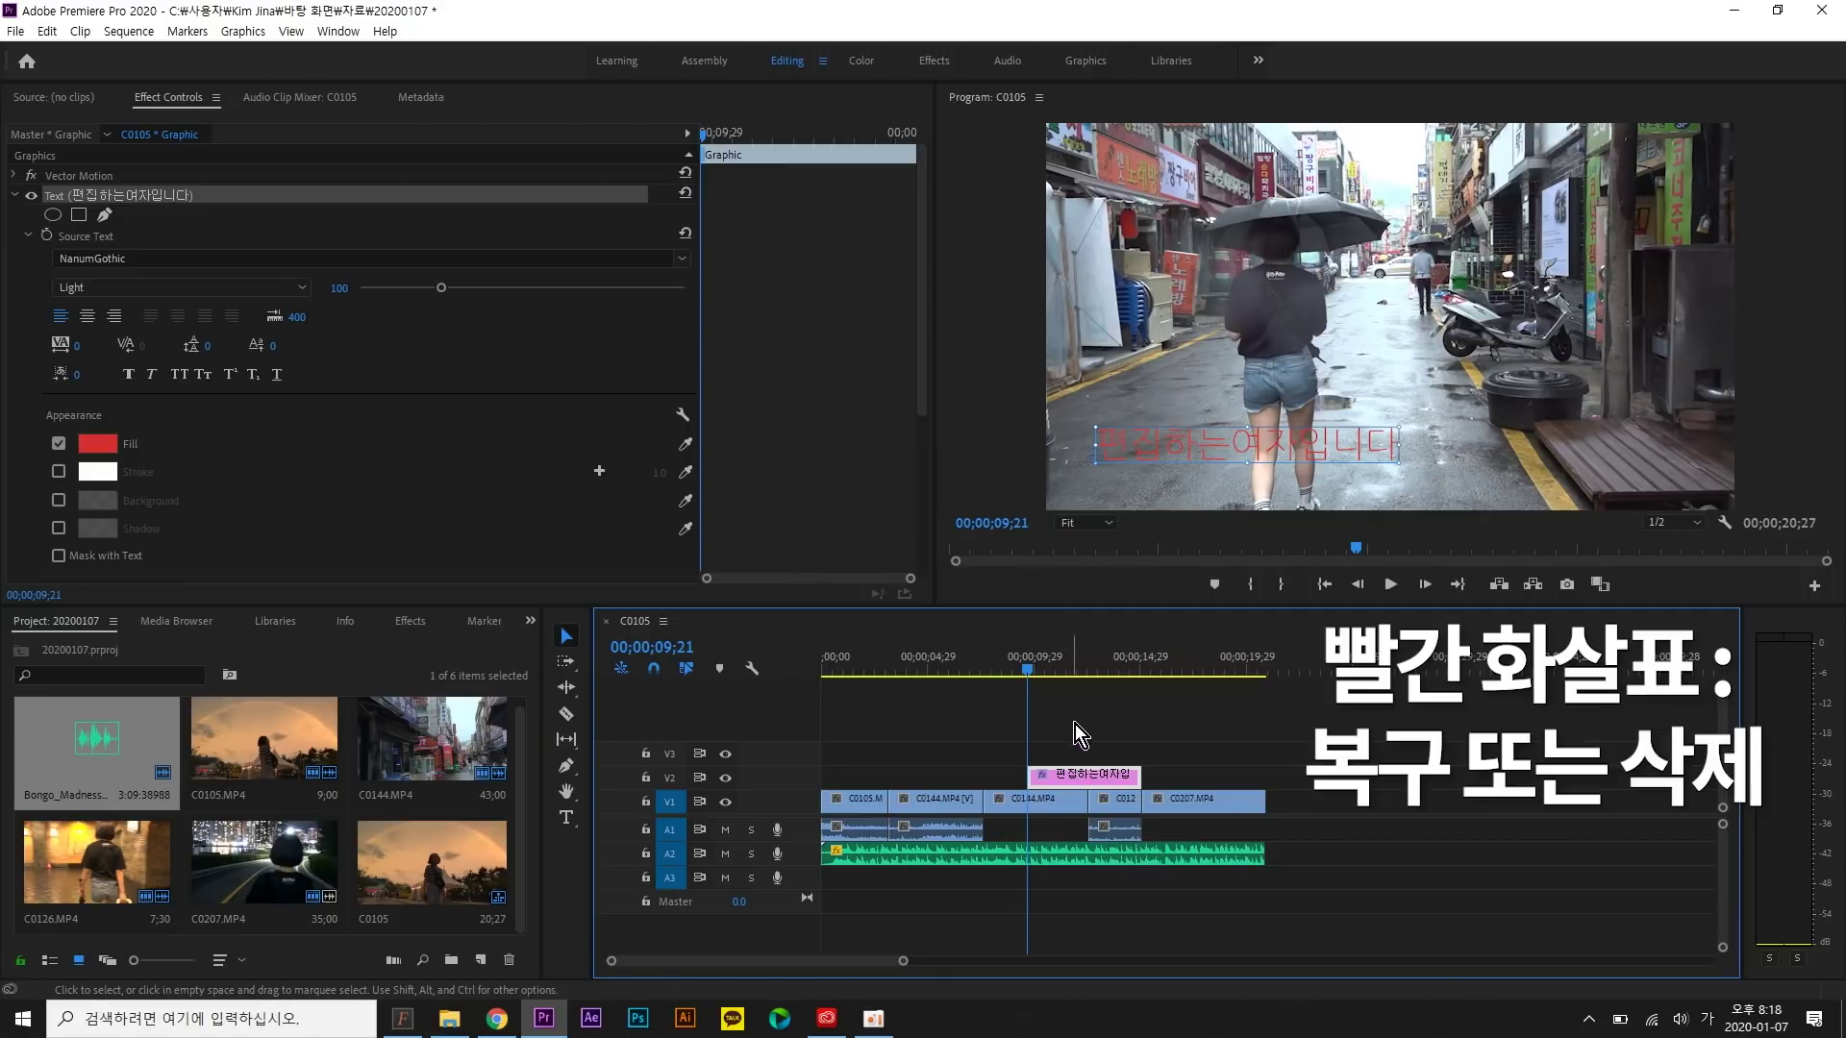
pyautogui.moveTo(1132, 775); pyautogui.dragTo(1113, 775)
# Extend the ends of the C0207.MP4 clip and the A2 music to about 00;00;22;16.
pyautogui.click(1201, 675)
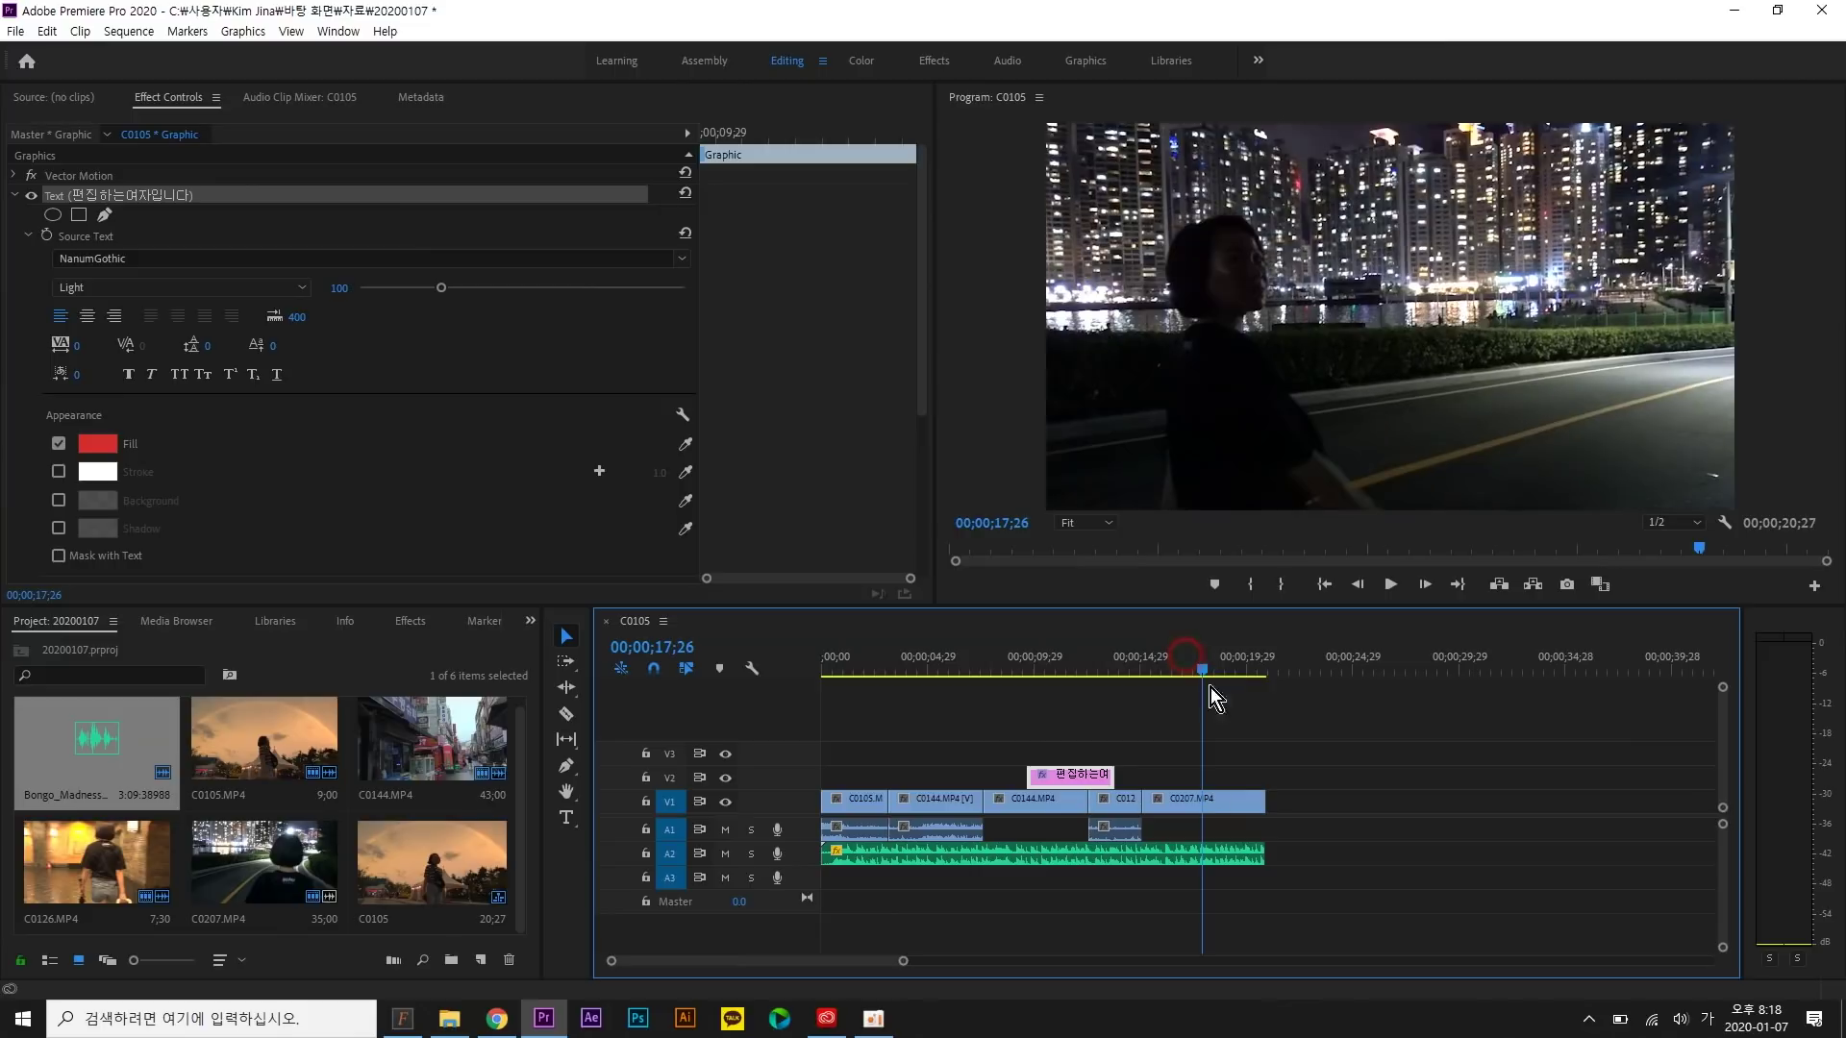
pyautogui.click(1218, 800)
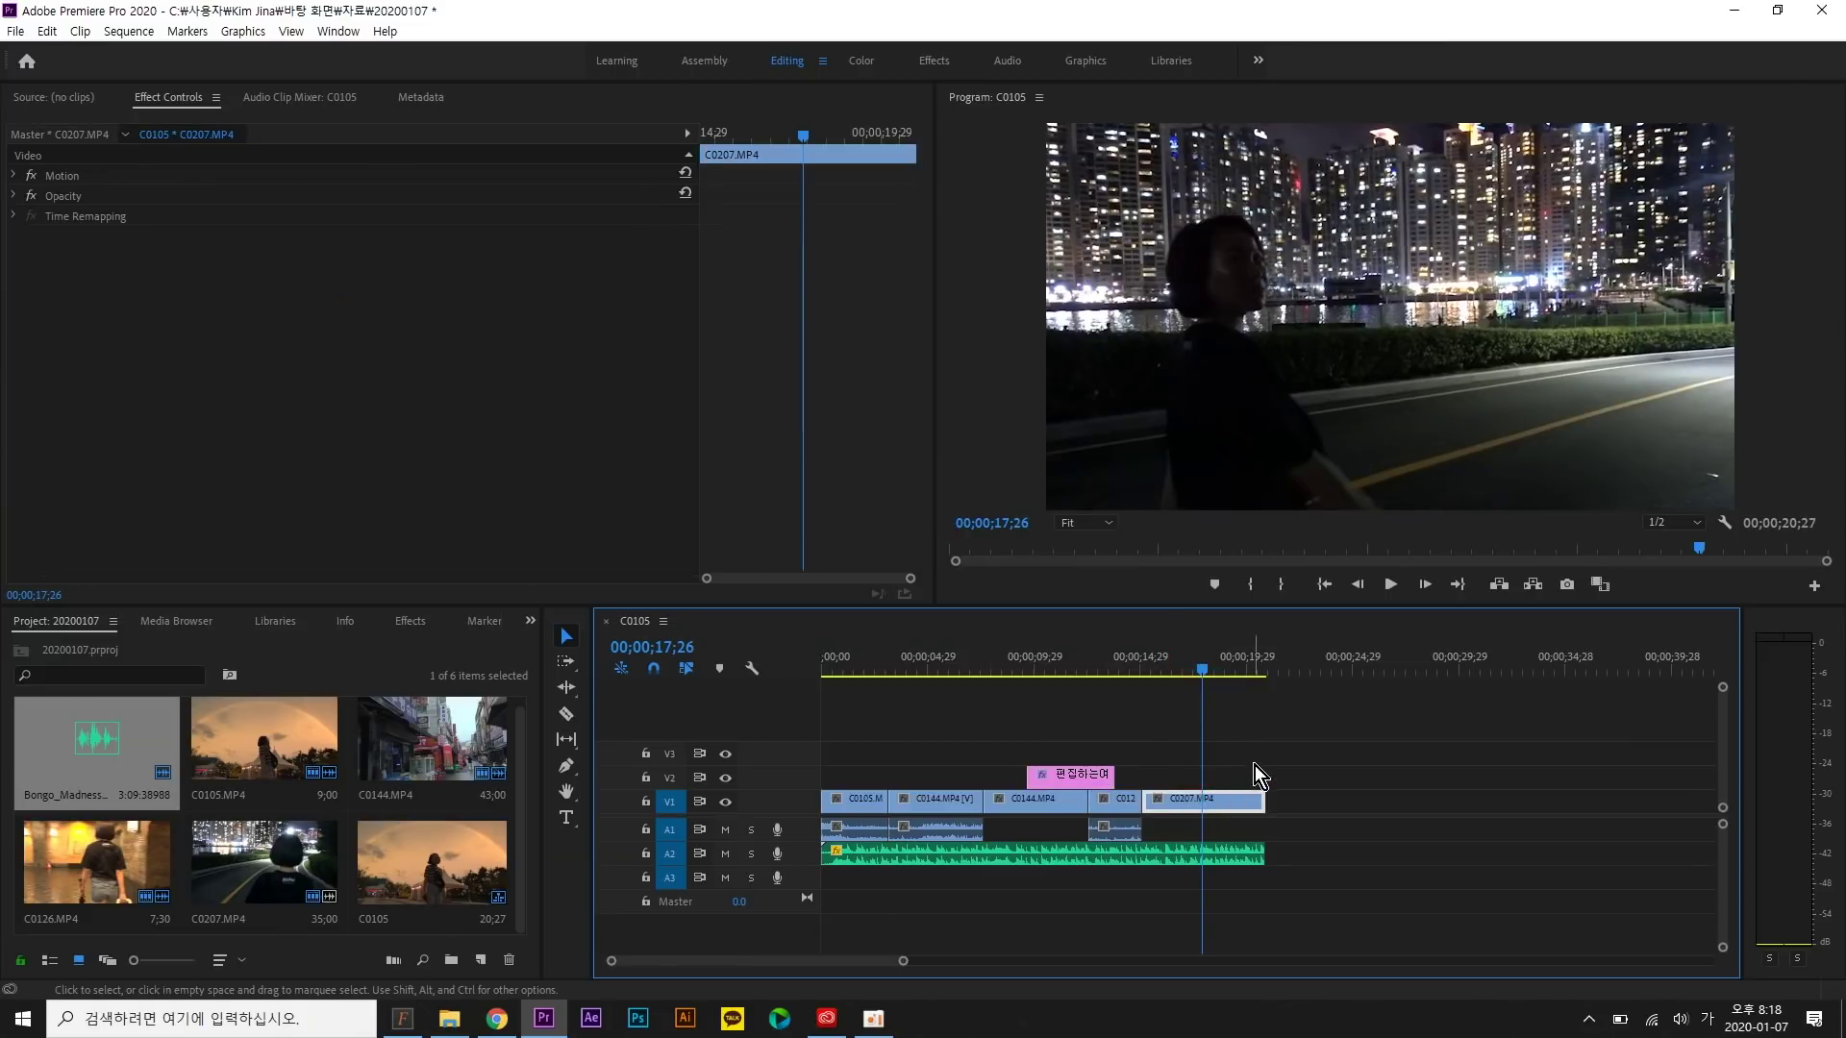
pyautogui.moveTo(1257, 799); pyautogui.dragTo(1298, 854)
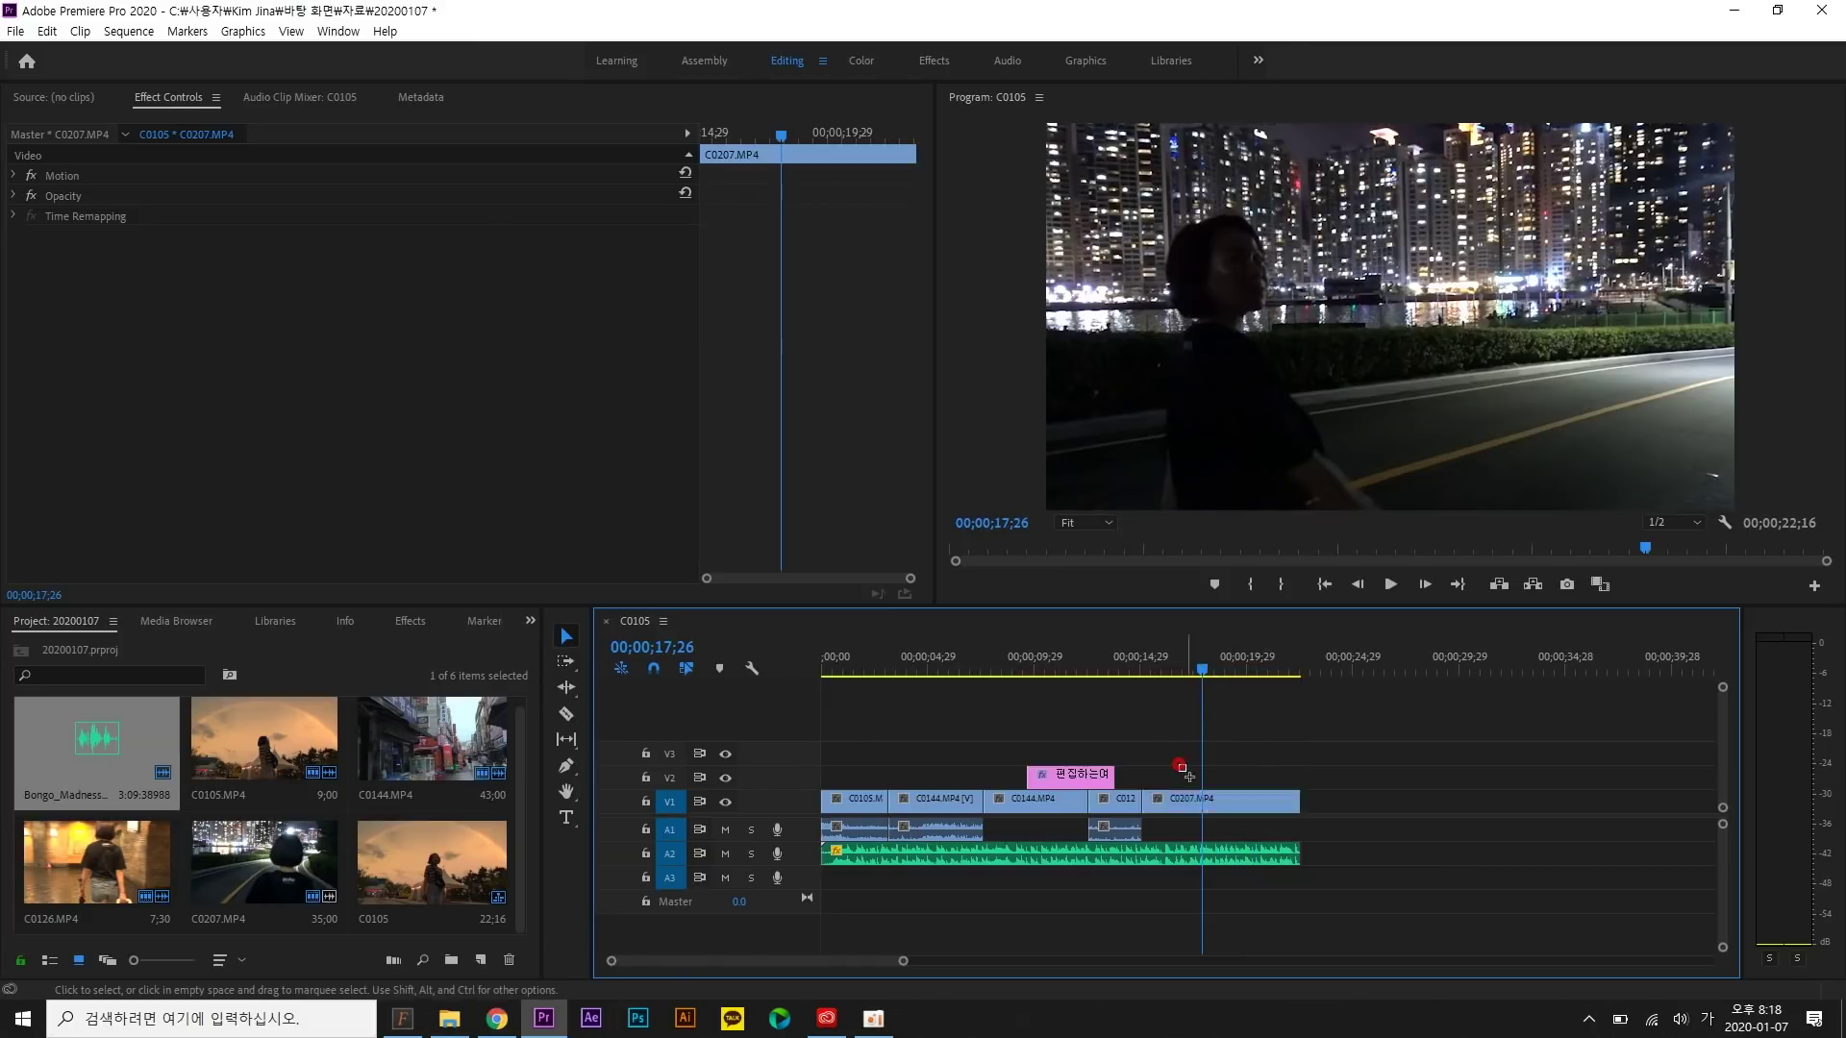
# Lengthen the C0126.MP4 clip and the A2 music, shifting C0207.MP4 to start right where C0126.MP4 ends.
pyautogui.moveTo(1190, 802); pyautogui.dragTo(1223, 809)
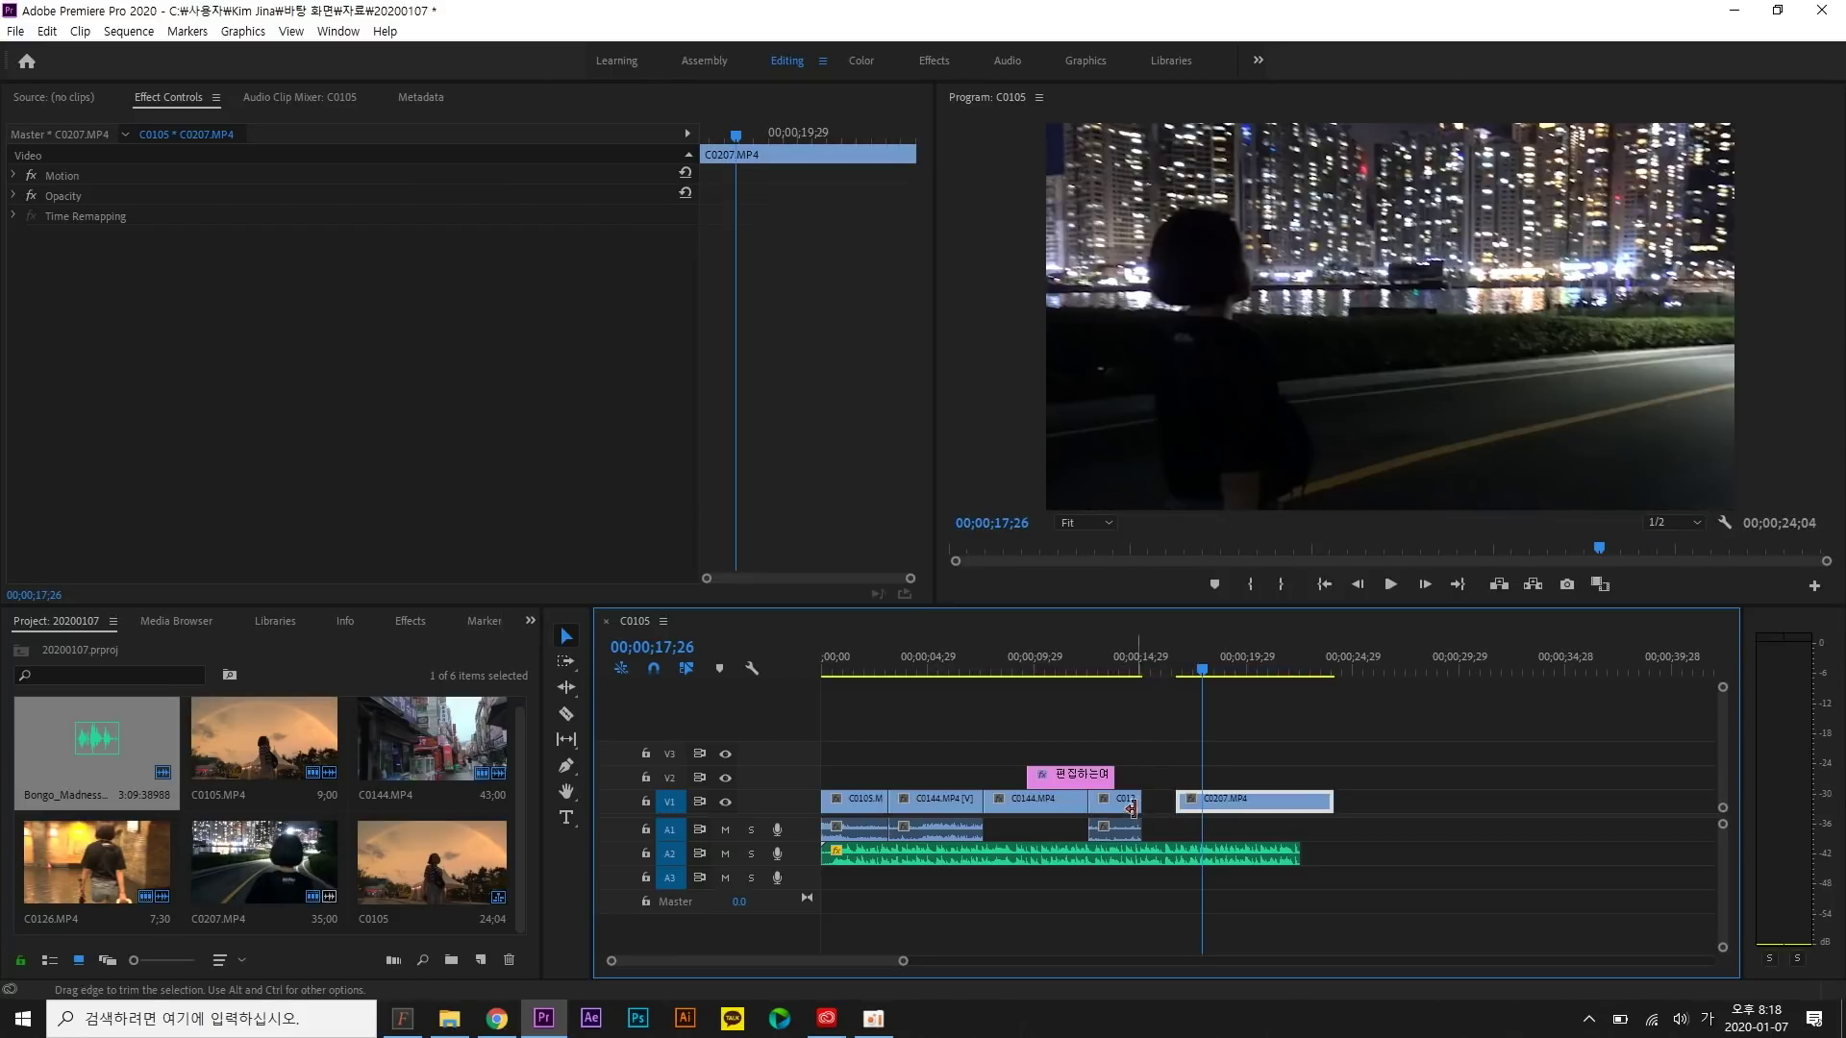
pyautogui.click(1122, 661)
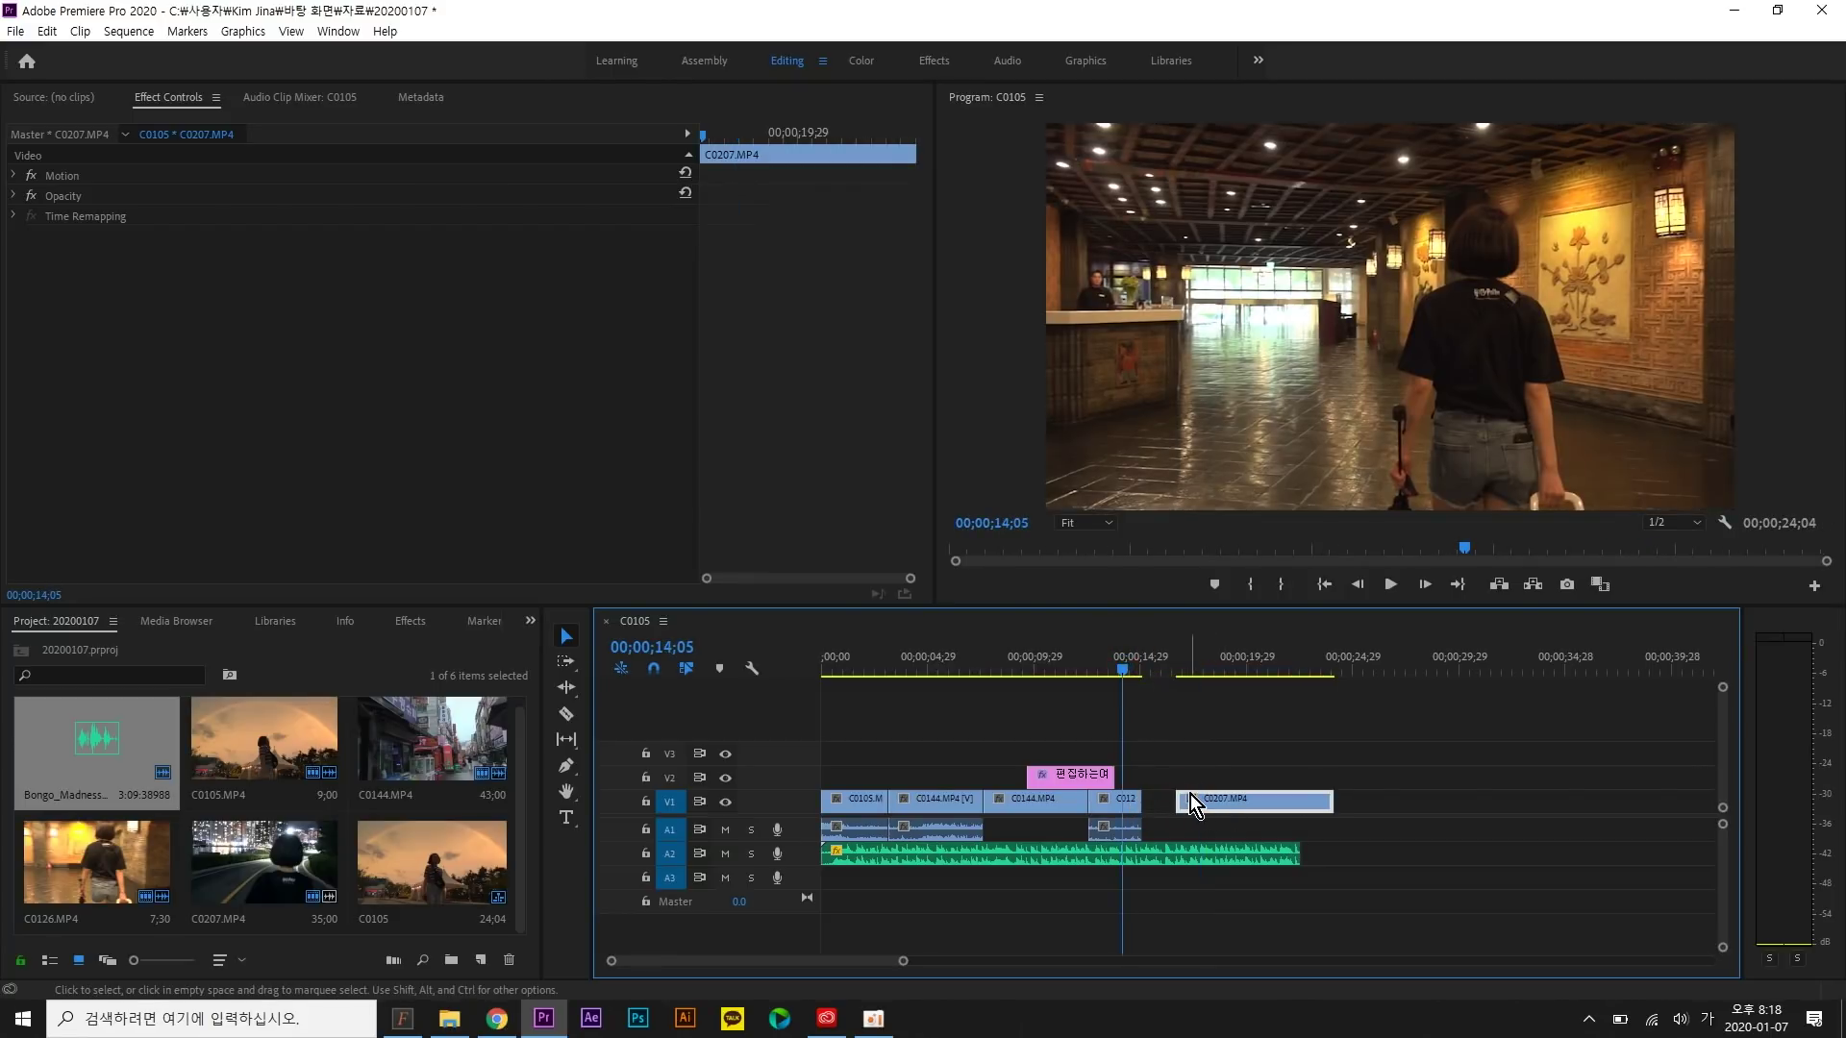
pyautogui.moveTo(1190, 804)
pyautogui.mouseDown()
pyautogui.moveTo(1208, 805)
pyautogui.moveTo(1152, 806)
pyautogui.moveTo(1176, 811)
pyautogui.mouseUp()
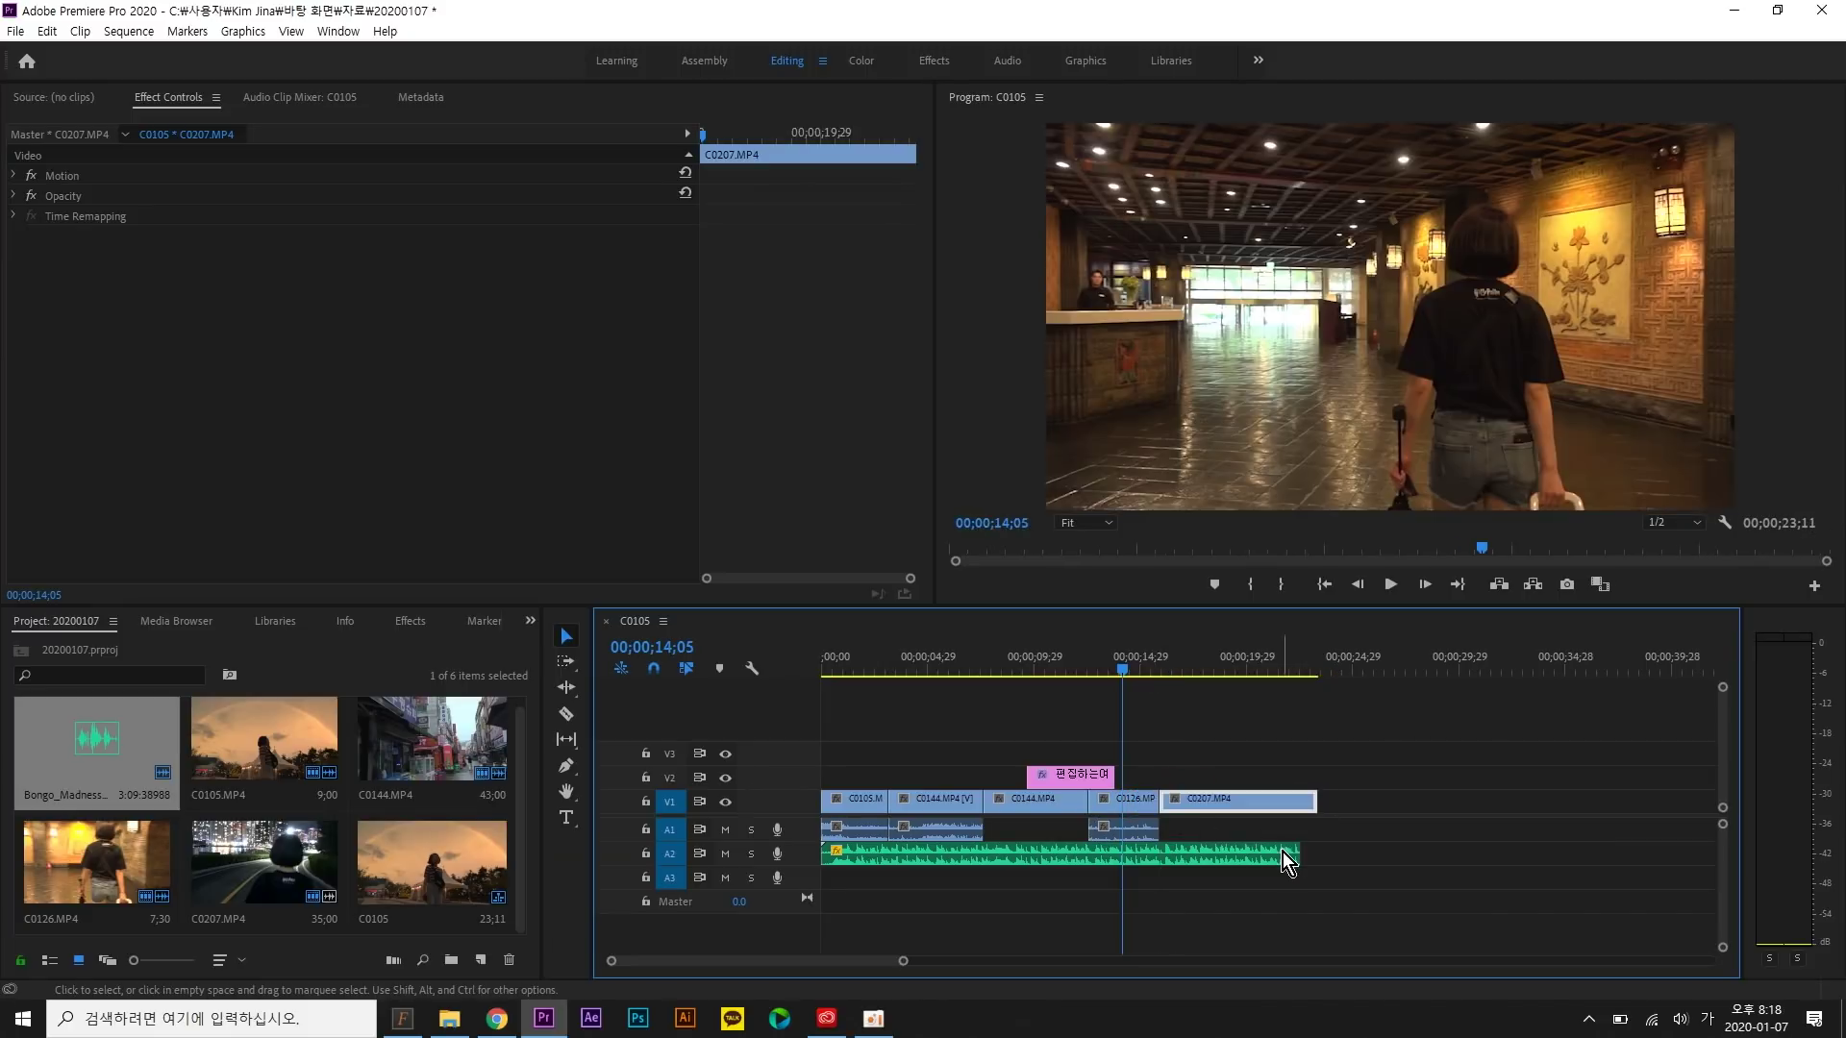
pyautogui.moveTo(1300, 853); pyautogui.dragTo(1310, 854)
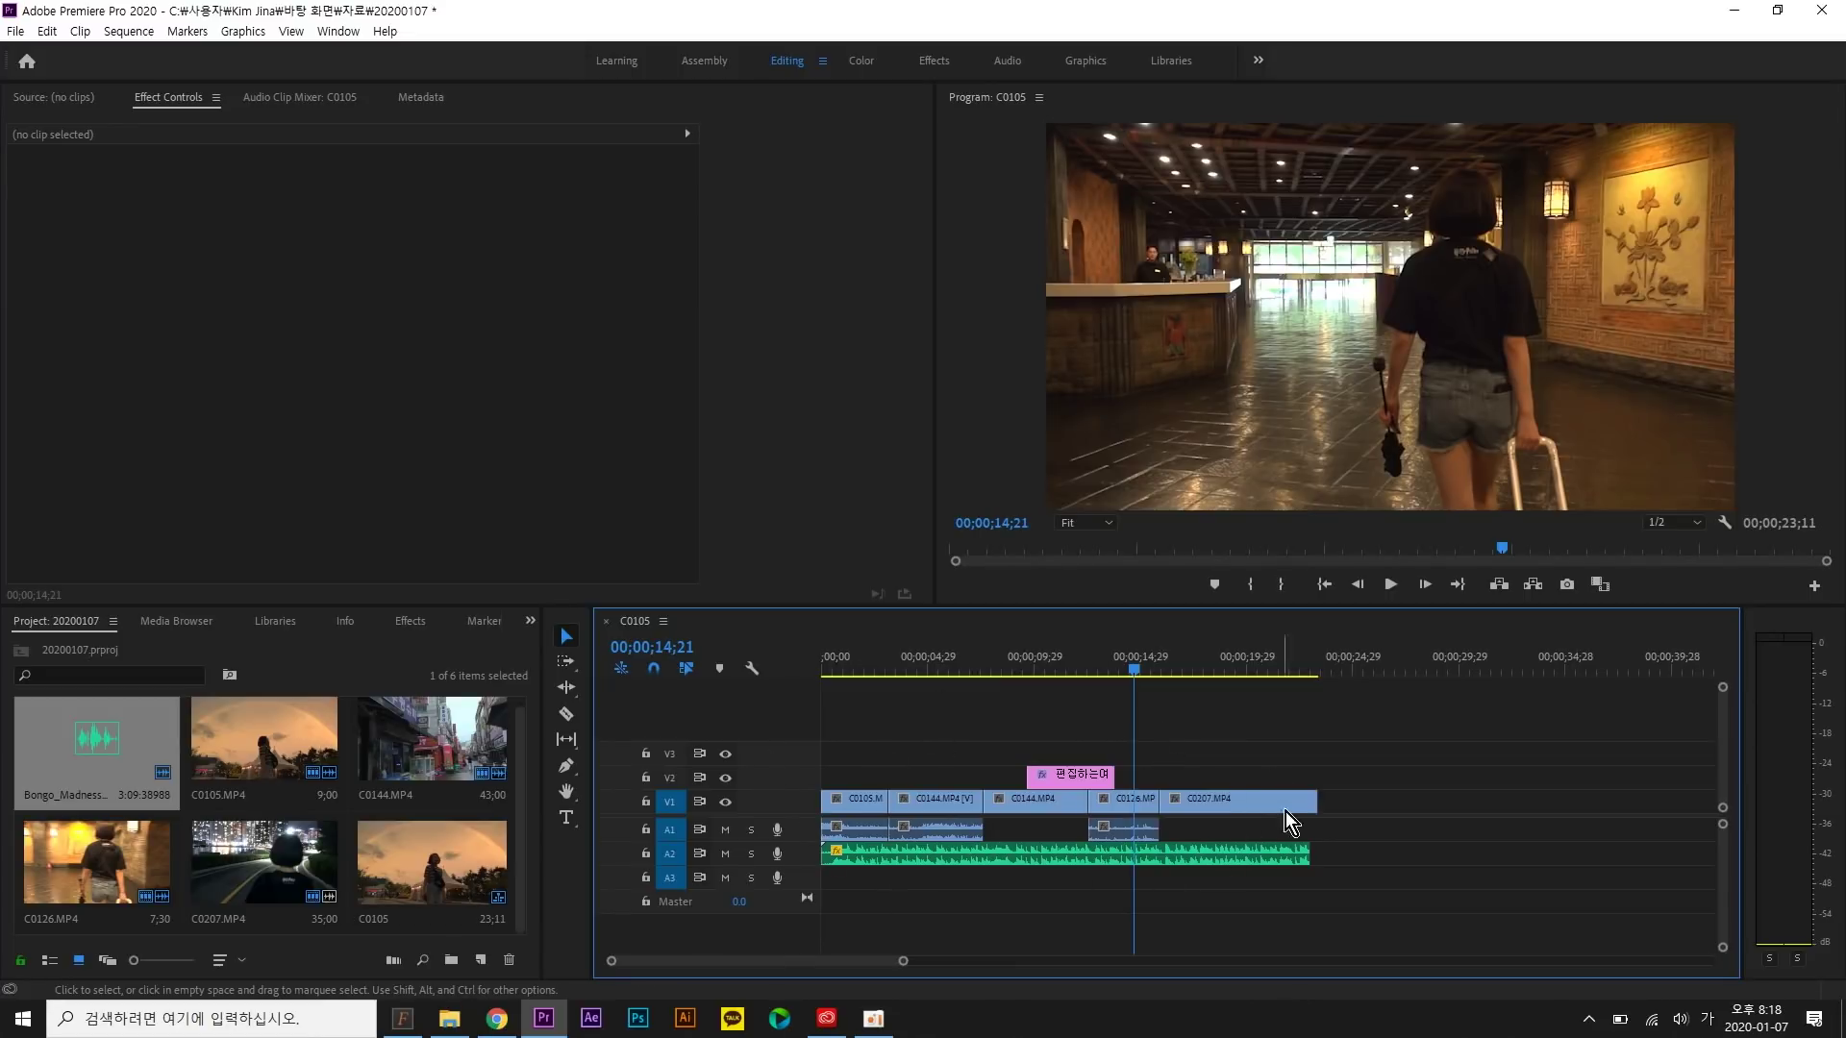
# Open the media export settings for the C0105 sequence and choose H.264 as the format.
pyautogui.click(15, 30)
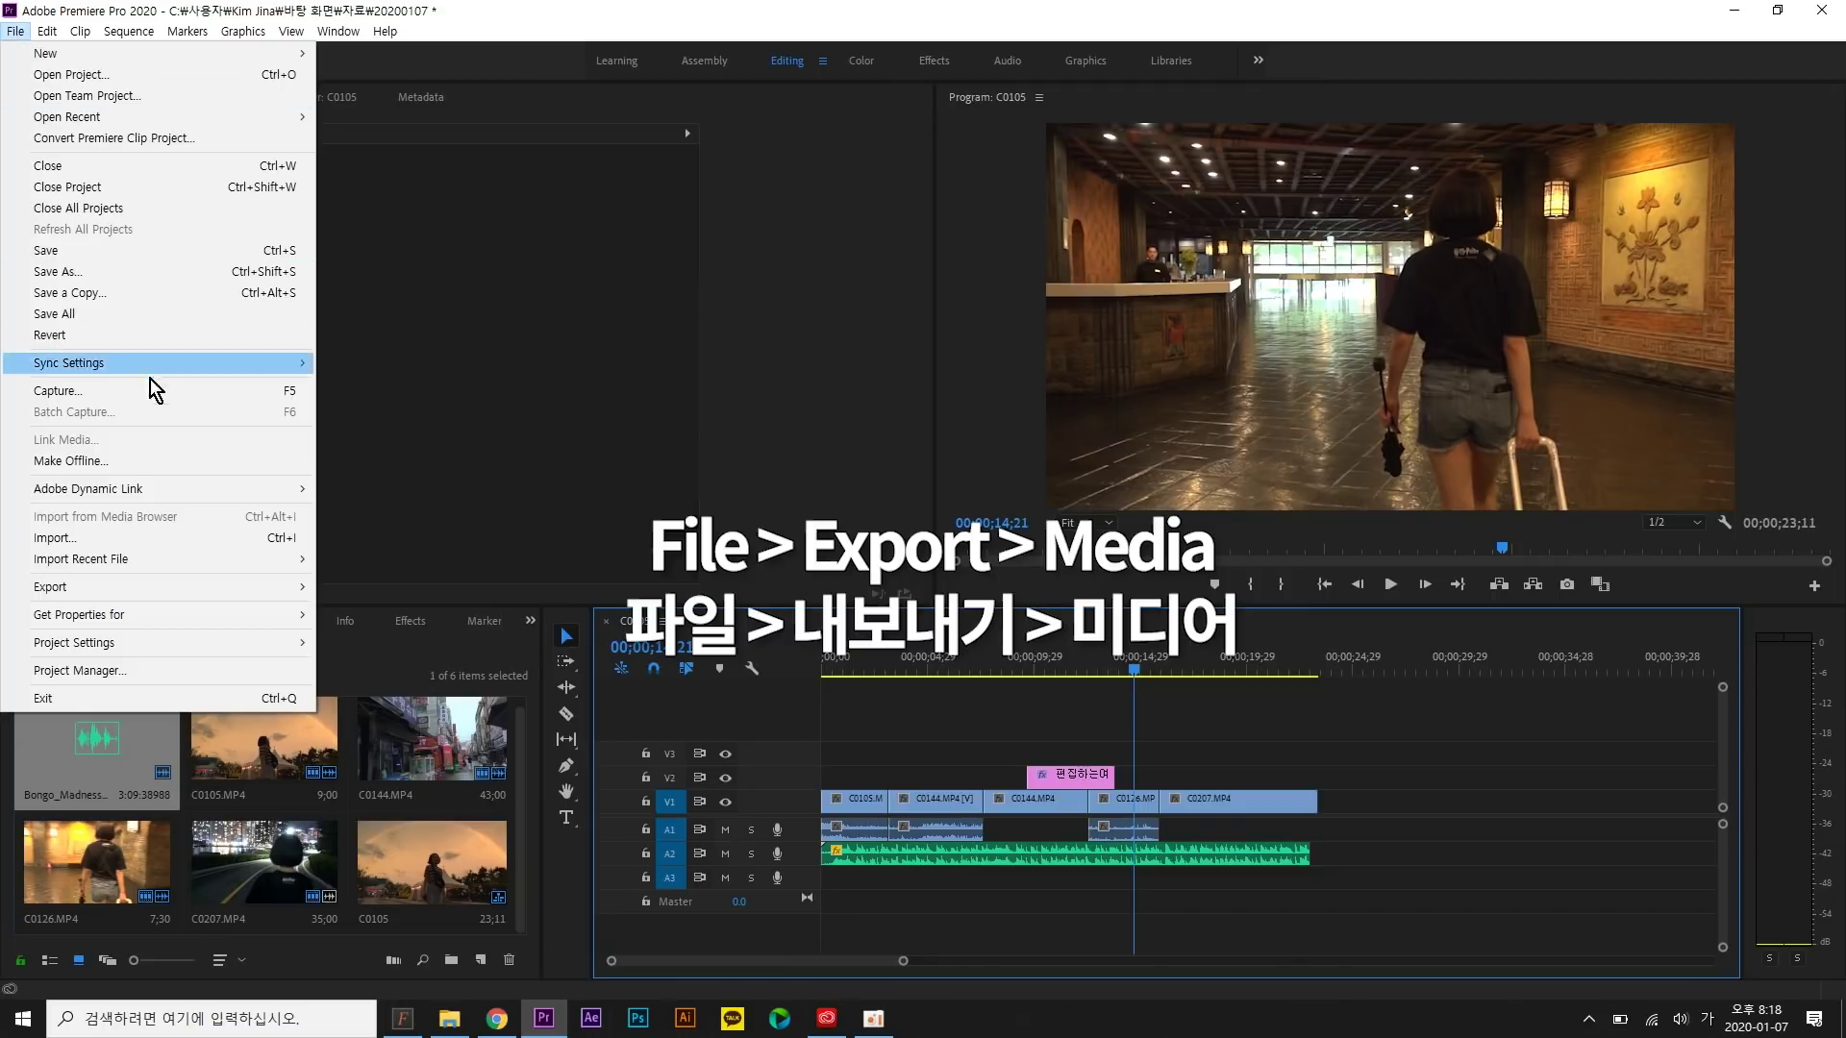
pyautogui.moveTo(118, 588)
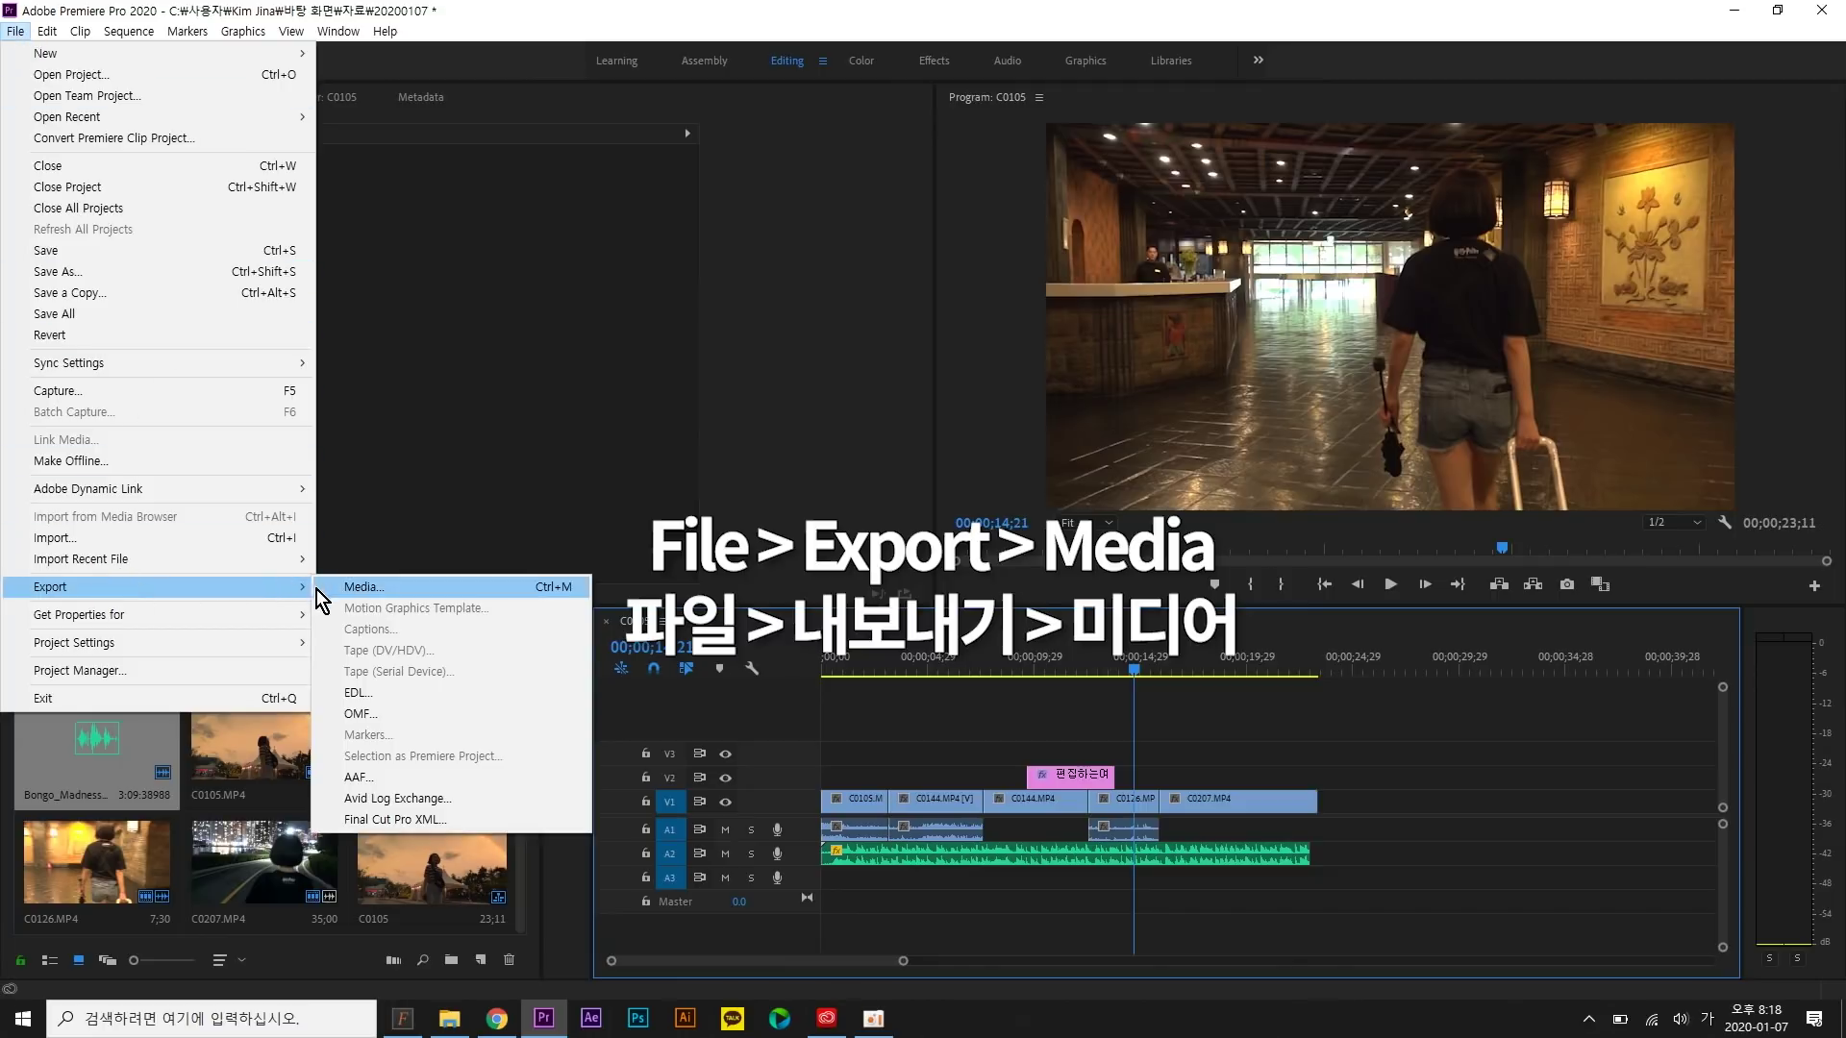
pyautogui.click(417, 588)
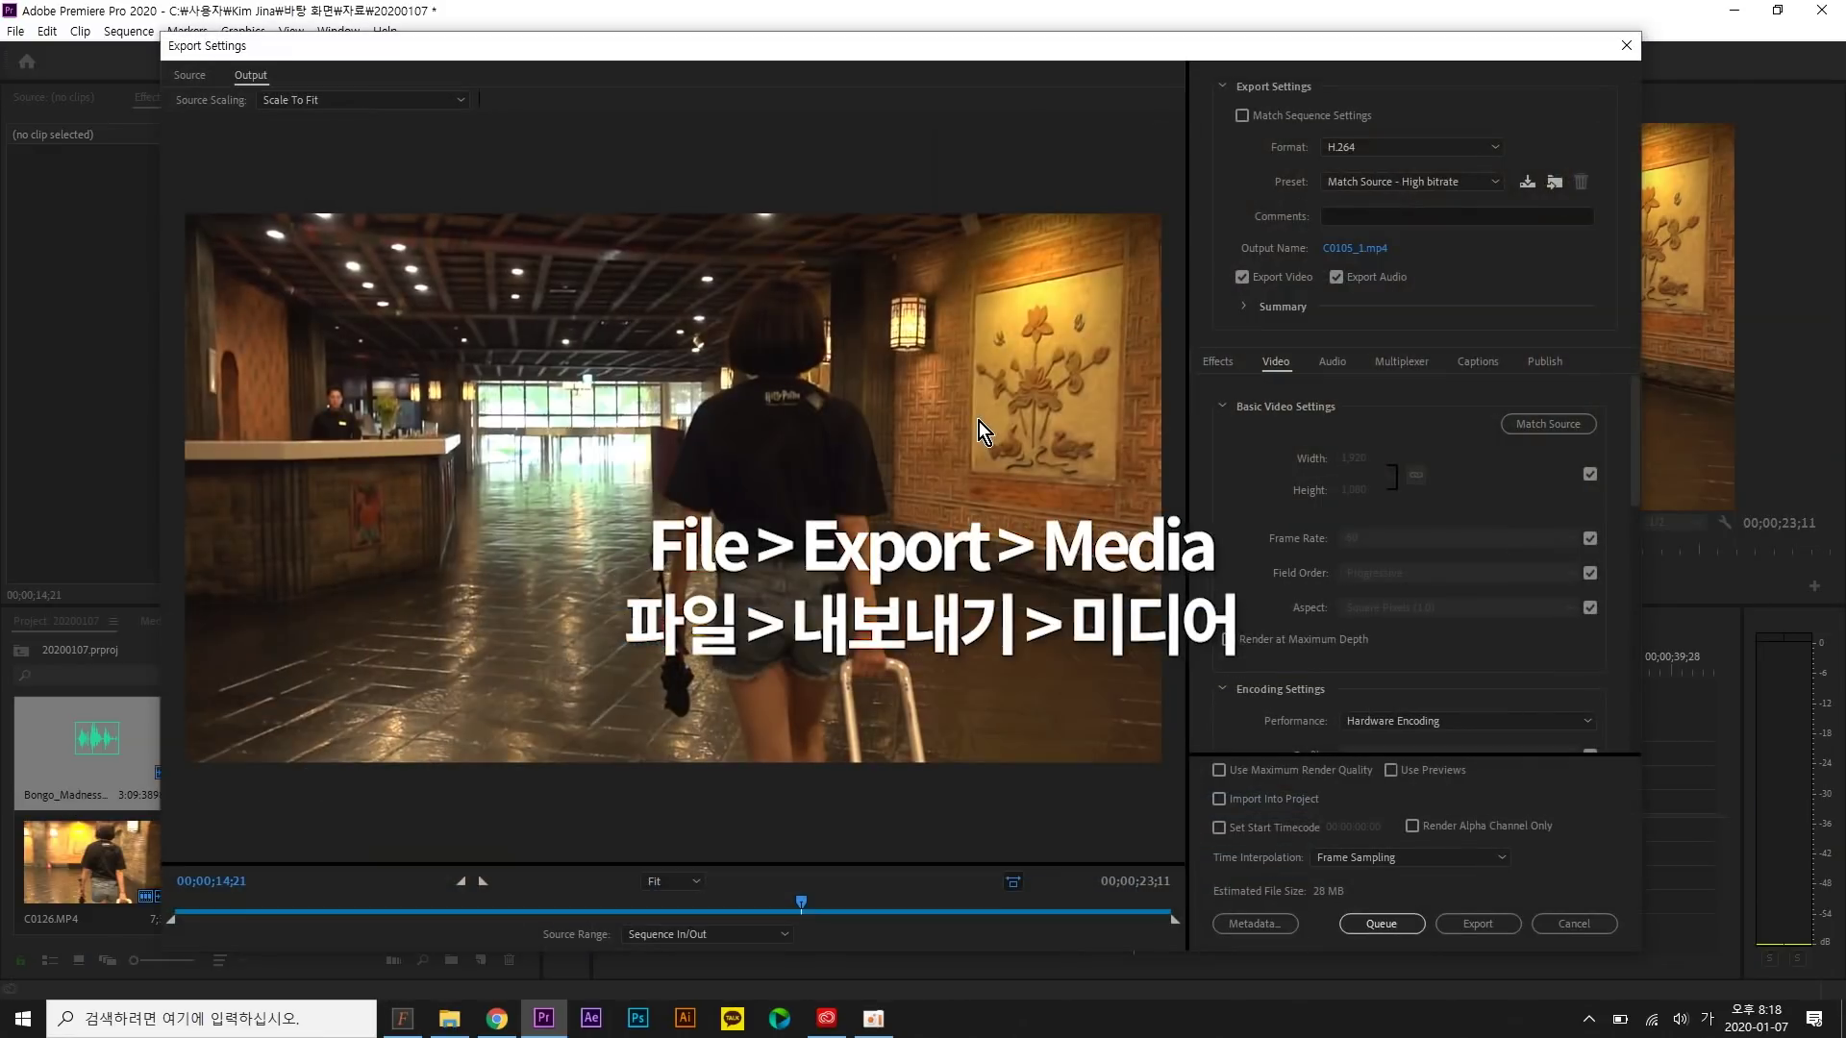
pyautogui.moveTo(1192, 47); pyautogui.dragTo(1146, 43)
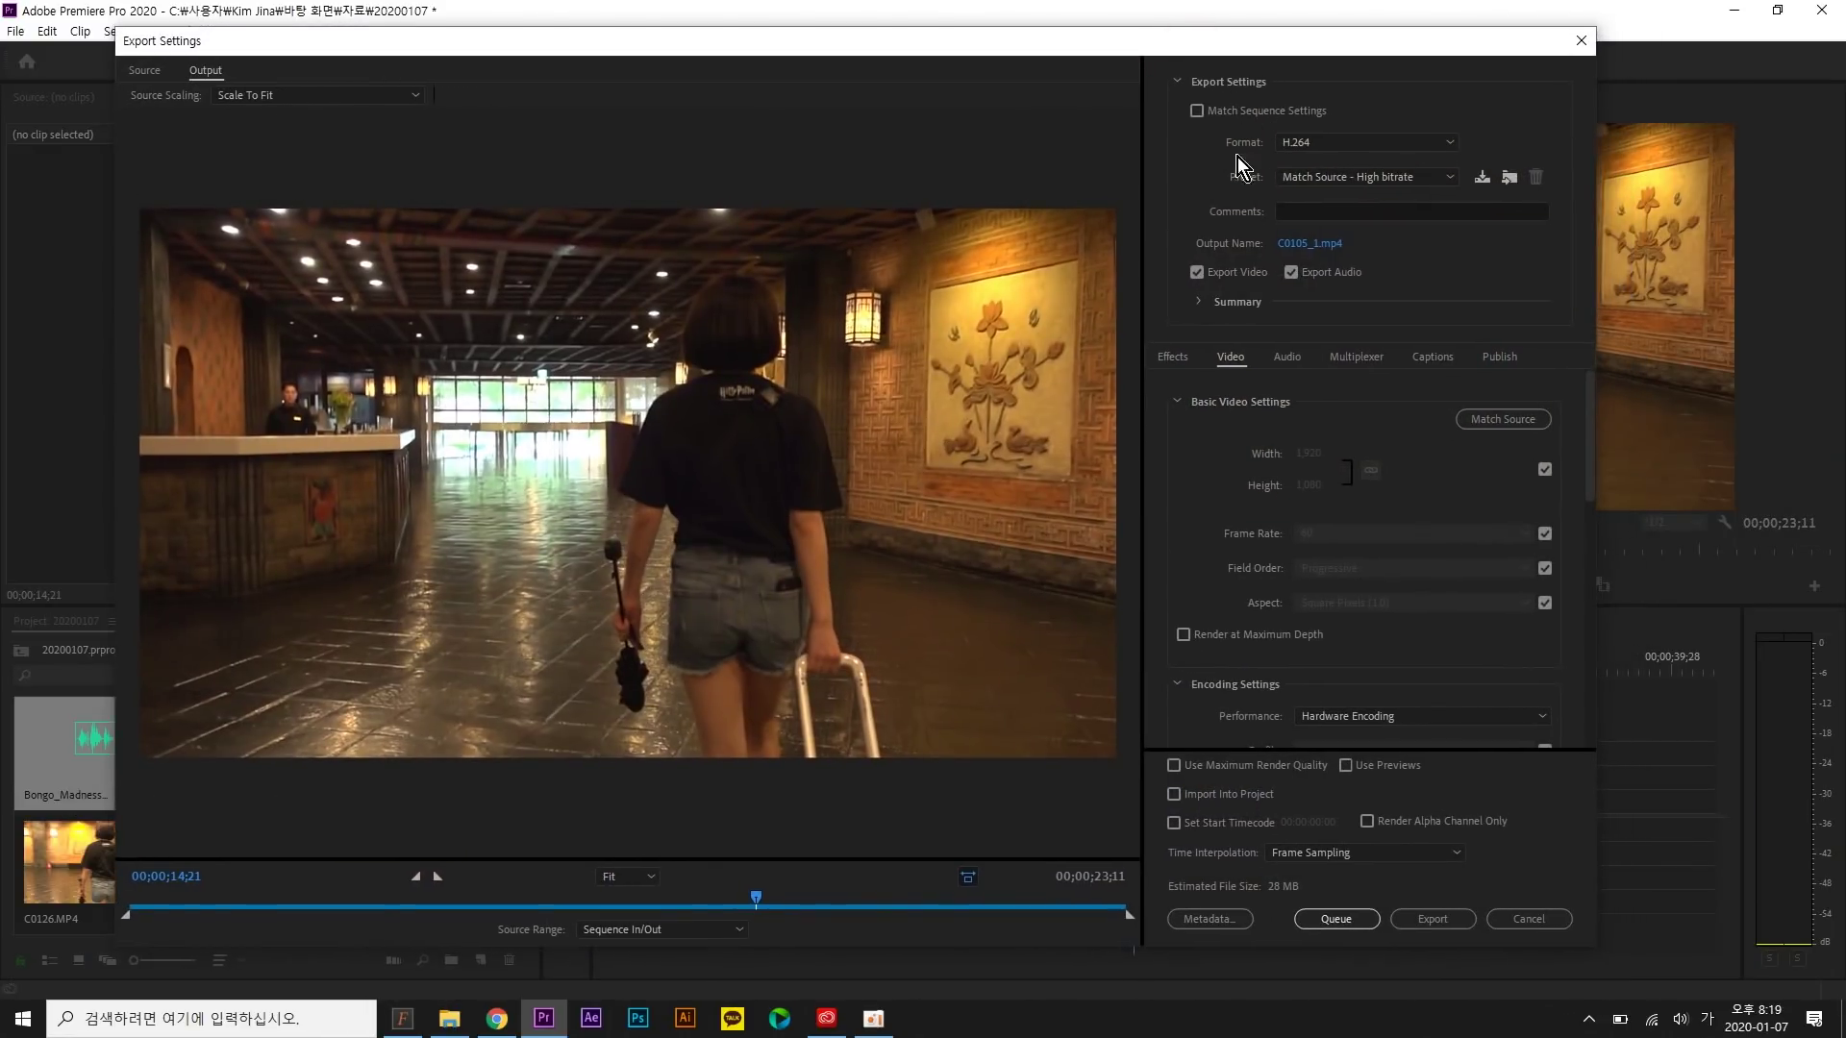
pyautogui.click(1321, 146)
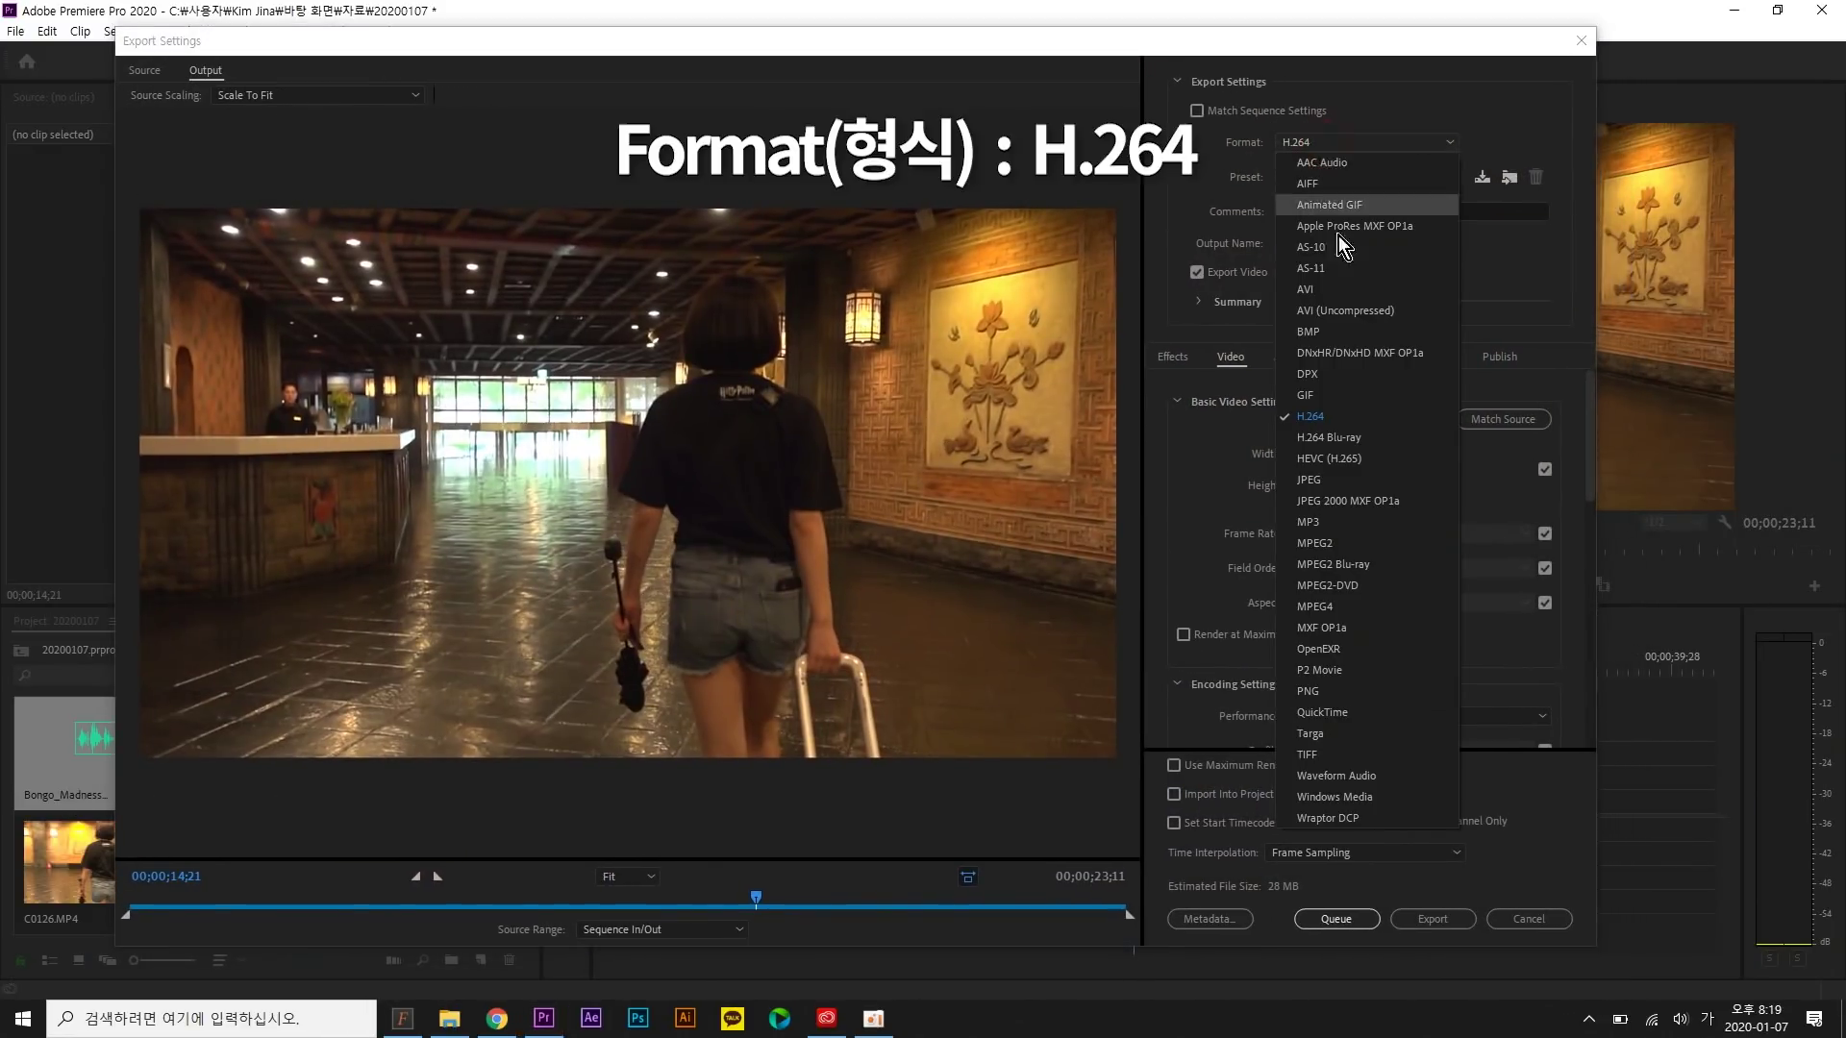
pyautogui.click(1349, 423)
pyautogui.moveTo(738, 306)
pyautogui.mouseDown()
pyautogui.moveTo(734, 400)
pyautogui.moveTo(767, 356)
pyautogui.moveTo(830, 373)
pyautogui.moveTo(856, 442)
pyautogui.moveTo(887, 351)
pyautogui.moveTo(932, 313)
pyautogui.mouseUp()
pyautogui.moveTo(914, 310); pyautogui.dragTo(935, 402)
pyautogui.press('Escape')
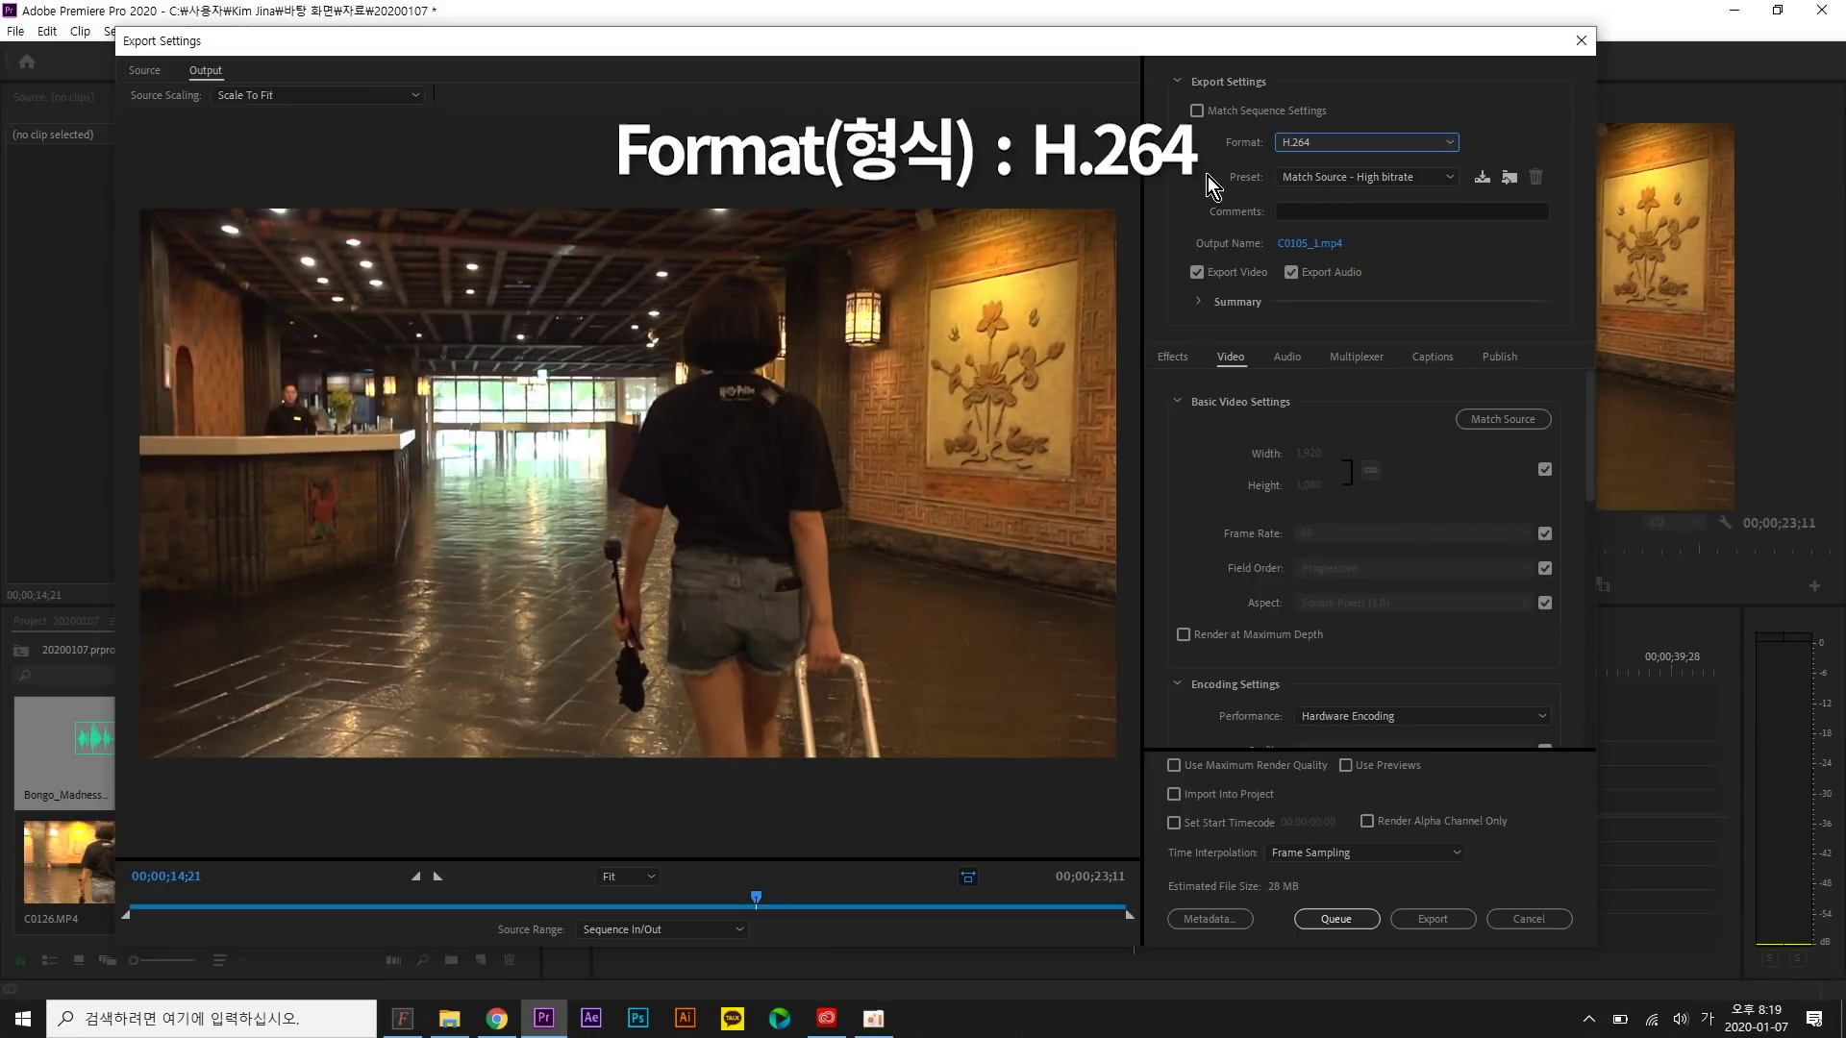
# Set the export's output file to the desktop folder (바탕 화면) with the name sample.
pyautogui.click(1304, 247)
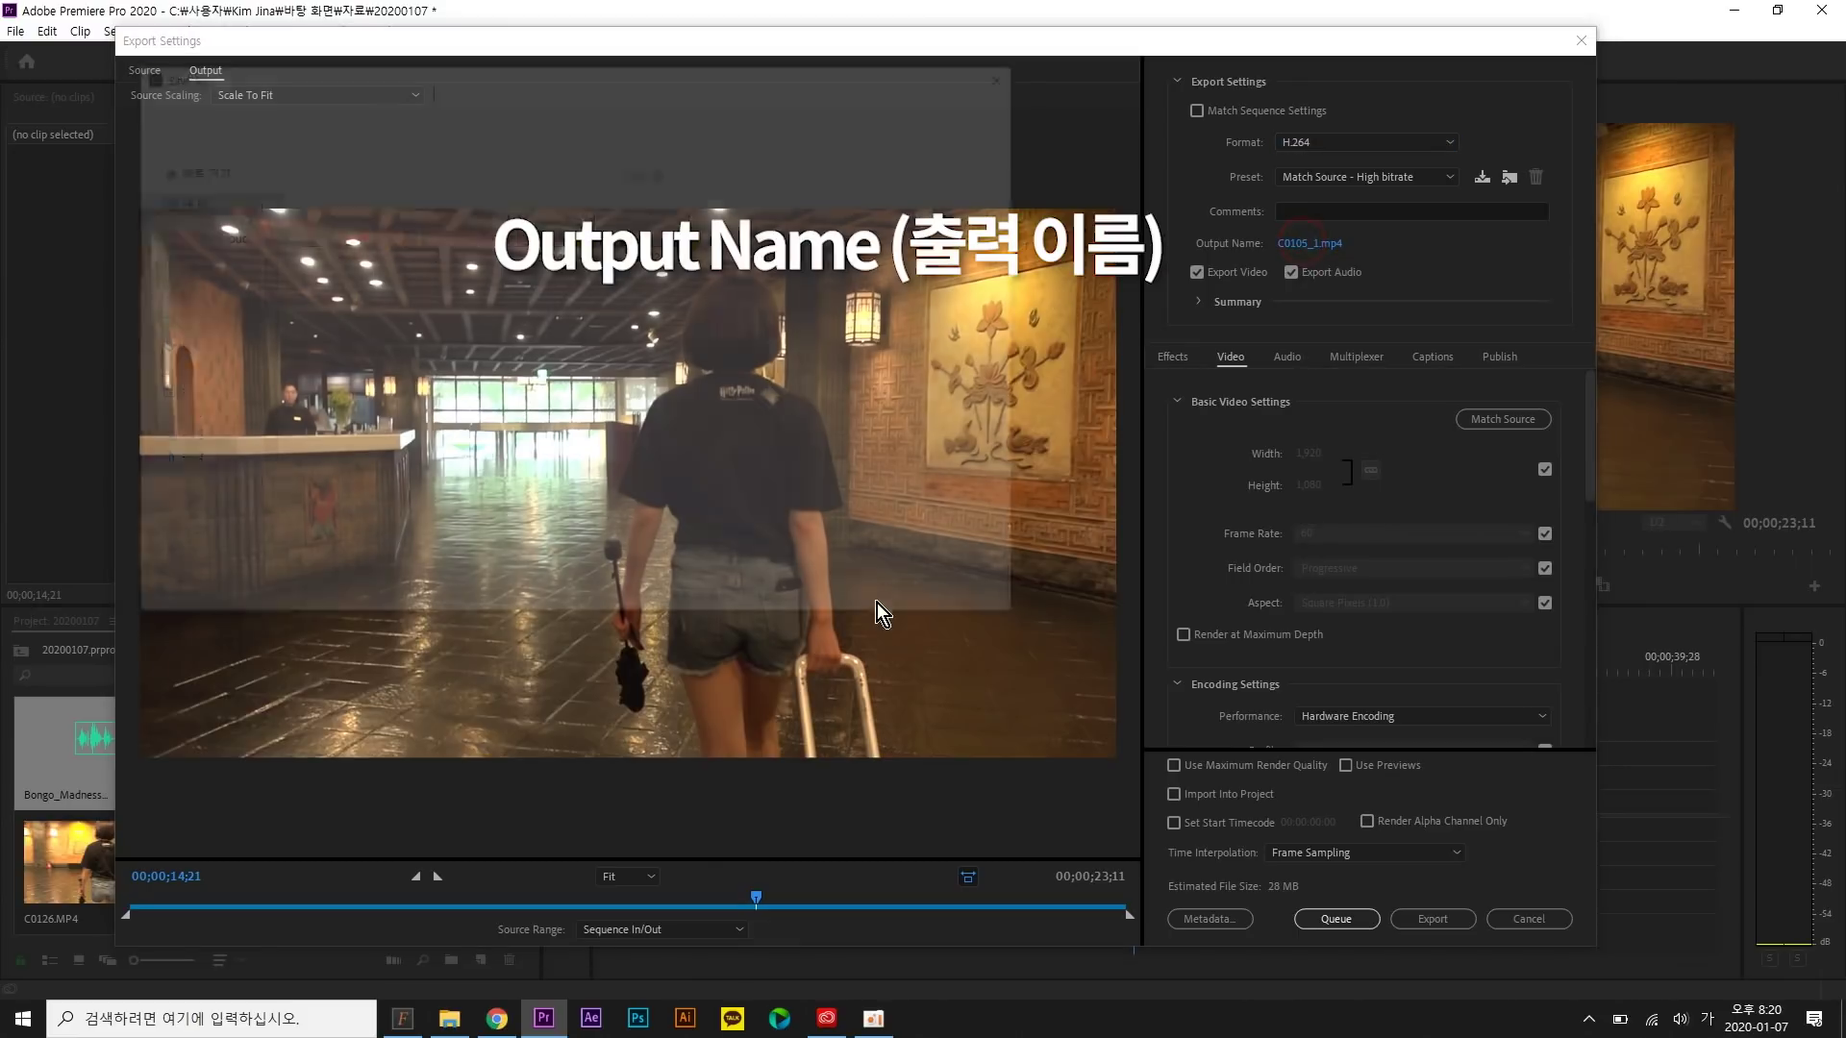
pyautogui.scroll(2, 224, 219)
pyautogui.scroll(1, 224, 219)
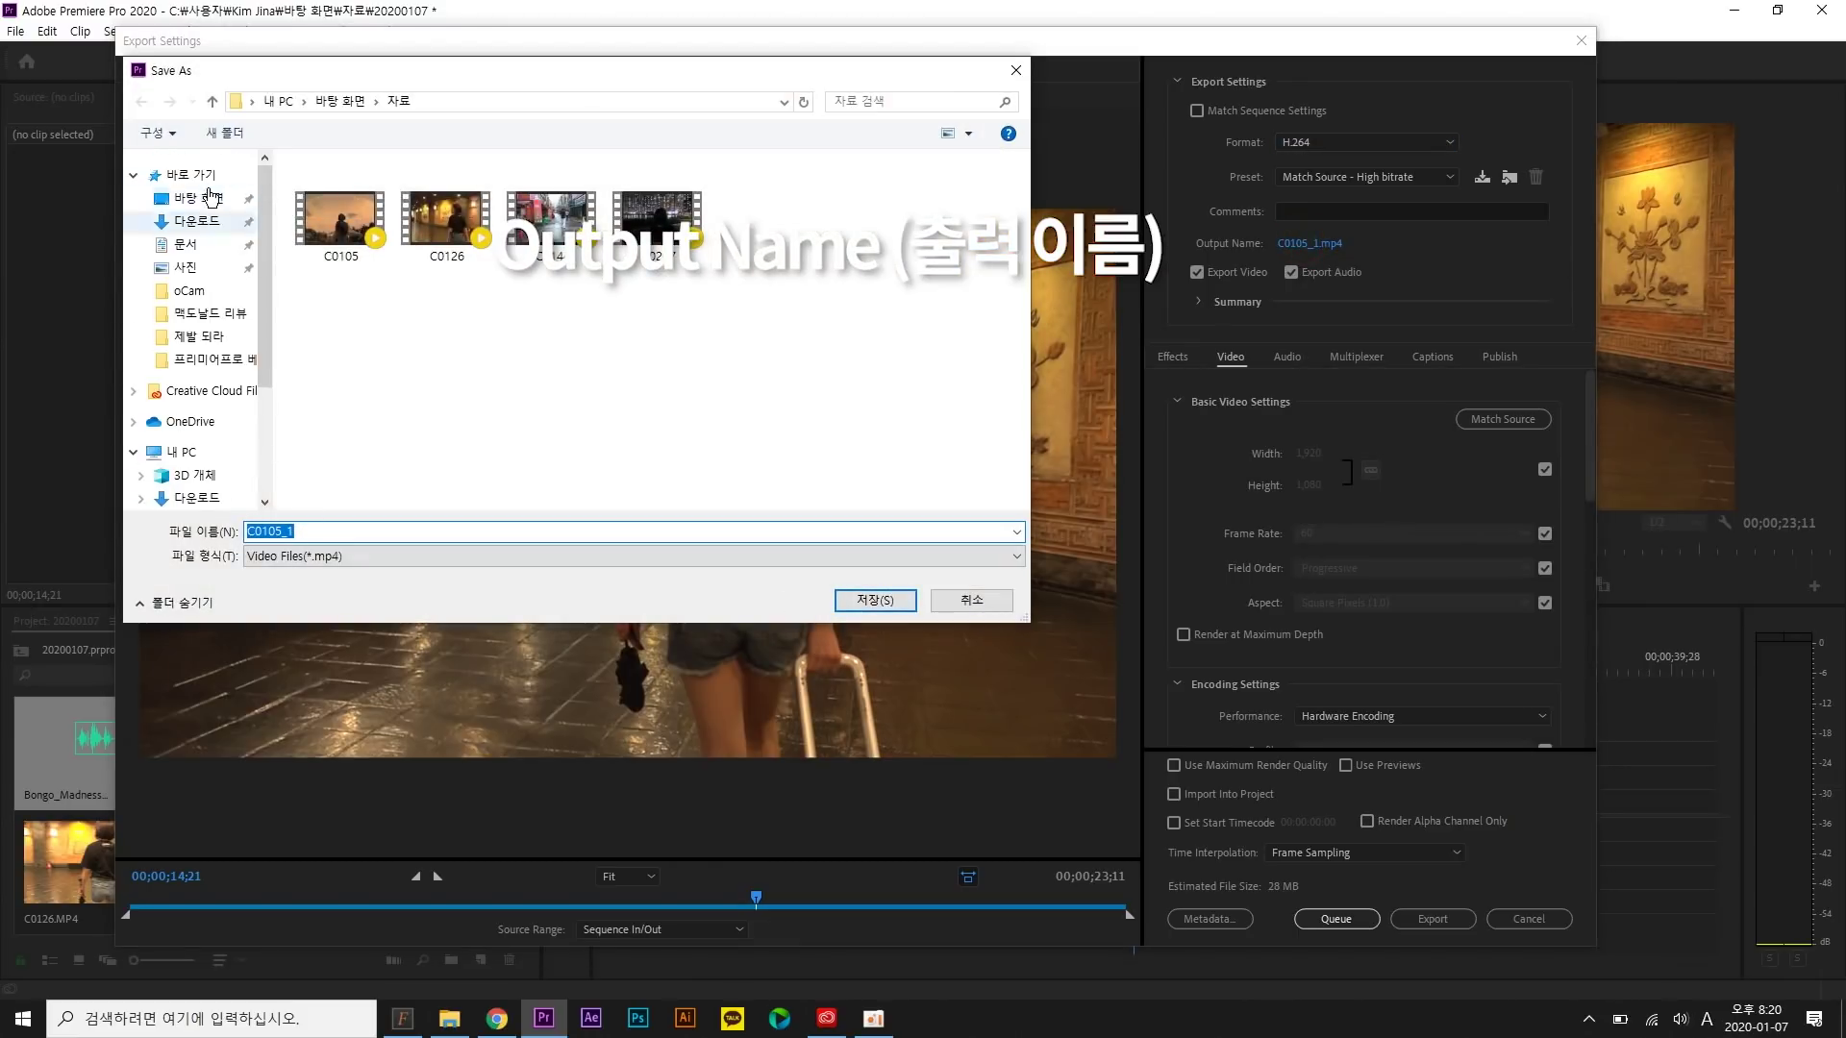
pyautogui.click(199, 197)
pyautogui.doubleClick(349, 528)
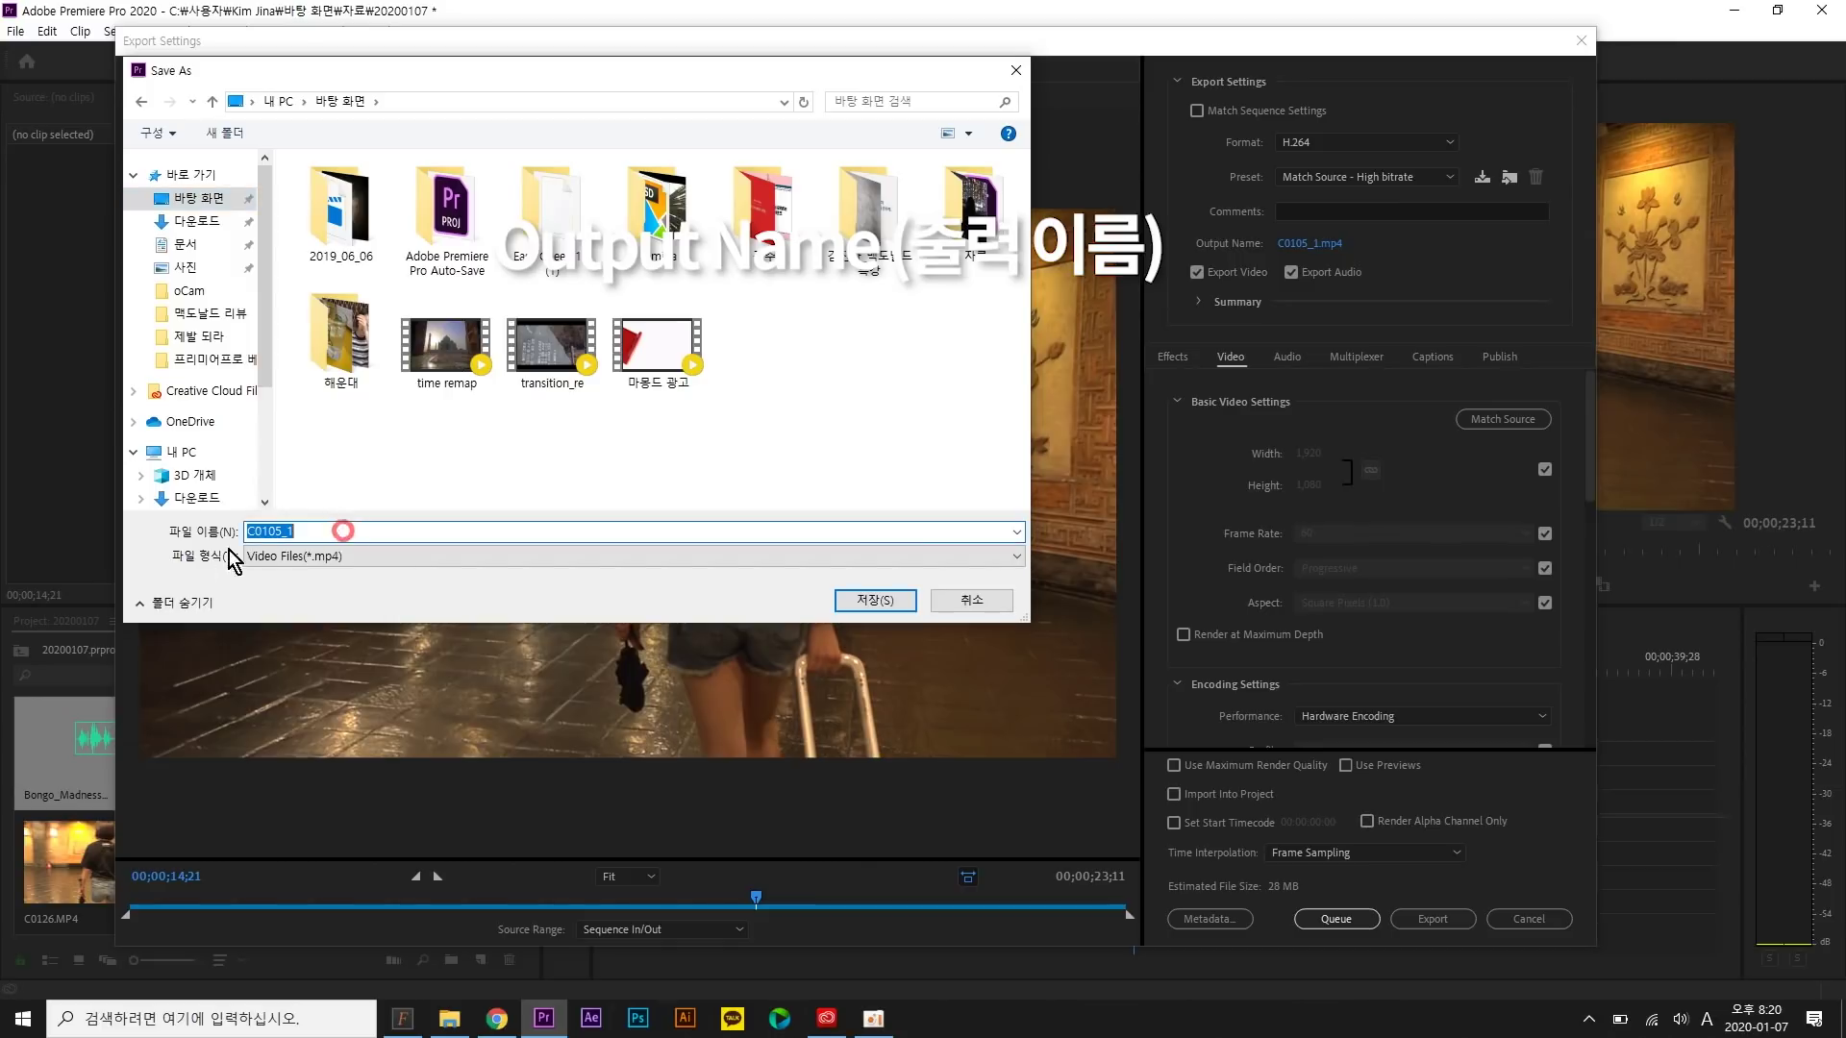
pyautogui.press('BackSpace')
pyautogui.press('Hangul')
pyautogui.write('sample')
pyautogui.press('Return')
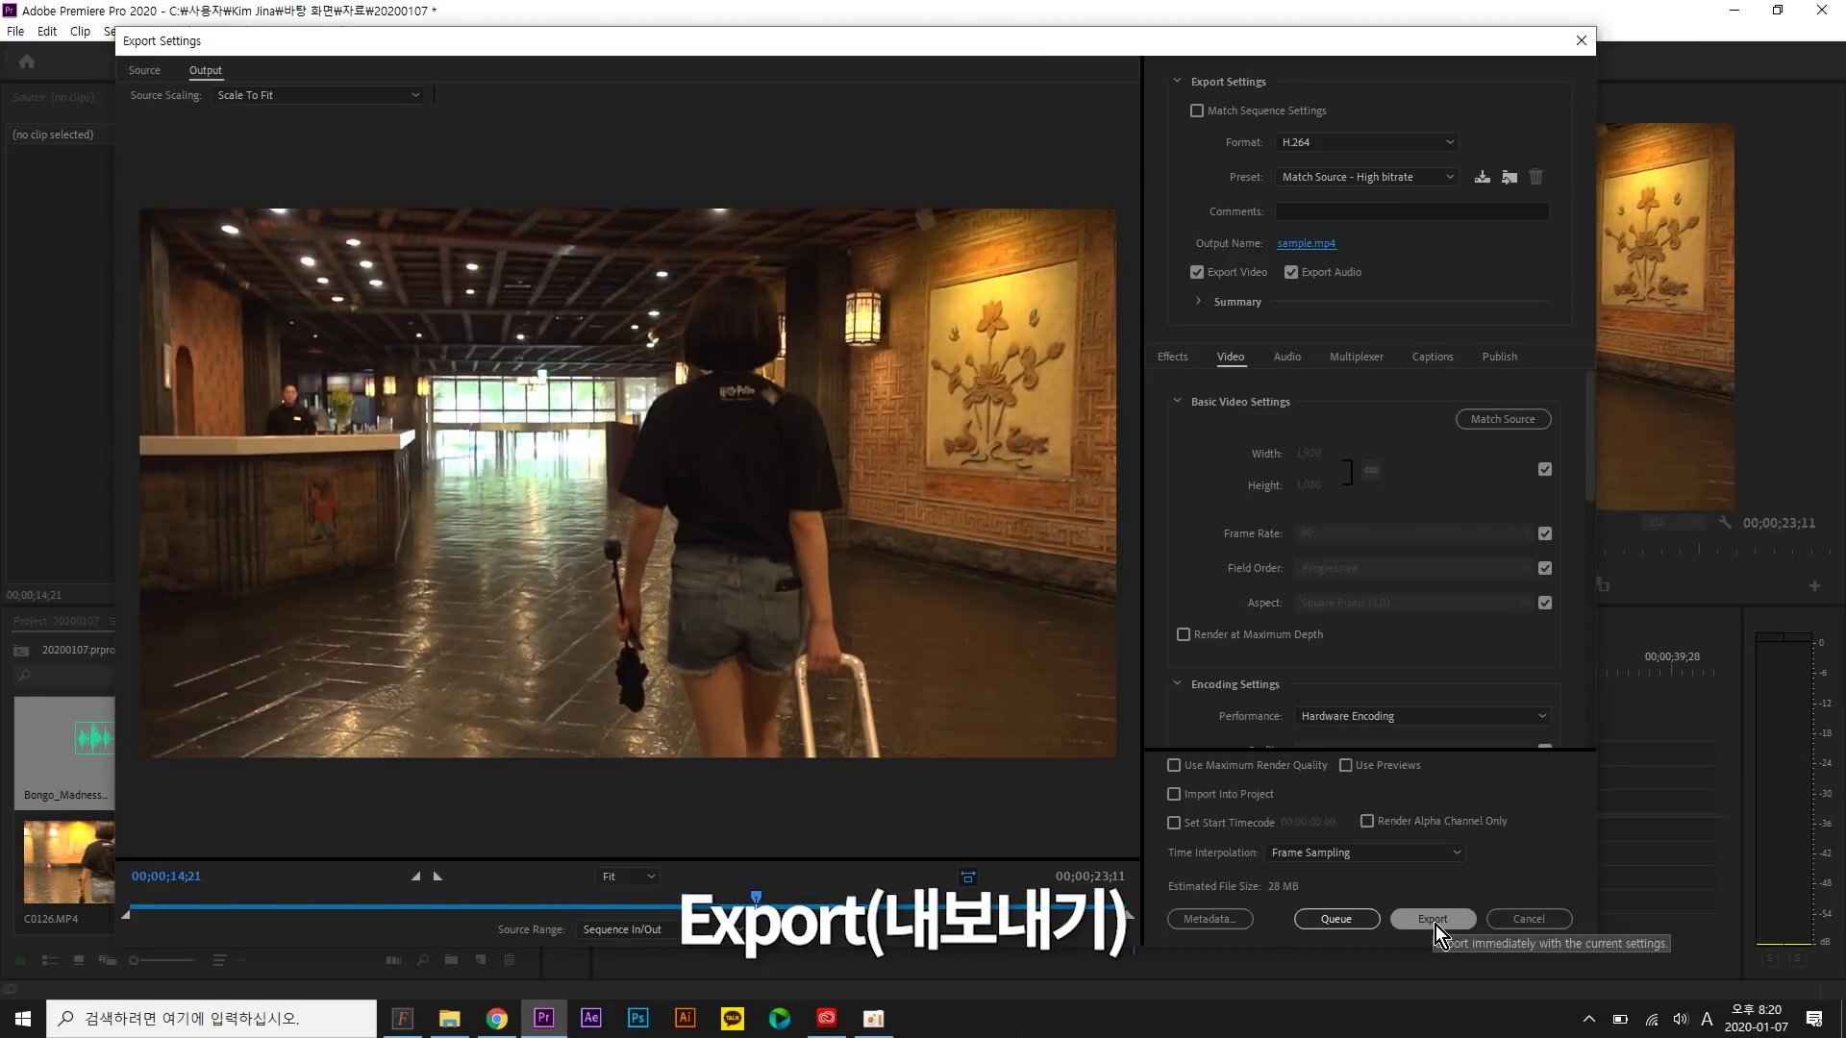
# Export the sequence with the current settings and move the exported sample file to an empty area of the desktop.
pyautogui.click(1432, 923)
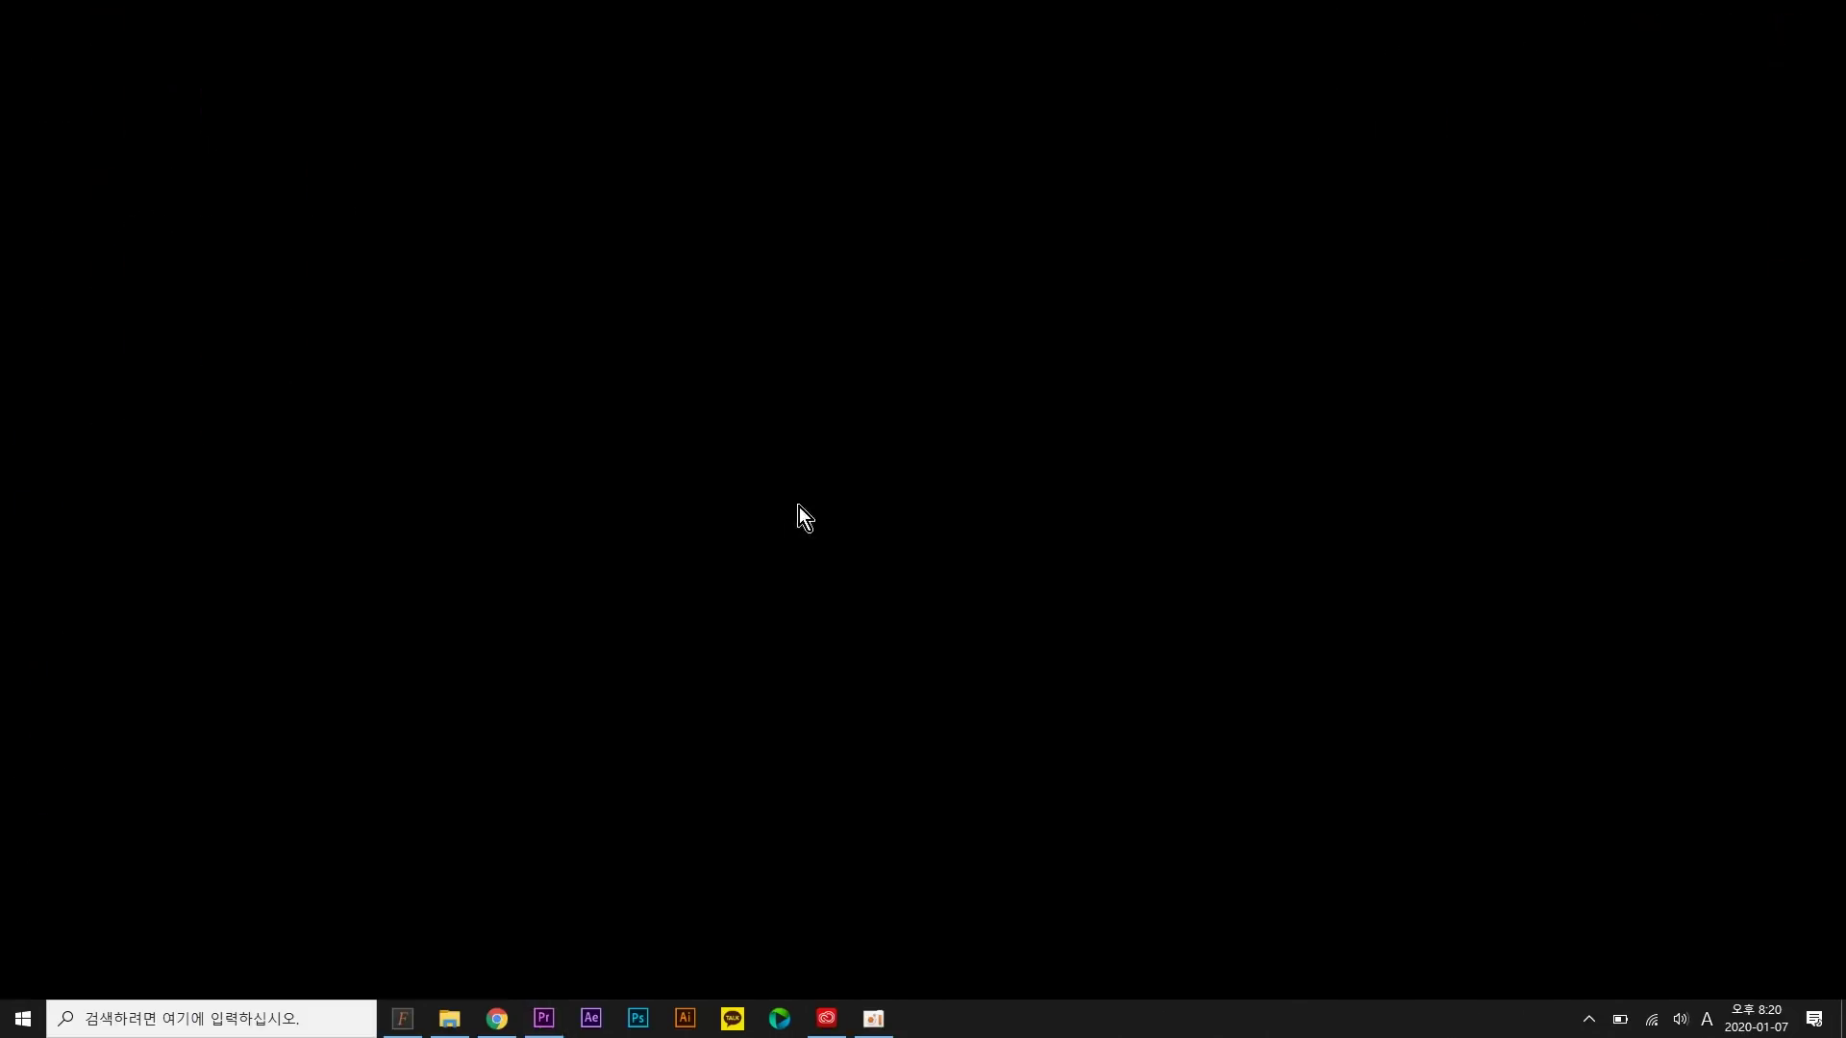
pyautogui.moveTo(110, 433); pyautogui.dragTo(850, 359)
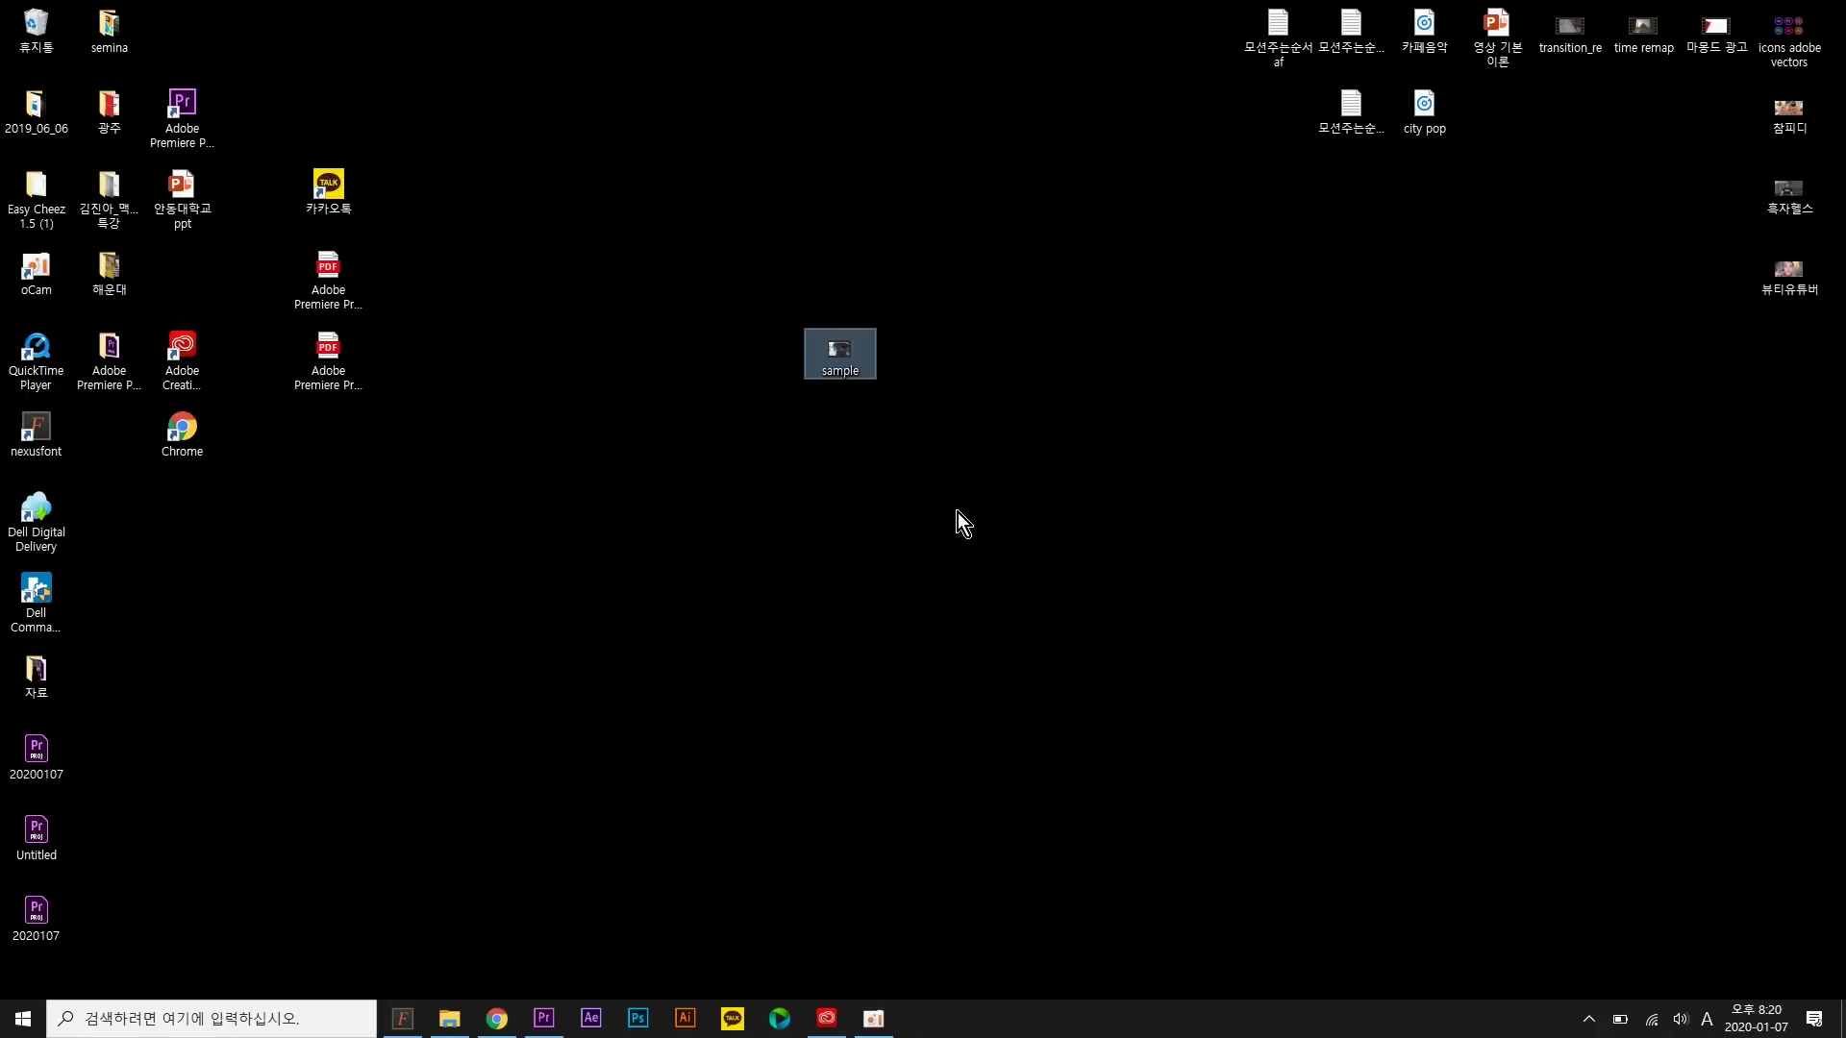
# Open the exported sample.mp4 in the video player, reposition the player window, check the picture and sound, and pause playback.
pyautogui.press('Return')
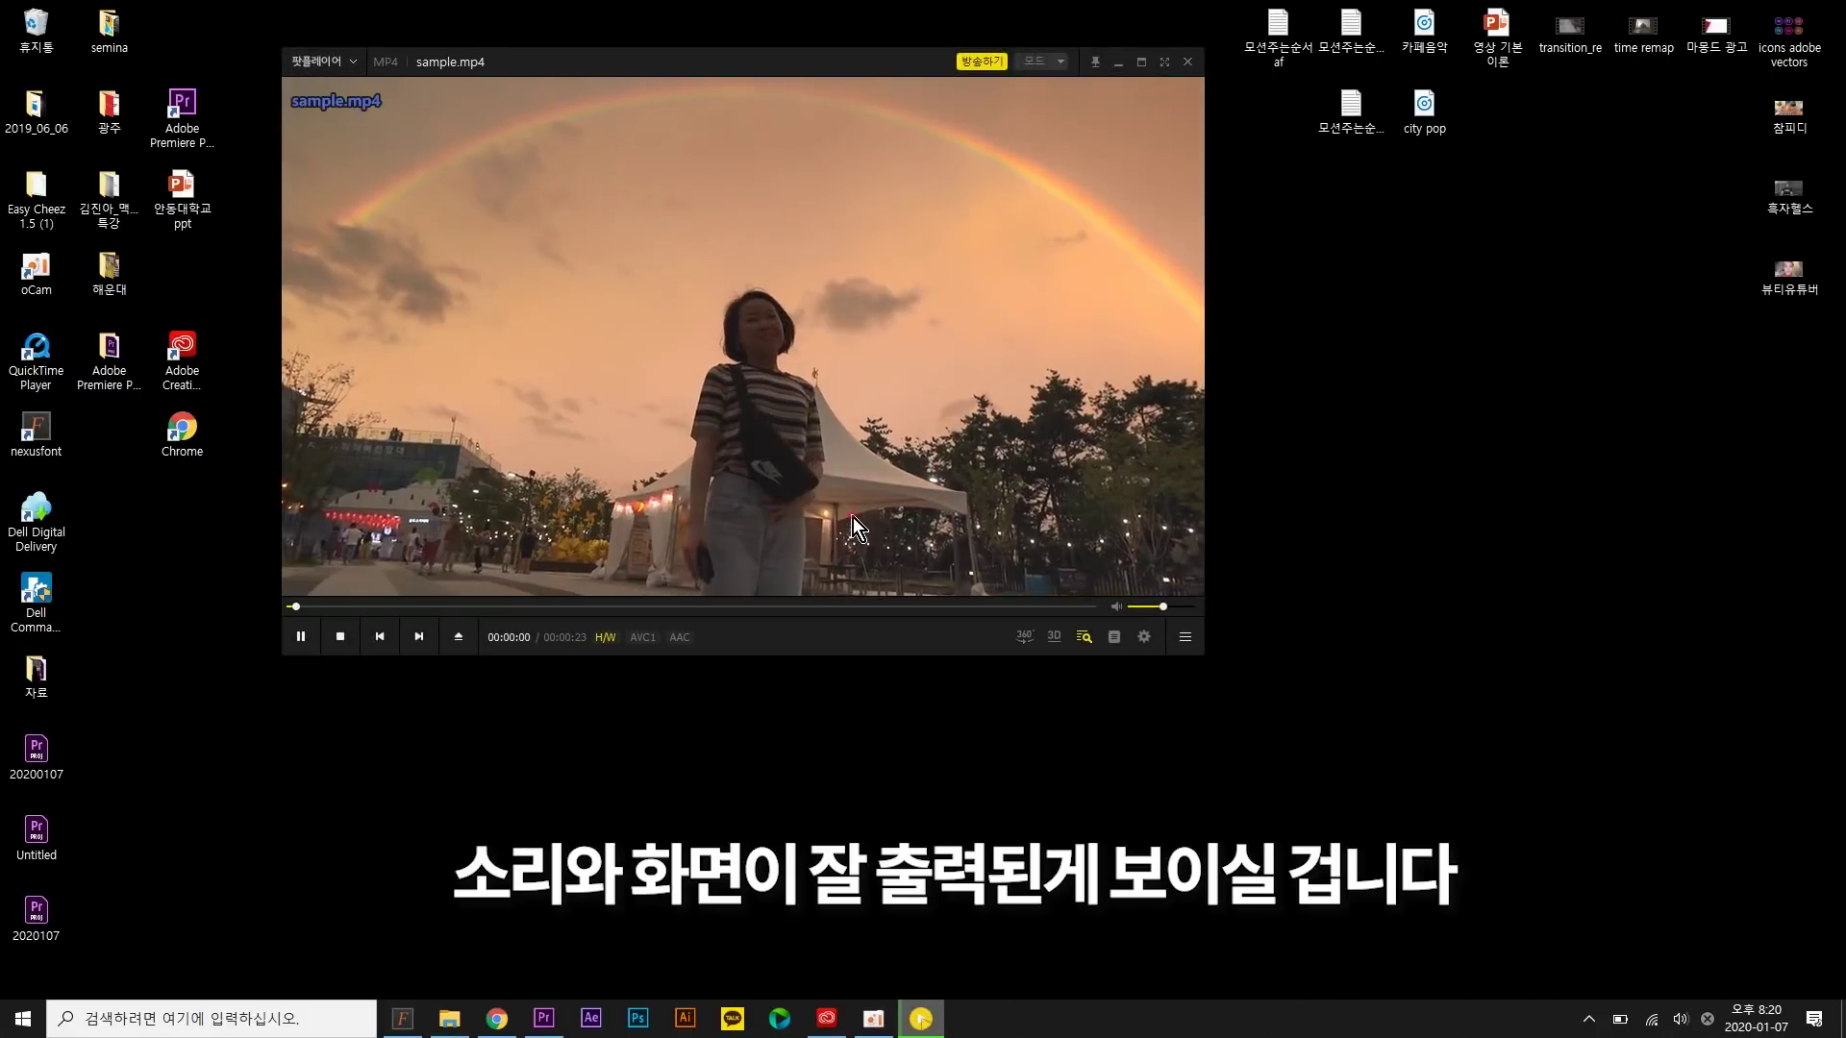
pyautogui.click(1221, 672)
pyautogui.moveTo(1027, 528); pyautogui.dragTo(1112, 605)
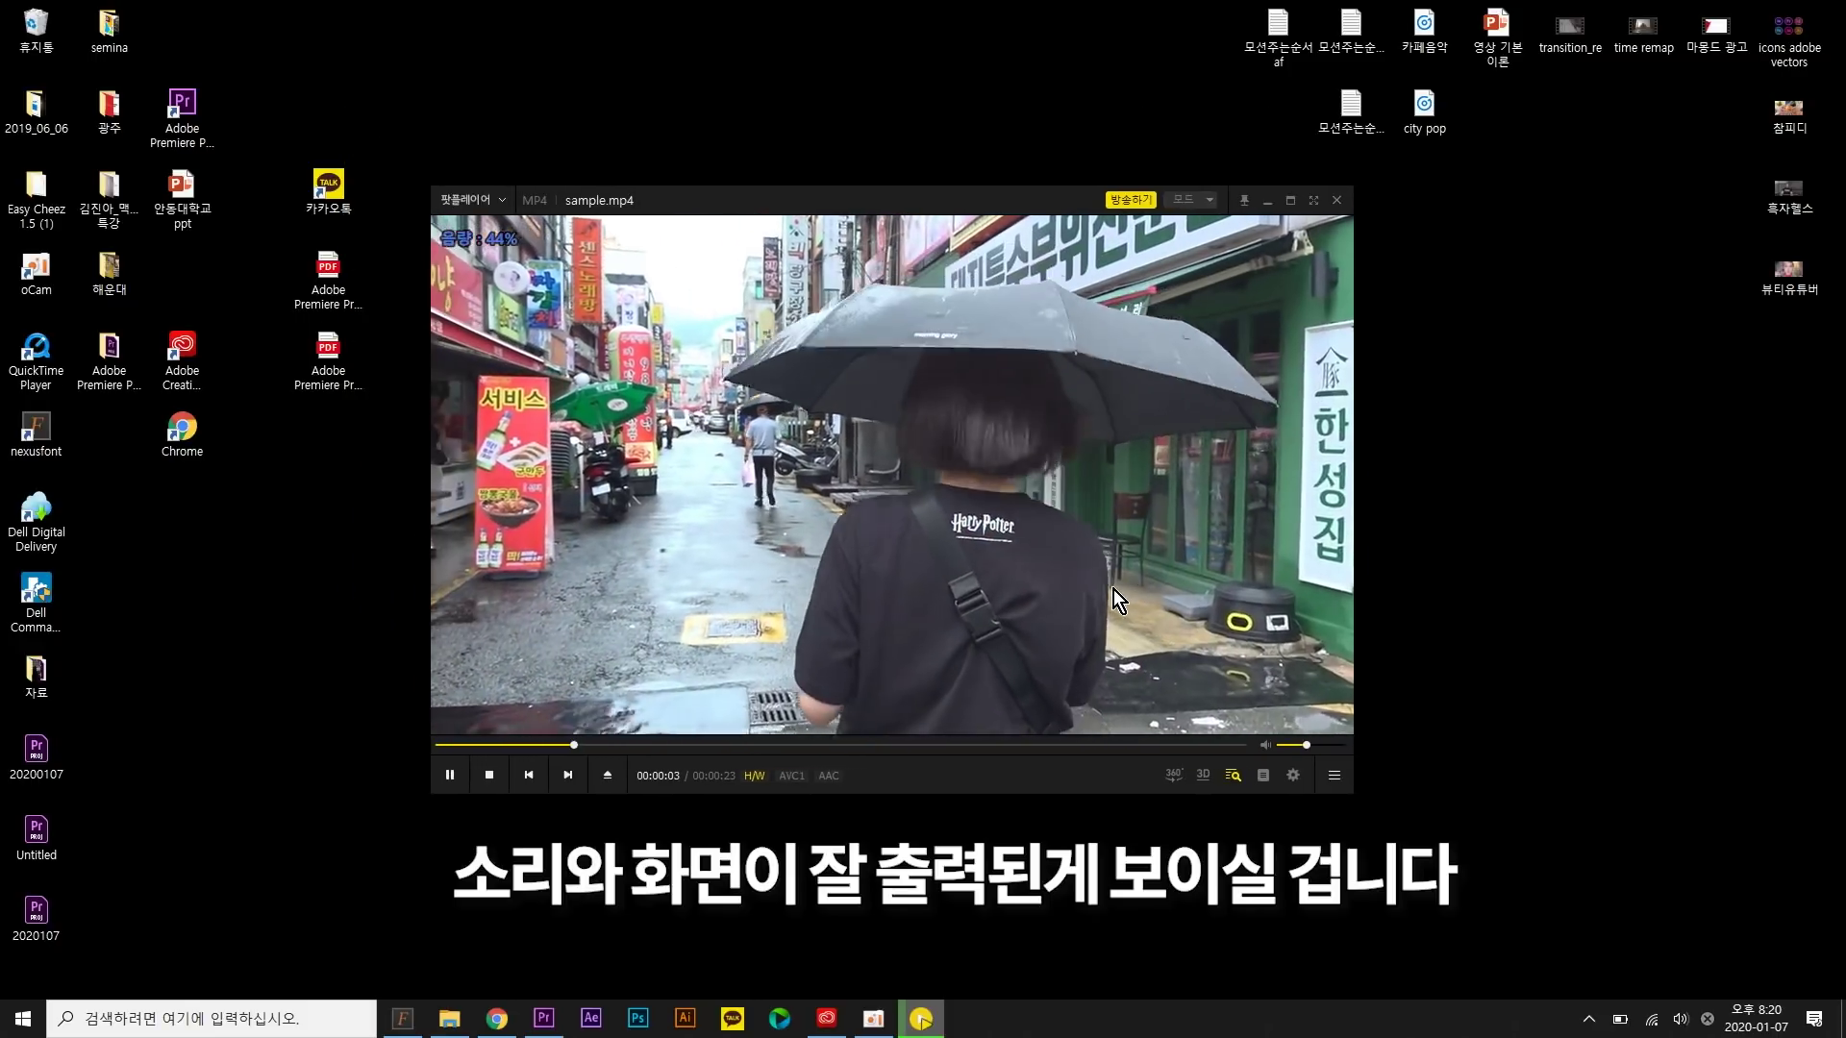
pyautogui.click(1144, 431)
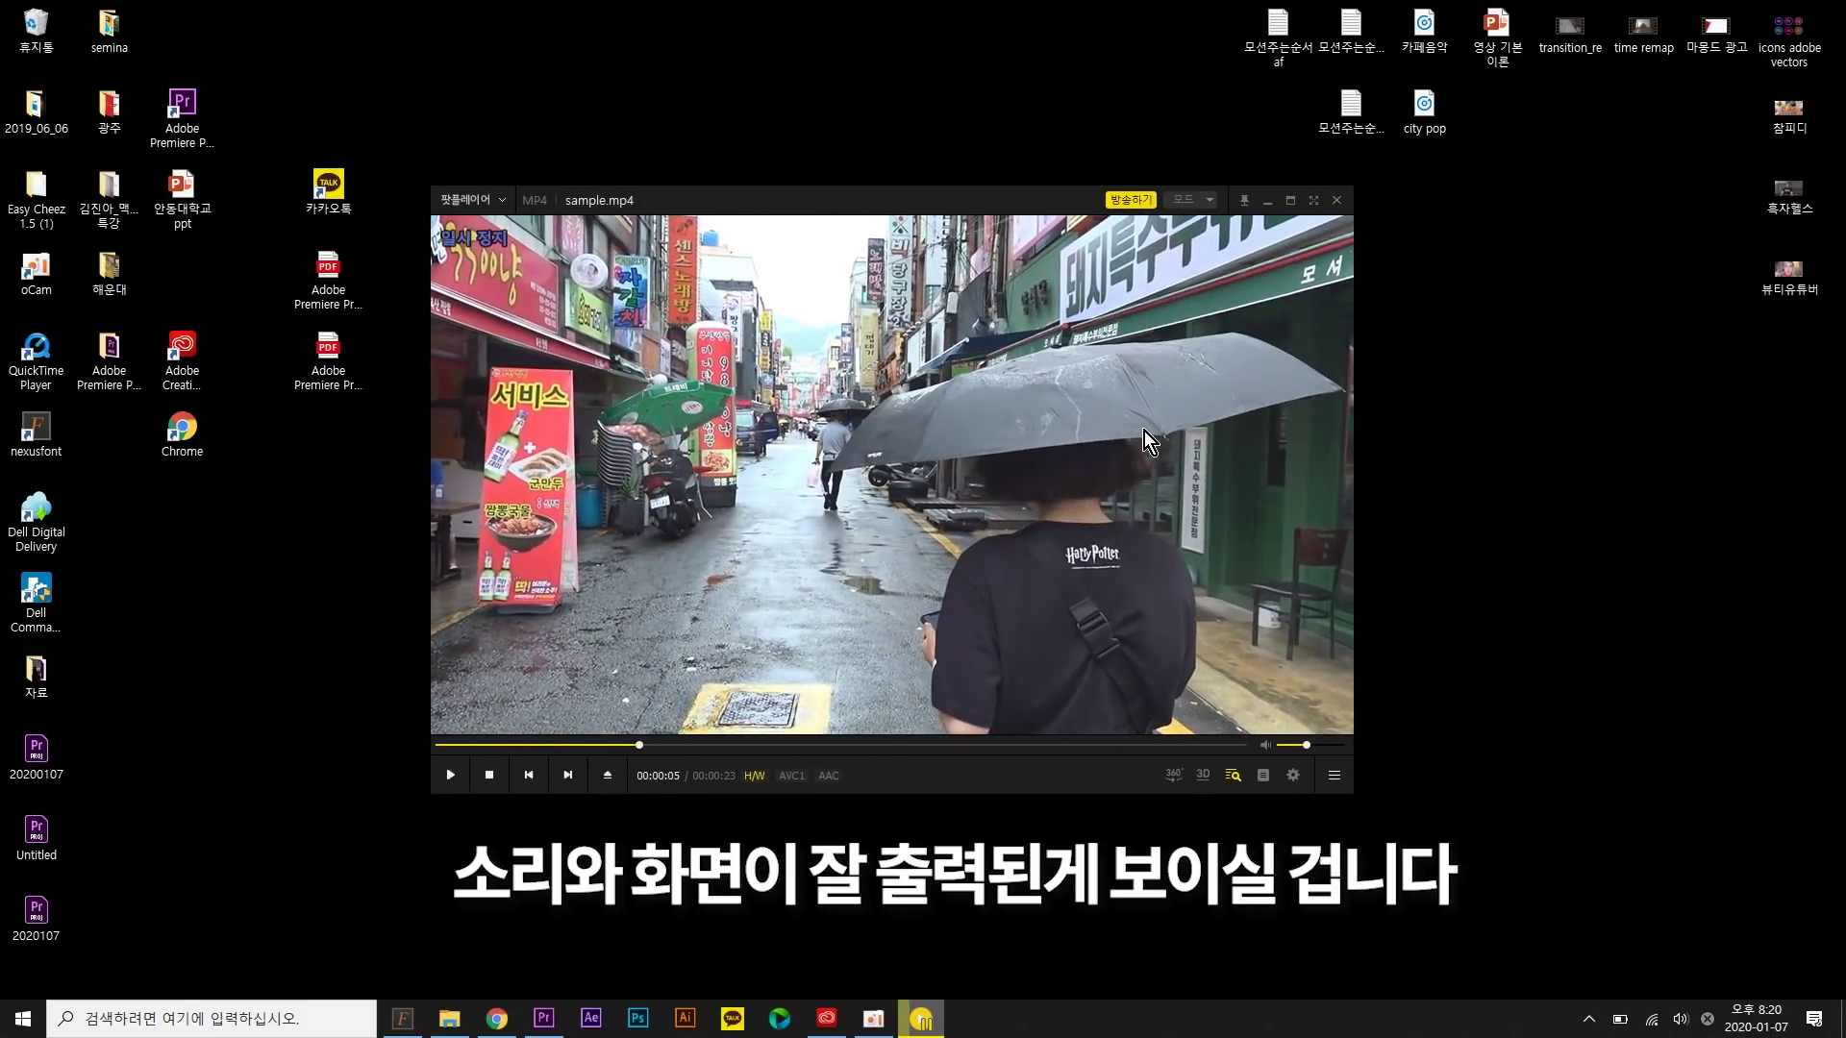
# Switch back to Premiere Pro and preview the C0105 sequence, moving the playhead to 00;00;11;00 over the caption clip.
pyautogui.press('space')
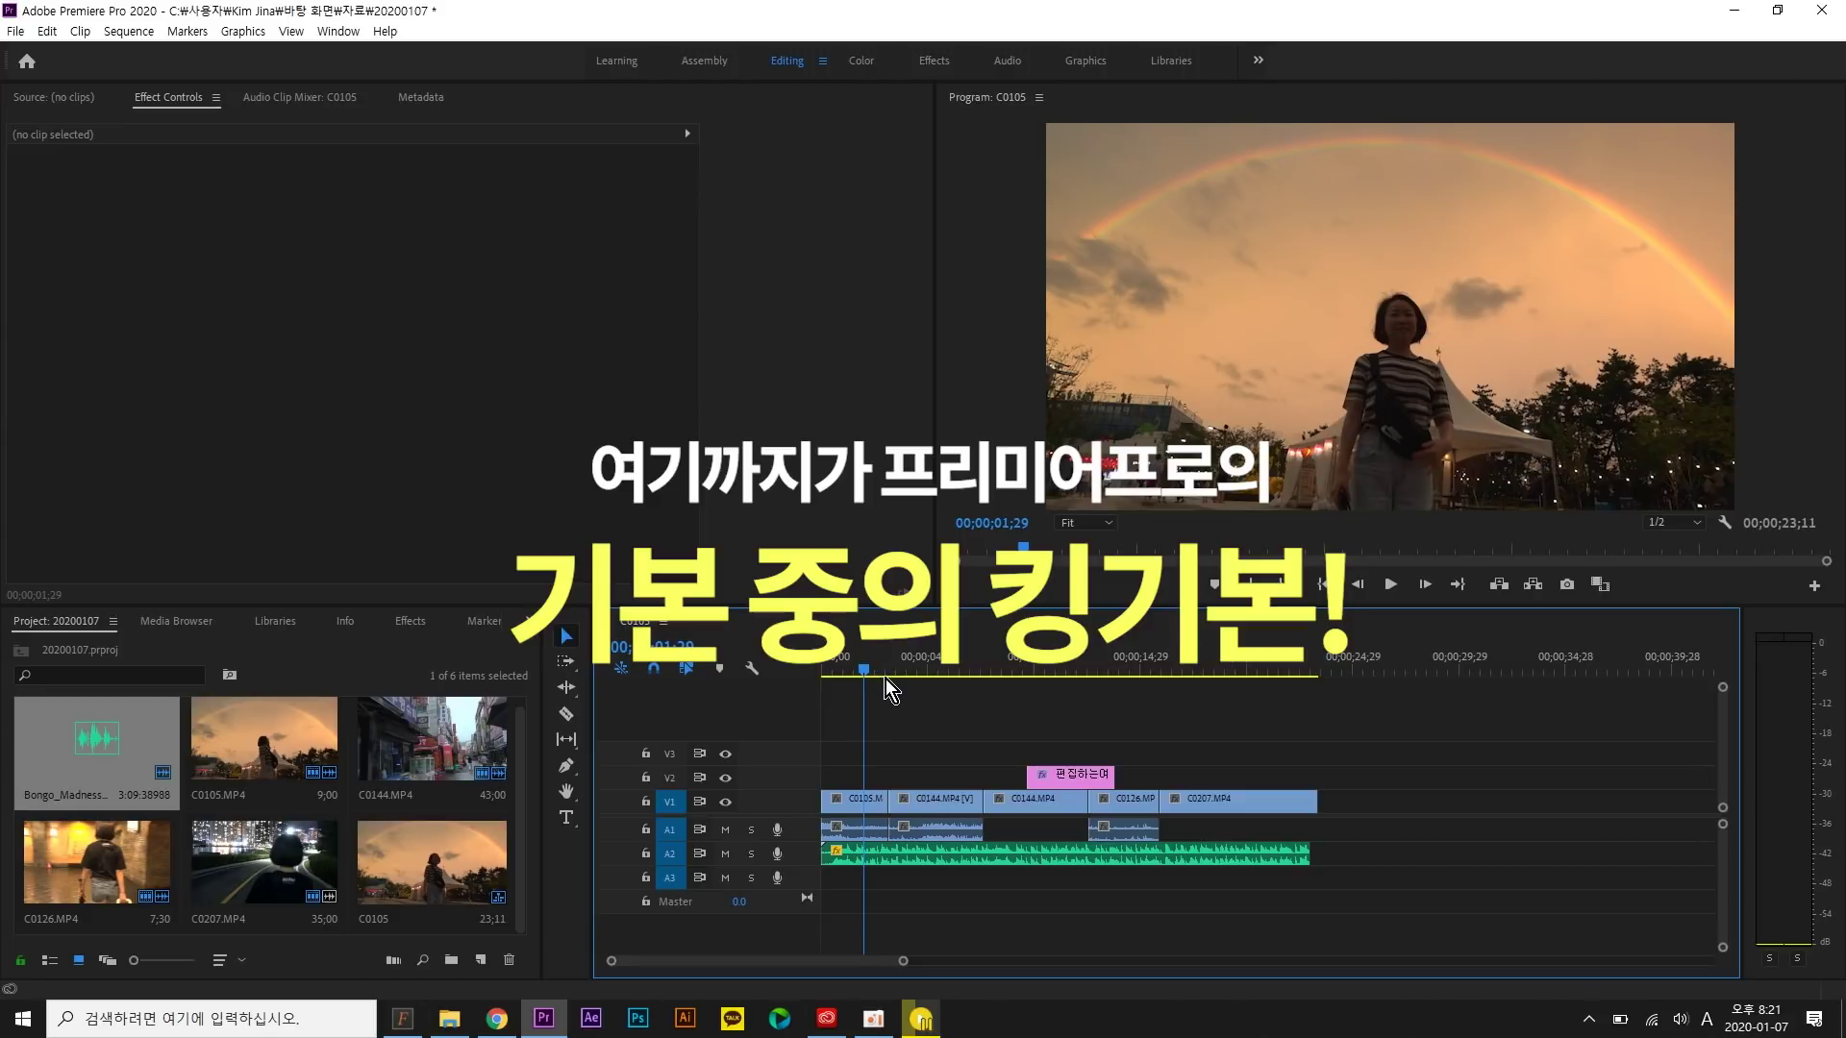
pyautogui.moveTo(874, 673); pyautogui.dragTo(1055, 669)
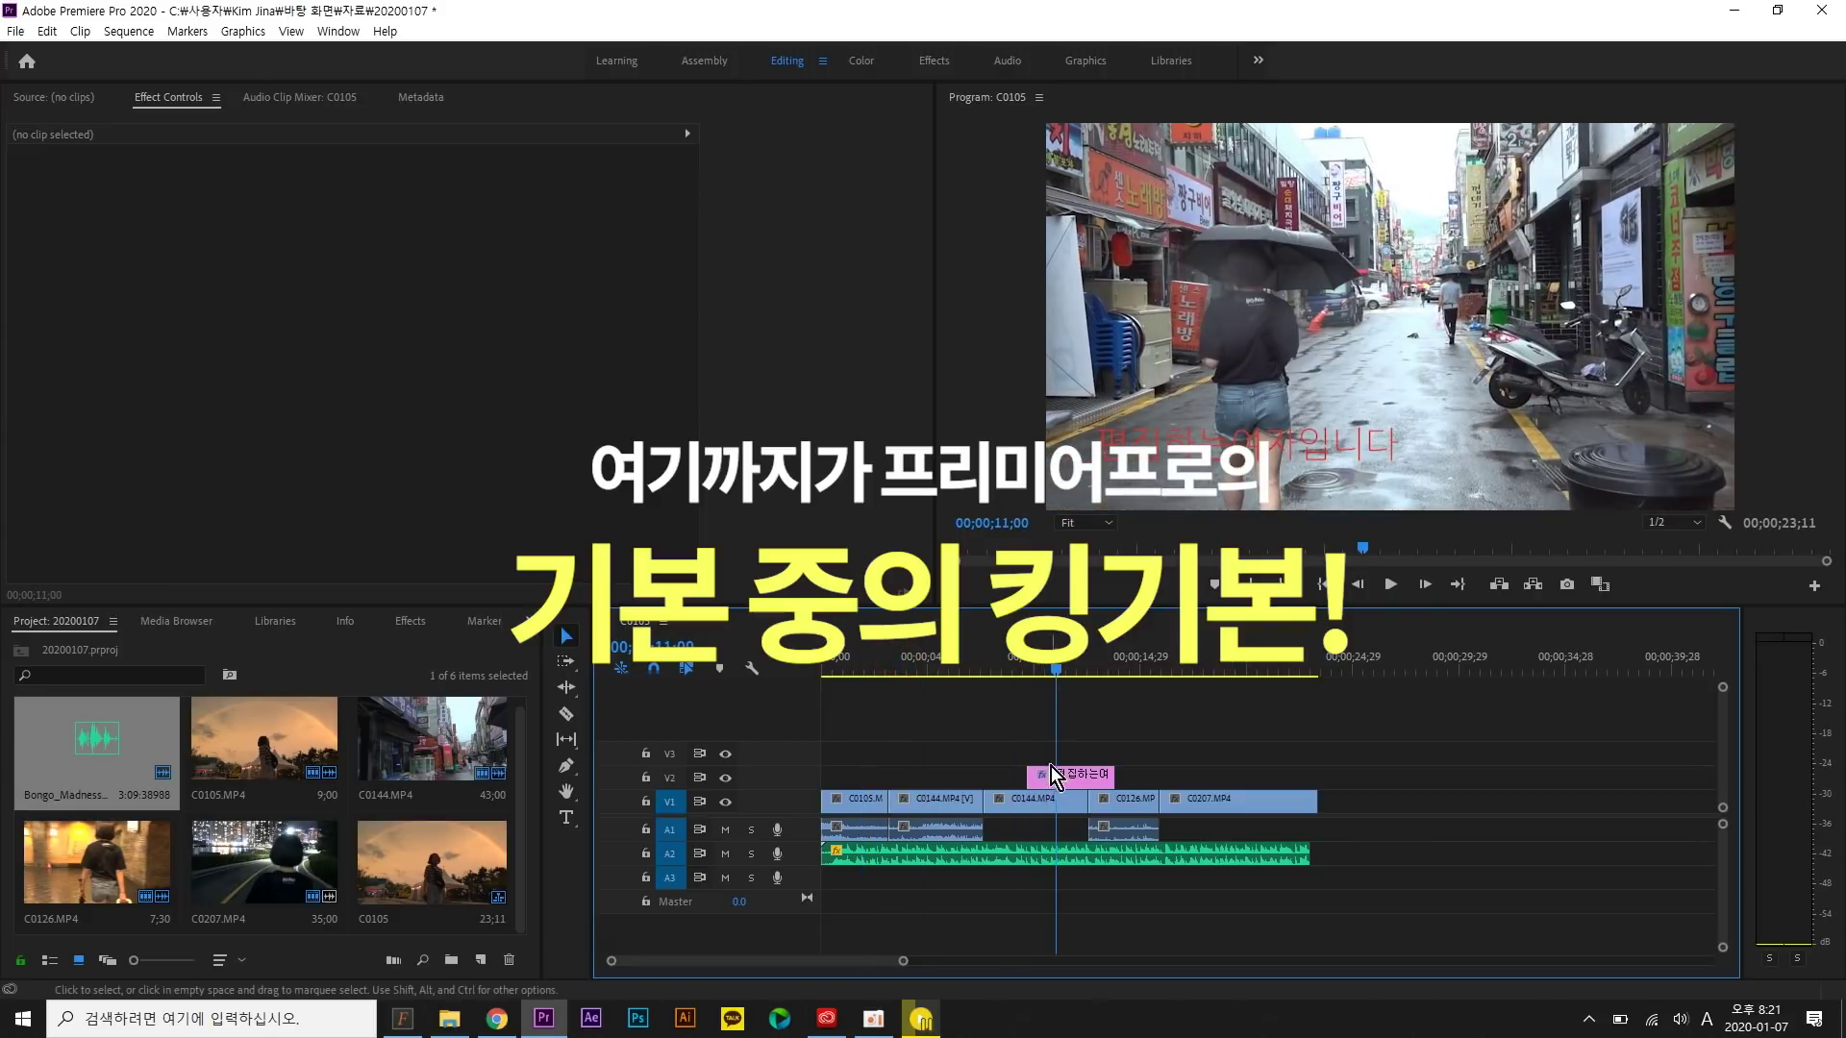